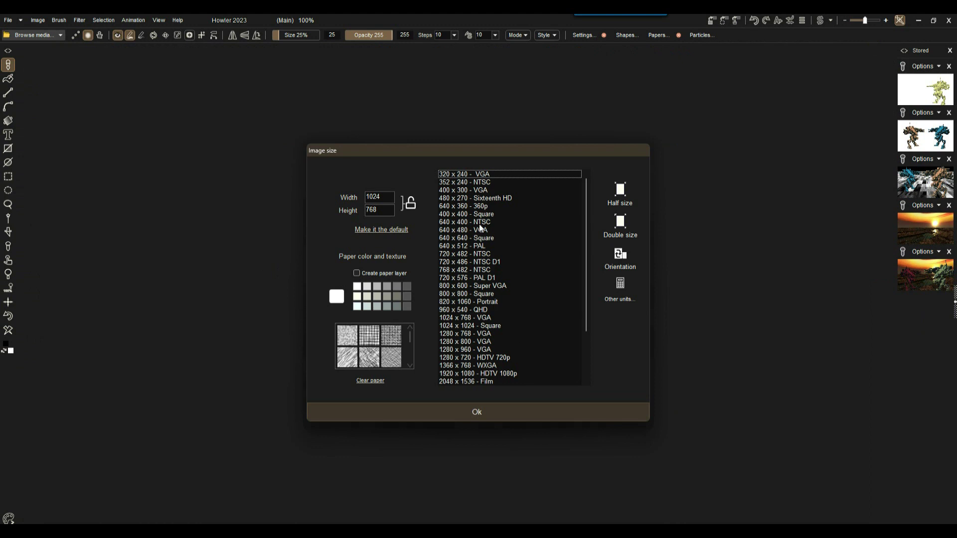
Step: Create a new image with the 800 x 800 - Square size preset
{"action": "left_click_drag", "start_coordinate": [480, 146], "coordinate": [298, 122]}
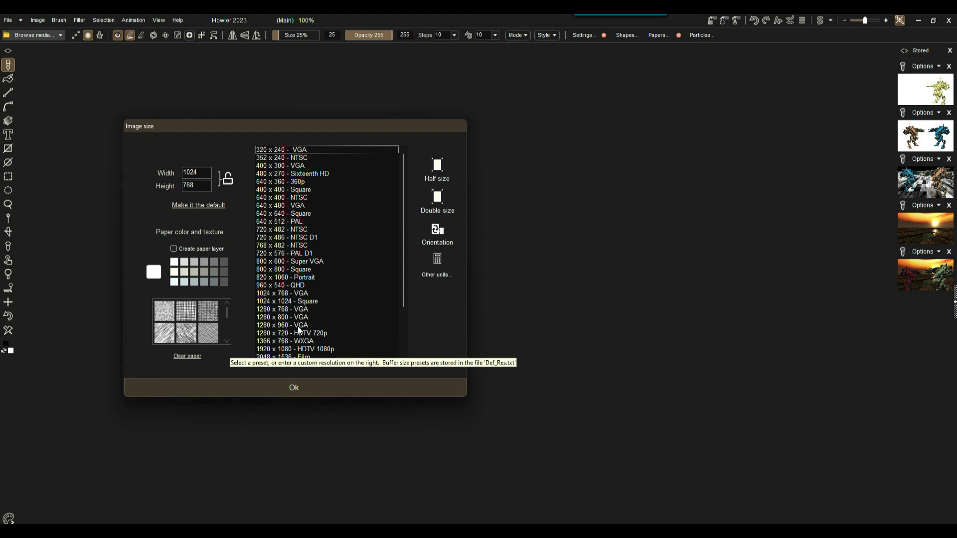
{"action": "left_click", "coordinate": [270, 341]}
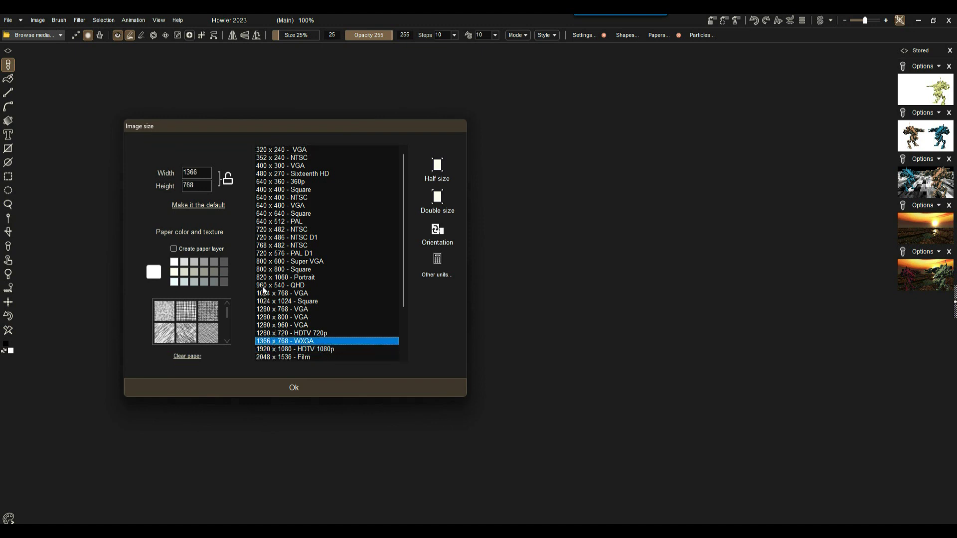
{"action": "left_click", "coordinate": [264, 269]}
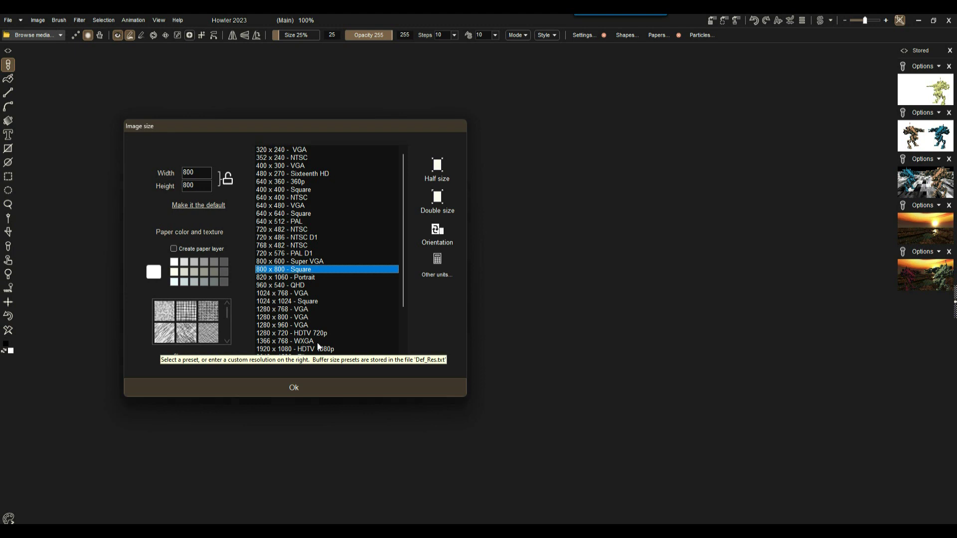
{"action": "left_click", "coordinate": [296, 387]}
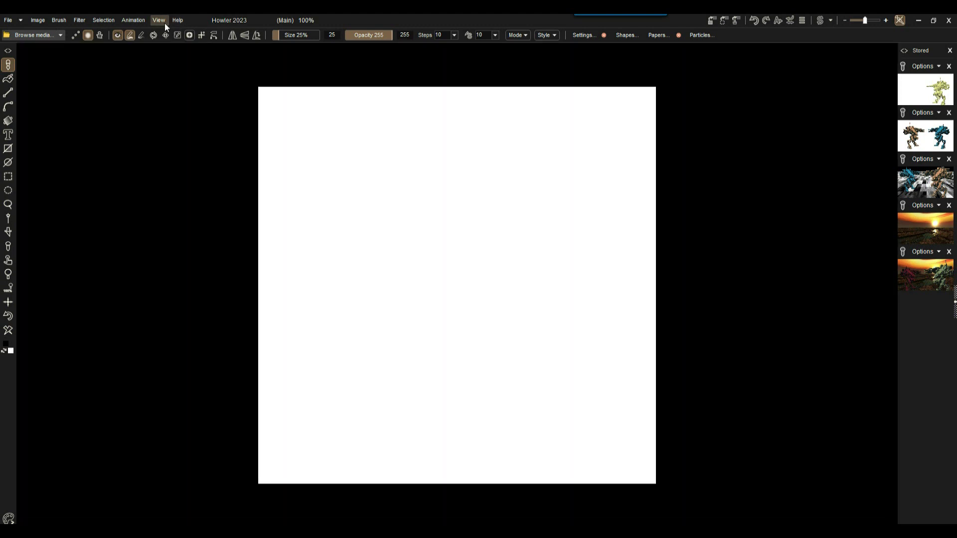
Step: Open the editable list of image size presets in the program settings
{"action": "left_click", "coordinate": [163, 21]}
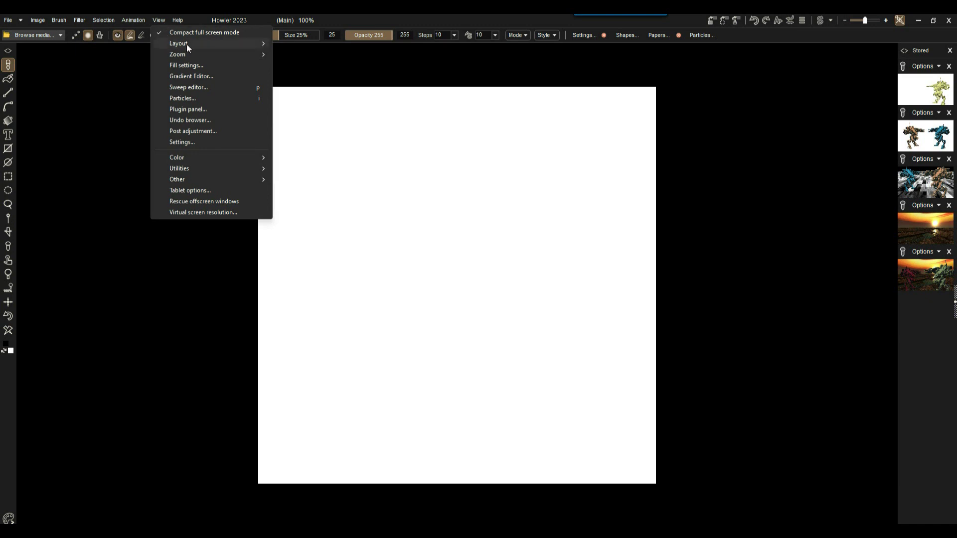
{"action": "mouse_move", "coordinate": [191, 43]}
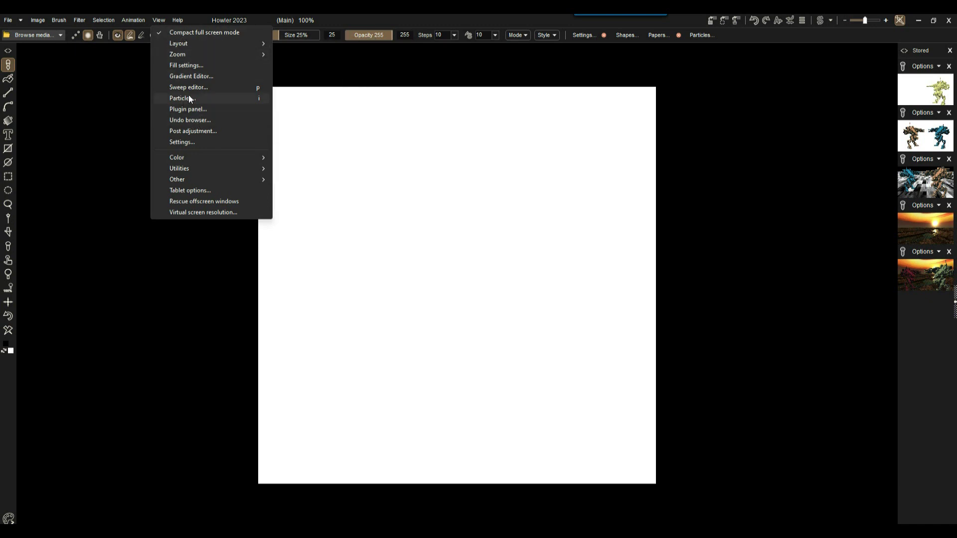
{"action": "left_click", "coordinate": [183, 142]}
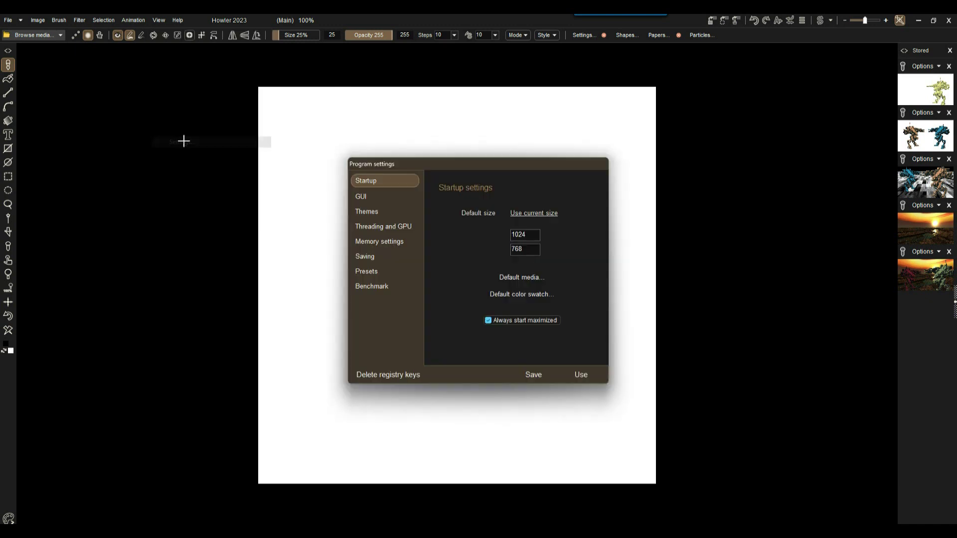
{"action": "left_click_drag", "start_coordinate": [436, 163], "coordinate": [361, 132]}
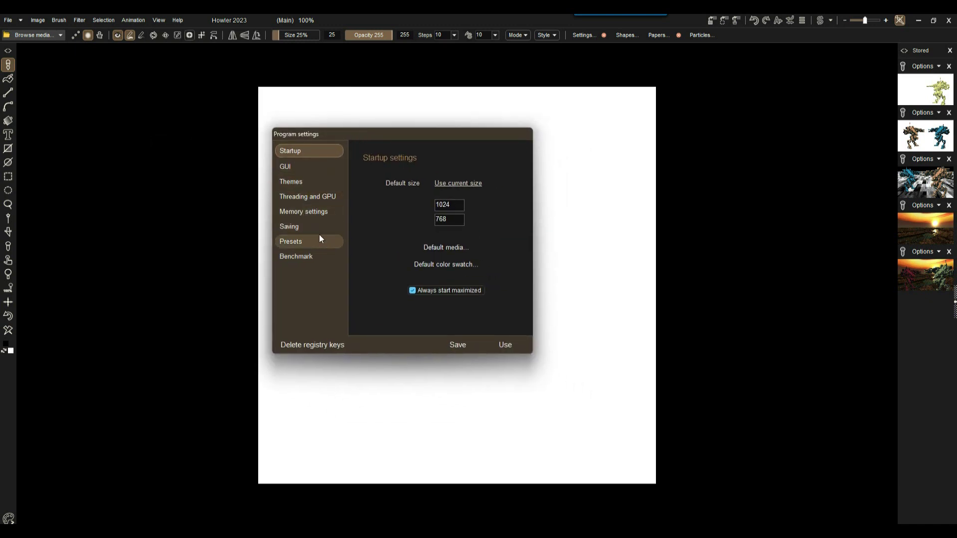
{"action": "left_click", "coordinate": [294, 241]}
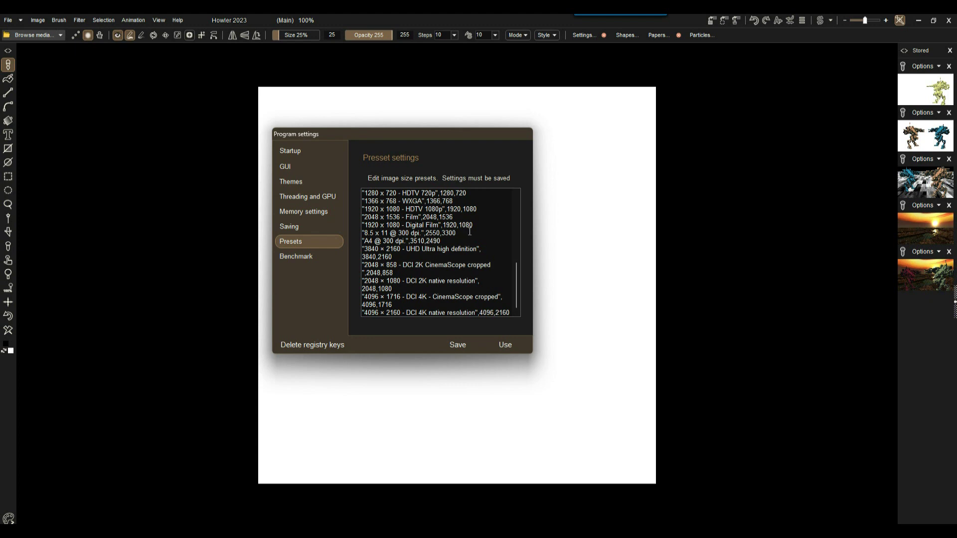
{"action": "left_click_drag", "start_coordinate": [518, 274], "coordinate": [519, 248]}
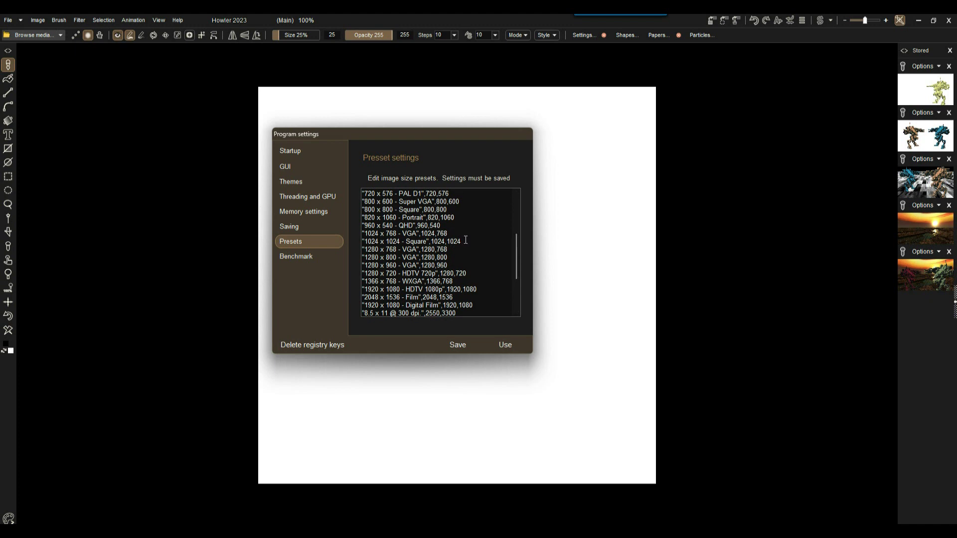
Step: Add the image size preset "1600 x 900 - whatever",1600,900 after the 1366 x 768 - WXGA entry and save the settings
{"action": "triple_click", "coordinate": [448, 242]}
{"action": "left_click", "coordinate": [413, 272]}
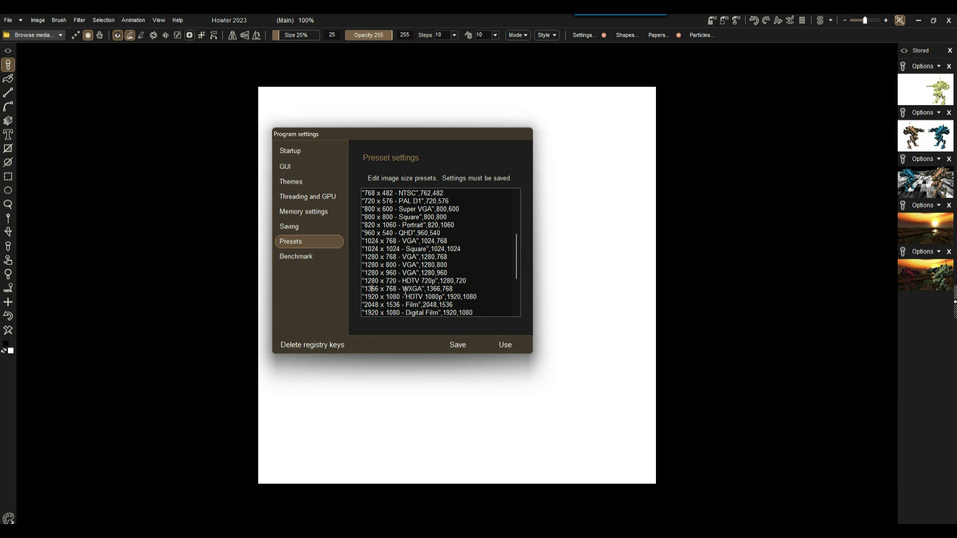
{"action": "left_click", "coordinate": [461, 287]}
{"action": "key", "text": "Return"}
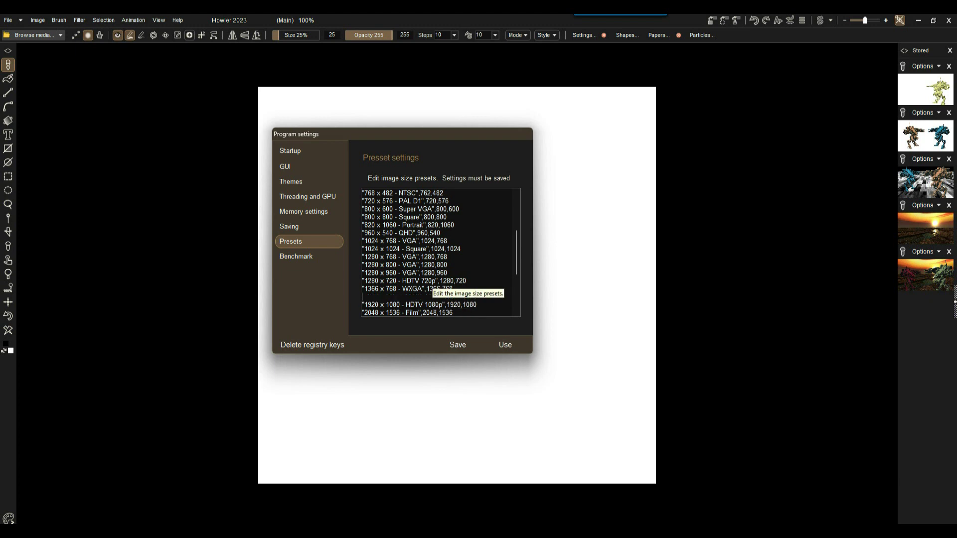
{"action": "type", "text": "\""}
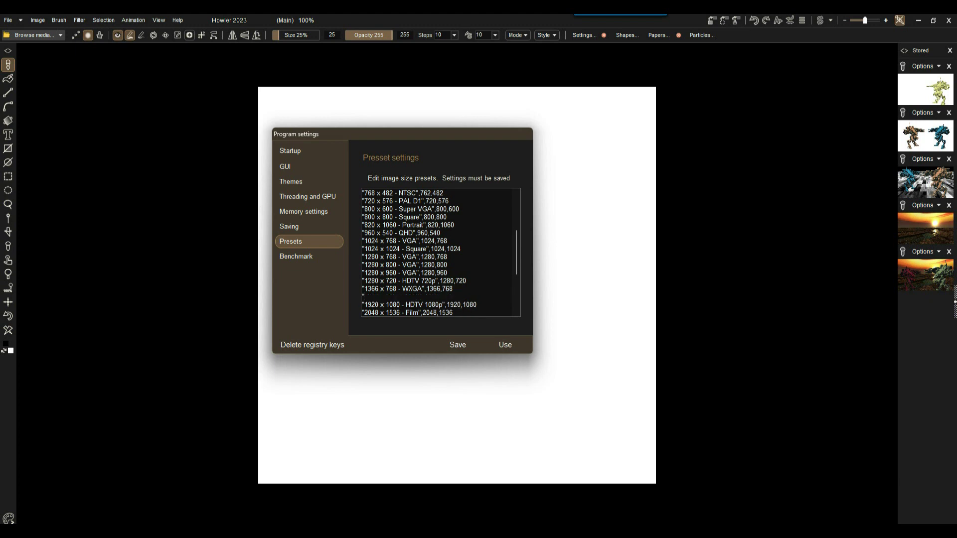
{"action": "type", "text": "1600 x 900 - whatever\",1600,900"}
{"action": "left_click", "coordinate": [466, 344]}
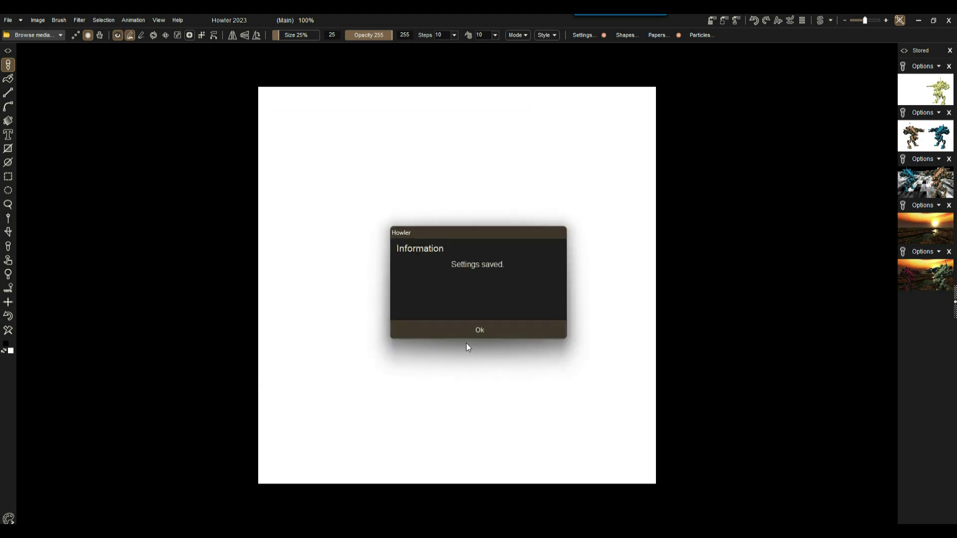
{"action": "left_click", "coordinate": [481, 330]}
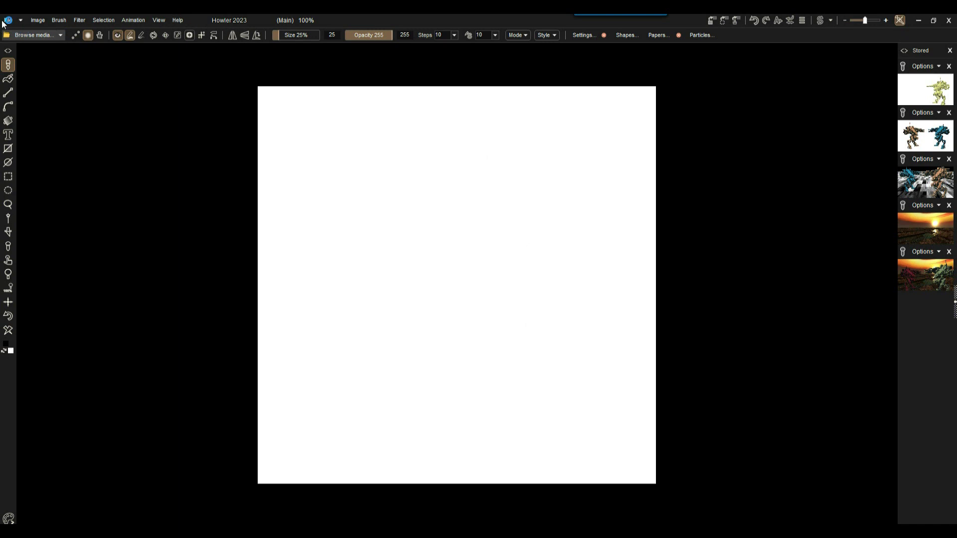
Step: Close the current document and create another new image at 800 x 800
{"action": "left_click", "coordinate": [15, 23]}
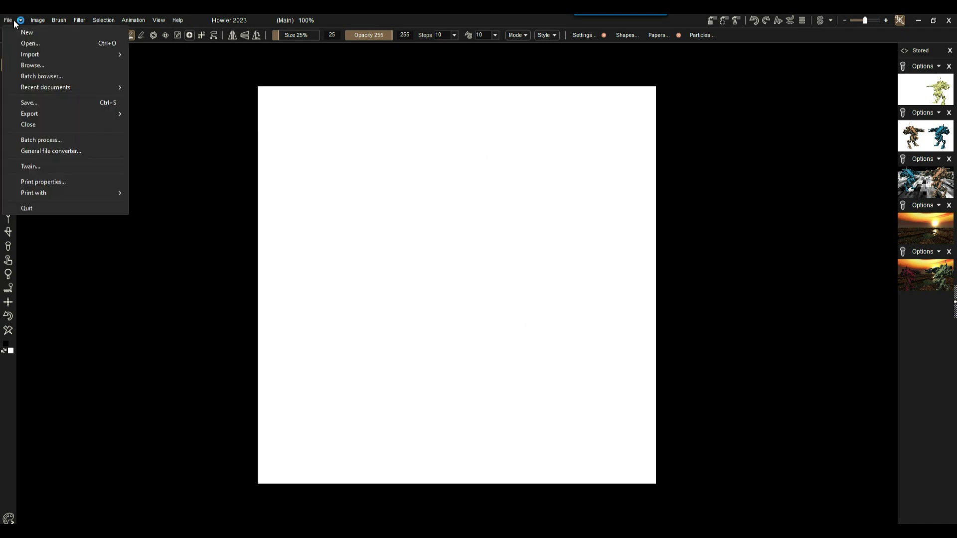
{"action": "left_click", "coordinate": [38, 34]}
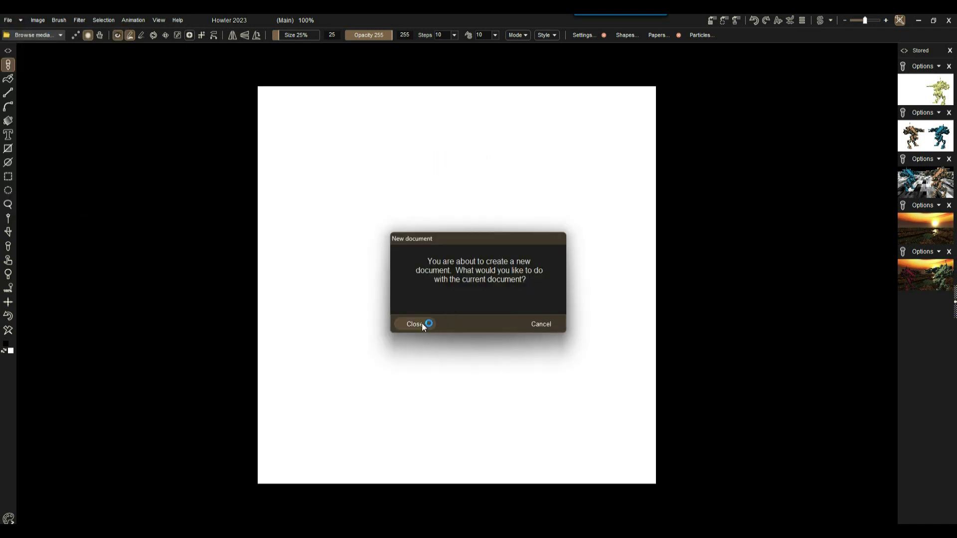
{"action": "left_click", "coordinate": [421, 322]}
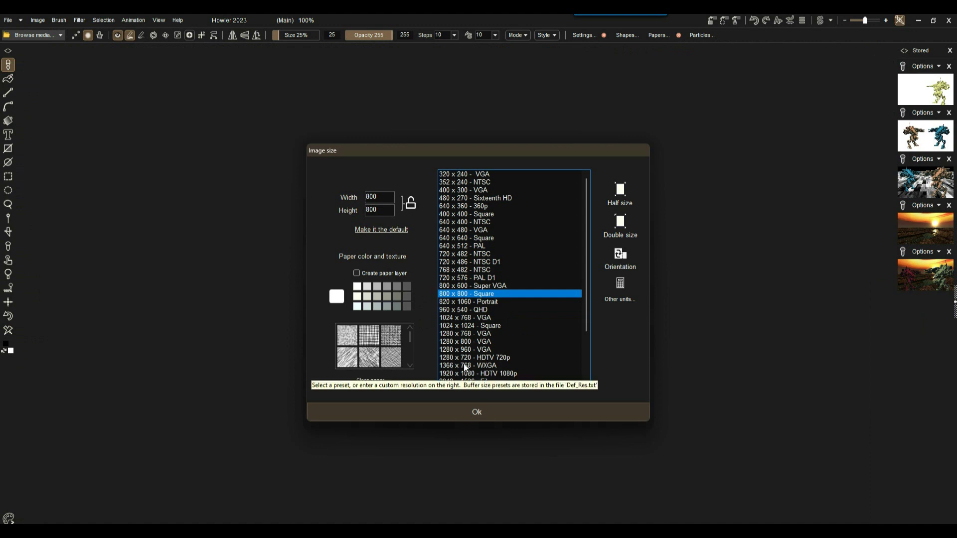
{"action": "left_click", "coordinate": [482, 412]}
Step: Quit the paint program, stop PD Howler 2023 in the Steam library and launch it again
{"action": "left_click", "coordinate": [949, 21]}
{"action": "left_click", "coordinate": [418, 322]}
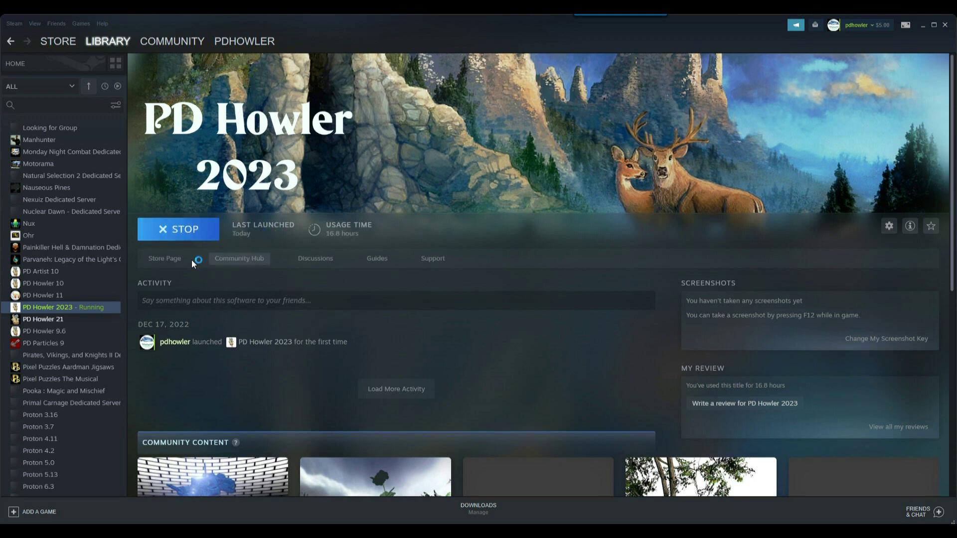
{"action": "left_click", "coordinate": [195, 229]}
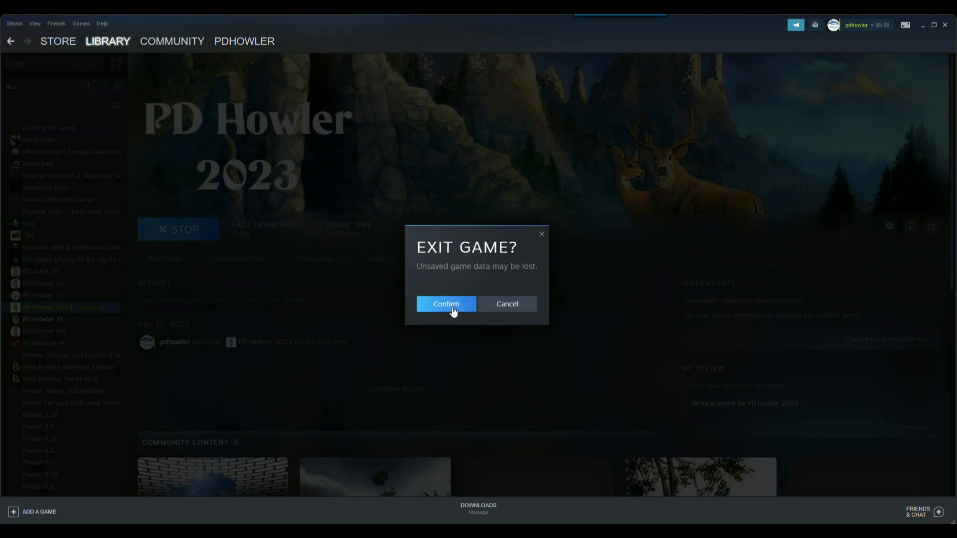
{"action": "left_click", "coordinate": [451, 305]}
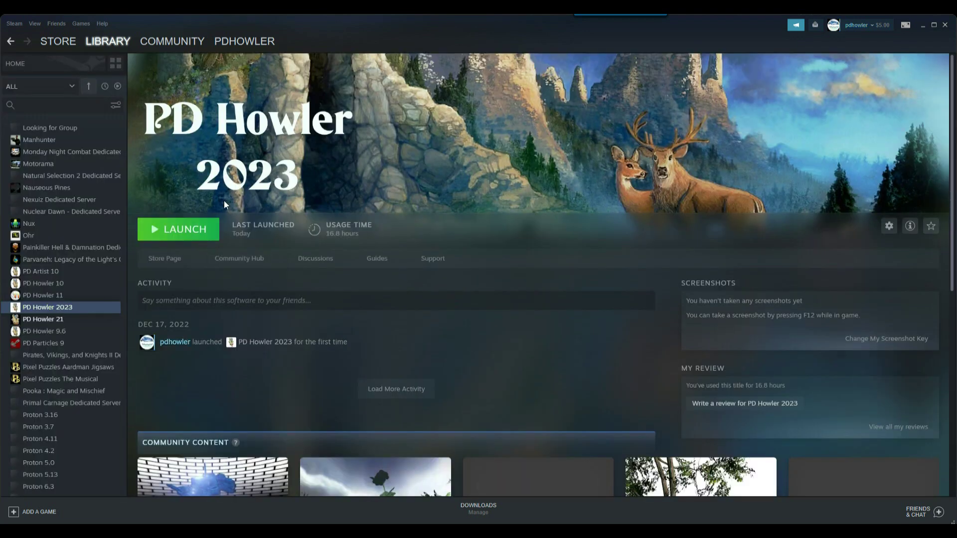
{"action": "left_click", "coordinate": [182, 232]}
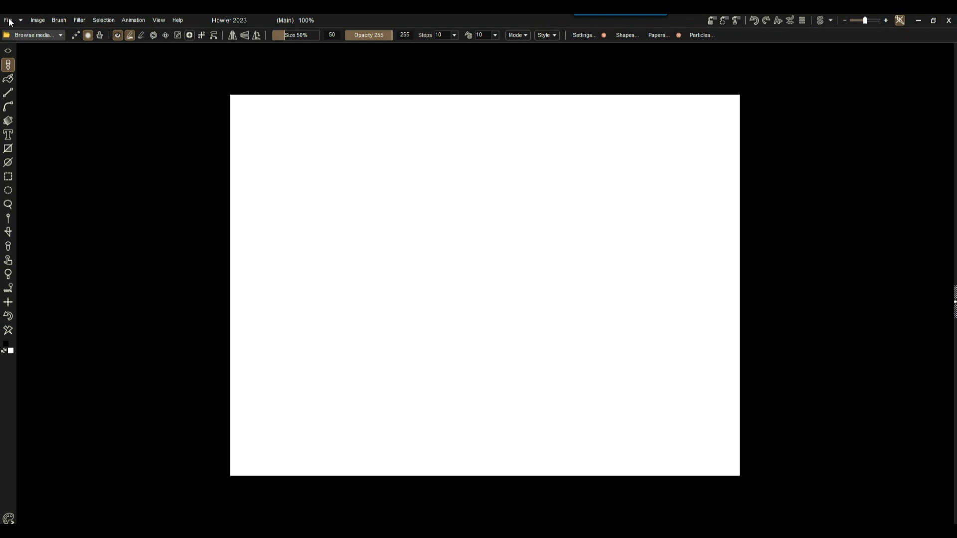
Step: Close the current document and create a new image with the 1600 x 900 - whatever preset
{"action": "left_click", "coordinate": [13, 22]}
{"action": "left_click", "coordinate": [28, 32]}
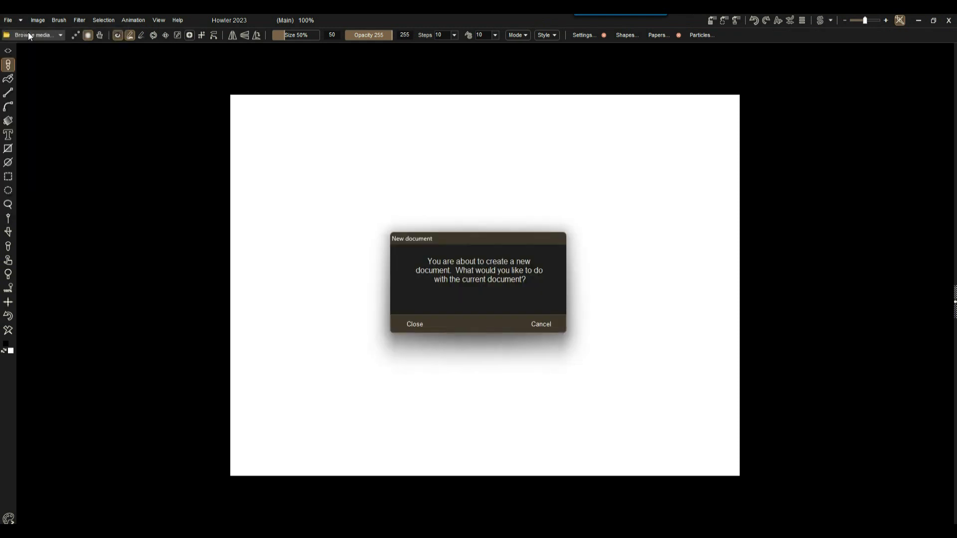
{"action": "left_click", "coordinate": [413, 322]}
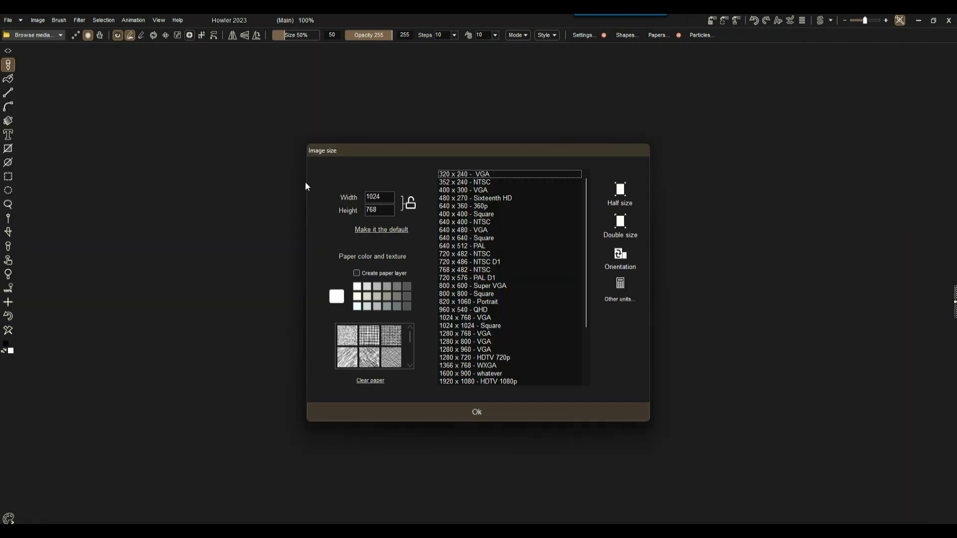
{"action": "left_click", "coordinate": [500, 374]}
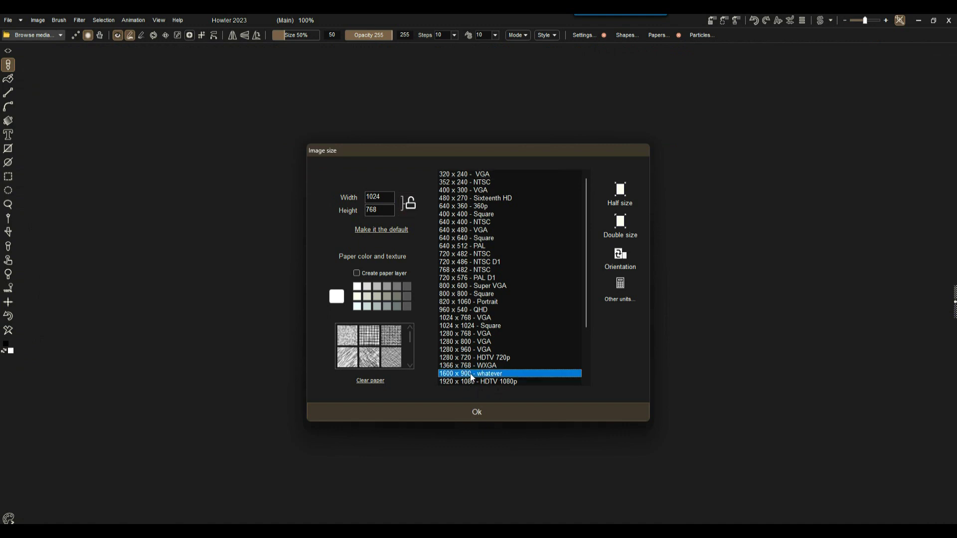
{"action": "left_click", "coordinate": [476, 412]}
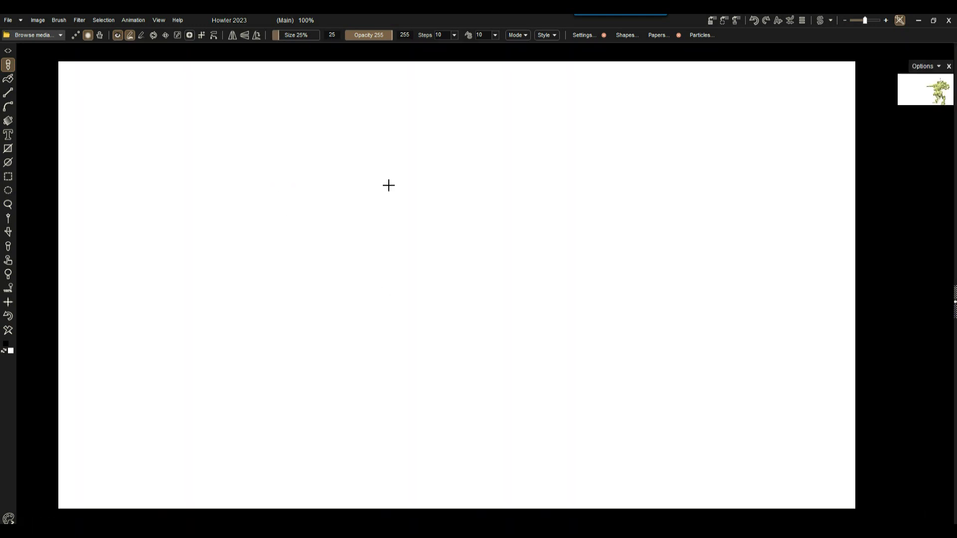
Step: Show the stored mech and sunset images on the canvas one after another, finishing with the yellow-green mech
{"action": "left_click", "coordinate": [921, 102]}
{"action": "left_click", "coordinate": [925, 135]}
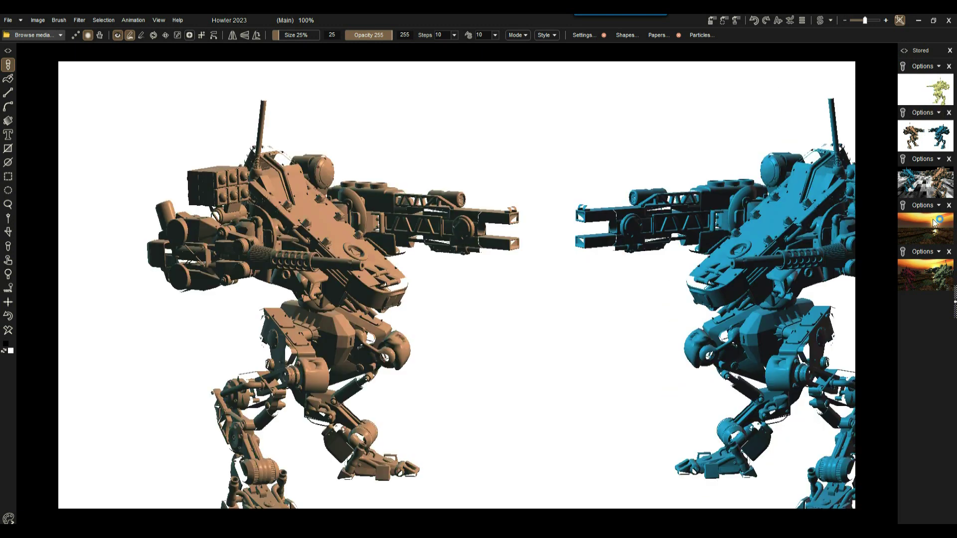
{"action": "left_click", "coordinate": [946, 194]}
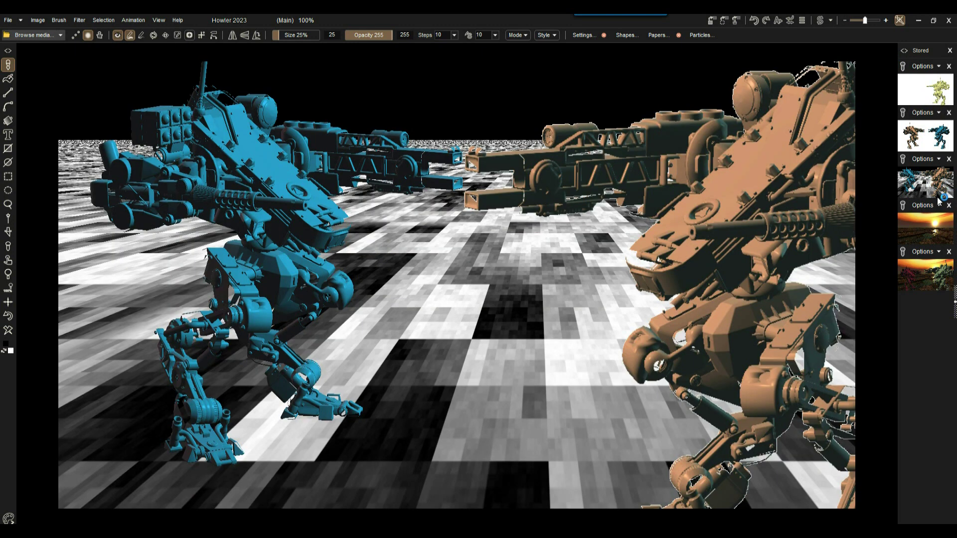
{"action": "left_click", "coordinate": [931, 236]}
{"action": "left_click", "coordinate": [939, 273]}
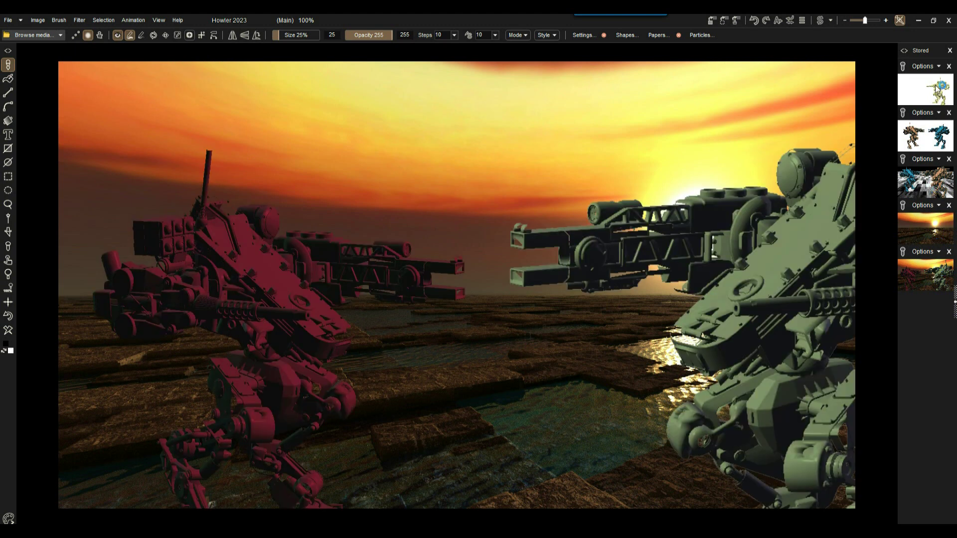
{"action": "left_click", "coordinate": [940, 88]}
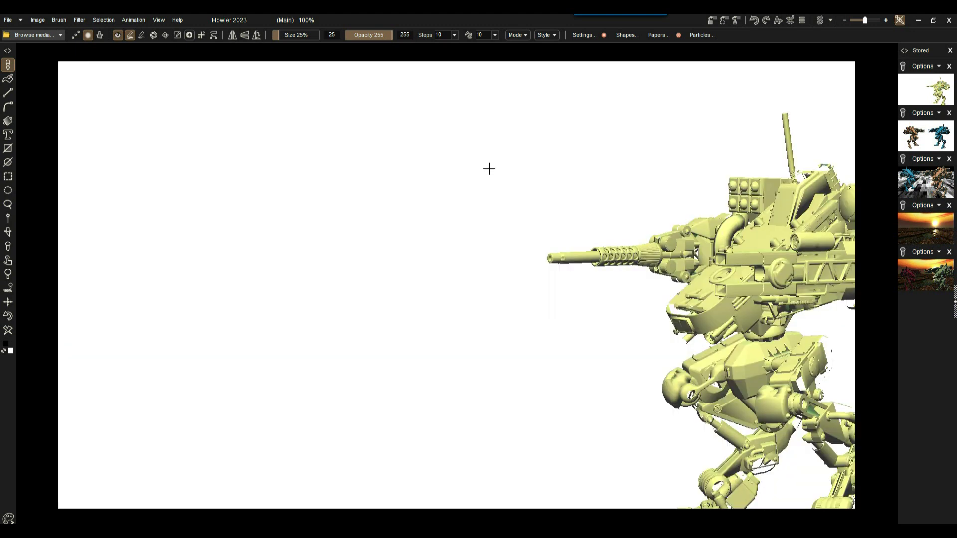
Step: Open the Render an obj widget and move its window away from the middle of the canvas
{"action": "left_click", "coordinate": [160, 19]}
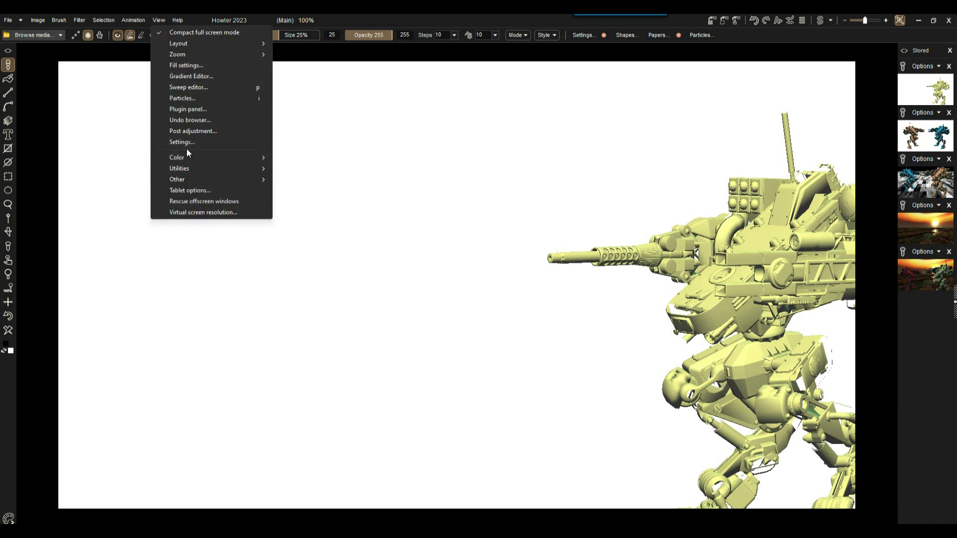
{"action": "mouse_move", "coordinate": [186, 167]}
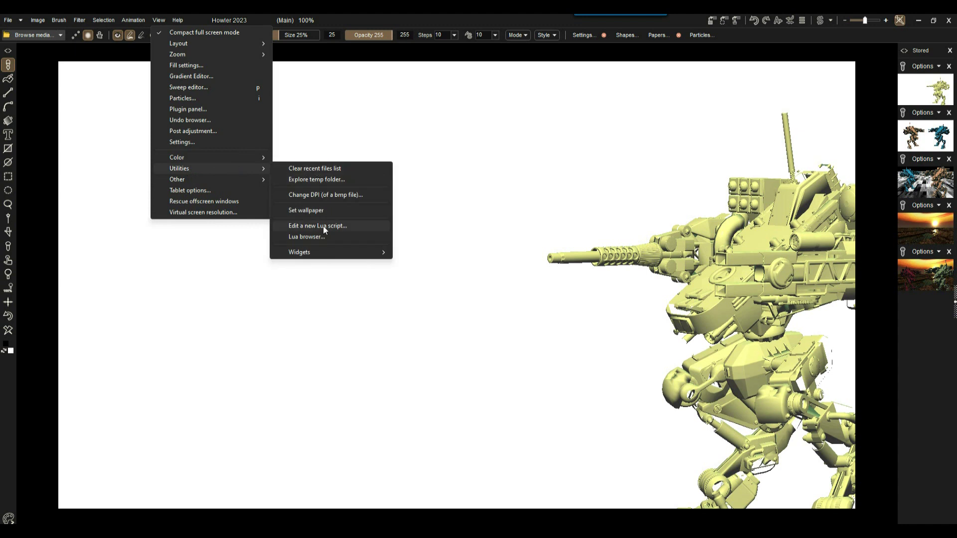
{"action": "mouse_move", "coordinate": [314, 251]}
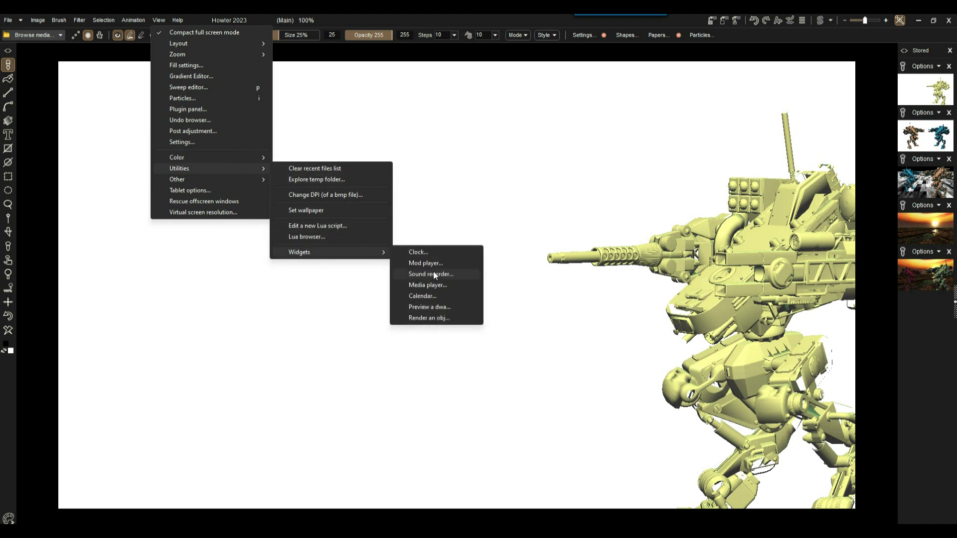
{"action": "left_click", "coordinate": [432, 319]}
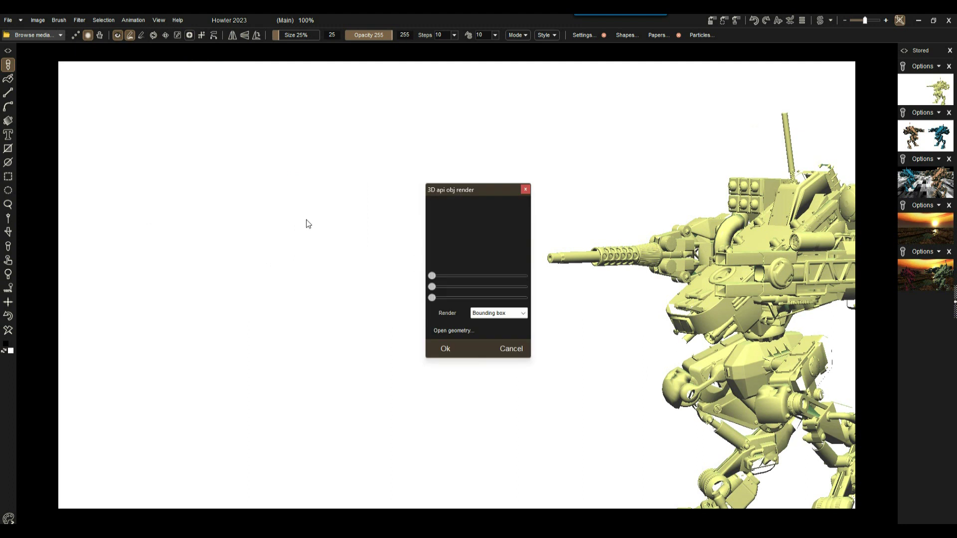
{"action": "left_click_drag", "start_coordinate": [488, 193], "coordinate": [181, 103]}
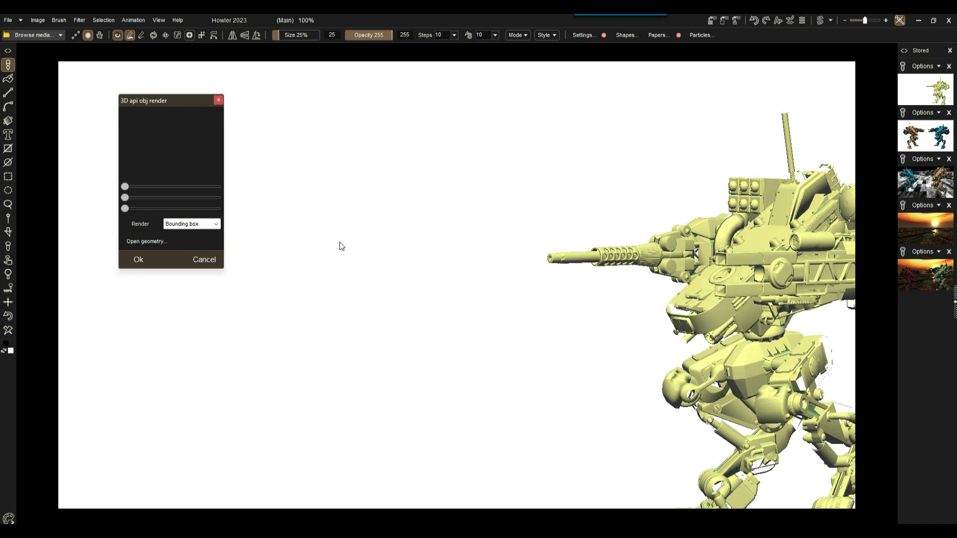
Step: Start opening geometry for the obj render and browse to the Program Files (x86) folder on the Windows-SSD (C:) drive
{"action": "left_click_drag", "start_coordinate": [183, 102], "coordinate": [190, 119]}
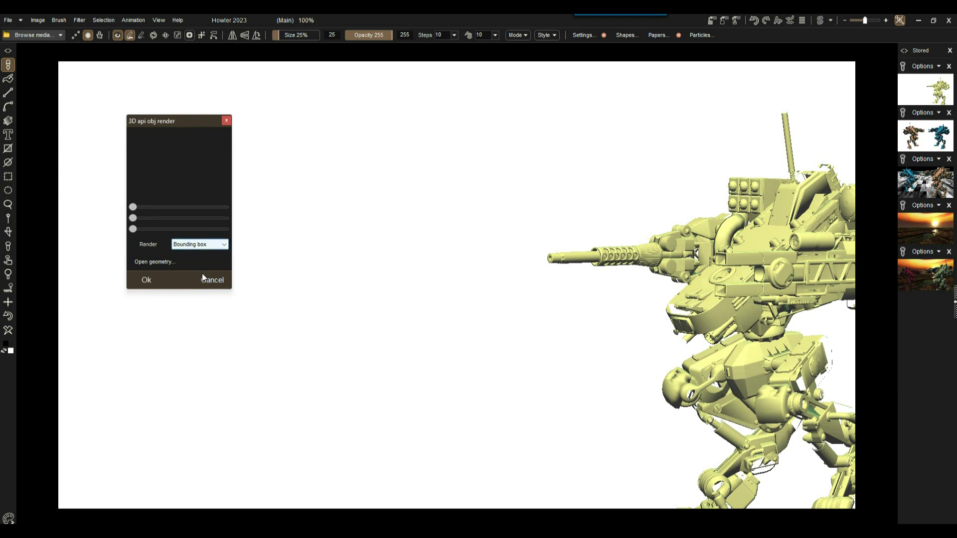
{"action": "left_click", "coordinate": [147, 263]}
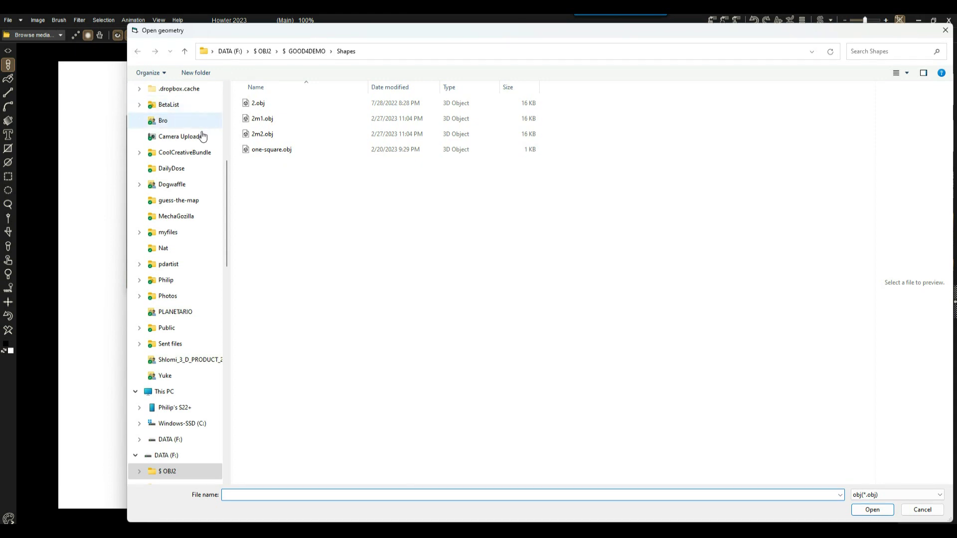
{"action": "left_click_drag", "start_coordinate": [226, 167], "coordinate": [236, 96]}
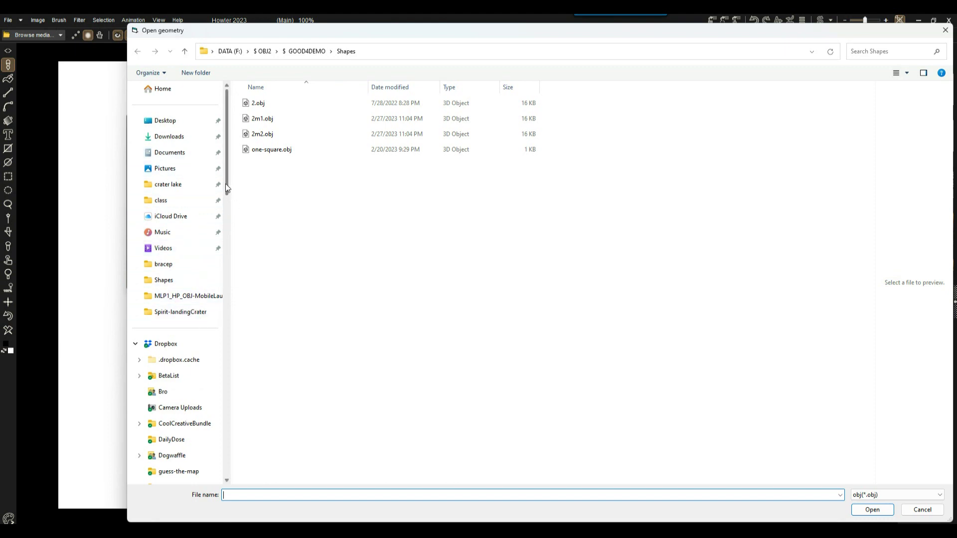
{"action": "left_click_drag", "start_coordinate": [228, 178], "coordinate": [223, 331]}
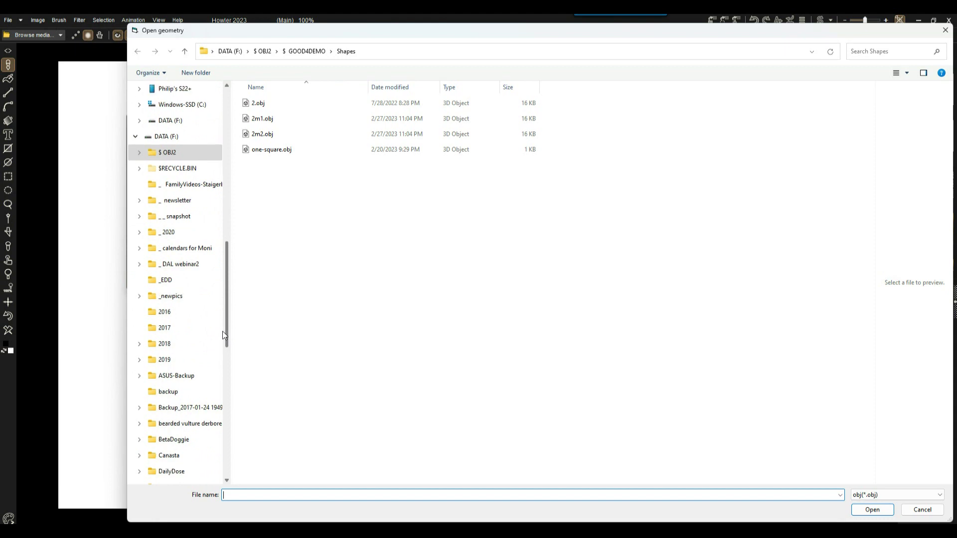
{"action": "left_click", "coordinate": [192, 105]}
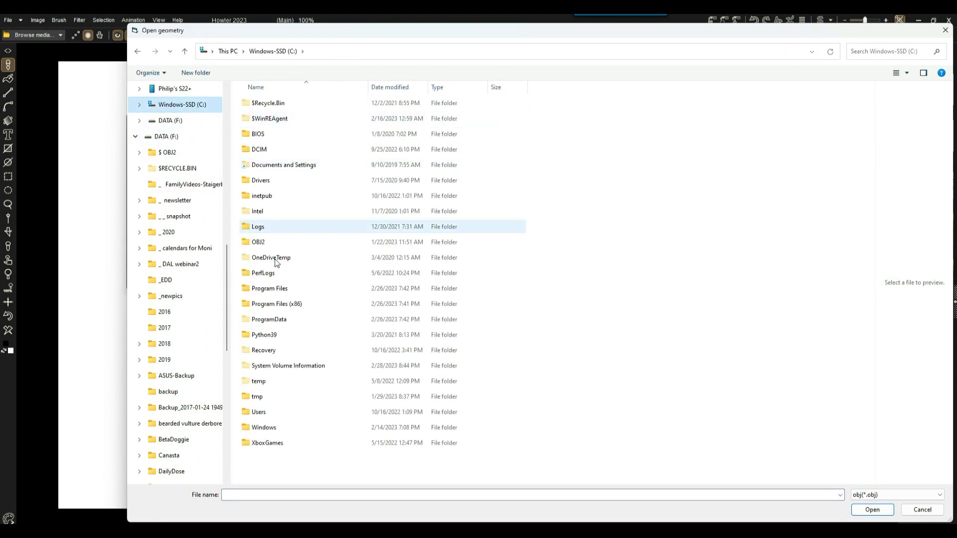
{"action": "double_click", "coordinate": [285, 305]}
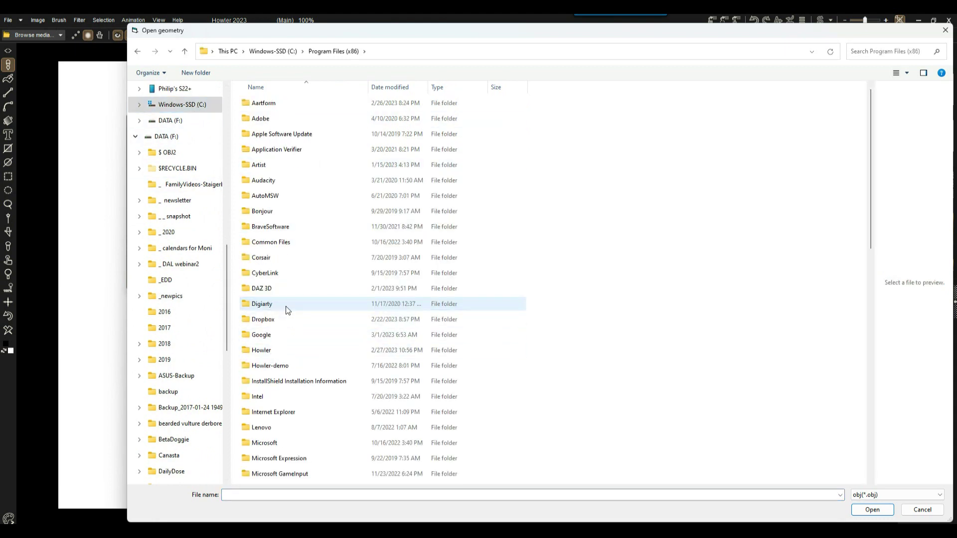
{"action": "left_click", "coordinate": [267, 352]}
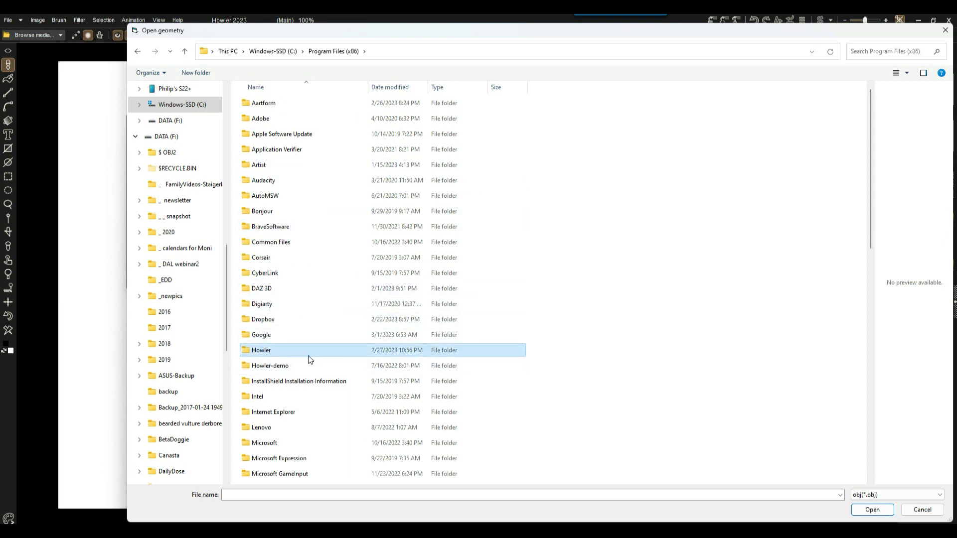
{"action": "scroll", "coordinate": [310, 359], "scroll_direction": "down", "scroll_amount": 15}
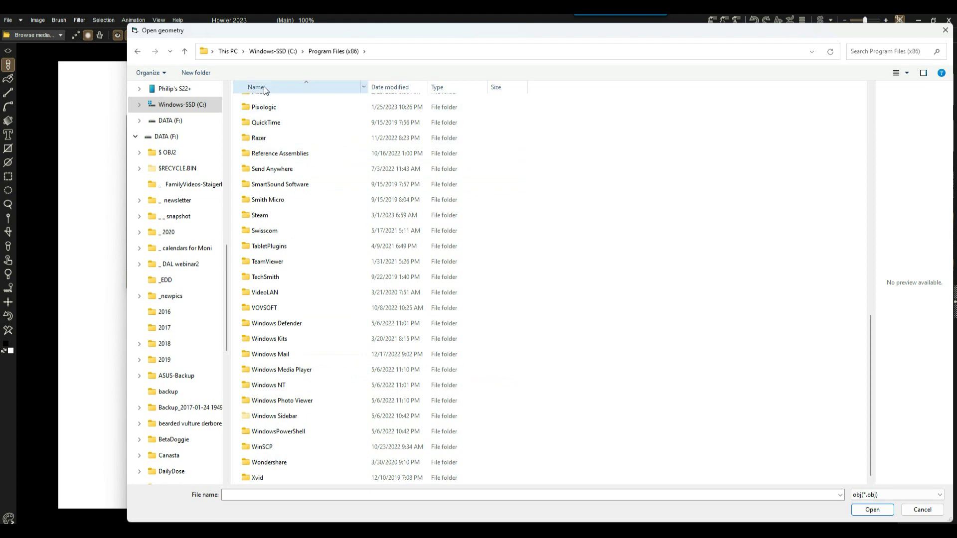
{"action": "left_click", "coordinate": [274, 52]}
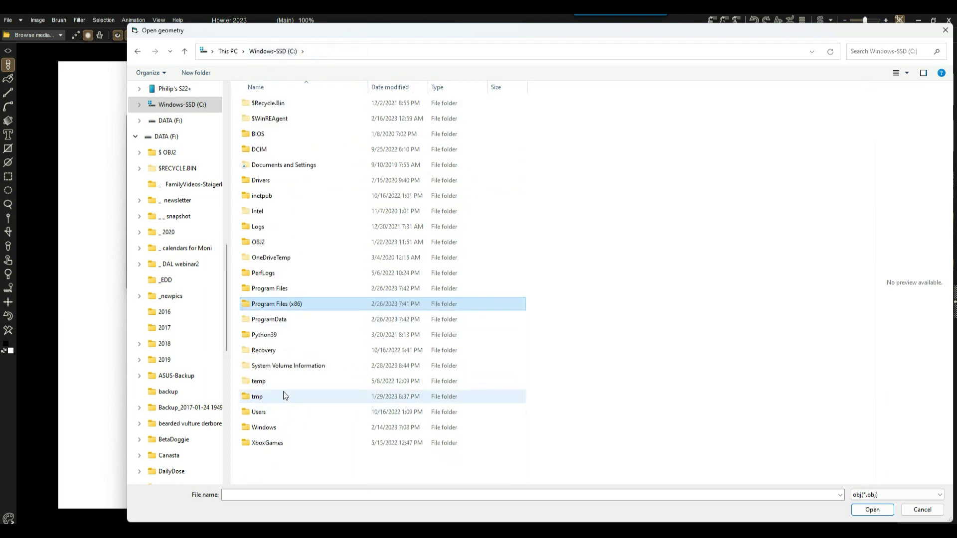
{"action": "double_click", "coordinate": [273, 291]}
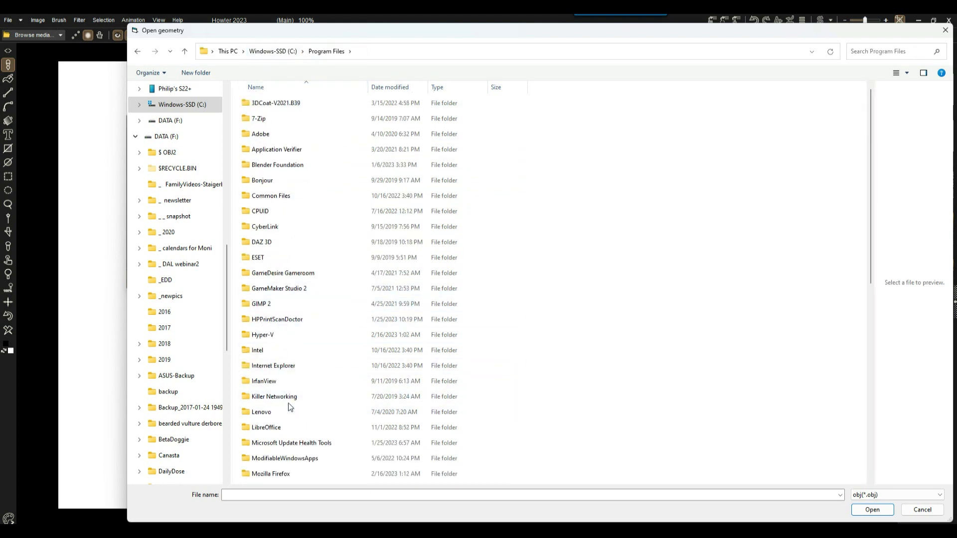
{"action": "scroll", "coordinate": [288, 408], "scroll_direction": "down", "scroll_amount": 8}
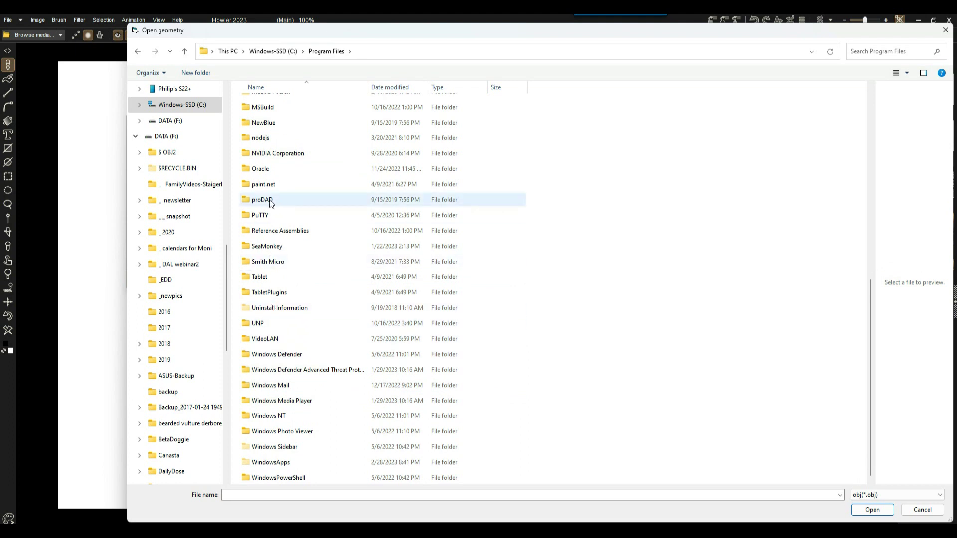
{"action": "left_click", "coordinate": [265, 246]}
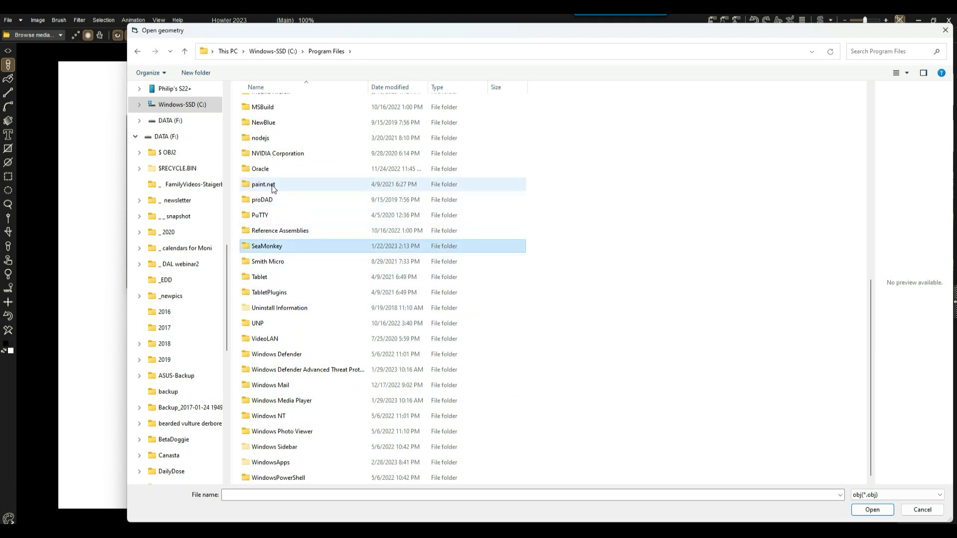
{"action": "scroll", "coordinate": [295, 277], "scroll_direction": "up", "scroll_amount": 8}
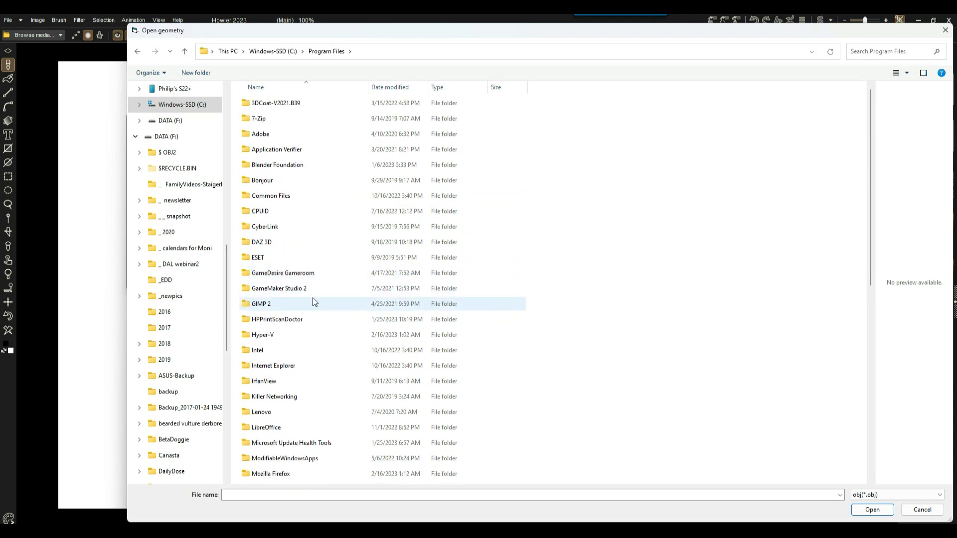
{"action": "left_click", "coordinate": [283, 50]}
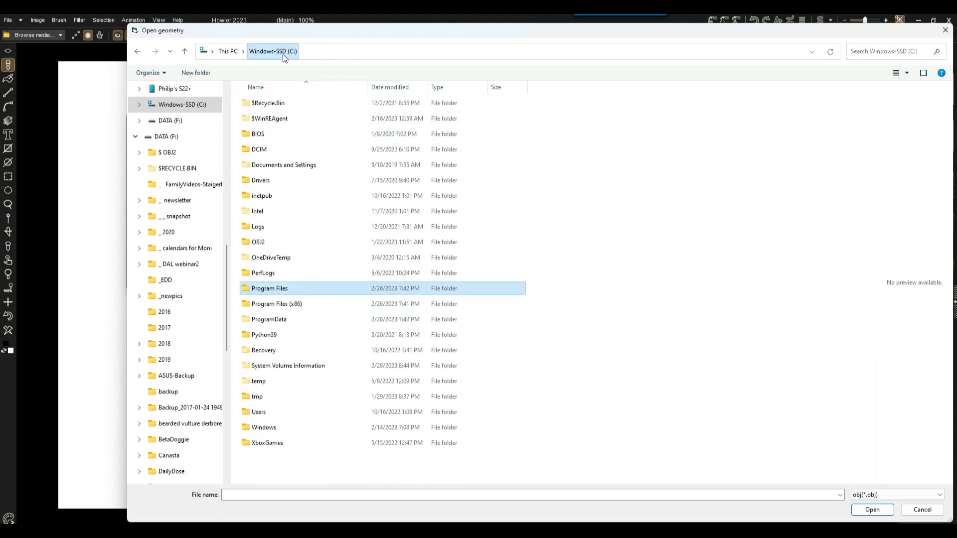
{"action": "double_click", "coordinate": [288, 304]}
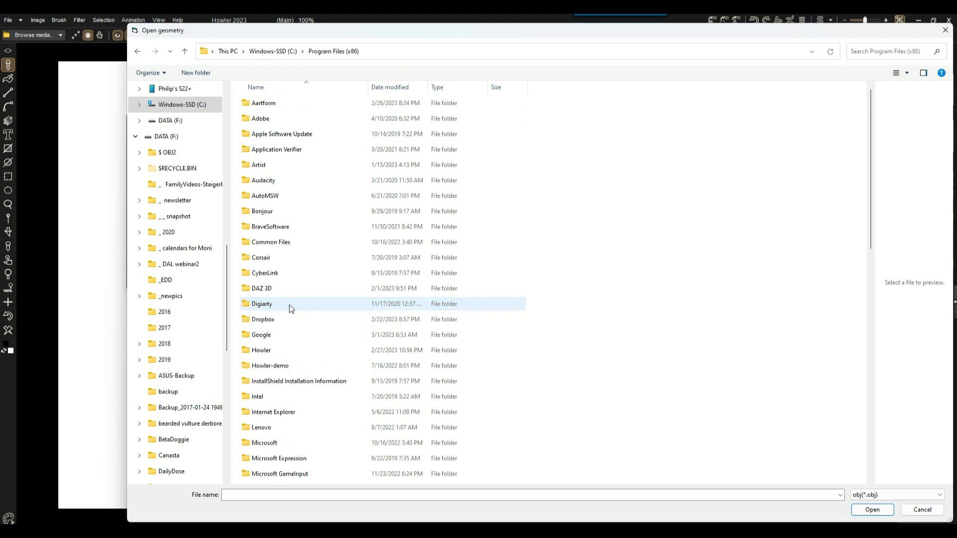
Step: Open the Steam\steamapps\common folder inside Program Files (x86) and narrow the folder tree to widen the file list
{"action": "scroll", "coordinate": [299, 389], "scroll_direction": "down", "scroll_amount": 10}
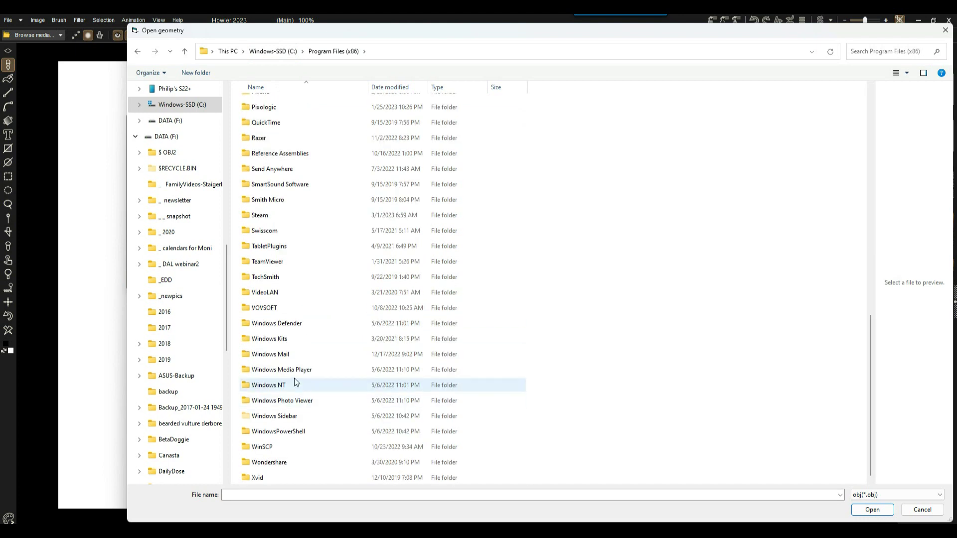
{"action": "double_click", "coordinate": [260, 215]}
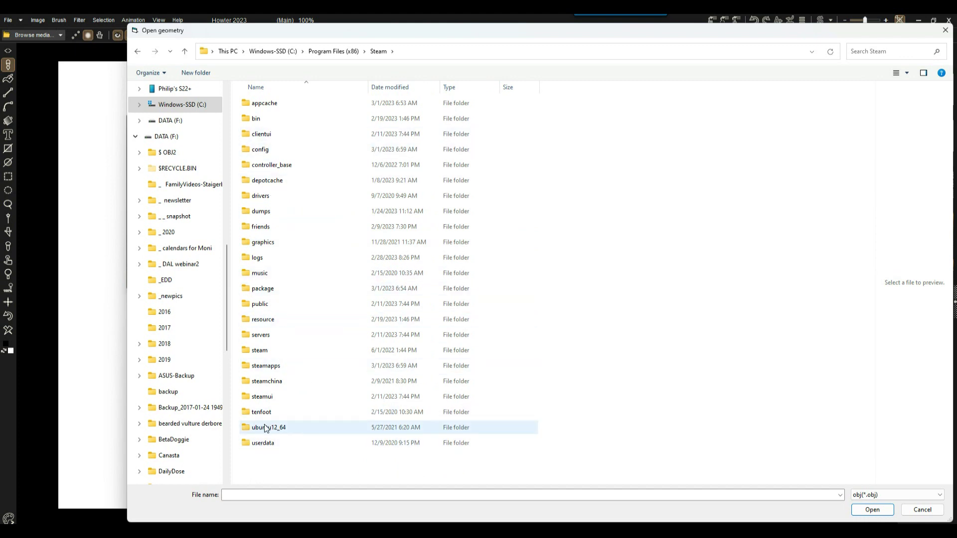
{"action": "double_click", "coordinate": [273, 367]}
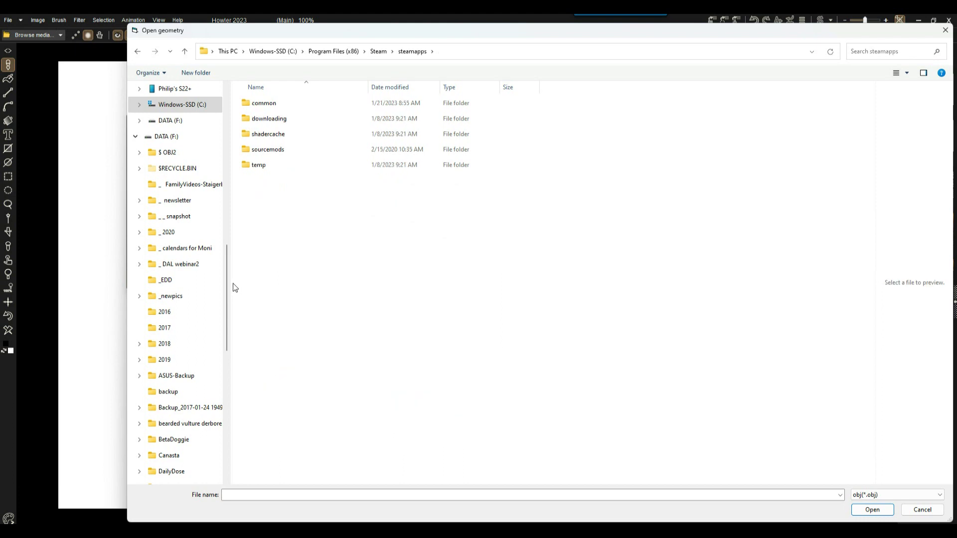
{"action": "left_click_drag", "start_coordinate": [231, 283], "coordinate": [155, 283]}
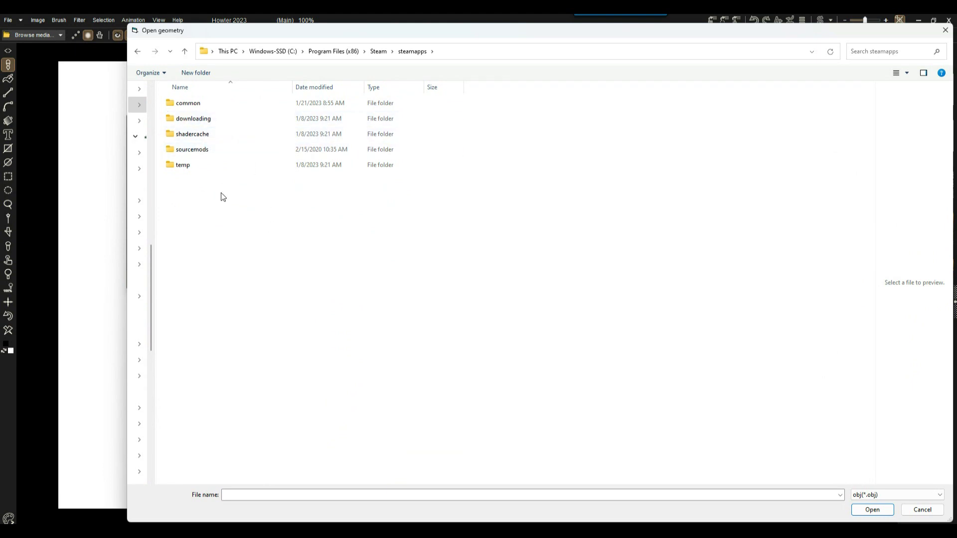
{"action": "double_click", "coordinate": [198, 108]}
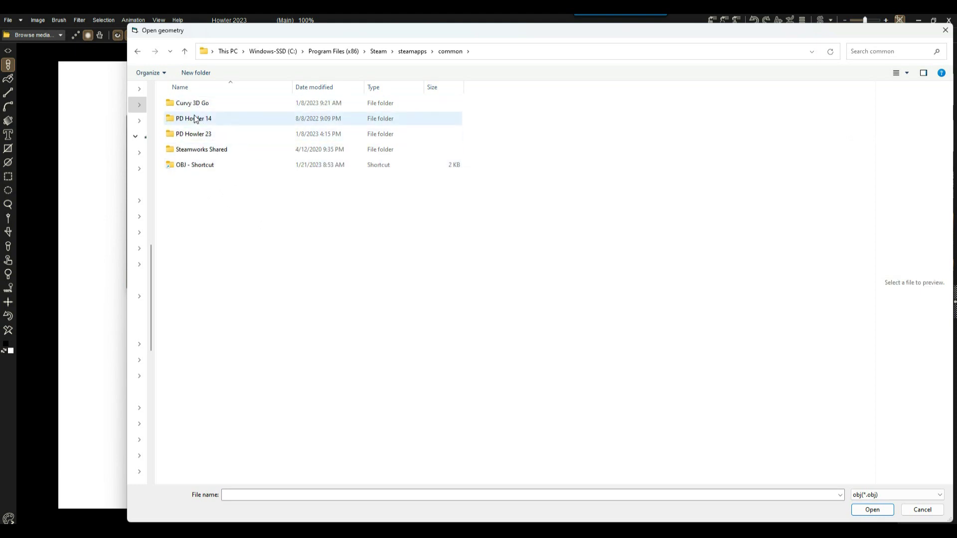
Step: Open the Geometry folder inside the PD Howler 23 installation folder
{"action": "left_click", "coordinate": [190, 107]}
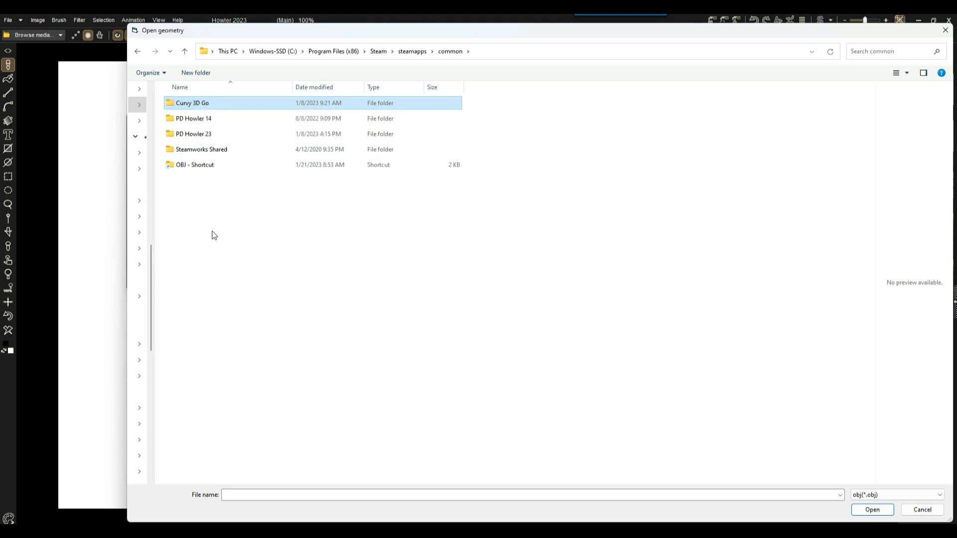
{"action": "left_click", "coordinate": [178, 122]}
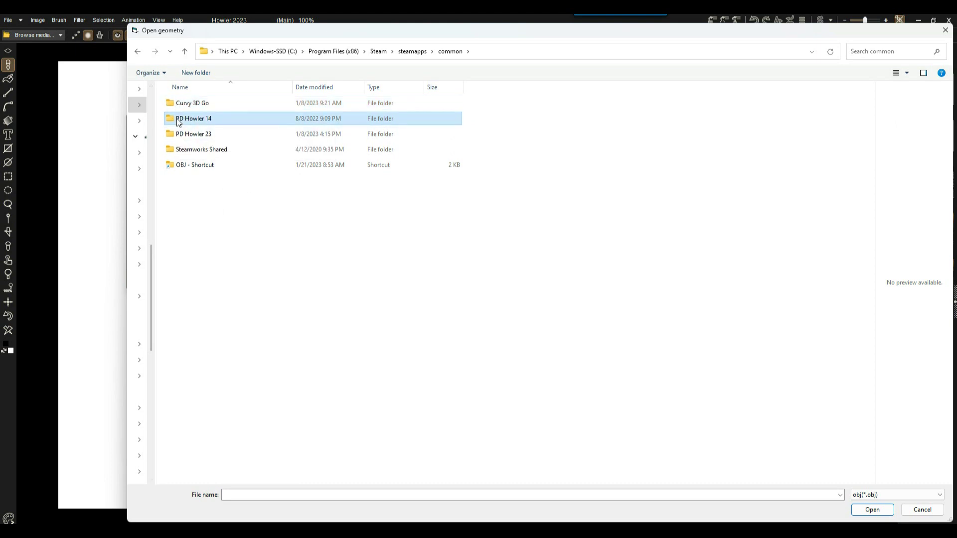
{"action": "left_click", "coordinate": [202, 137]}
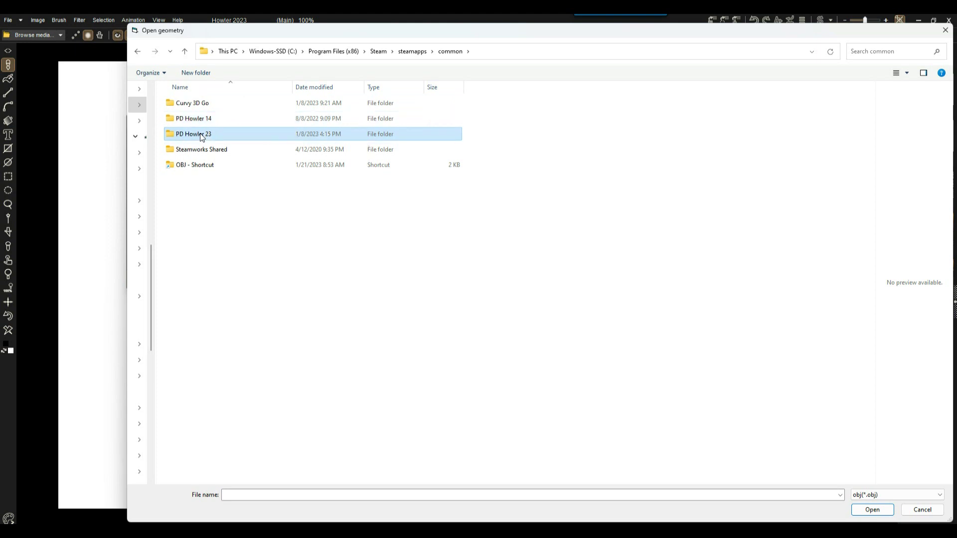
{"action": "double_click", "coordinate": [202, 137]}
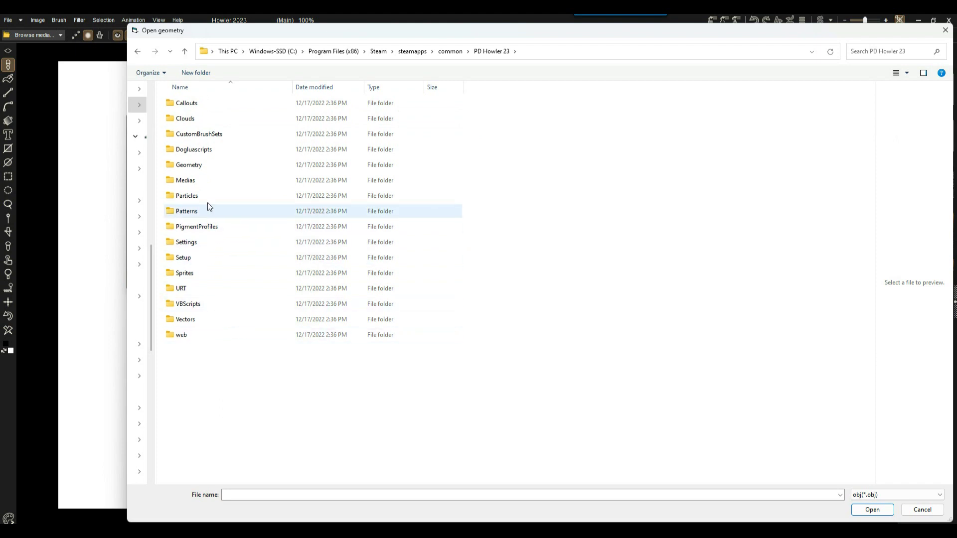
{"action": "left_click", "coordinate": [206, 168]}
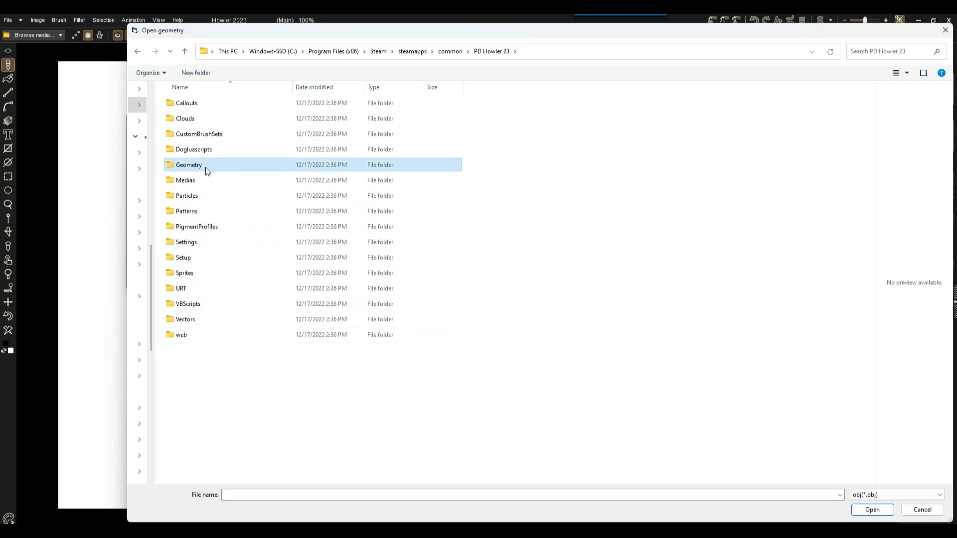
{"action": "double_click", "coordinate": [187, 167]}
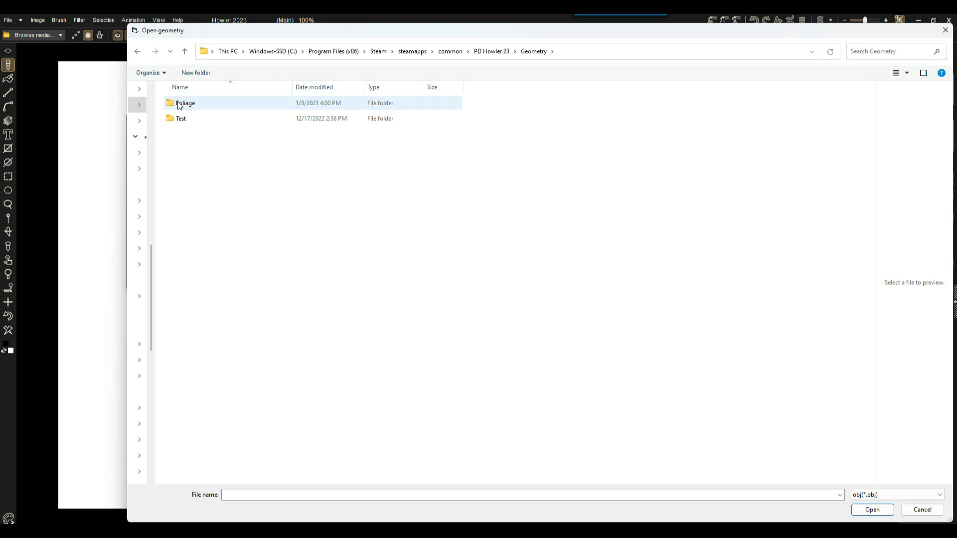
Step: Open the Test geometry folder and look over its sample files, including dragon.obj and Teapot.obj
{"action": "left_click", "coordinate": [171, 120]}
{"action": "double_click", "coordinate": [172, 120]}
{"action": "left_click", "coordinate": [199, 123]}
{"action": "left_click", "coordinate": [194, 136]}
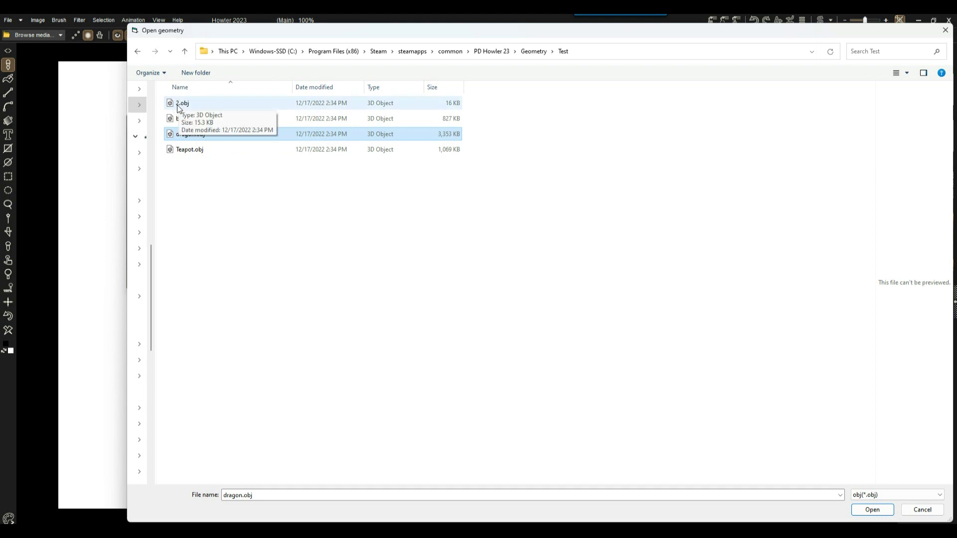
{"action": "left_click", "coordinate": [187, 151]}
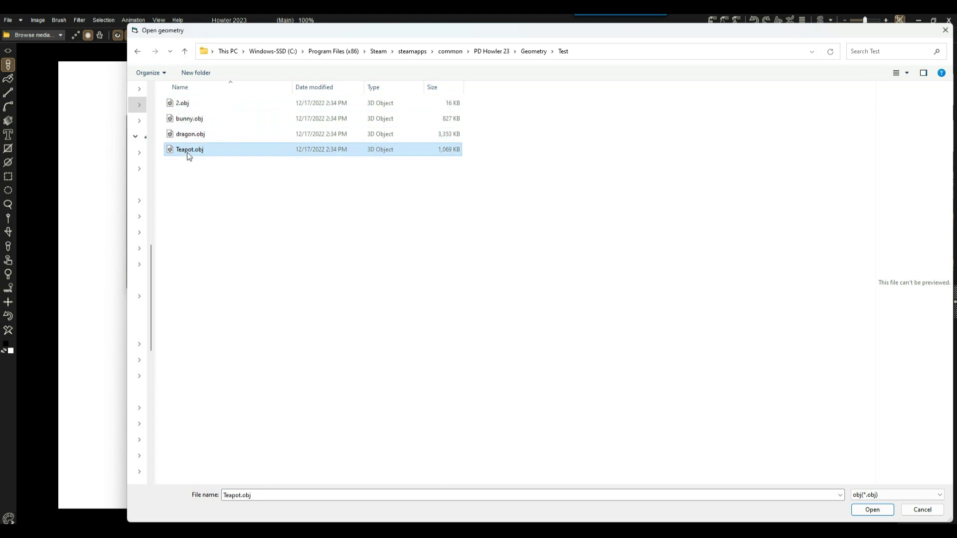
Step: Look through the tree and weed obj files in the Foliage folder, including OakTree.obj, and return to the Geometry folder
{"action": "left_click", "coordinate": [186, 52]}
{"action": "left_click", "coordinate": [189, 103]}
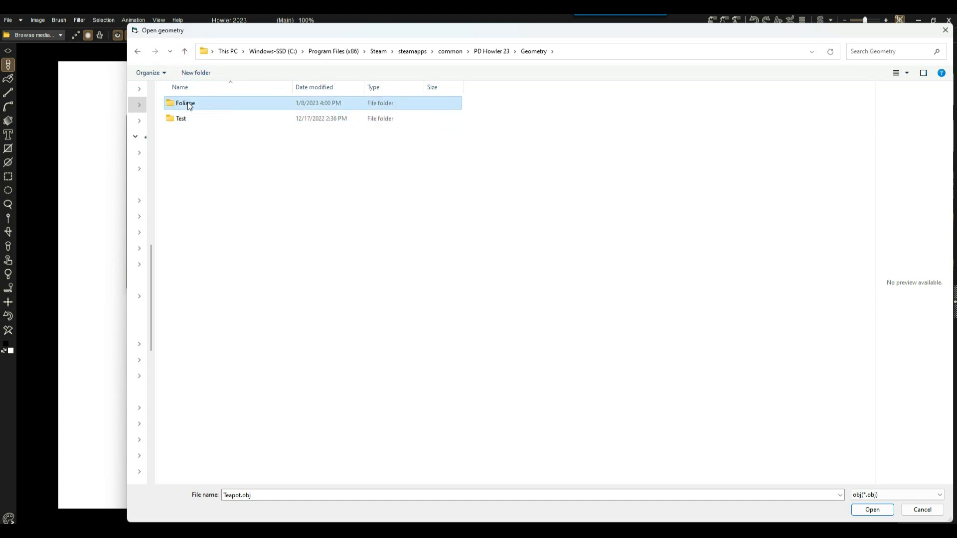
{"action": "double_click", "coordinate": [187, 103]}
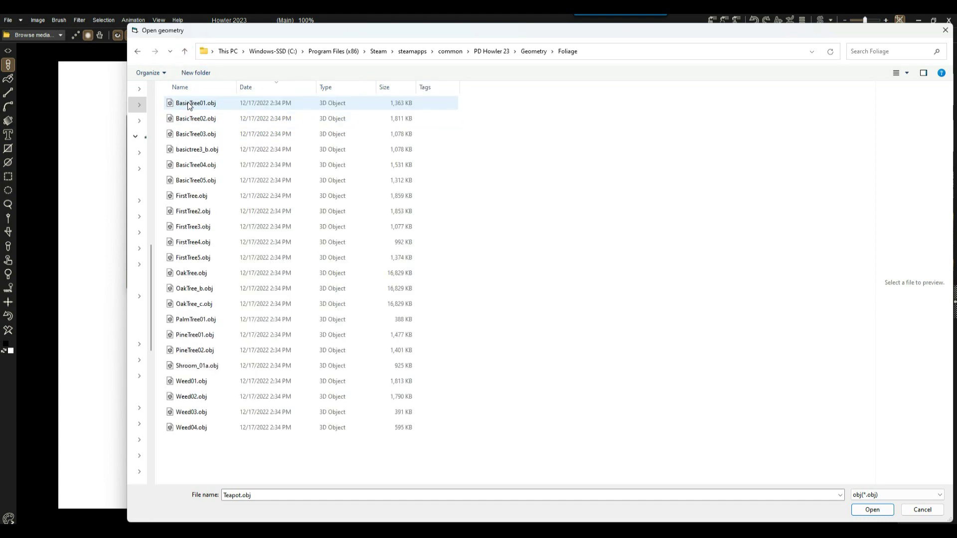
{"action": "left_click", "coordinate": [192, 258]}
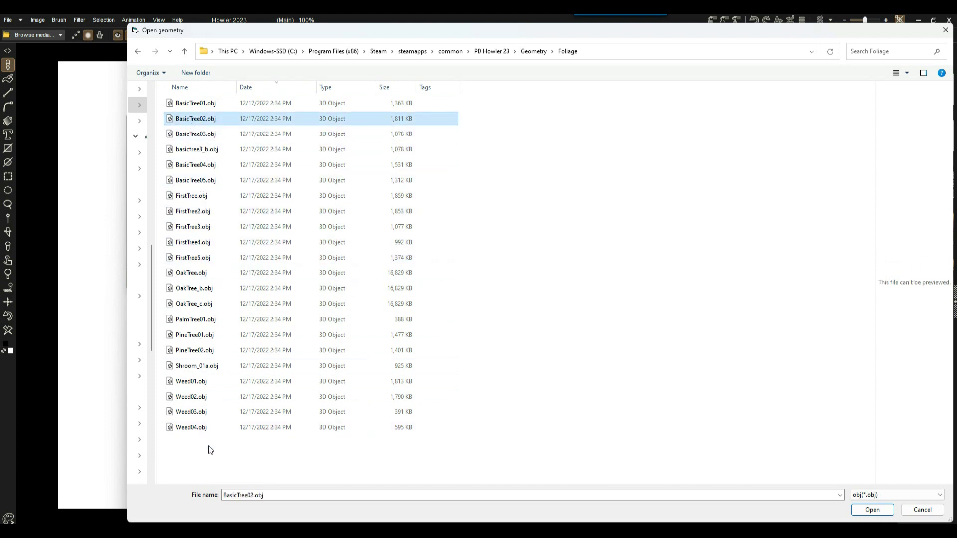
{"action": "left_click", "coordinate": [192, 381]}
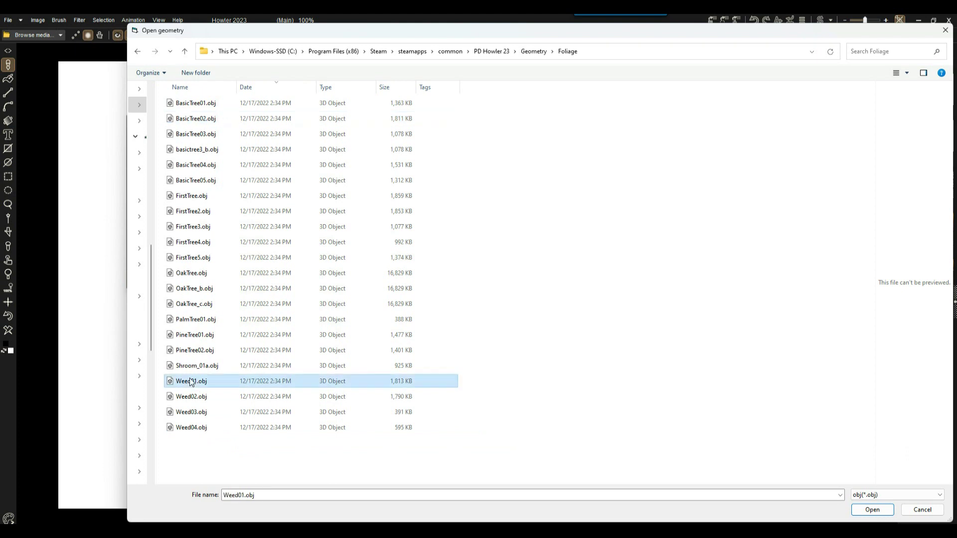
{"action": "left_click", "coordinate": [191, 334]}
{"action": "left_click", "coordinate": [191, 305]}
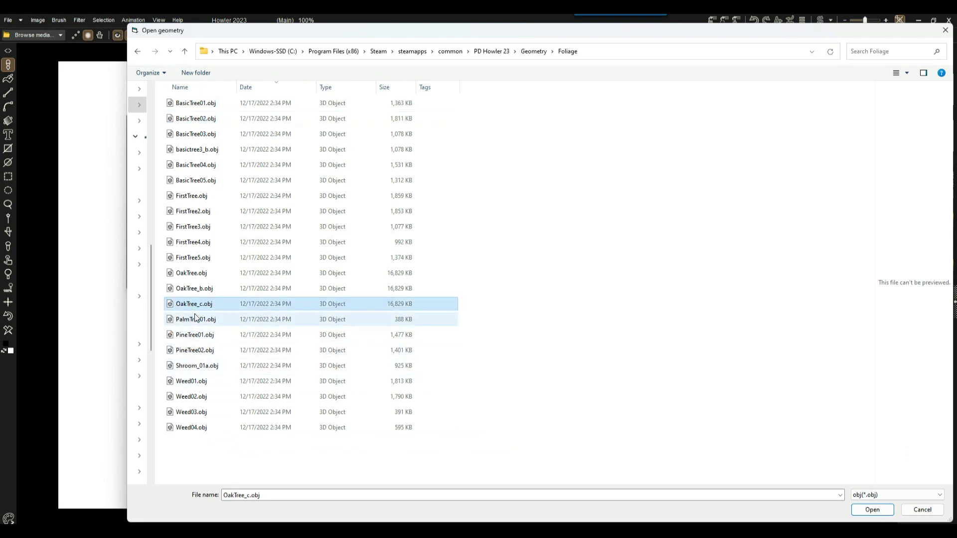
{"action": "left_click", "coordinate": [198, 275]}
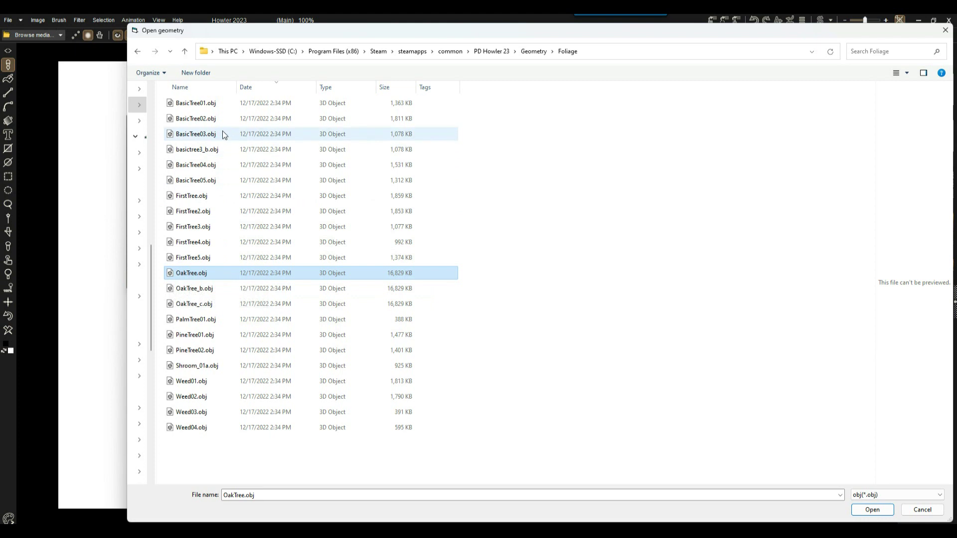
{"action": "left_click", "coordinate": [533, 51]}
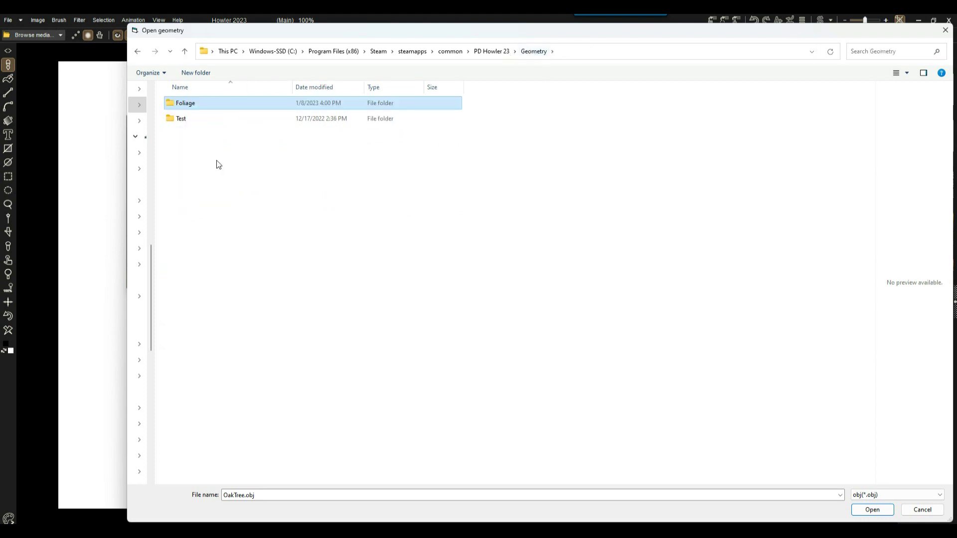
Step: Open the Foliage folder in a separate window and narrow its folder tree to widen the file view
{"action": "right_click", "coordinate": [185, 103]}
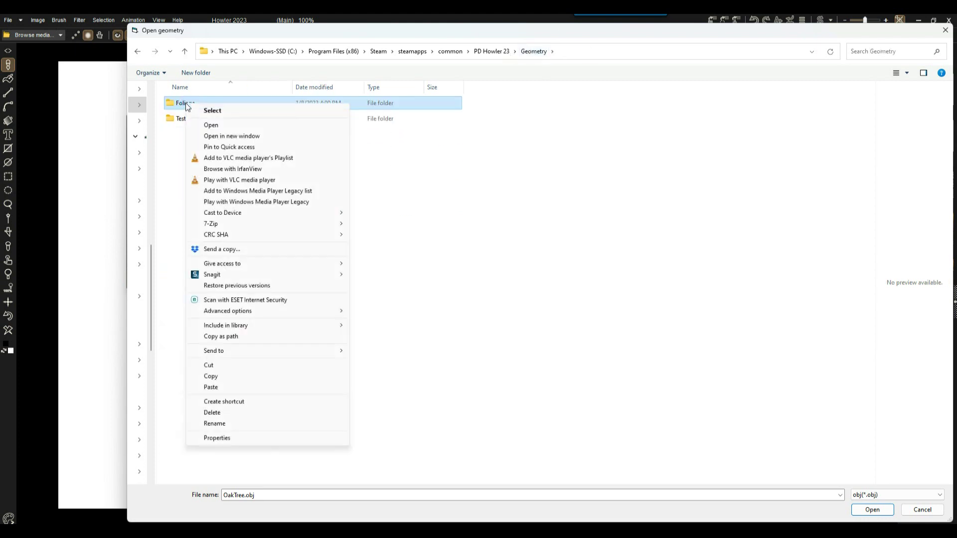
{"action": "left_click", "coordinate": [224, 136]}
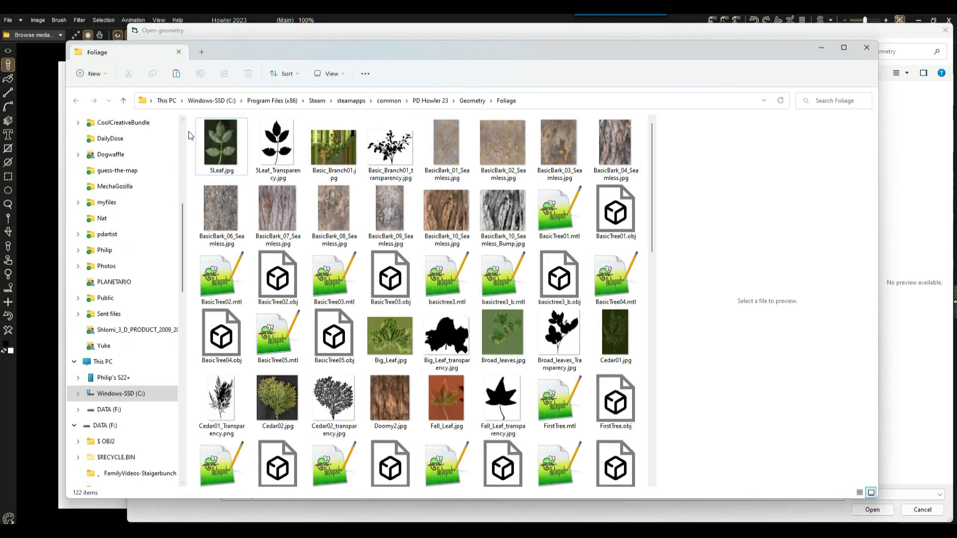
{"action": "left_click_drag", "start_coordinate": [186, 134], "coordinate": [89, 132]}
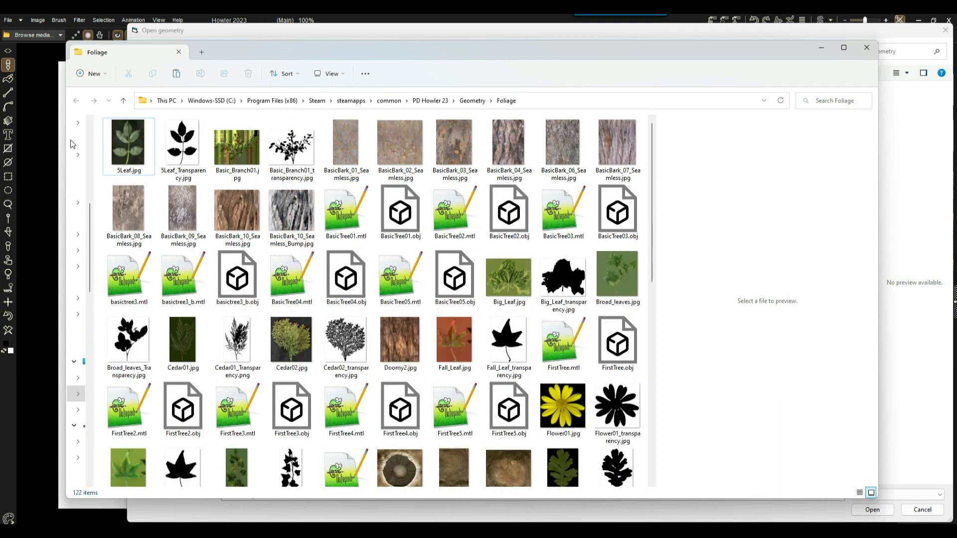
Step: Widen the preview area and preview the tree models from BasicTree01.obj through BasicTree04.obj and FirstTree2.obj
{"action": "left_click", "coordinate": [409, 209]}
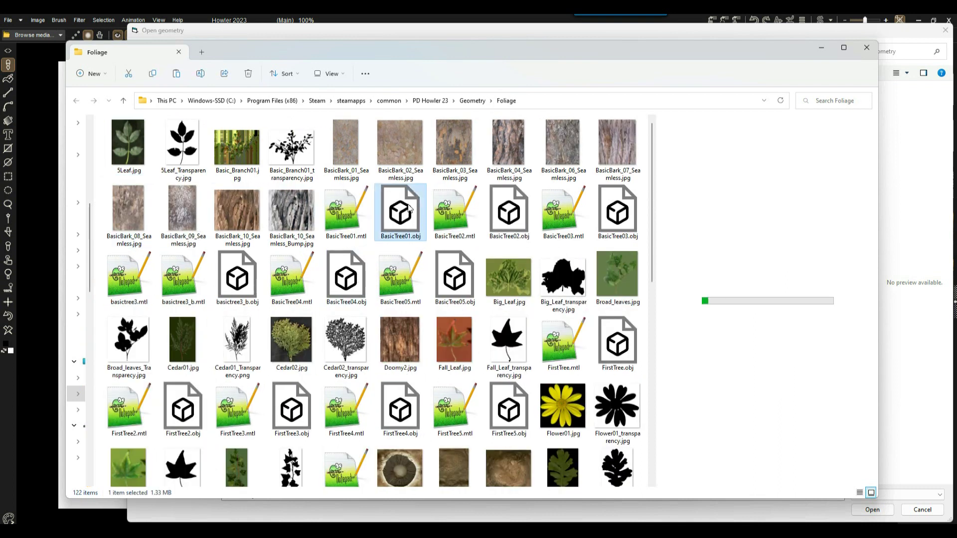
{"action": "left_click", "coordinate": [504, 210]}
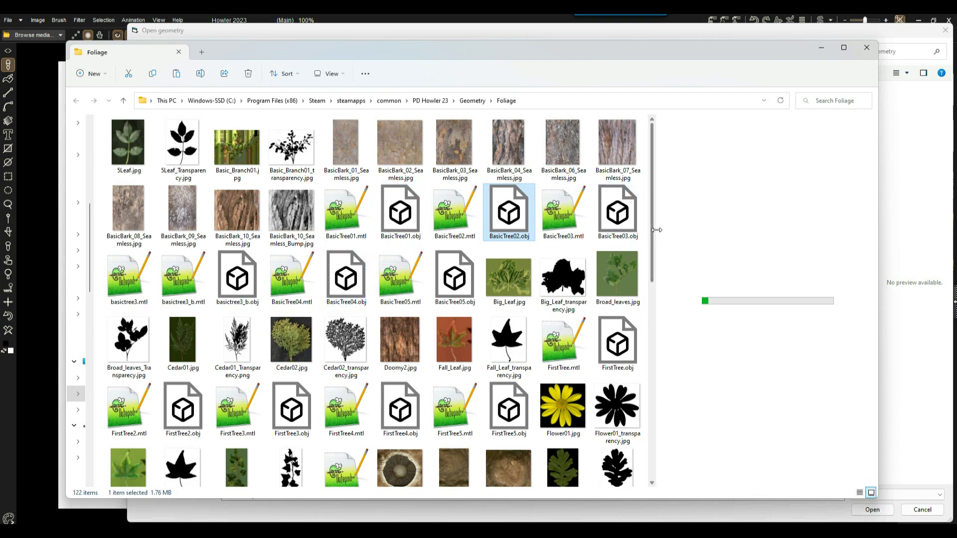
{"action": "left_click_drag", "start_coordinate": [657, 230], "coordinate": [595, 241]}
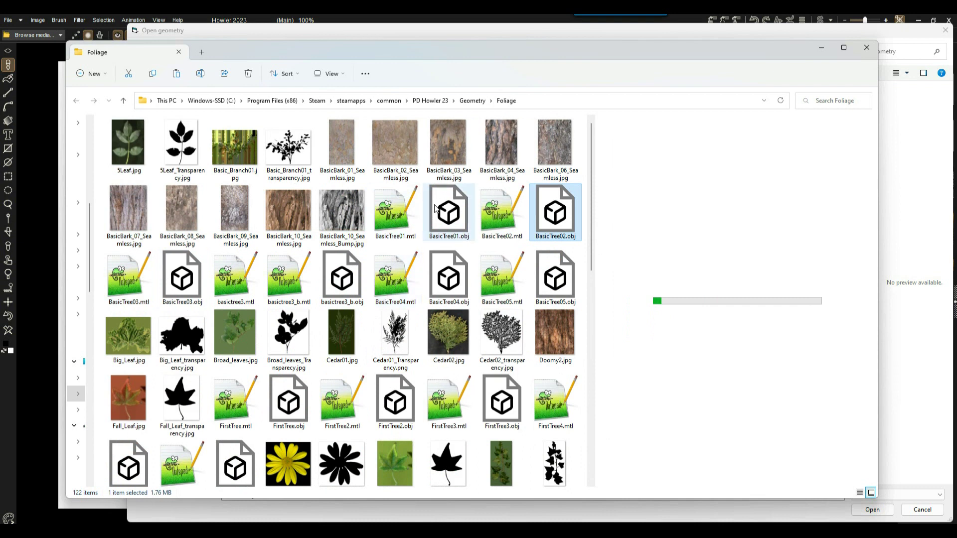
{"action": "left_click", "coordinate": [192, 283]}
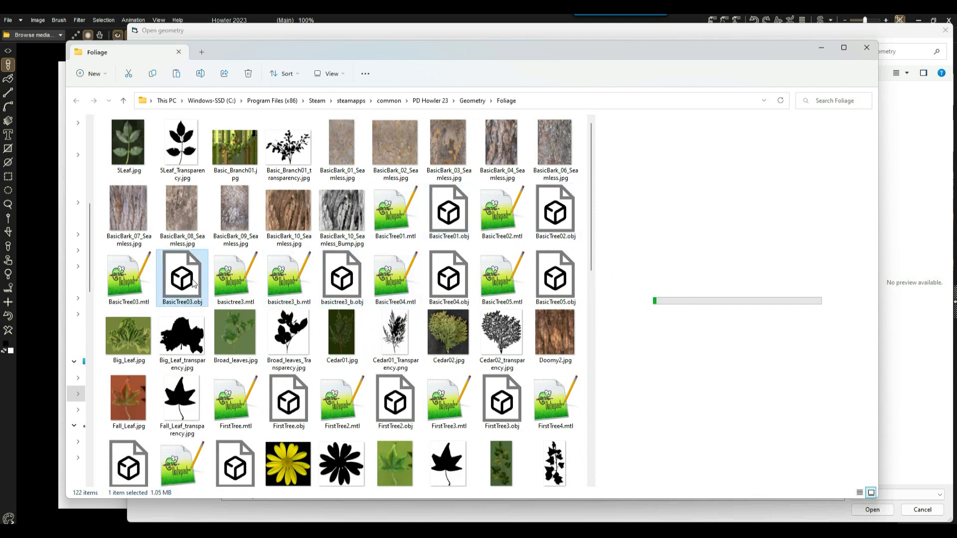
{"action": "left_click", "coordinate": [346, 275]}
{"action": "left_click", "coordinate": [462, 282]}
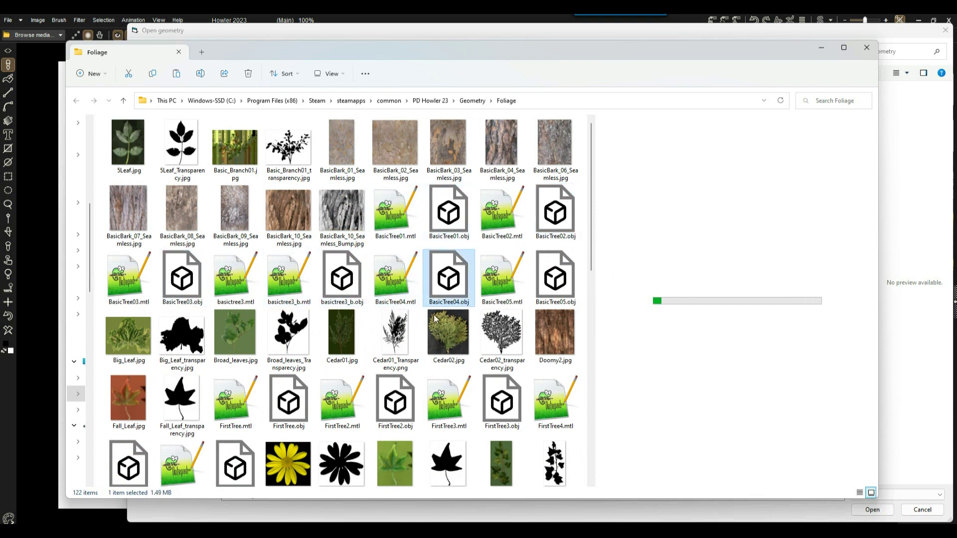
{"action": "left_click", "coordinate": [409, 387]}
Step: Preview the Weed02.obj and Weed01.obj models near the end of the Foliage folder
{"action": "scroll", "coordinate": [411, 341], "scroll_direction": "down", "scroll_amount": 6}
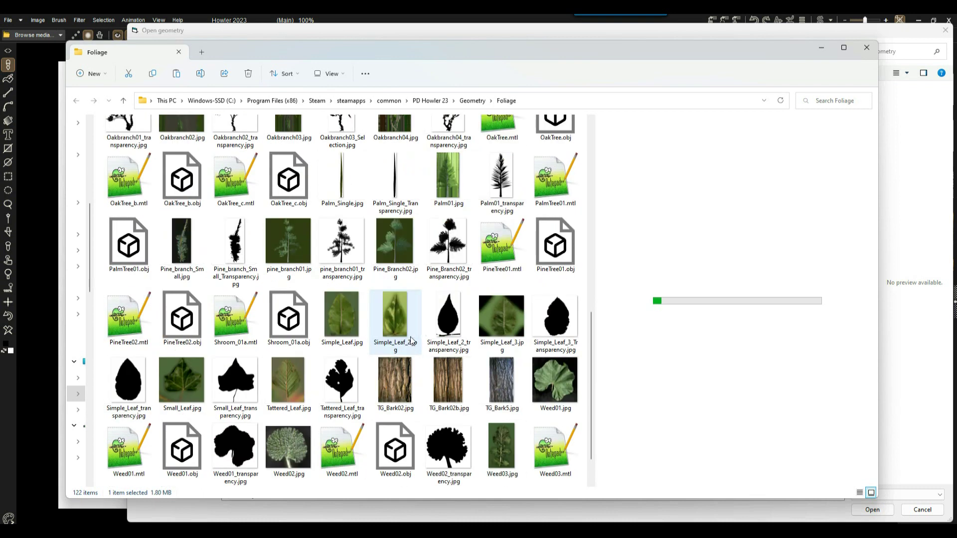
{"action": "scroll", "coordinate": [411, 342], "scroll_direction": "down", "scroll_amount": 2}
{"action": "left_click", "coordinate": [400, 387]}
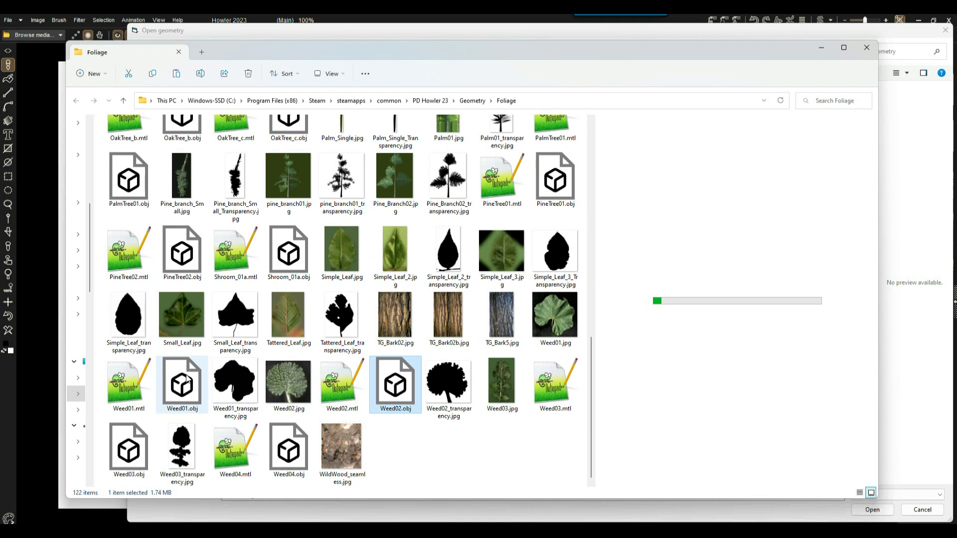
{"action": "left_click", "coordinate": [188, 379]}
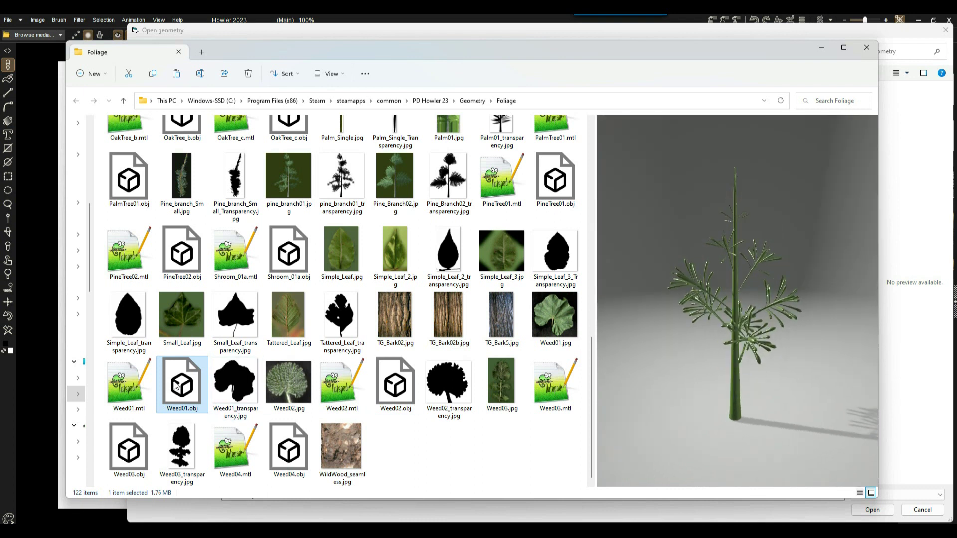
{"action": "left_click", "coordinate": [121, 387]}
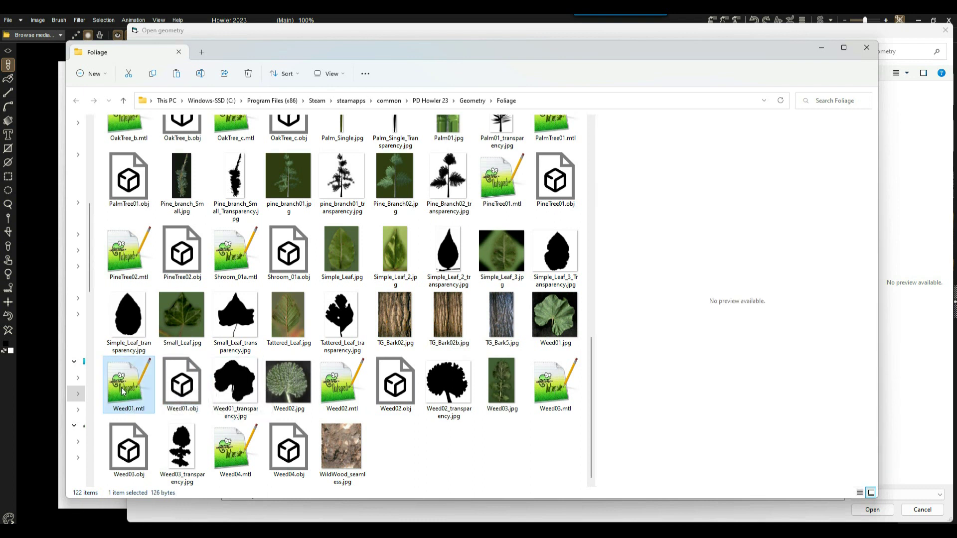
{"action": "left_click", "coordinate": [180, 387]}
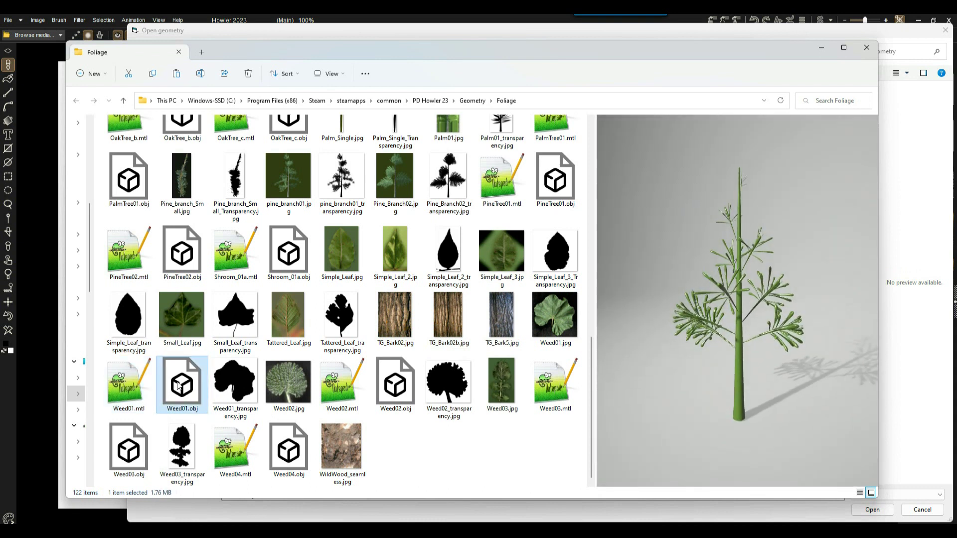
Step: Open Weed01.mtl in Notepad++, shrink its window and position it over the Foliage folder
{"action": "left_click", "coordinate": [129, 386]}
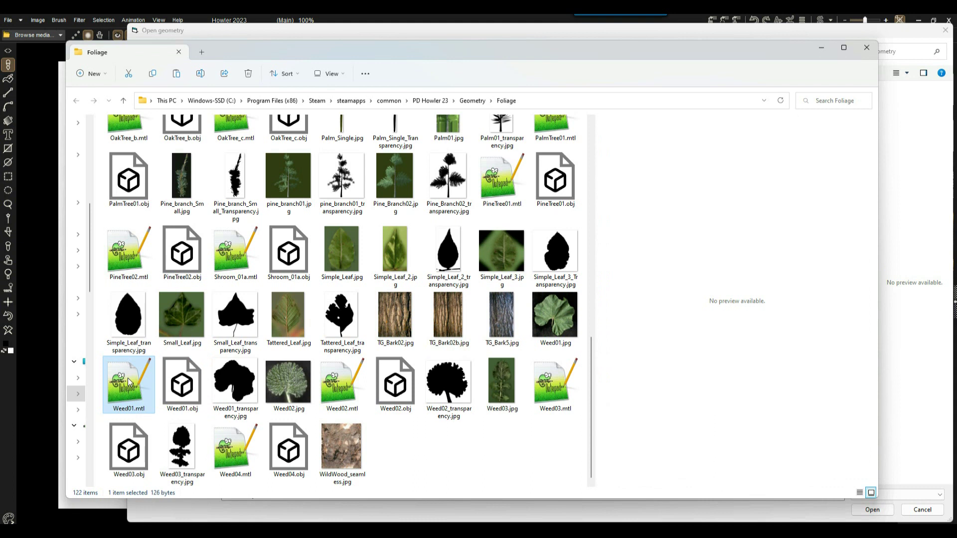
{"action": "right_click", "coordinate": [128, 381]}
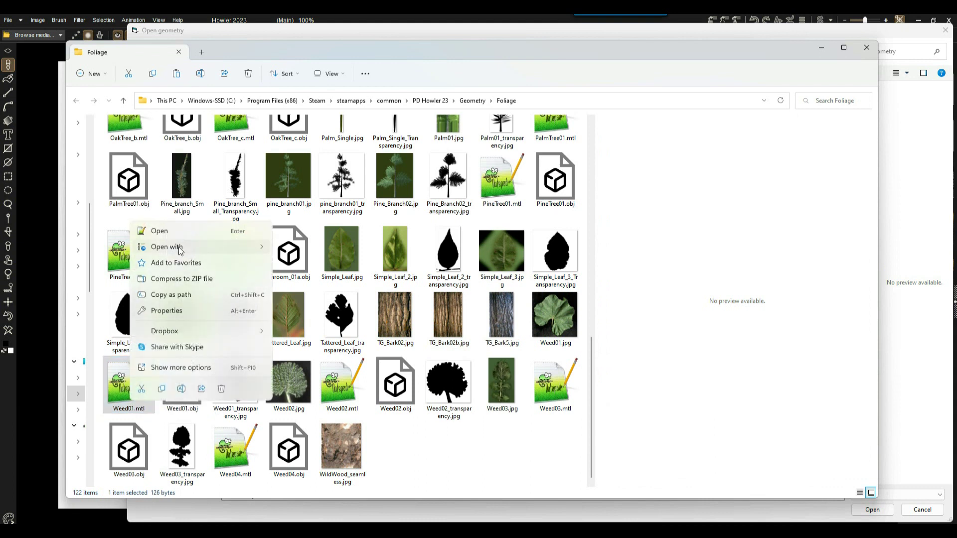
{"action": "mouse_move", "coordinate": [188, 245]}
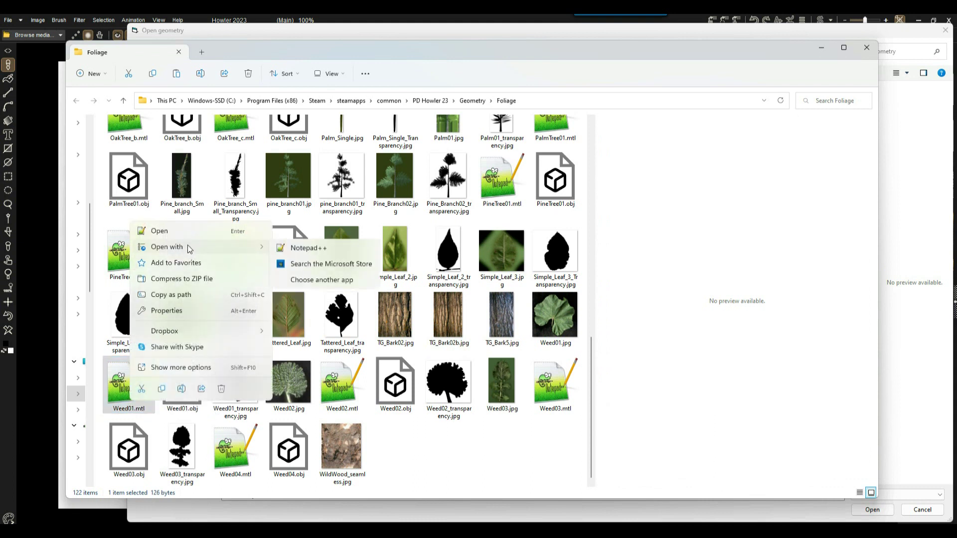
{"action": "left_click", "coordinate": [307, 249]}
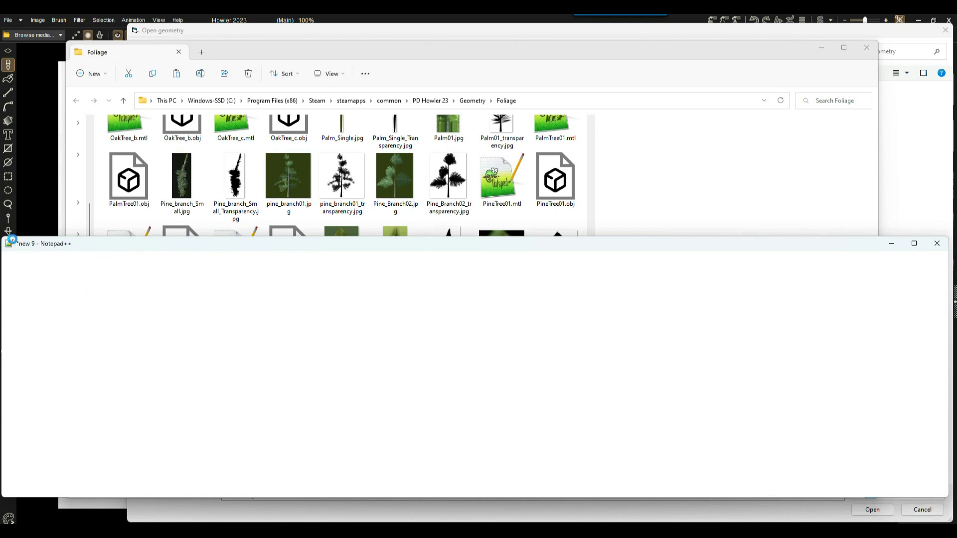
{"action": "left_click_drag", "start_coordinate": [3, 235], "coordinate": [235, 112]}
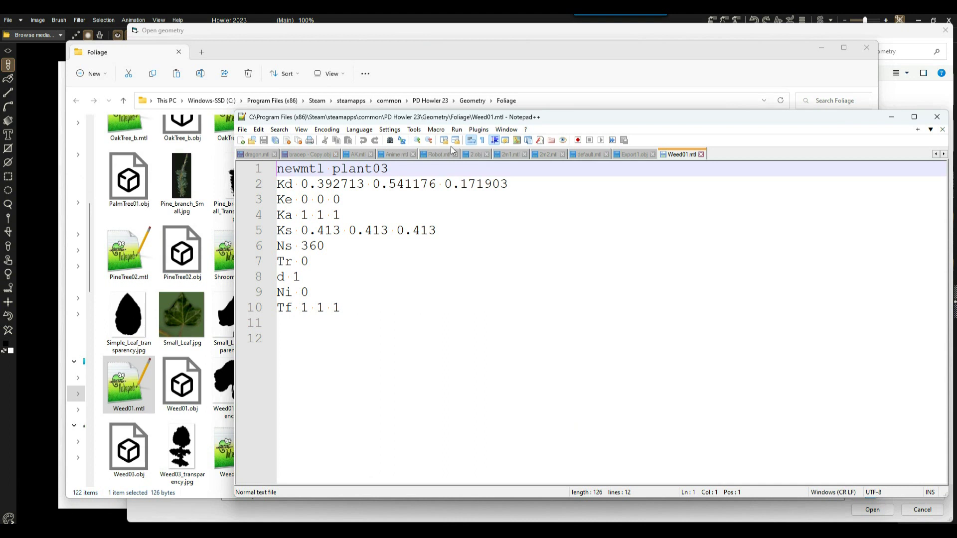
{"action": "left_click_drag", "start_coordinate": [456, 117], "coordinate": [395, 94]}
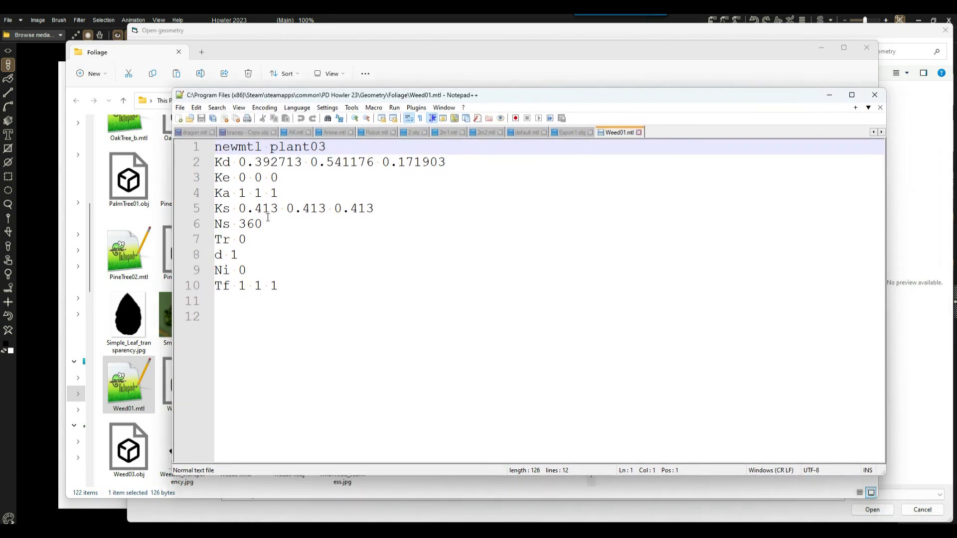
Step: Examine the three Kd color values of material plant03 and narrow the text editor window
{"action": "left_click_drag", "start_coordinate": [222, 162], "coordinate": [238, 162]}
{"action": "left_click", "coordinate": [228, 164]}
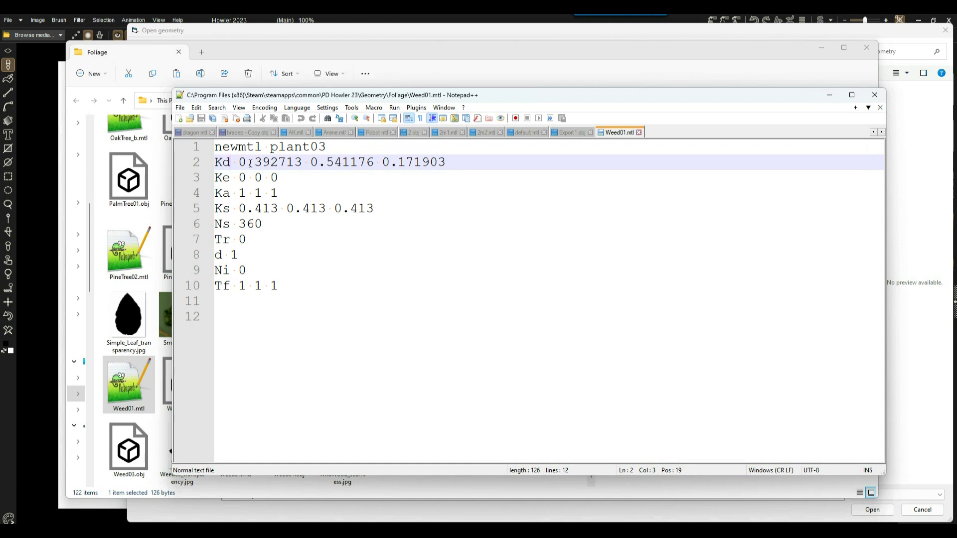
{"action": "left_click_drag", "start_coordinate": [239, 162], "coordinate": [456, 158]}
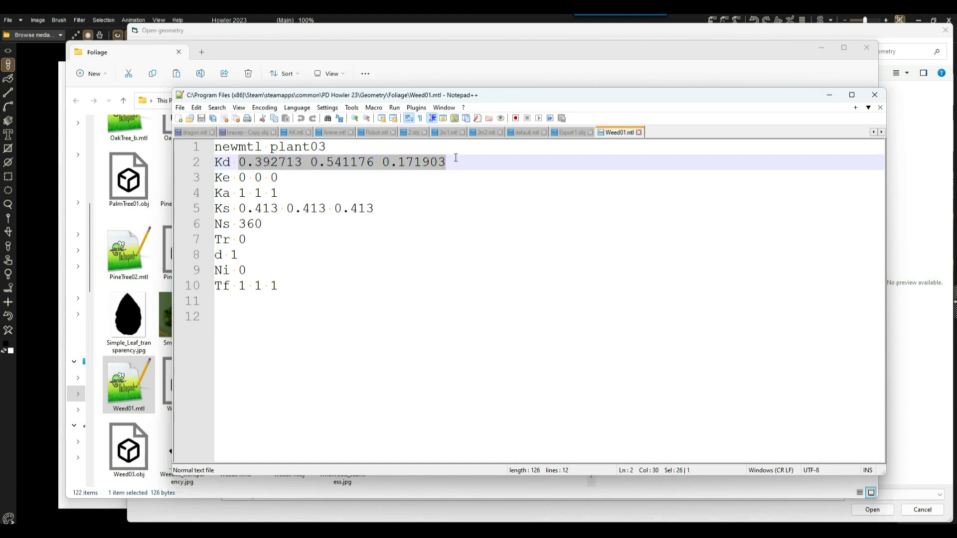
{"action": "left_click", "coordinate": [365, 162]}
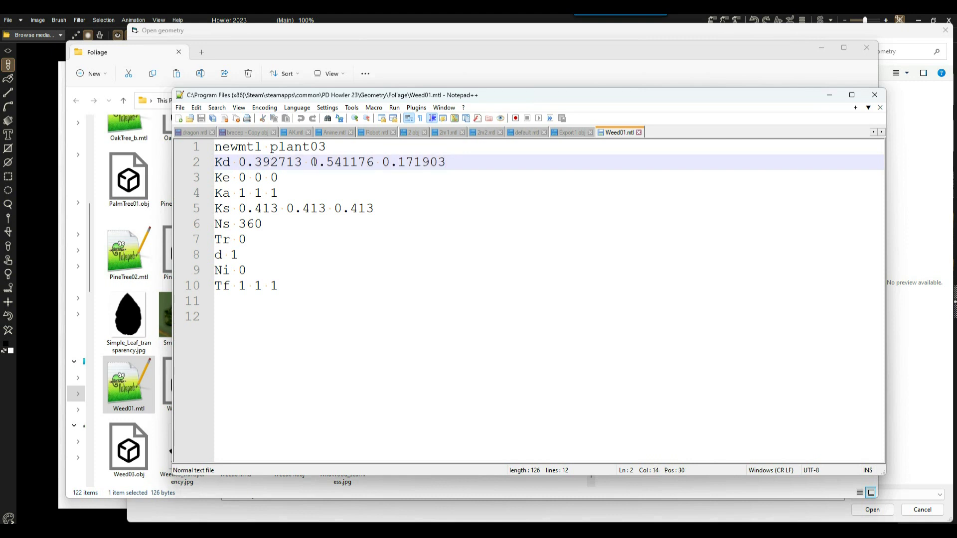
{"action": "left_click_drag", "start_coordinate": [885, 228], "coordinate": [448, 225]}
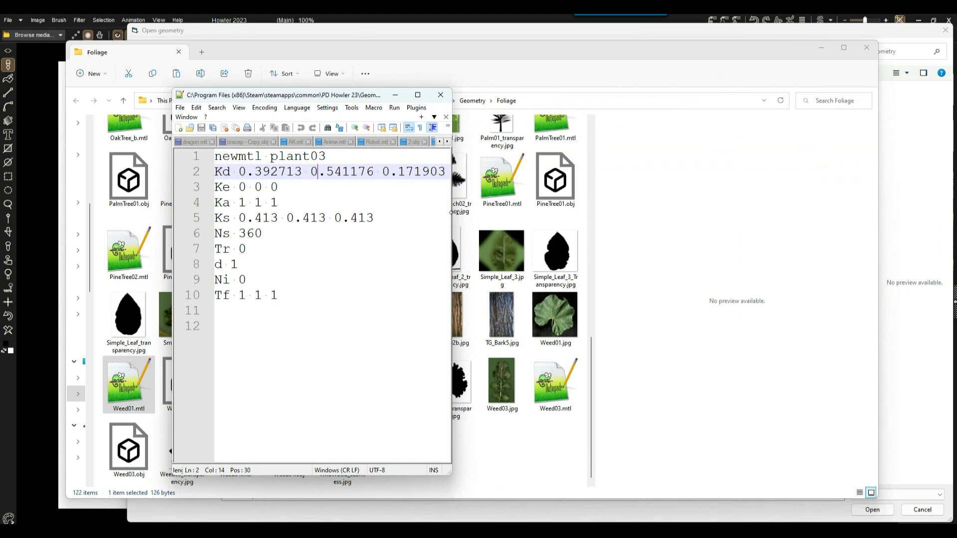
Step: Return to the Foliage folder window and preview Weed03.obj, Weed01.obj and Weed02.obj
{"action": "left_click", "coordinate": [632, 202]}
{"action": "left_click", "coordinate": [182, 449]}
{"action": "left_click", "coordinate": [133, 442]}
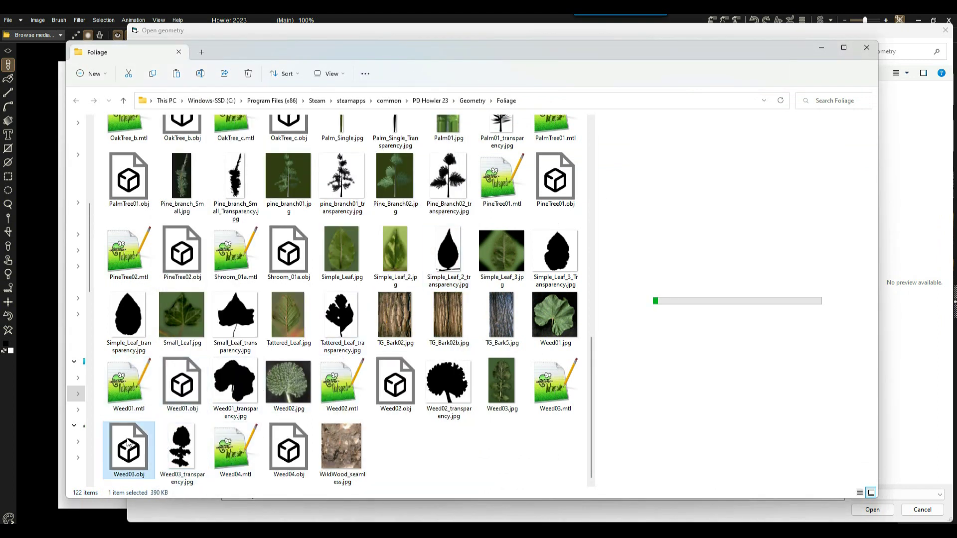
{"action": "left_click", "coordinate": [178, 379]}
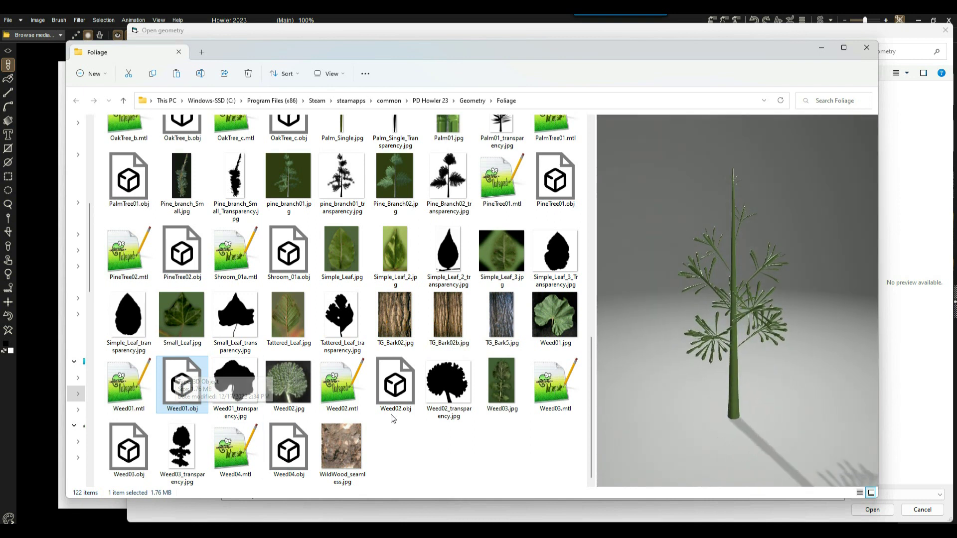
{"action": "left_click", "coordinate": [329, 383]}
{"action": "left_click", "coordinate": [399, 385]}
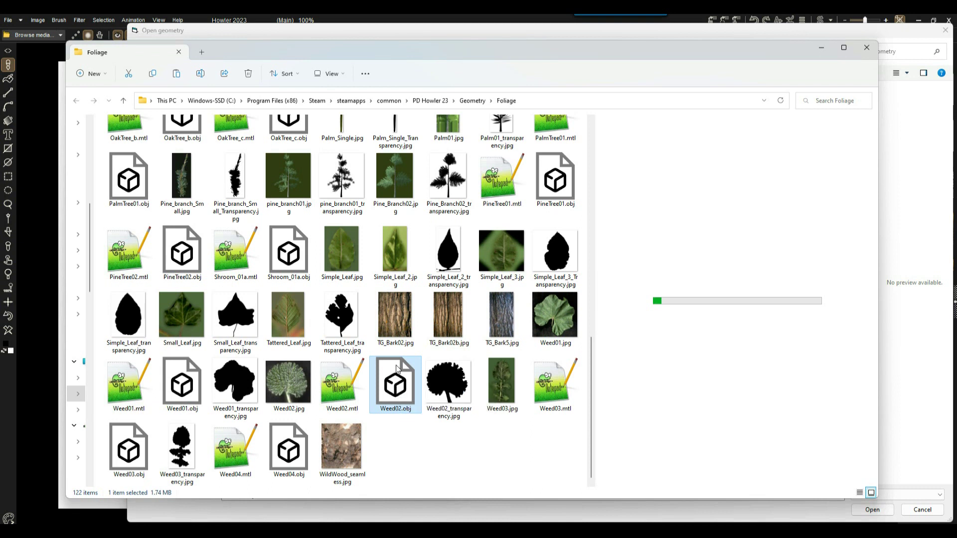
Step: Look through the full list of apps that can open Weed02.obj and dismiss it without choosing one
{"action": "right_click", "coordinate": [397, 383]}
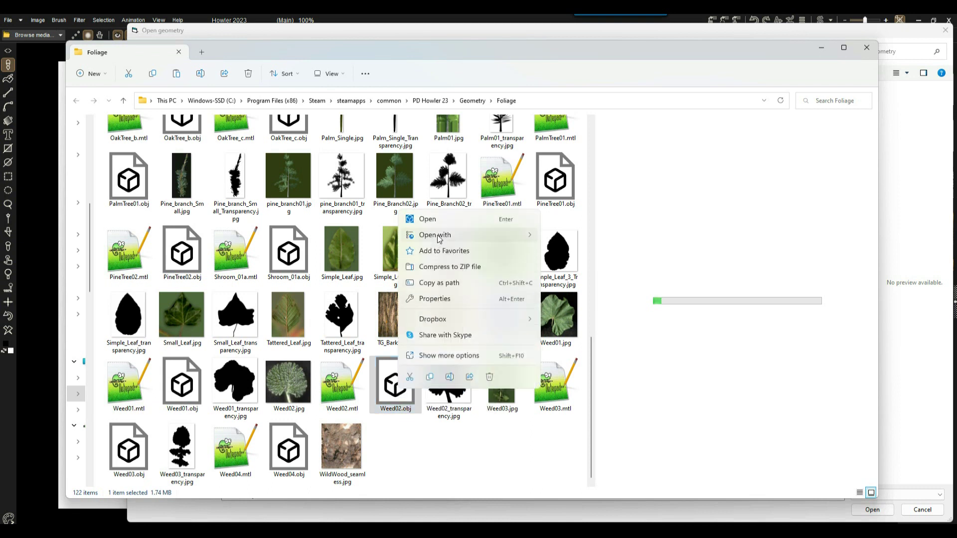
{"action": "mouse_move", "coordinate": [439, 239]}
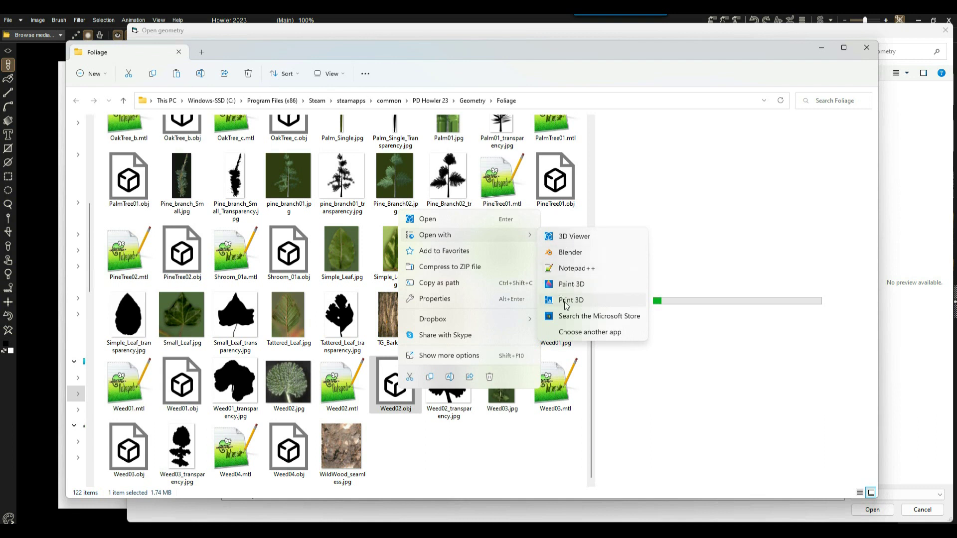
{"action": "left_click", "coordinate": [610, 332]}
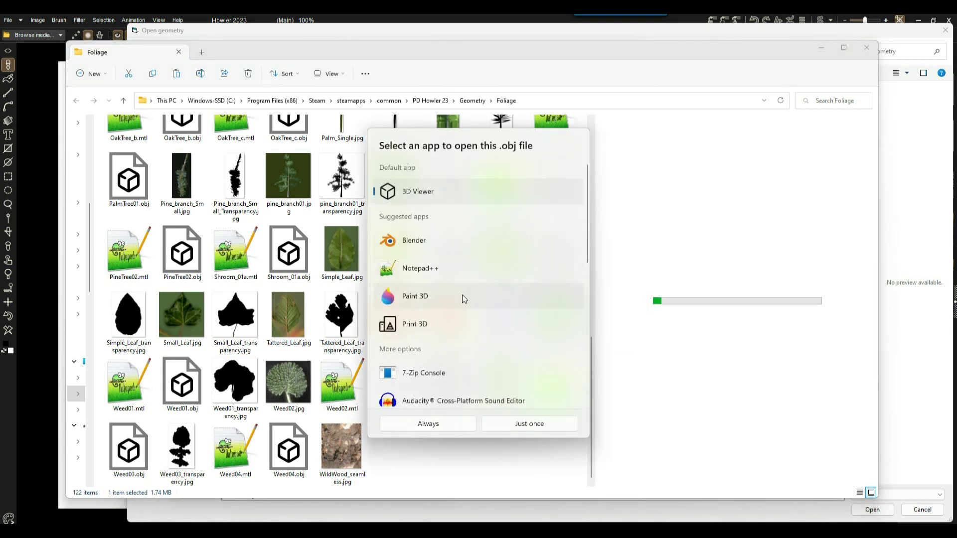
{"action": "scroll", "coordinate": [492, 333], "scroll_direction": "down", "scroll_amount": 5}
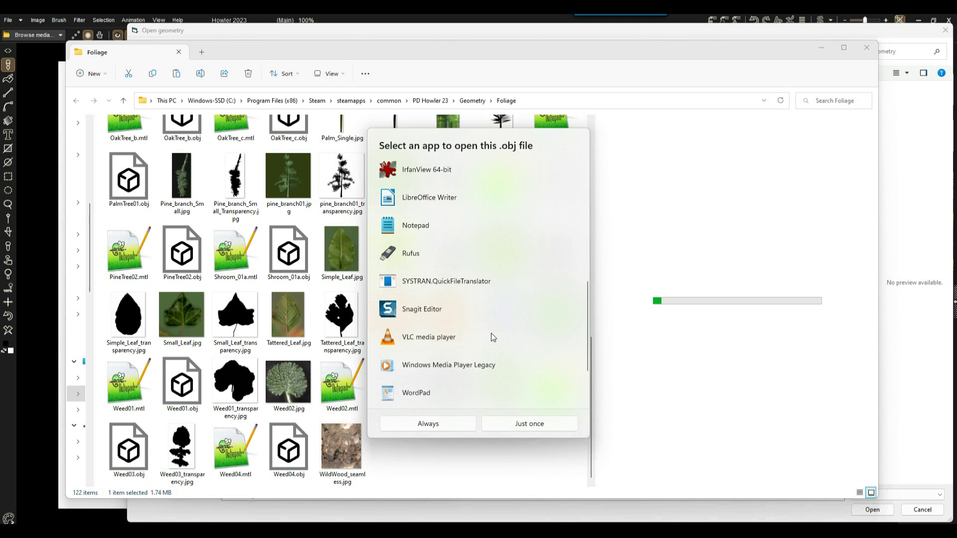
{"action": "scroll", "coordinate": [491, 332], "scroll_direction": "up", "scroll_amount": 5}
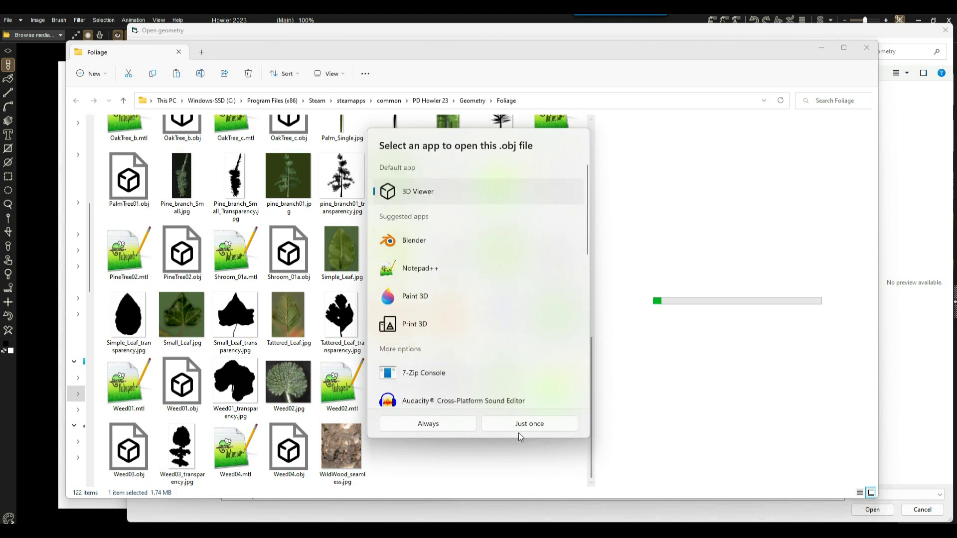
{"action": "left_click", "coordinate": [668, 170]}
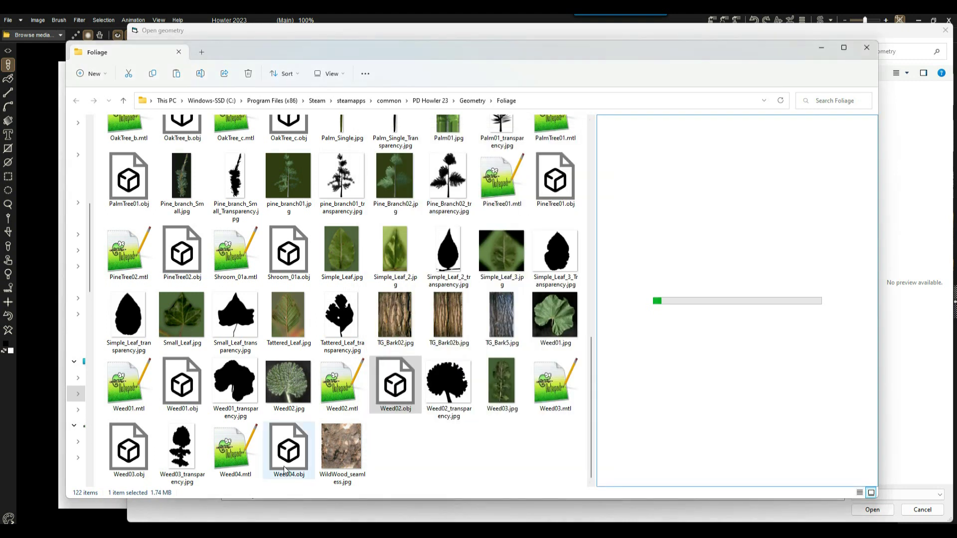
Step: Launch 3D Builder from the recent apps and shift its window over the Foliage folder
{"action": "key", "text": "super+s"}
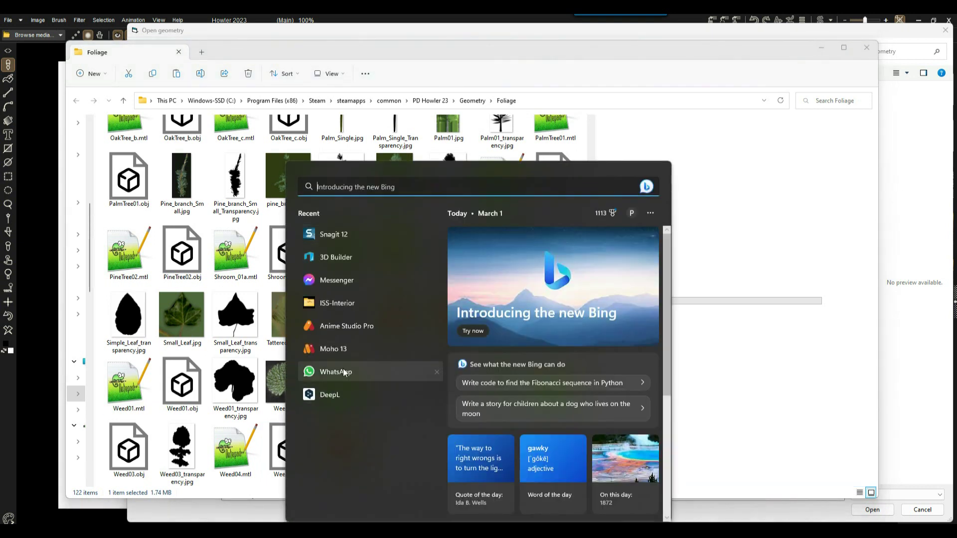
{"action": "left_click", "coordinate": [330, 257]}
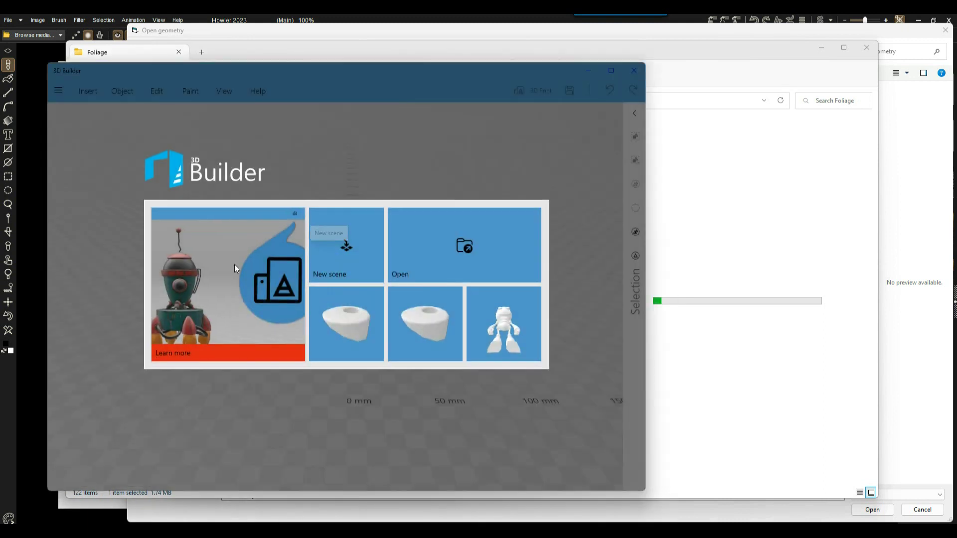
{"action": "left_click_drag", "start_coordinate": [250, 70], "coordinate": [309, 71]}
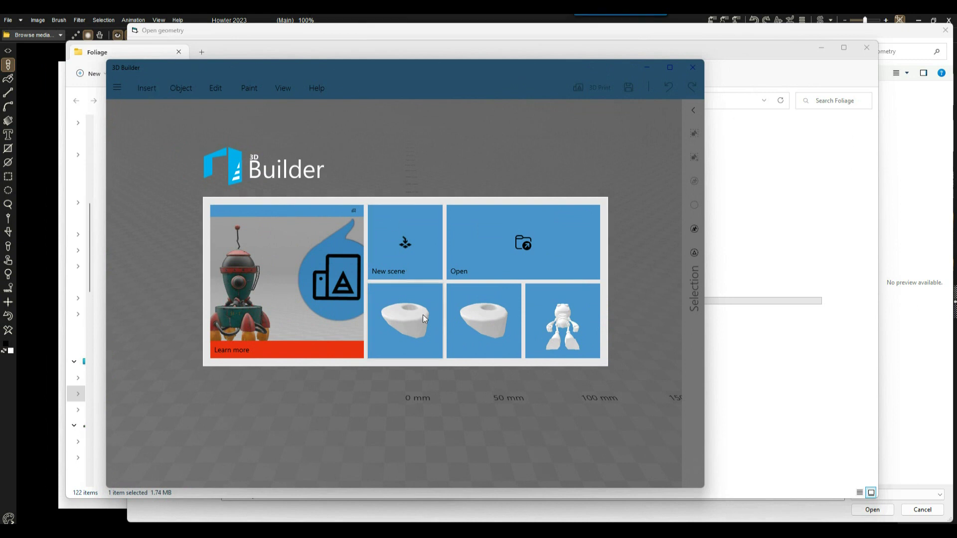
Step: Look at the object files offered for loading from the Shapr3D folder and dismiss the file dialog
{"action": "left_click", "coordinate": [519, 242]}
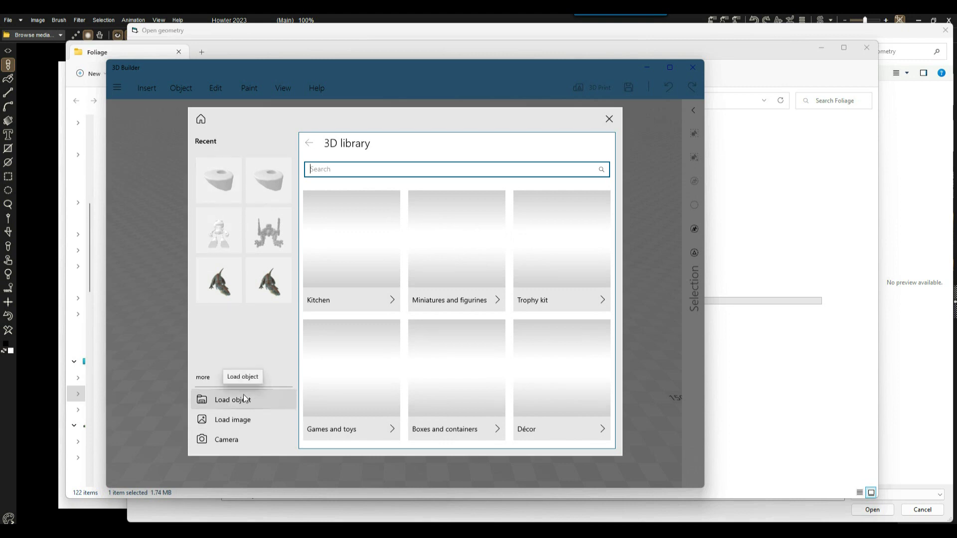
{"action": "left_click", "coordinate": [244, 398]}
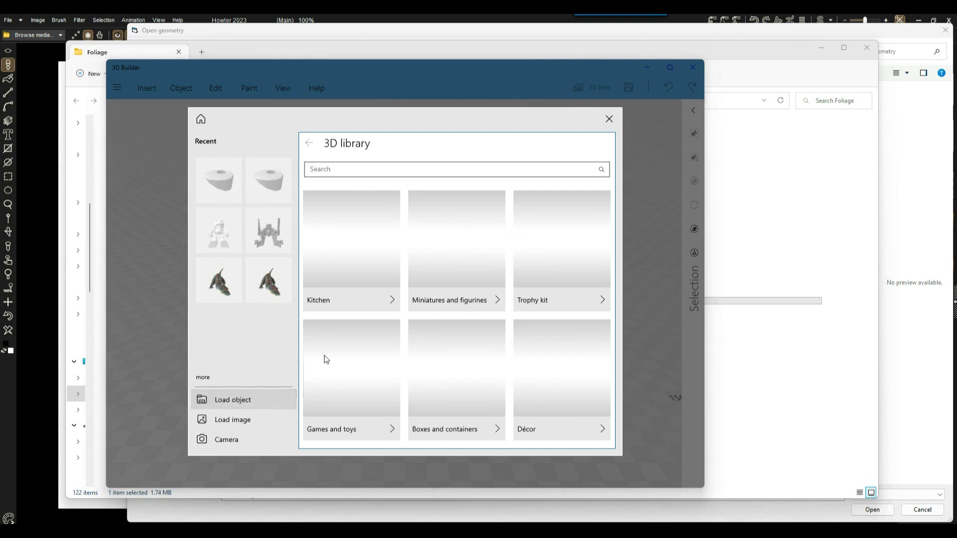
{"action": "left_click_drag", "start_coordinate": [227, 69], "coordinate": [254, 136]}
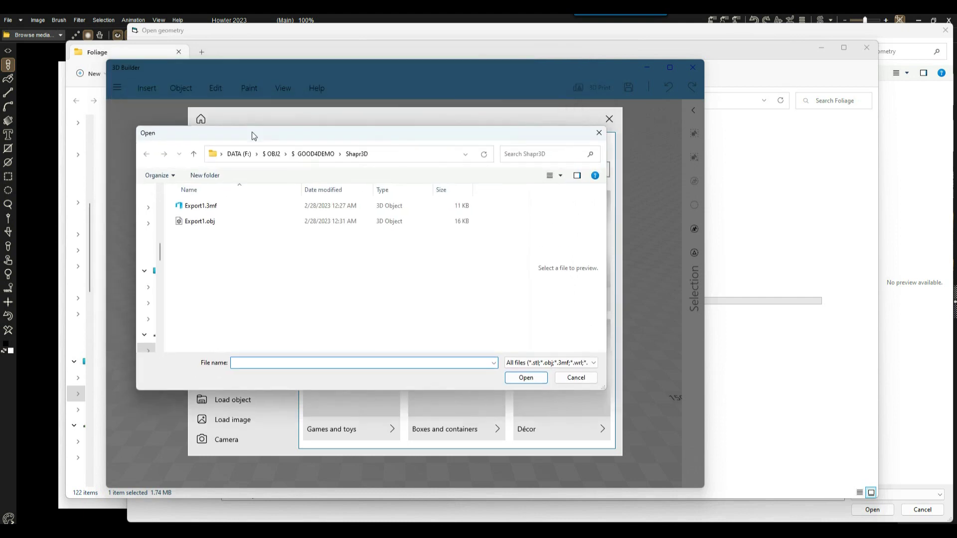
{"action": "left_click", "coordinate": [599, 133]}
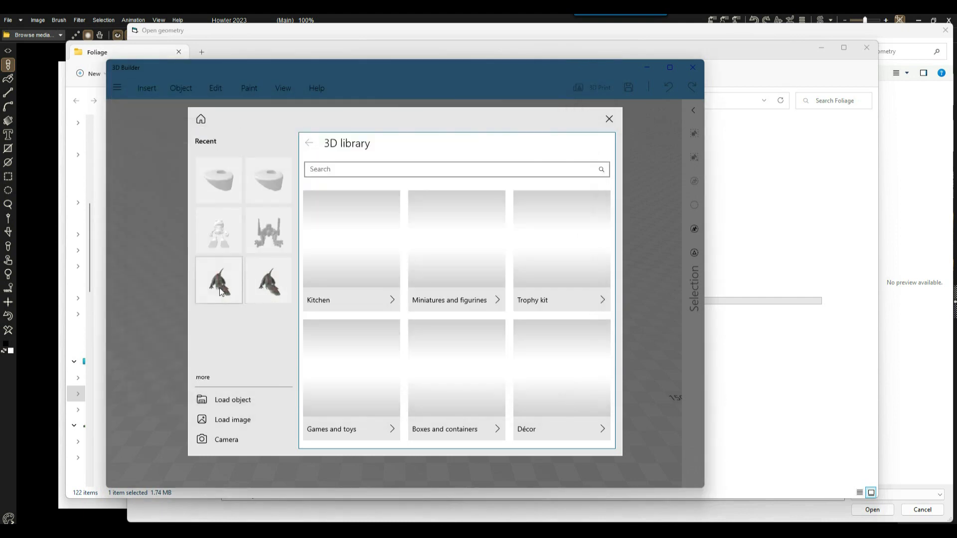
Step: Import the recent T-Rex model into the scene and view it from several sides
{"action": "left_click", "coordinate": [214, 272]}
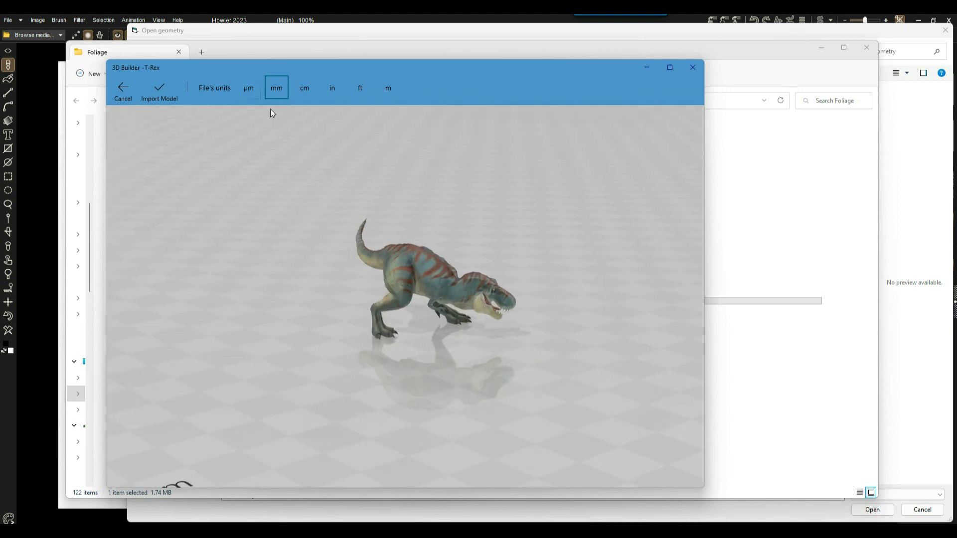
{"action": "left_click", "coordinate": [166, 94]}
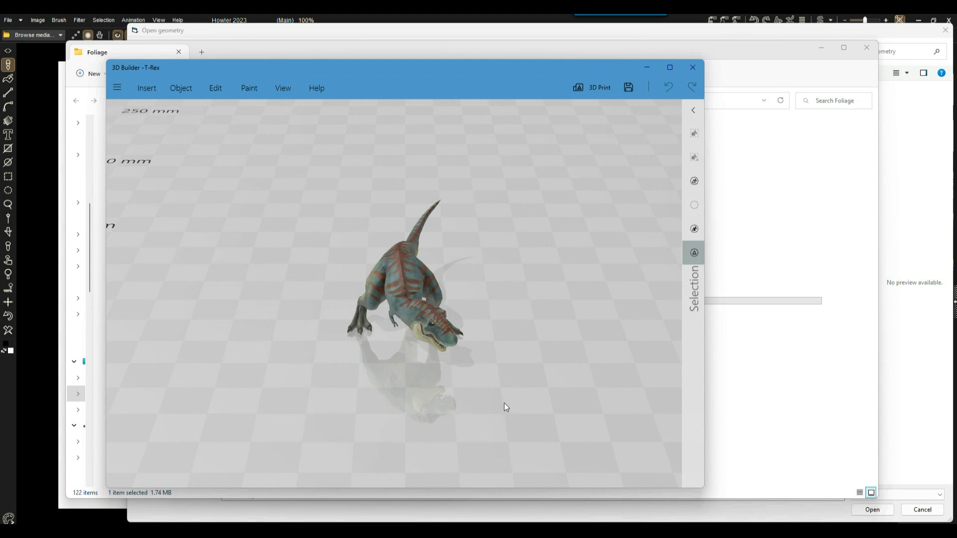
{"action": "left_click_drag", "start_coordinate": [504, 379], "coordinate": [267, 334]}
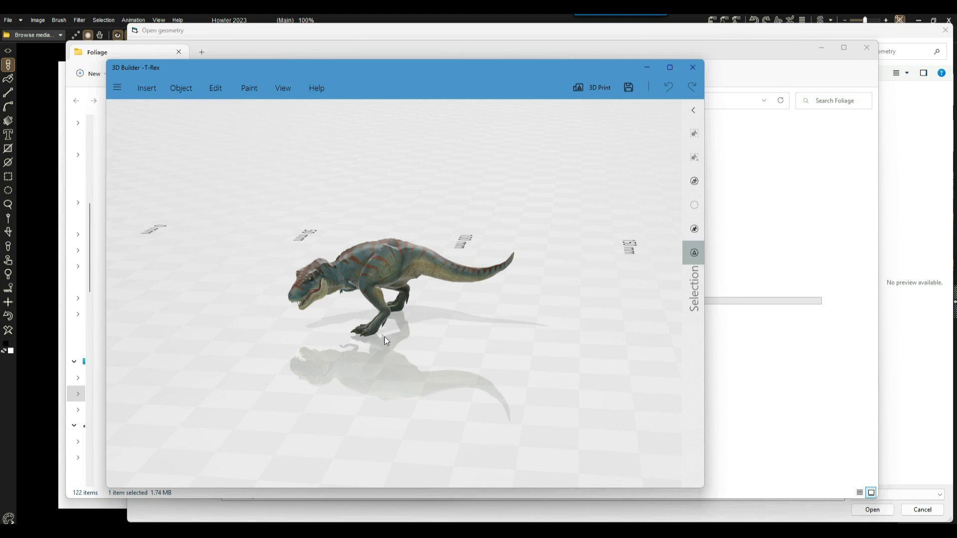
{"action": "left_click_drag", "start_coordinate": [321, 286], "coordinate": [744, 305]}
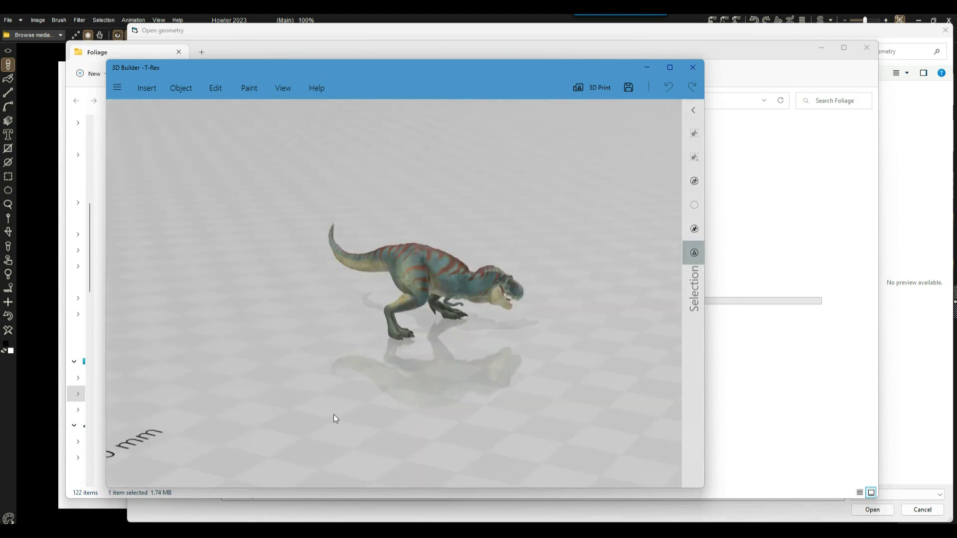
{"action": "left_click_drag", "start_coordinate": [550, 354], "coordinate": [202, 363]}
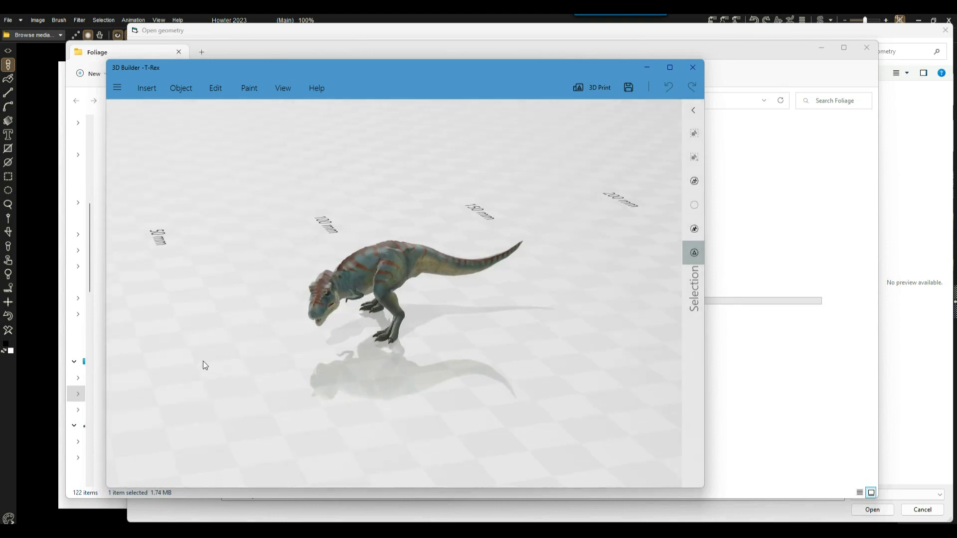
{"action": "left_click_drag", "start_coordinate": [269, 296], "coordinate": [611, 279]}
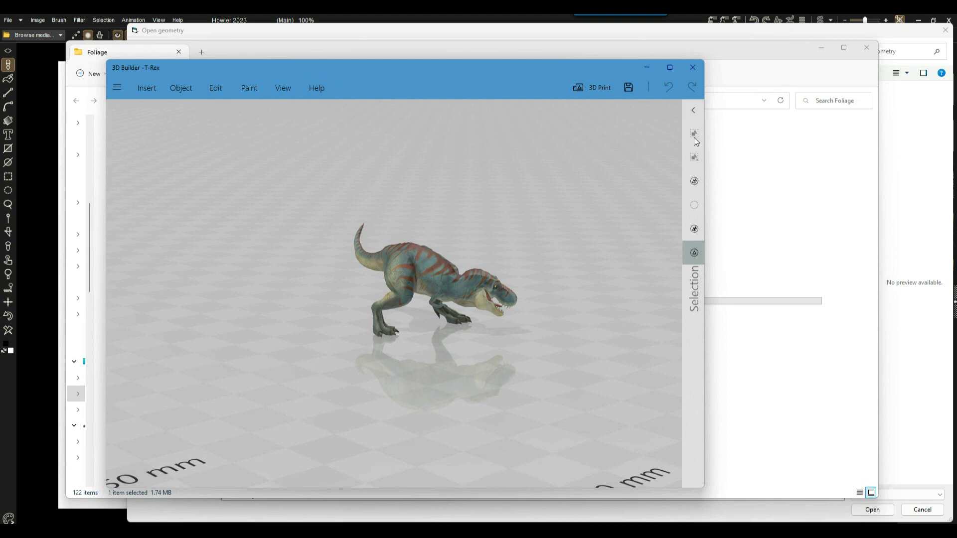
Step: Try to save the T-Rex model in its current format and shift the window off the folder's files
{"action": "left_click", "coordinate": [640, 89]}
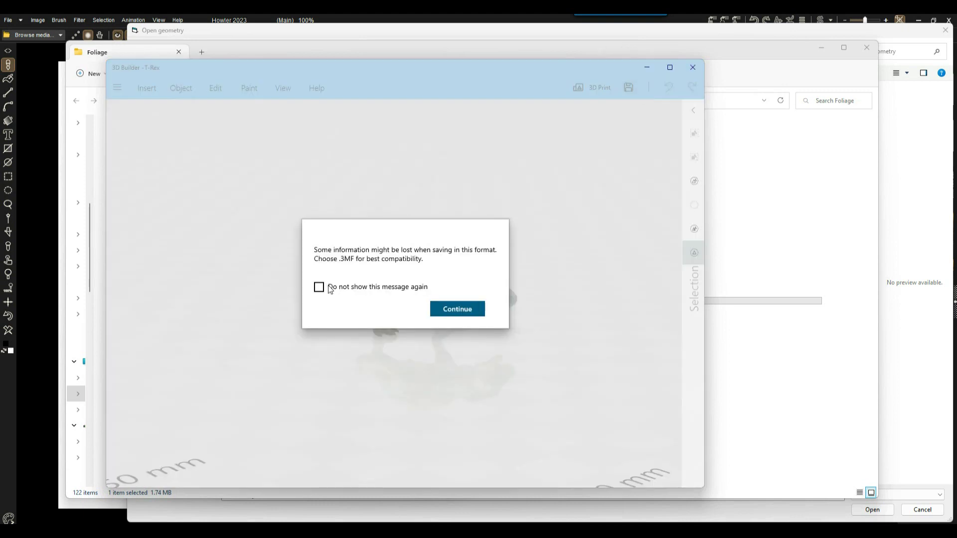
{"action": "left_click", "coordinate": [458, 308]}
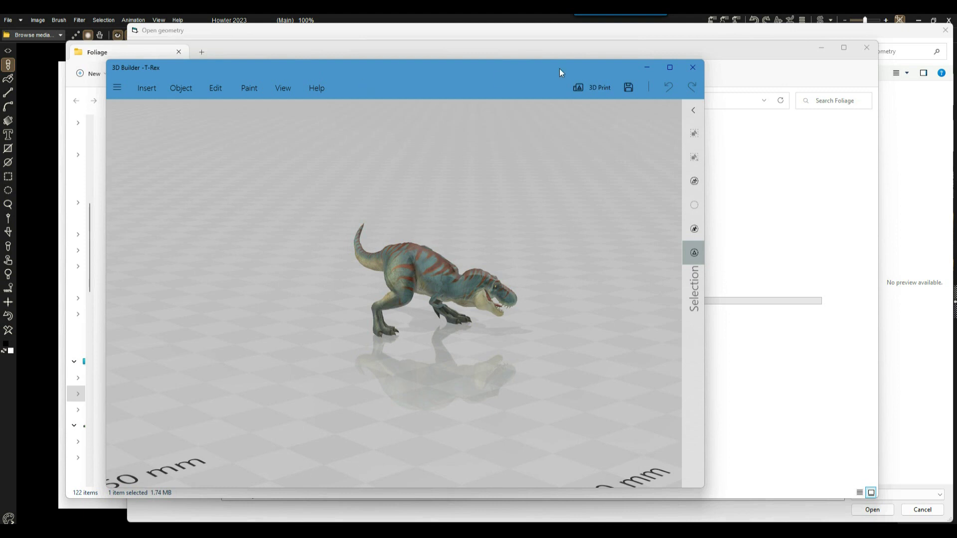
{"action": "left_click_drag", "start_coordinate": [528, 68], "coordinate": [625, 42]}
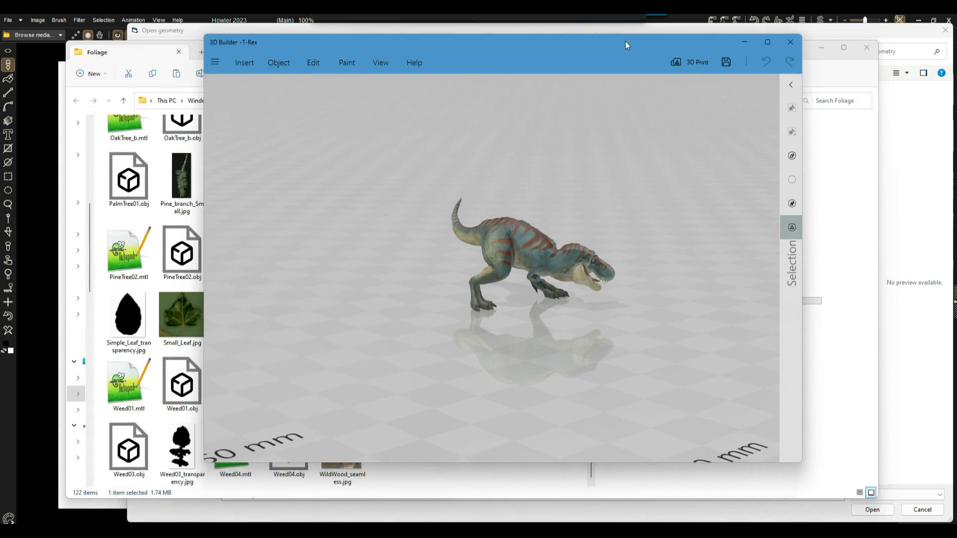
Step: Examine the Save As formats for the T-Rex model, try OBJ format (*.obj), and dismiss the dialog without saving
{"action": "left_click", "coordinate": [213, 66]}
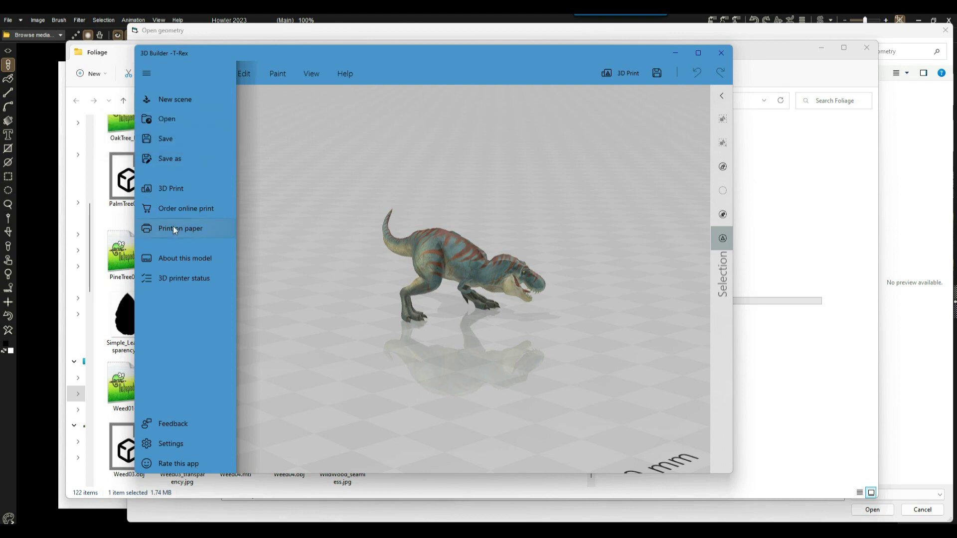
{"action": "left_click", "coordinate": [172, 158]}
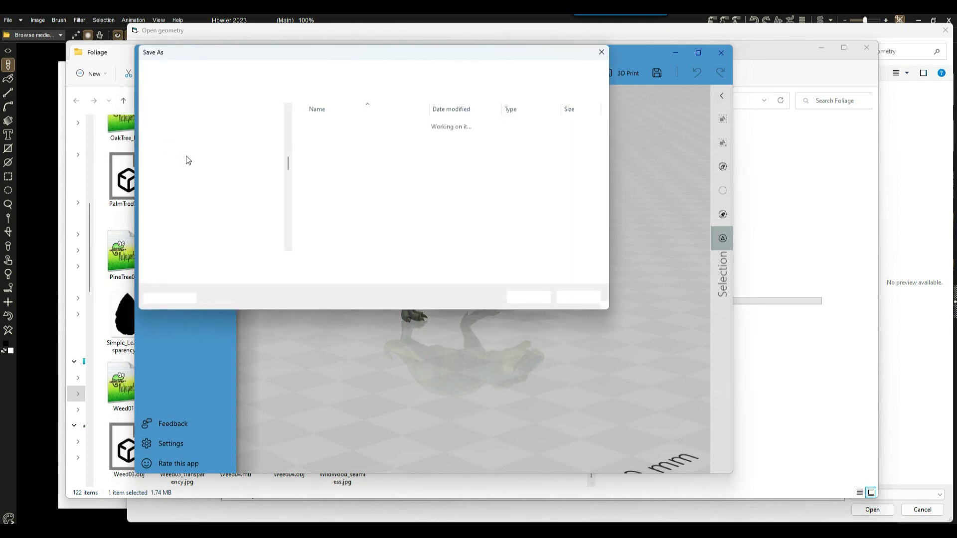
{"action": "left_click_drag", "start_coordinate": [291, 172], "coordinate": [166, 199]}
{"action": "left_click", "coordinate": [262, 276]}
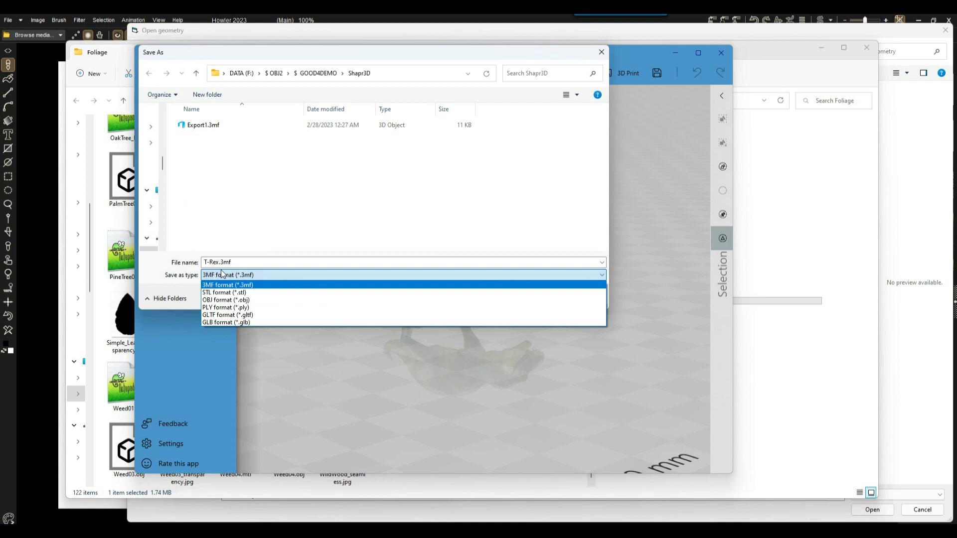
{"action": "key", "text": "Down"}
{"action": "key", "text": "Down"}
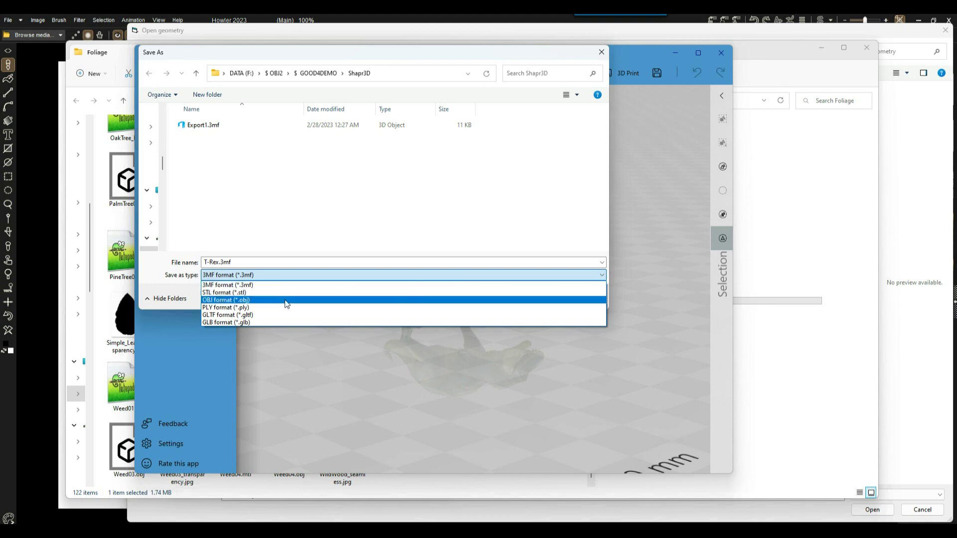
{"action": "left_click", "coordinate": [219, 300]}
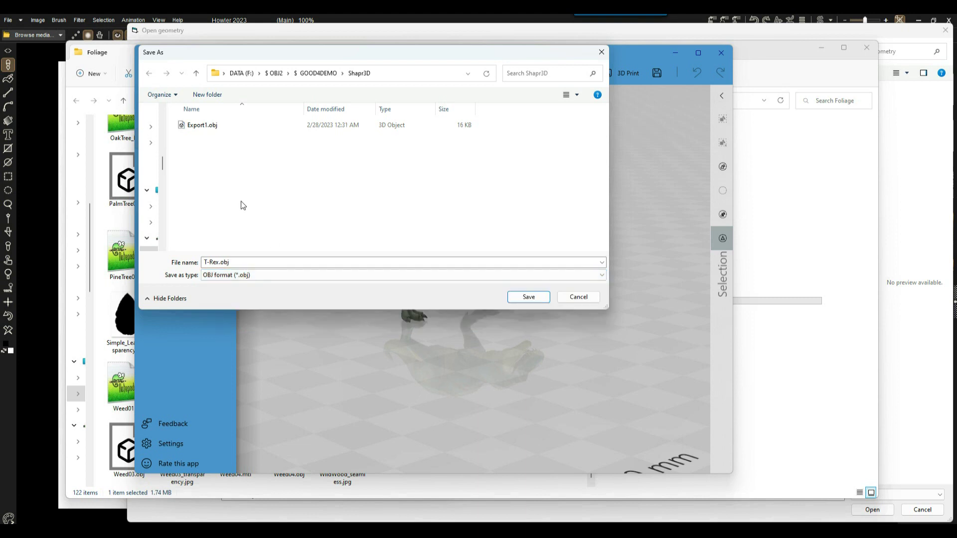
{"action": "left_click", "coordinate": [602, 52]}
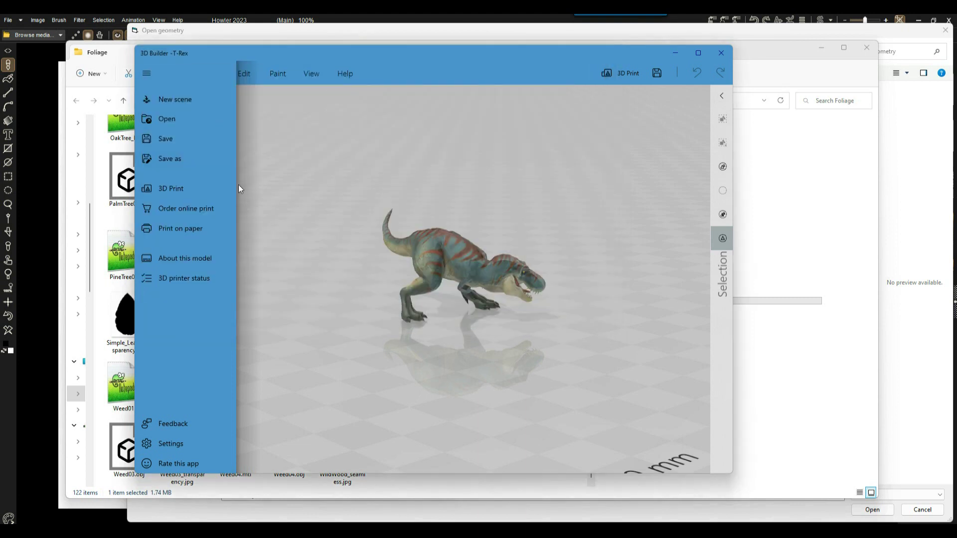
Step: Return to the Foliage folder, open PineTree01.obj in 3D Viewer, inspect the tree up close, and minimize the viewer
{"action": "left_click", "coordinate": [674, 53]}
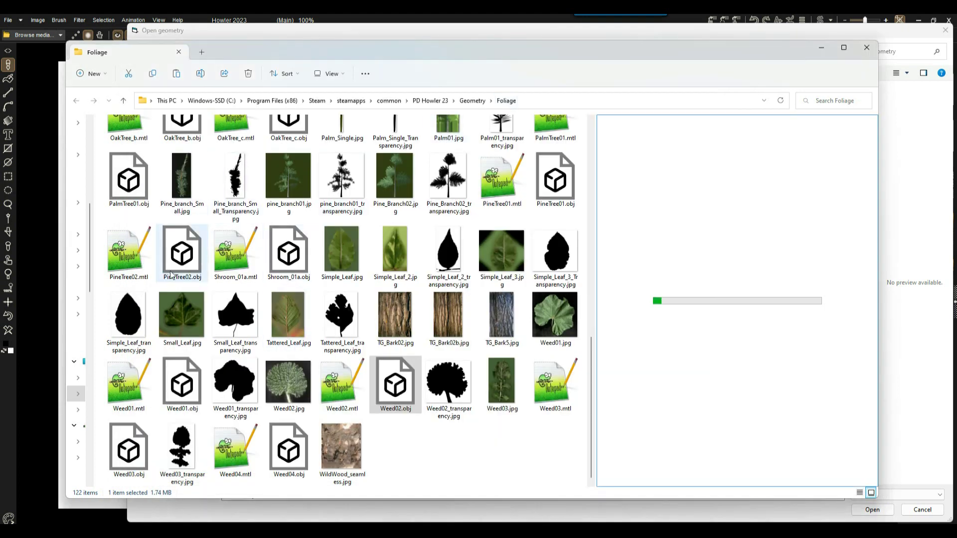
{"action": "left_click", "coordinate": [296, 246]}
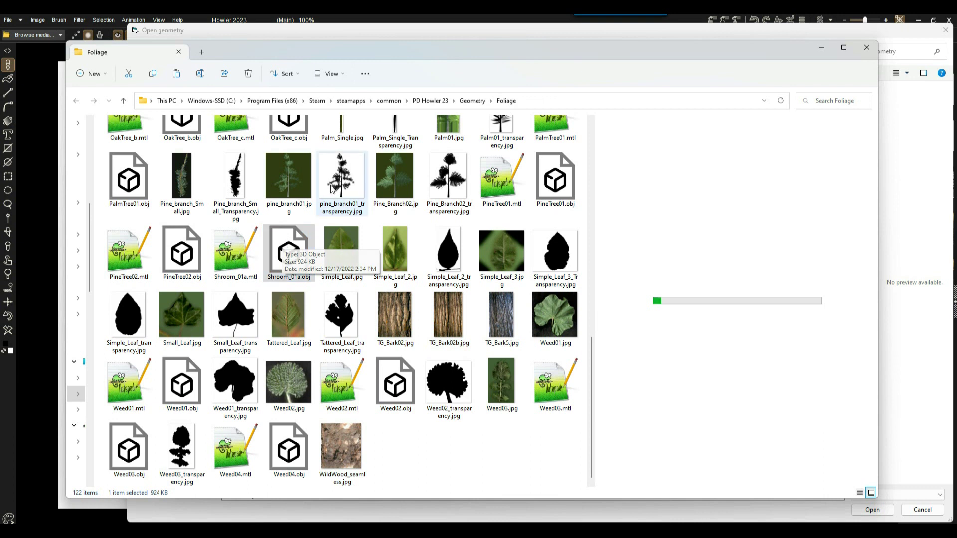
{"action": "left_click", "coordinate": [493, 177]}
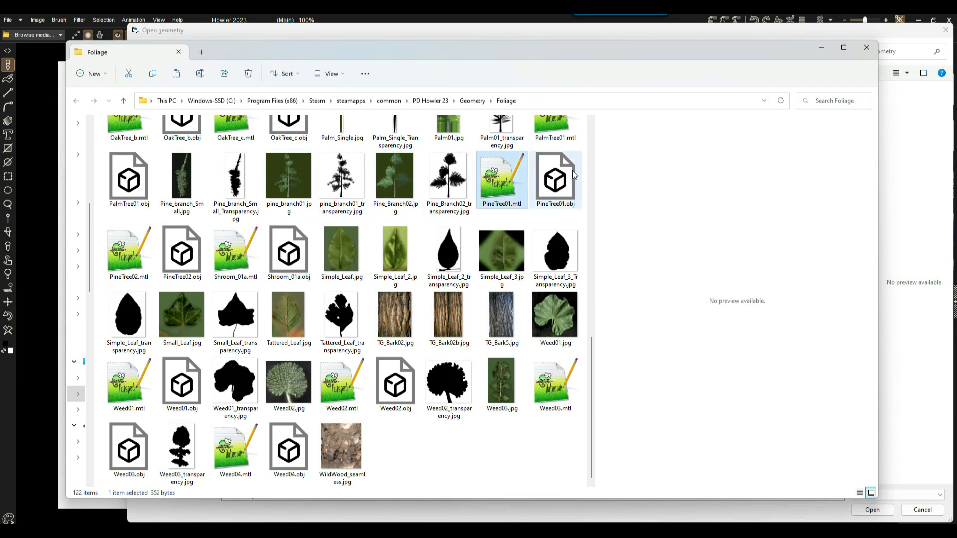
{"action": "left_click", "coordinate": [564, 176]}
{"action": "double_click", "coordinate": [552, 181]}
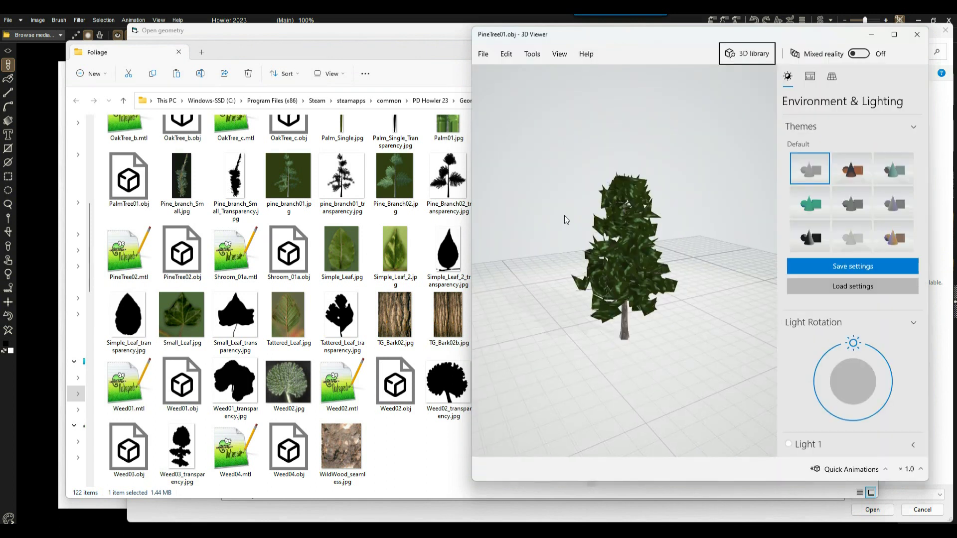
{"action": "left_click_drag", "start_coordinate": [581, 241], "coordinate": [623, 261]}
{"action": "scroll", "coordinate": [617, 252], "scroll_direction": "up", "scroll_amount": 5}
{"action": "scroll", "coordinate": [617, 253], "scroll_direction": "down", "scroll_amount": 5}
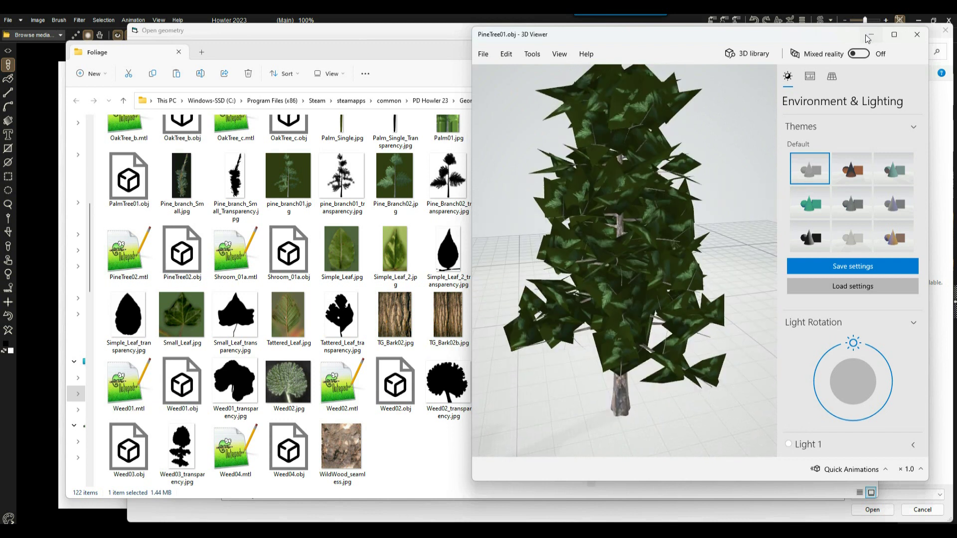
{"action": "left_click", "coordinate": [871, 34]}
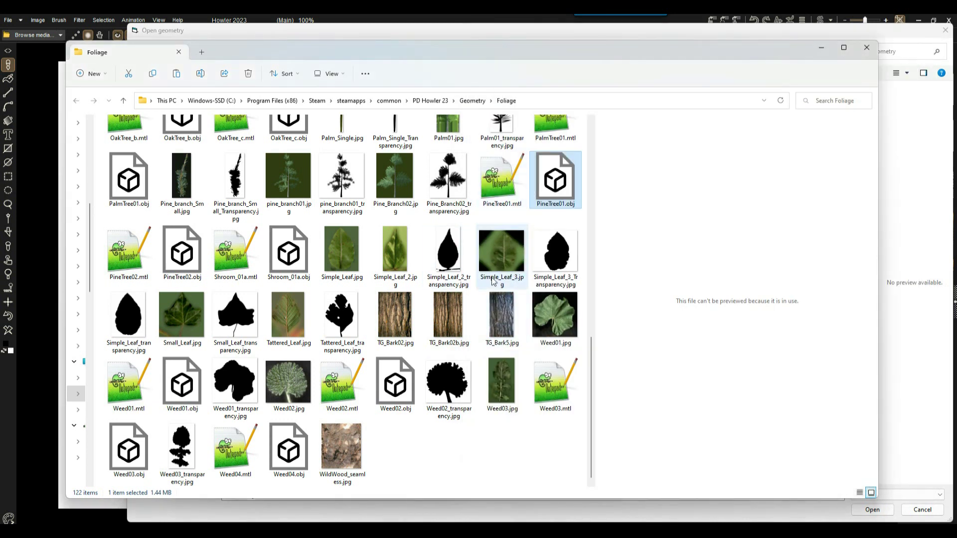
Step: Open PineTree01.mtl from the Foliage folder in Notepad++ and widen the editor so the texture line fits on one row
{"action": "left_click", "coordinate": [509, 179]}
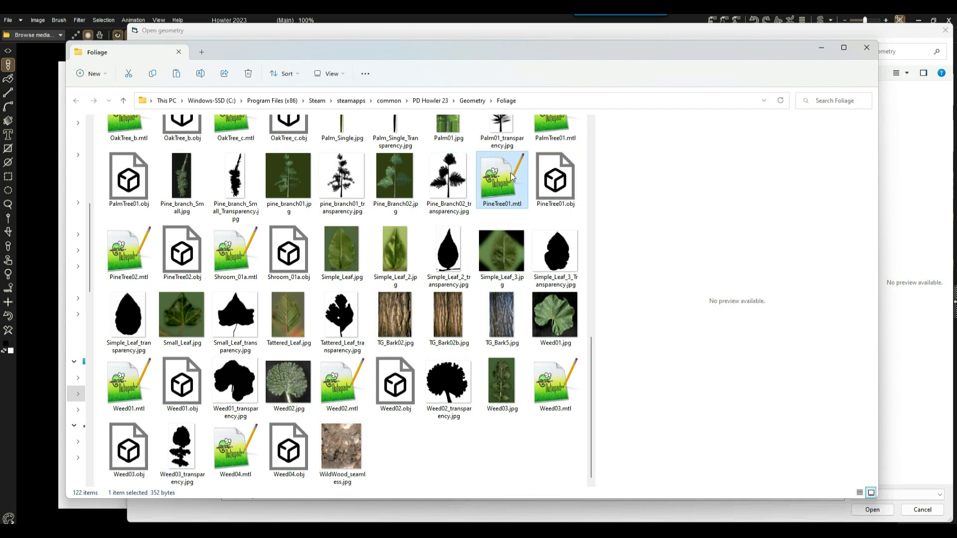
{"action": "left_click", "coordinate": [570, 181]}
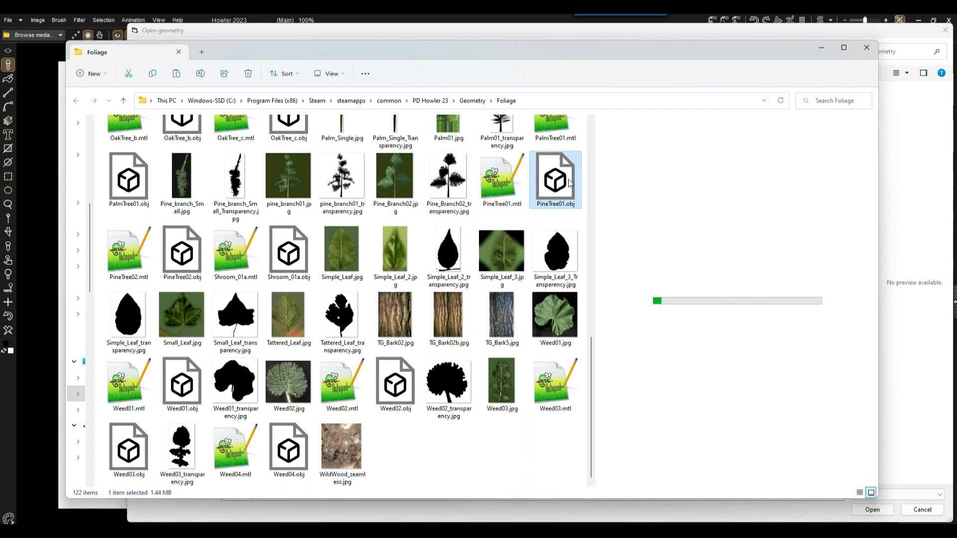
{"action": "left_click", "coordinate": [511, 180]}
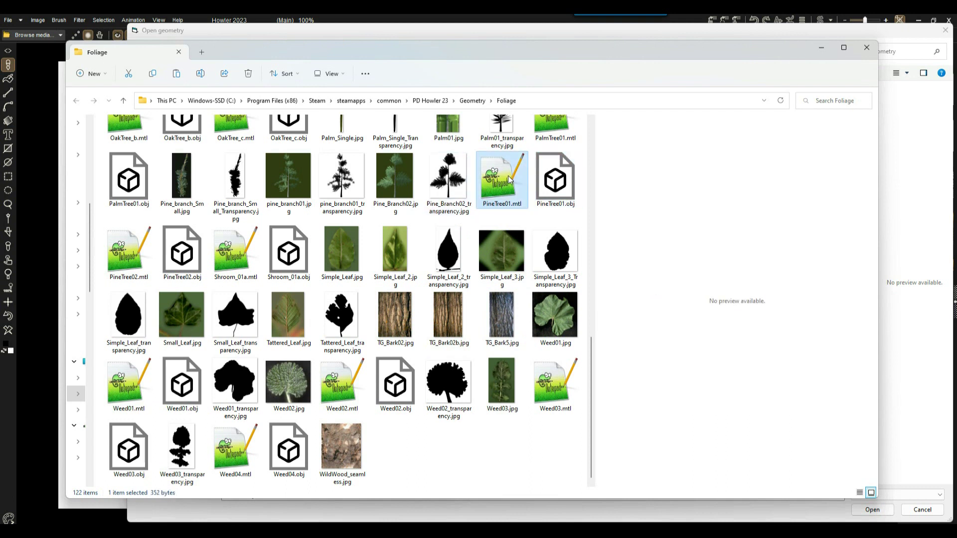
{"action": "right_click", "coordinate": [491, 182]}
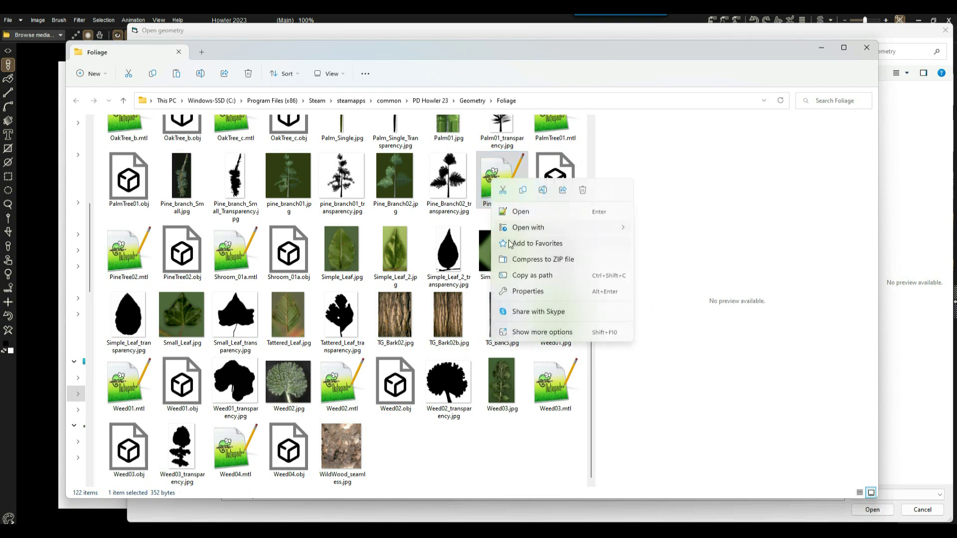
{"action": "mouse_move", "coordinate": [522, 231]}
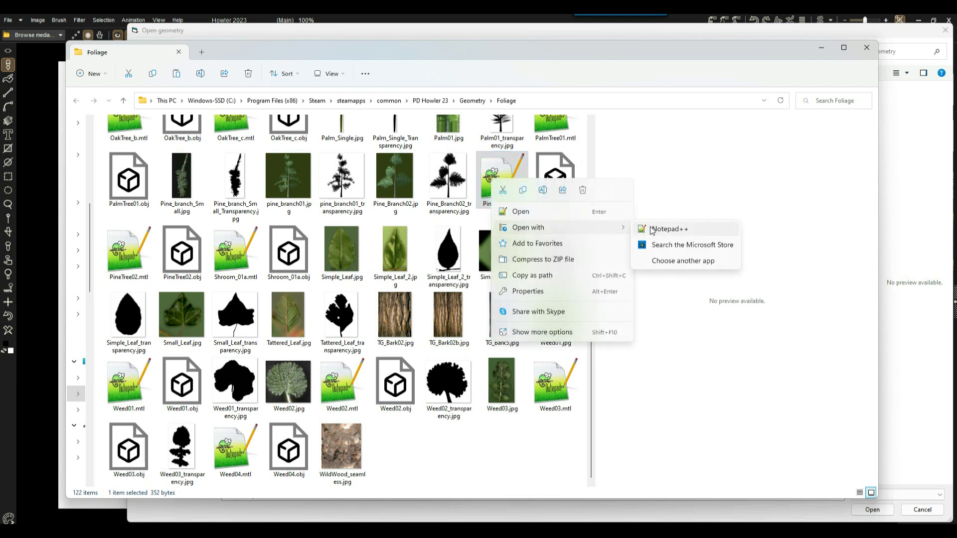
{"action": "left_click", "coordinate": [652, 229]}
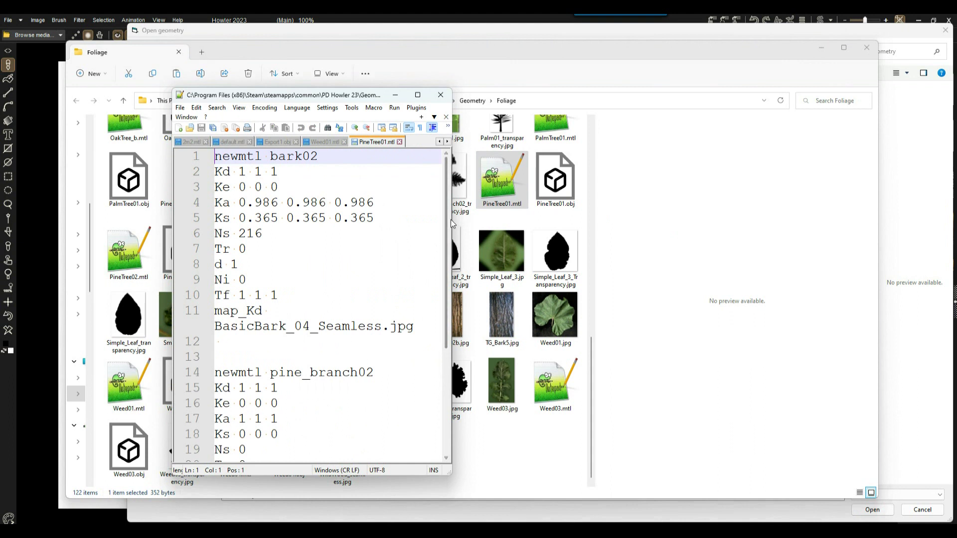
{"action": "left_click_drag", "start_coordinate": [450, 219], "coordinate": [789, 219]}
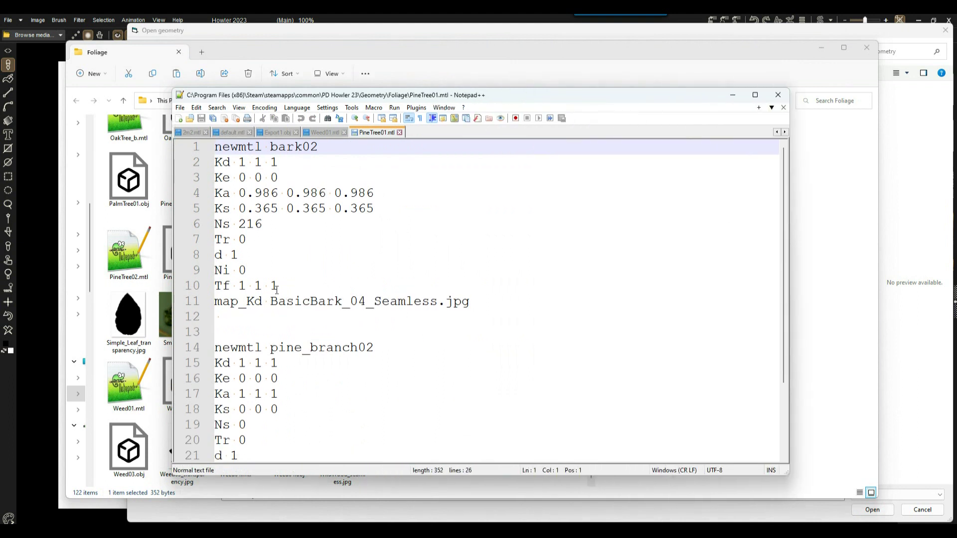
Step: Highlight the bark02 material's parameter lines, its name, and its map_Kd texture BasicBark_04_Seamless.jpg
{"action": "left_click_drag", "start_coordinate": [288, 281], "coordinate": [215, 160]}
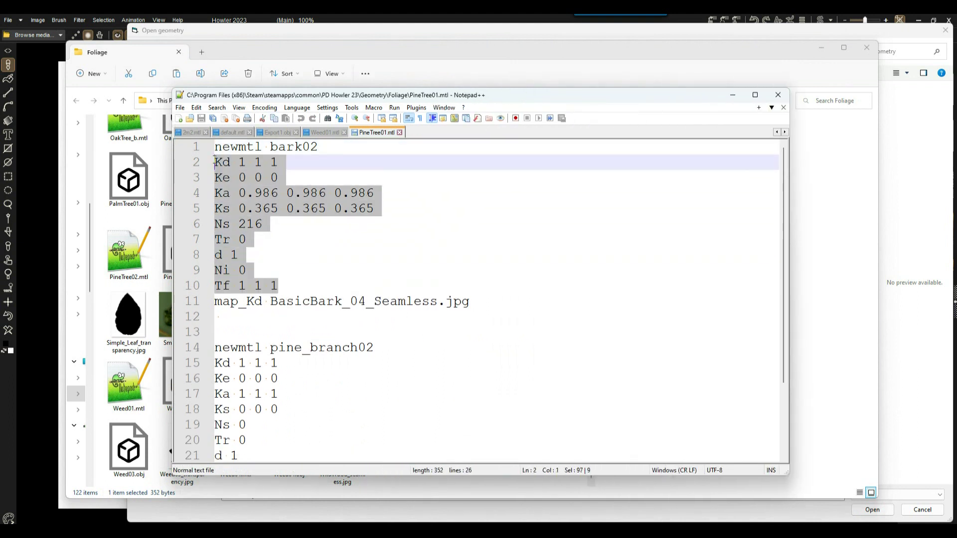
{"action": "double_click", "coordinate": [295, 148]}
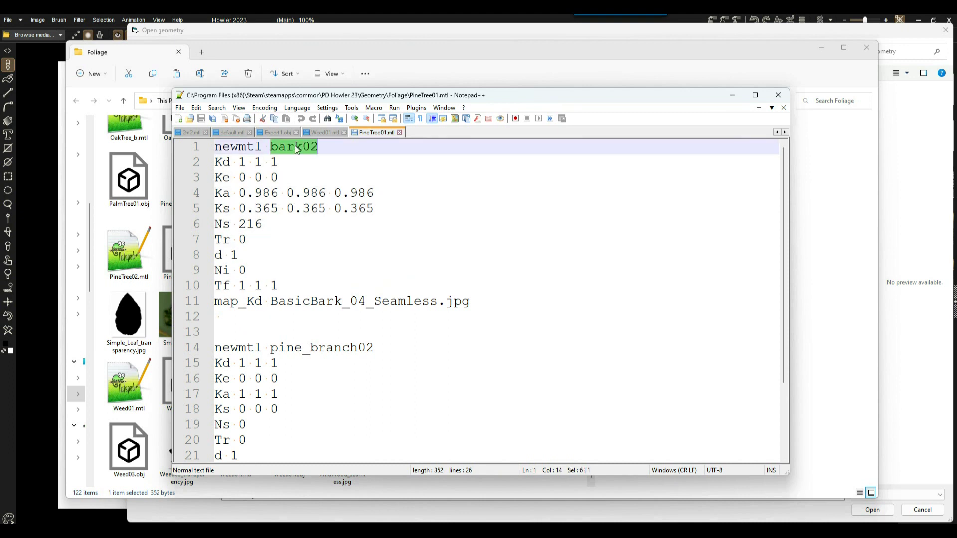
{"action": "left_click_drag", "start_coordinate": [271, 302], "coordinate": [487, 302]}
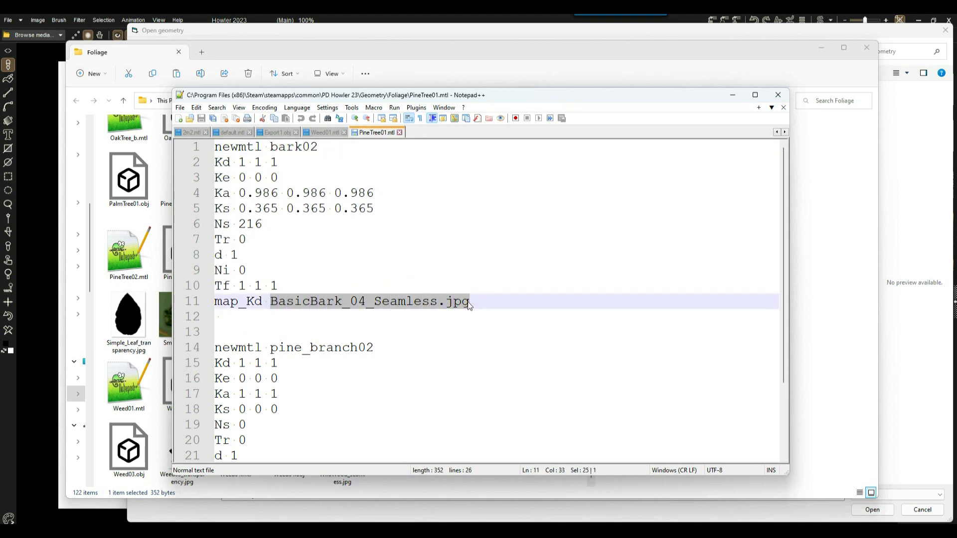
Step: Highlight the texture file name BasicBark_04_Seamless.jpg again on the bark02 material's map_Kd line
{"action": "left_click", "coordinate": [308, 301]}
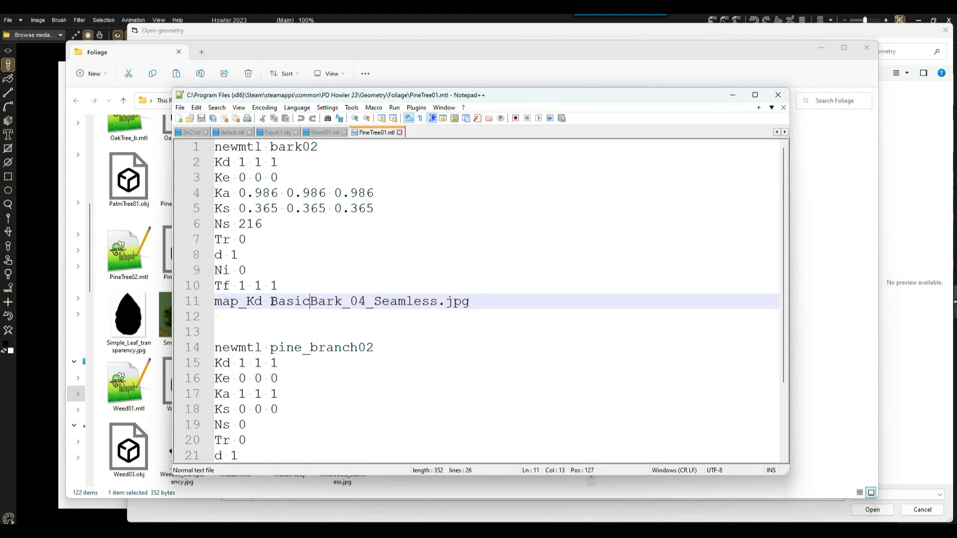
{"action": "left_click_drag", "start_coordinate": [273, 301], "coordinate": [489, 301]}
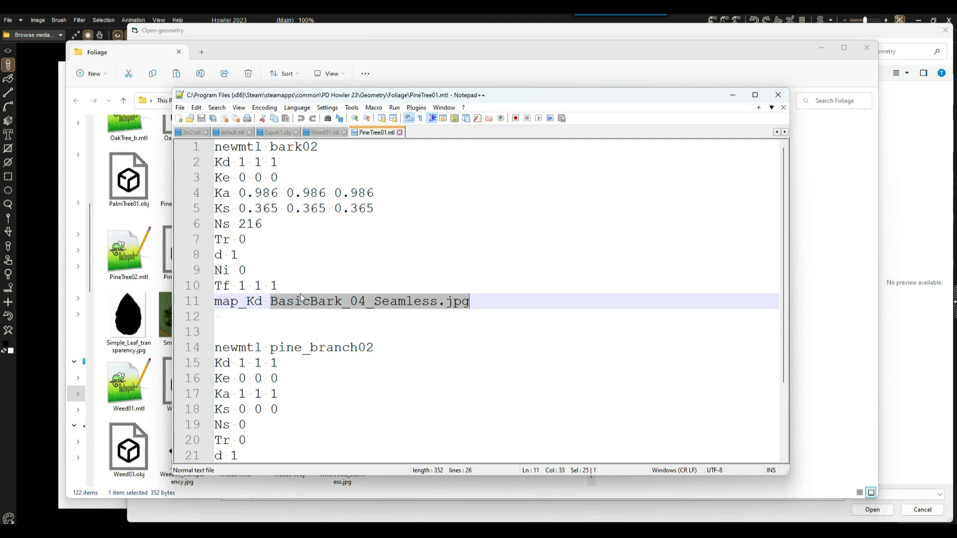
{"action": "left_click", "coordinate": [276, 301]}
{"action": "left_click_drag", "start_coordinate": [272, 301], "coordinate": [512, 308]}
{"action": "left_click", "coordinate": [297, 318]}
Step: Highlight the texture Pine_Branch02_transparency.jpg on the pine_branch02 material's map_Tr line
{"action": "scroll", "coordinate": [290, 270], "scroll_direction": "down", "scroll_amount": 2}
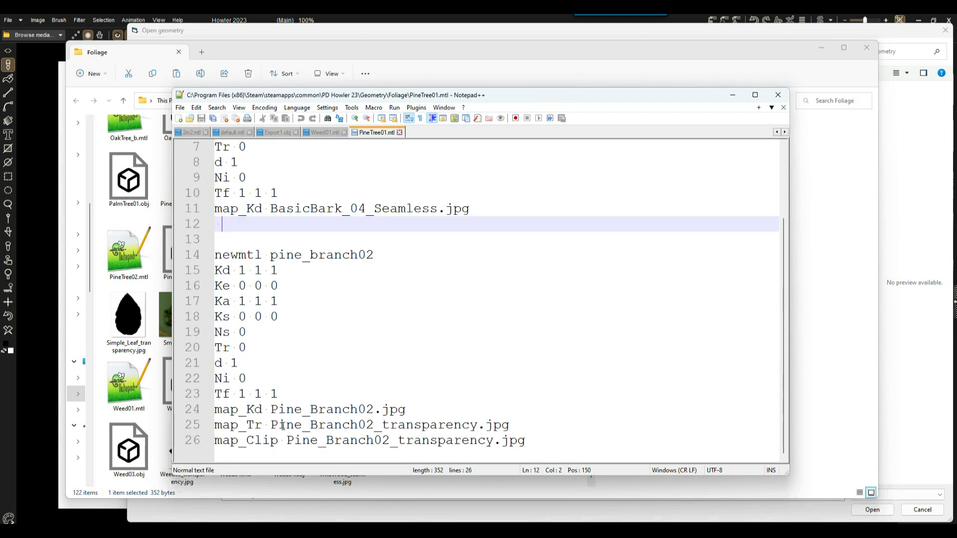
{"action": "left_click_drag", "start_coordinate": [269, 425], "coordinate": [518, 426]}
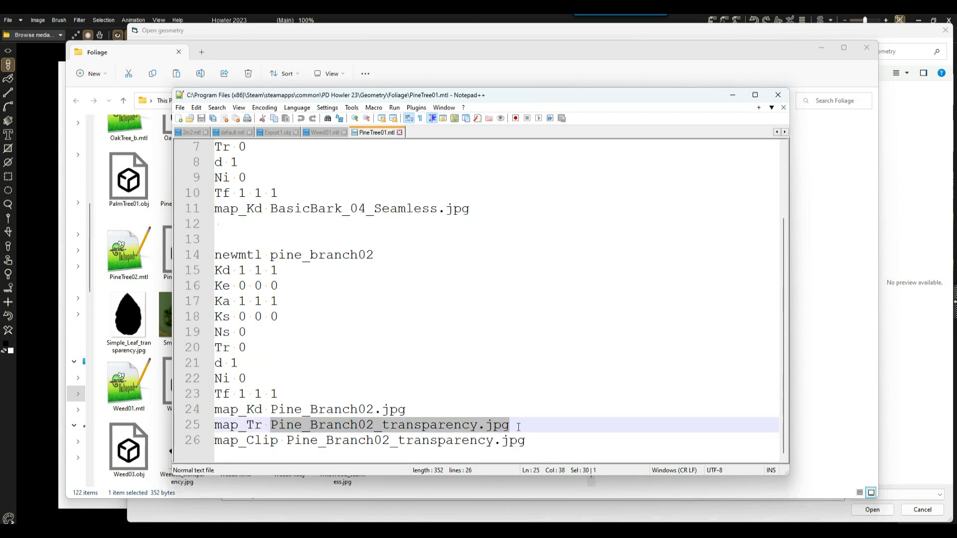
{"action": "left_click_drag", "start_coordinate": [287, 441], "coordinate": [309, 430]}
{"action": "left_click", "coordinate": [317, 426]}
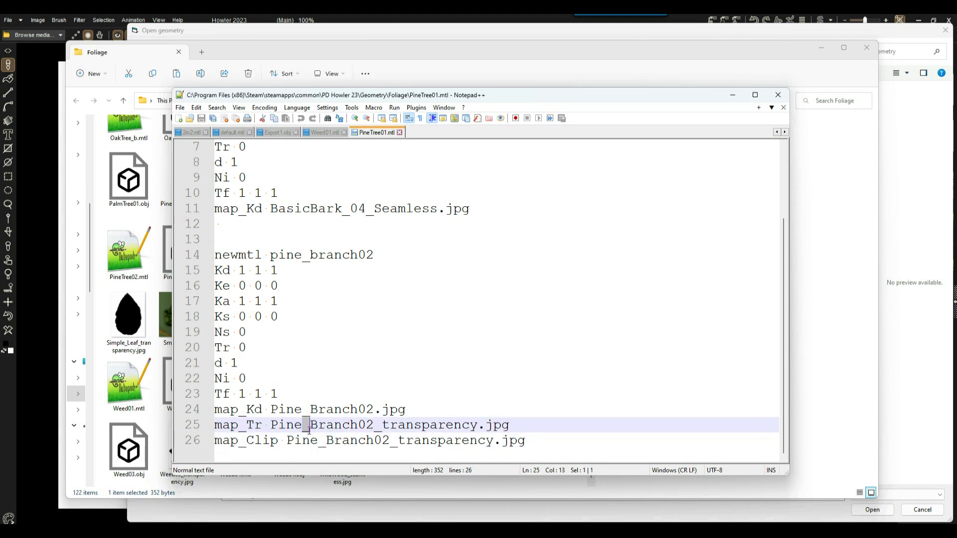
{"action": "left_click", "coordinate": [391, 427]}
Step: Highlight the map_Clip keyword, its texture name and the map_Tr line of pine_branch02, and close Notepad++
{"action": "left_click_drag", "start_coordinate": [278, 441], "coordinate": [216, 440]}
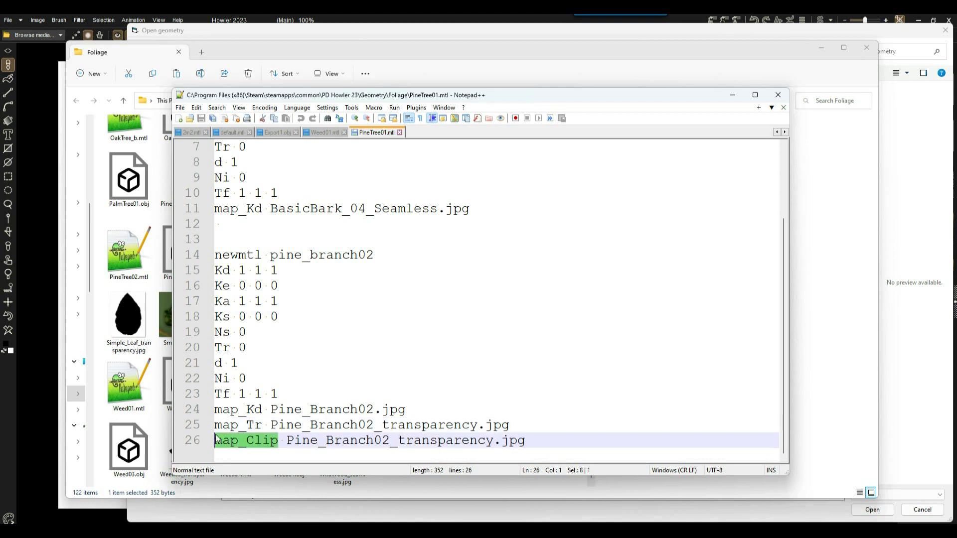
{"action": "left_click_drag", "start_coordinate": [288, 441], "coordinate": [543, 448]}
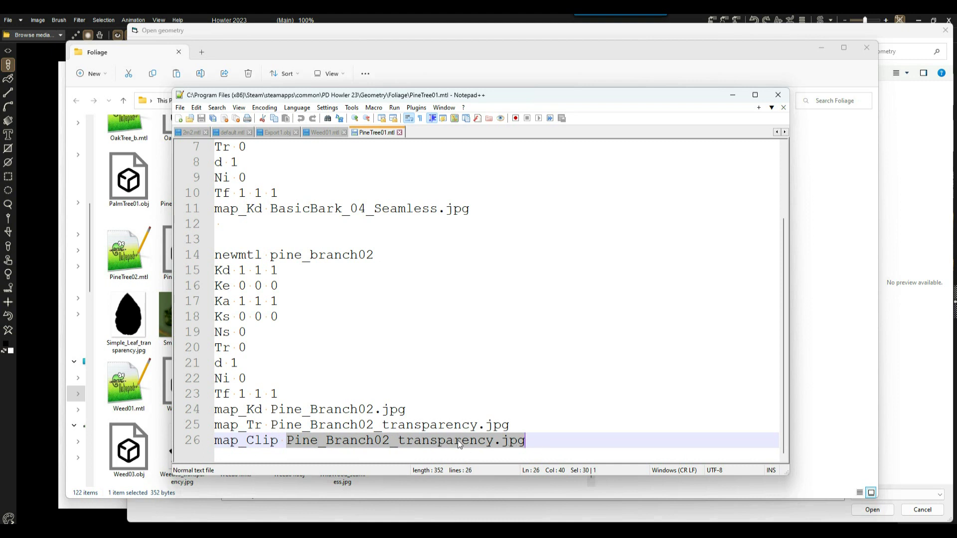
{"action": "left_click", "coordinate": [357, 424]}
{"action": "left_click_drag", "start_coordinate": [232, 427], "coordinate": [526, 424]}
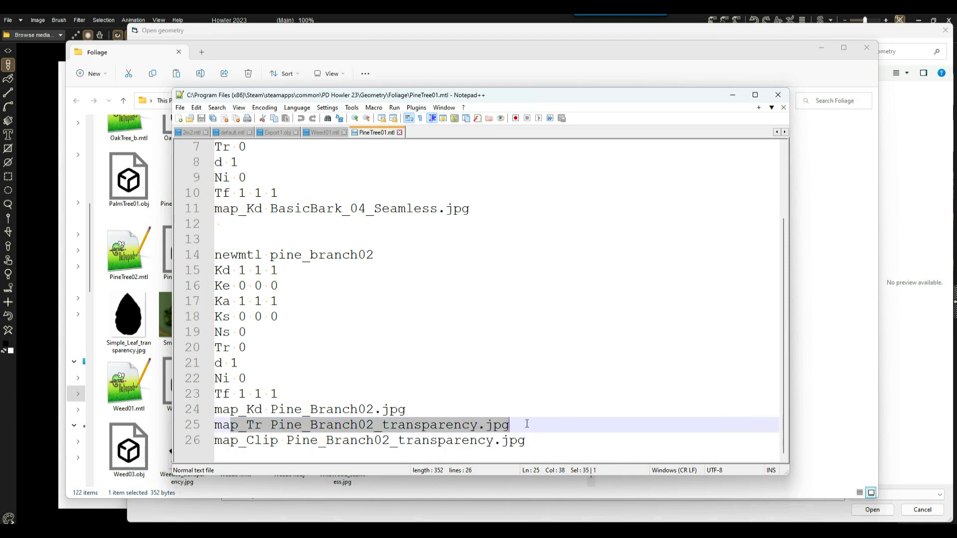
{"action": "left_click", "coordinate": [404, 424]}
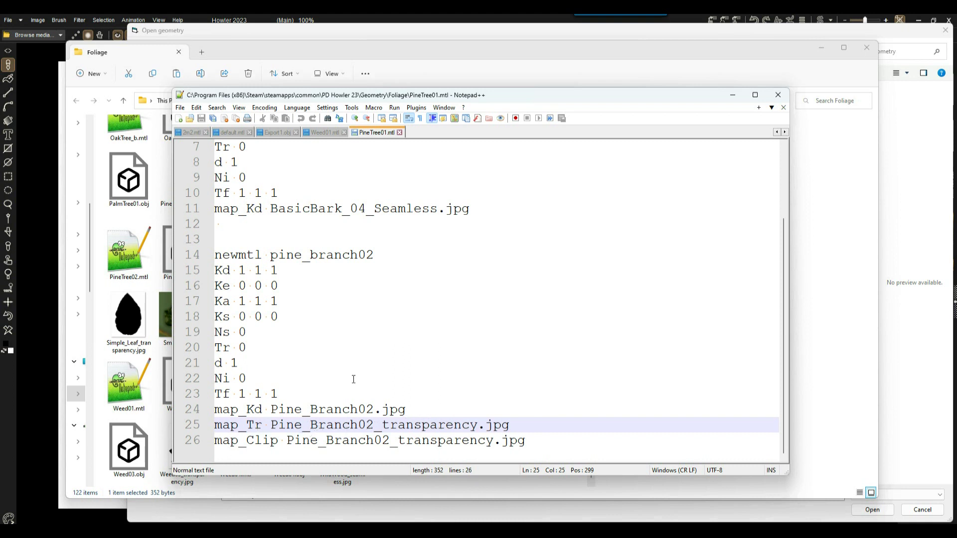
{"action": "scroll", "coordinate": [355, 377], "scroll_direction": "up", "scroll_amount": 2}
{"action": "left_click", "coordinate": [778, 95]}
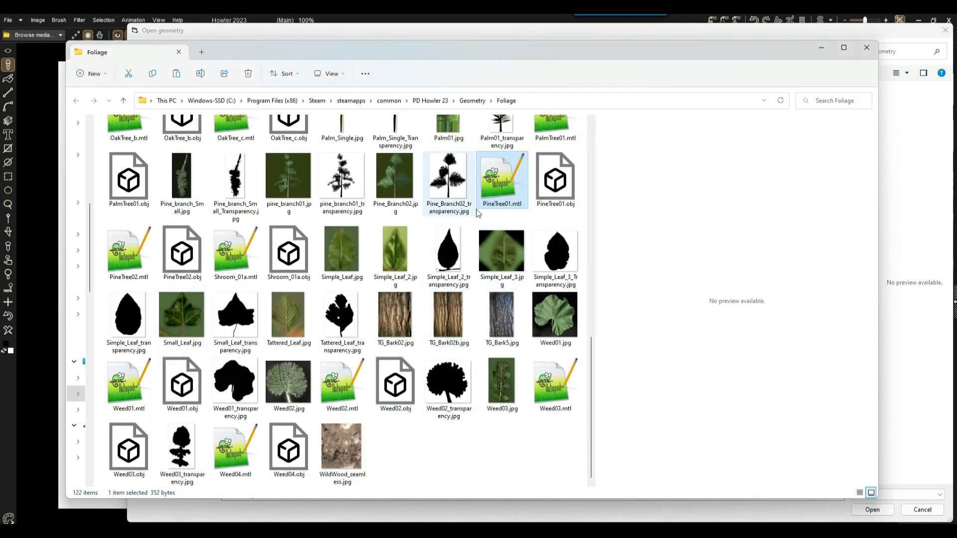
Step: Compare the previews of Pine_Branch02_transparency.jpg and Pine_Branch02.jpg in the Foliage folder
{"action": "left_click", "coordinate": [450, 162]}
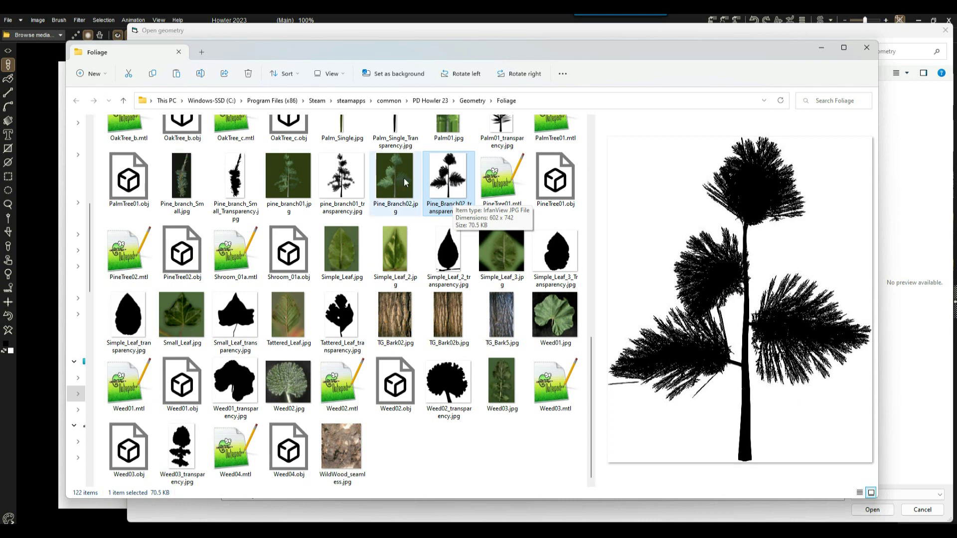
{"action": "left_click", "coordinate": [385, 182]}
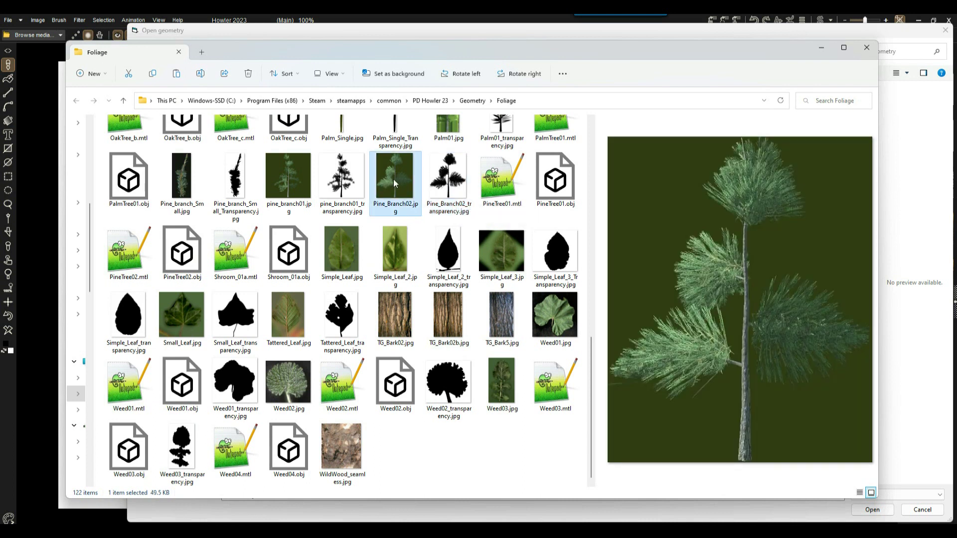
{"action": "left_click", "coordinate": [452, 185]}
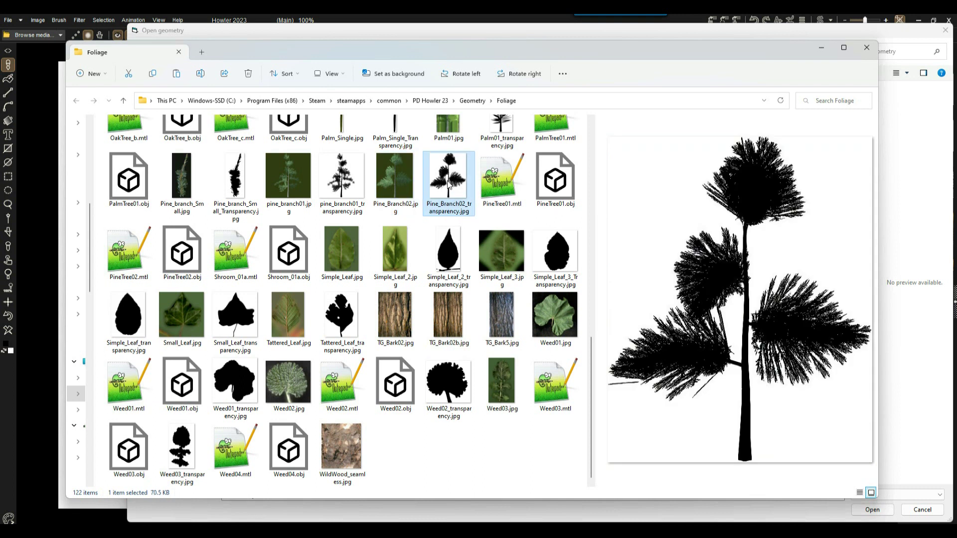
Step: Reopen PineTree01.mtl in Notepad++ and highlight the pine_branch02 material's parameter and map lines and its name
{"action": "left_click", "coordinate": [496, 181]}
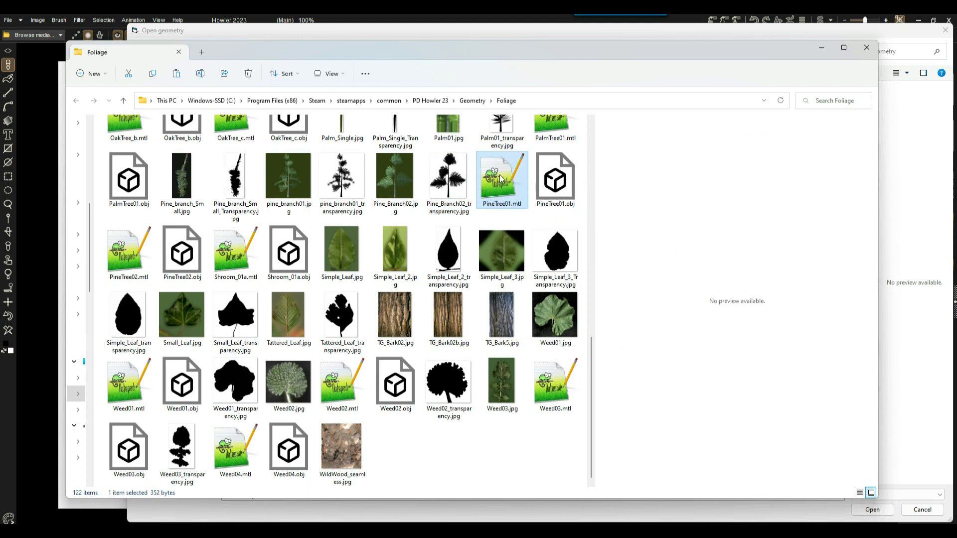
{"action": "double_click", "coordinate": [500, 178]}
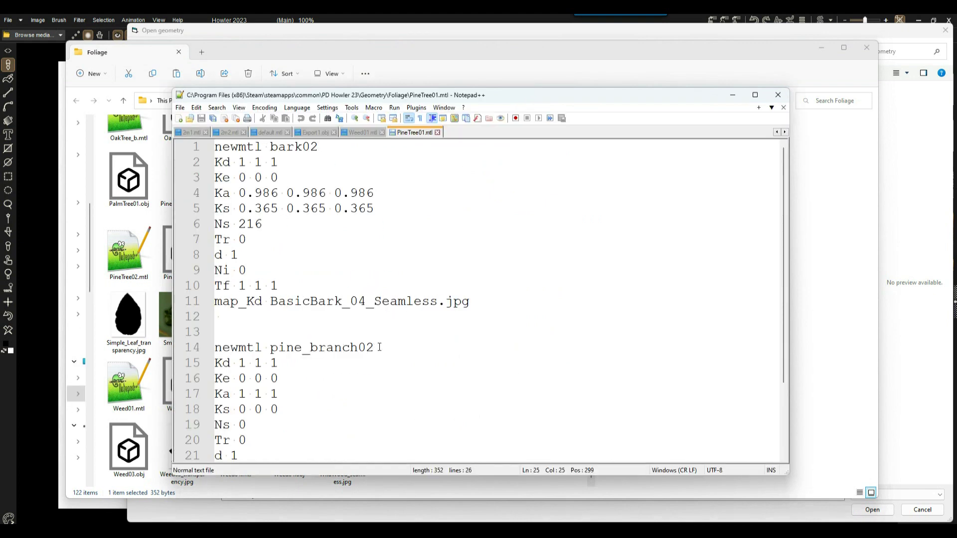
{"action": "left_click_drag", "start_coordinate": [380, 347], "coordinate": [321, 348]}
{"action": "left_click_drag", "start_coordinate": [297, 409], "coordinate": [213, 362]}
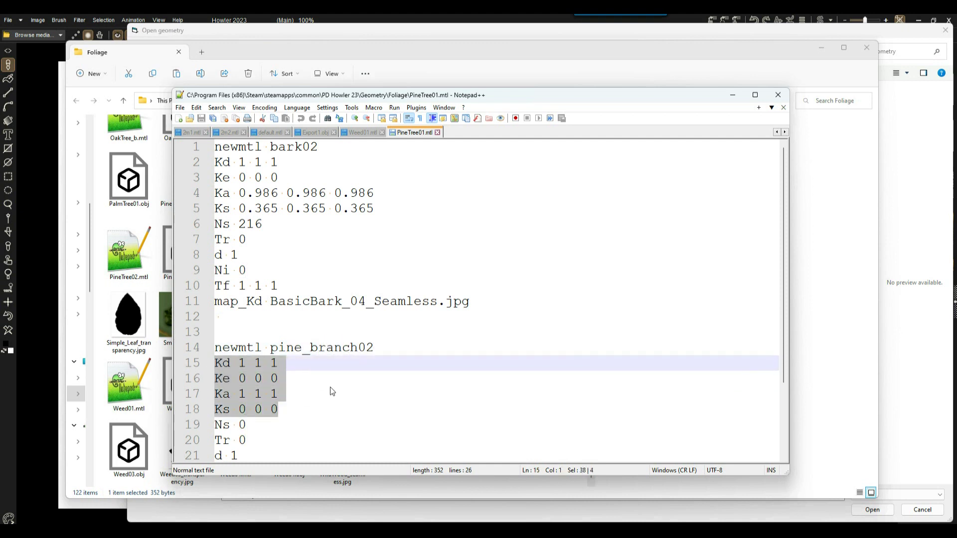
{"action": "scroll", "coordinate": [330, 387], "scroll_direction": "down", "scroll_amount": 2}
{"action": "left_click_drag", "start_coordinate": [538, 439], "coordinate": [222, 270]}
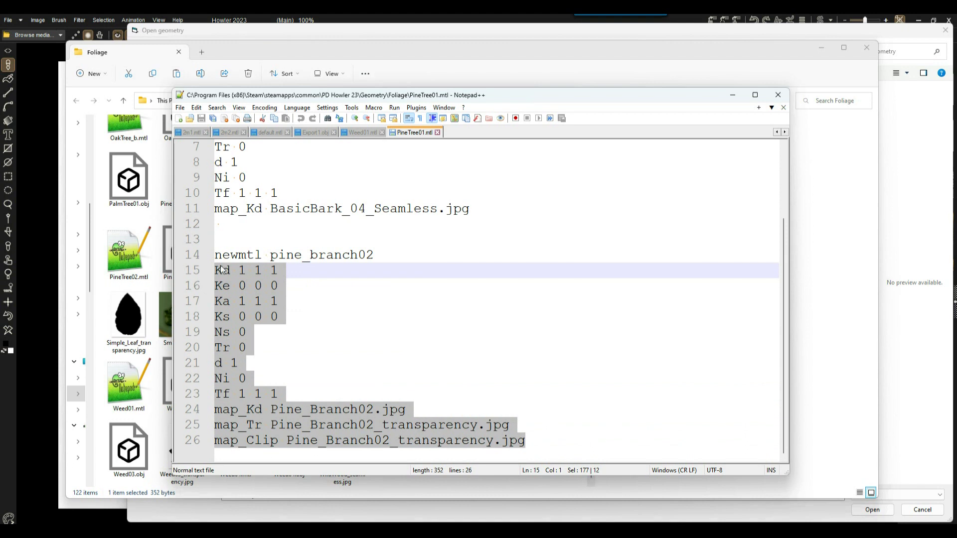
{"action": "left_click_drag", "start_coordinate": [375, 255], "coordinate": [272, 258]}
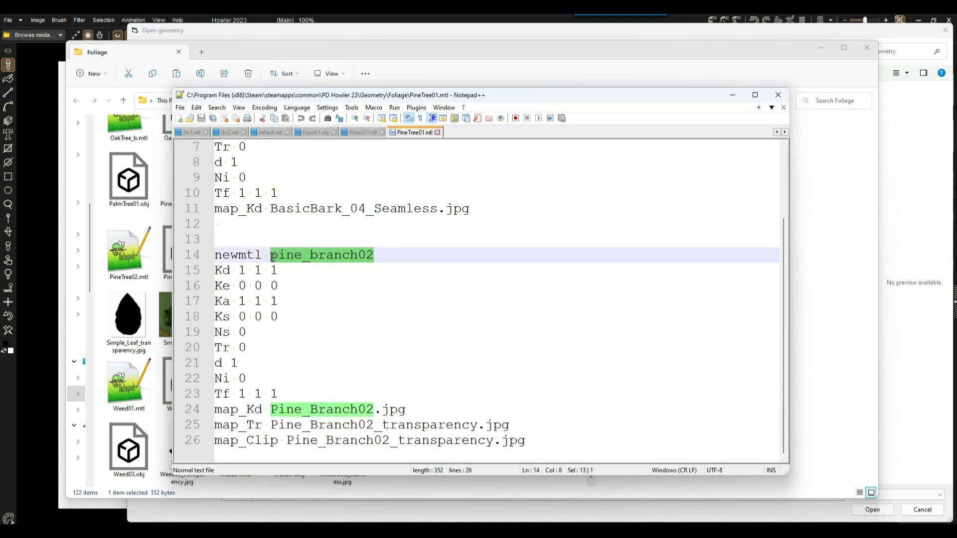
Step: Highlight the material names bark02 and pine_branch02 in the file, and minimize Notepad++
{"action": "scroll", "coordinate": [449, 341], "scroll_direction": "up", "scroll_amount": 2}
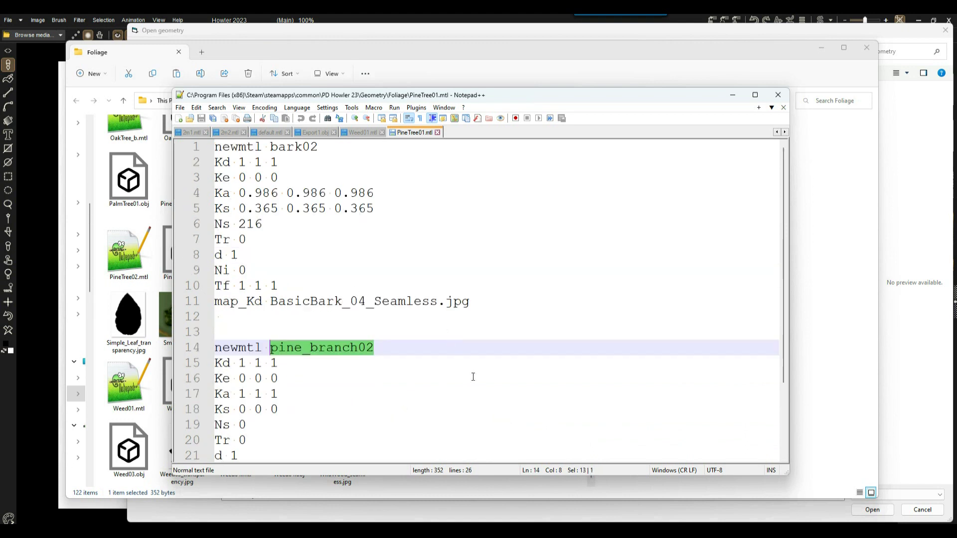
{"action": "left_click_drag", "start_coordinate": [321, 148], "coordinate": [269, 147]}
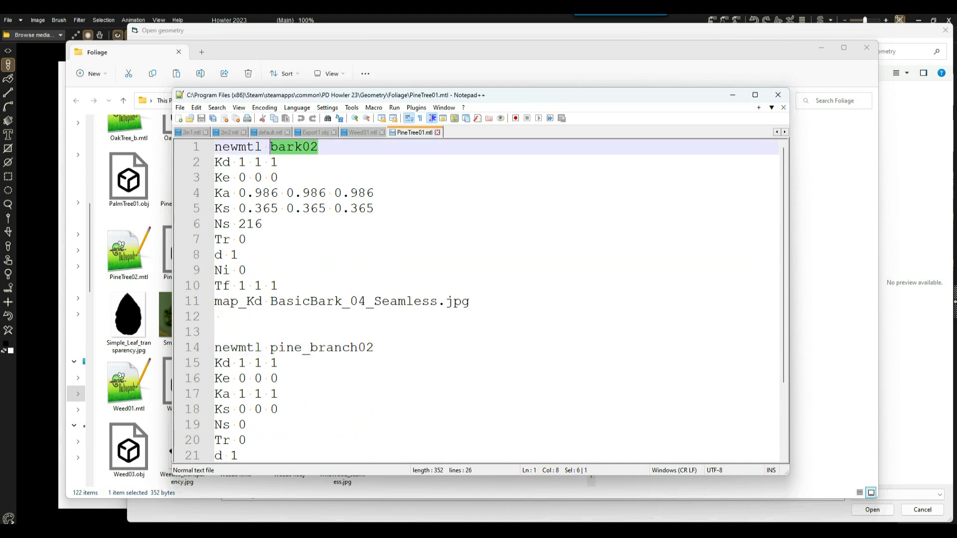
{"action": "left_click", "coordinate": [325, 349]}
{"action": "left_click_drag", "start_coordinate": [373, 348], "coordinate": [267, 348]}
{"action": "left_click", "coordinate": [268, 347]}
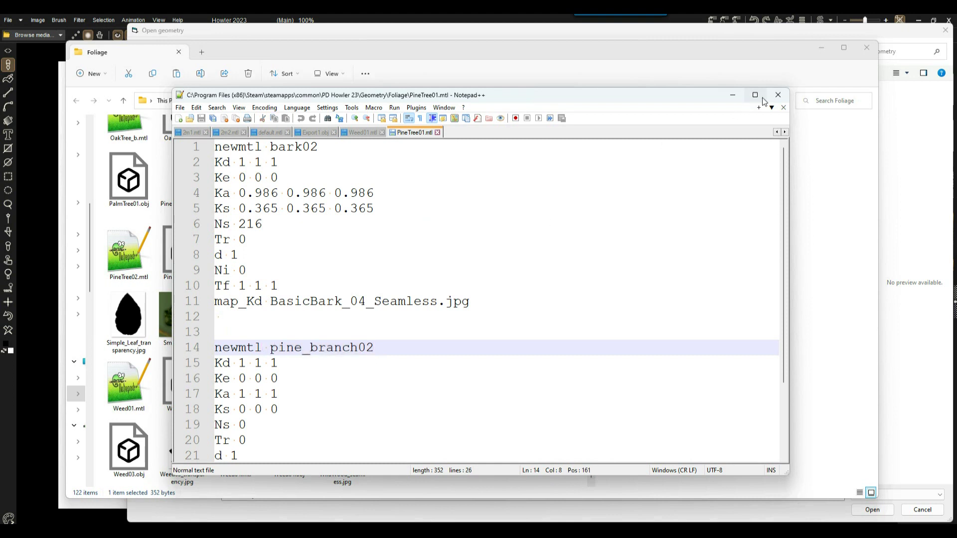
{"action": "left_click", "coordinate": [733, 95]}
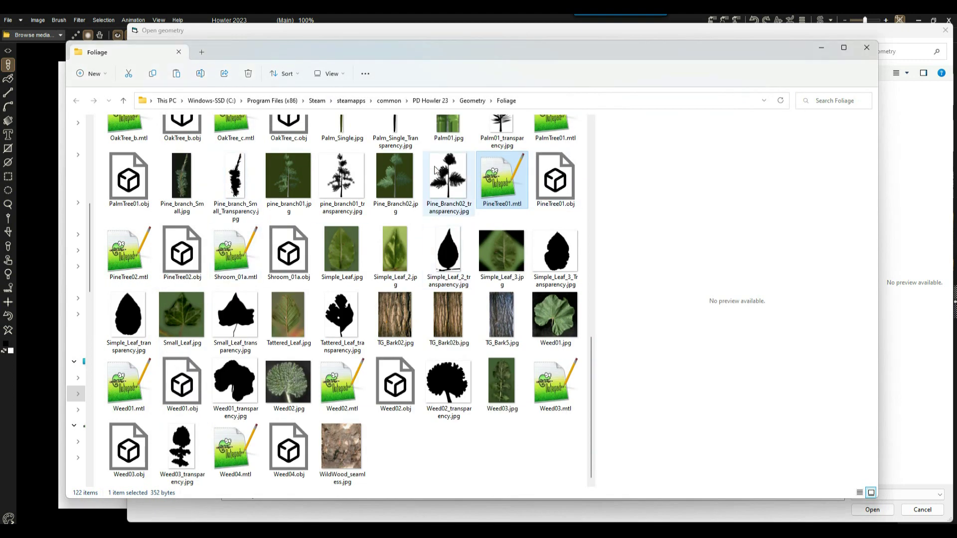
Step: Preview Pine_Branch02.jpg, its transparency image, and Pine_branch_Small_Transparency.jpg in the Foliage folder
{"action": "left_click", "coordinate": [400, 172]}
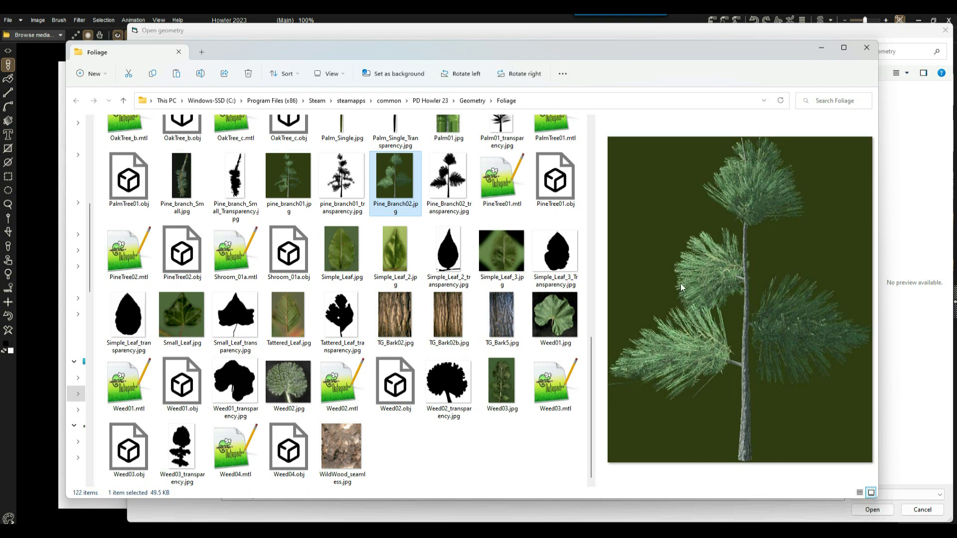
{"action": "left_click", "coordinate": [469, 171]}
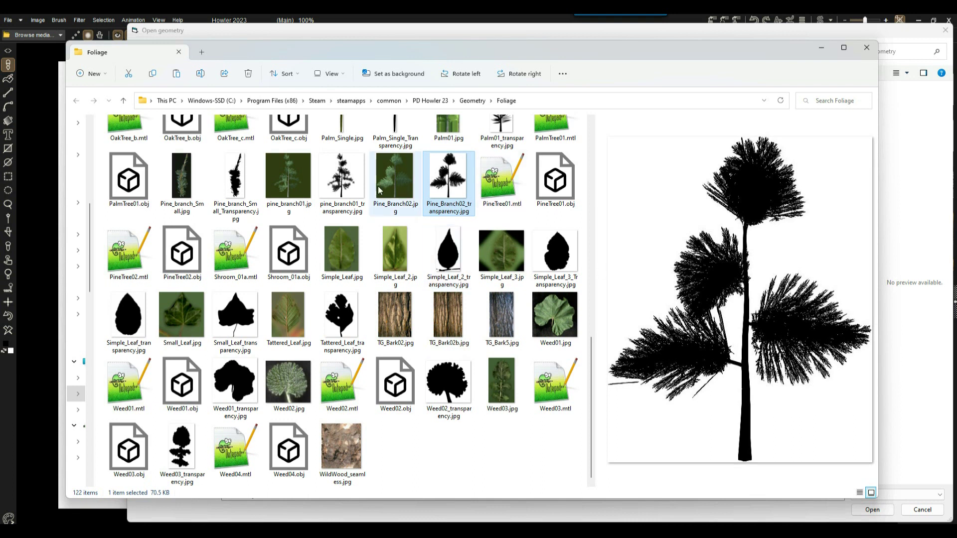
{"action": "left_click", "coordinate": [223, 166]}
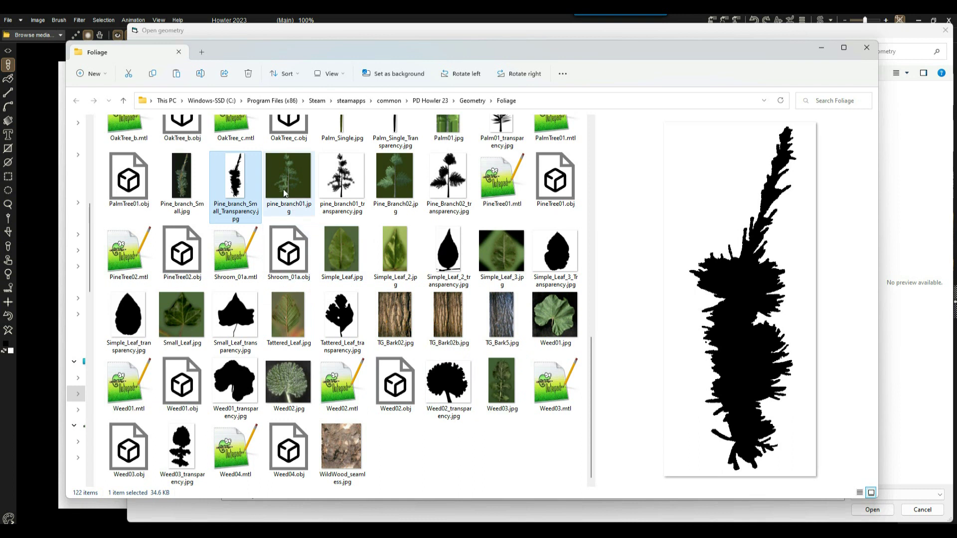
Step: Open pine_branch01.jpg in IrfanView, copy the whole image, and minimize IrfanView
{"action": "left_click", "coordinate": [292, 177]}
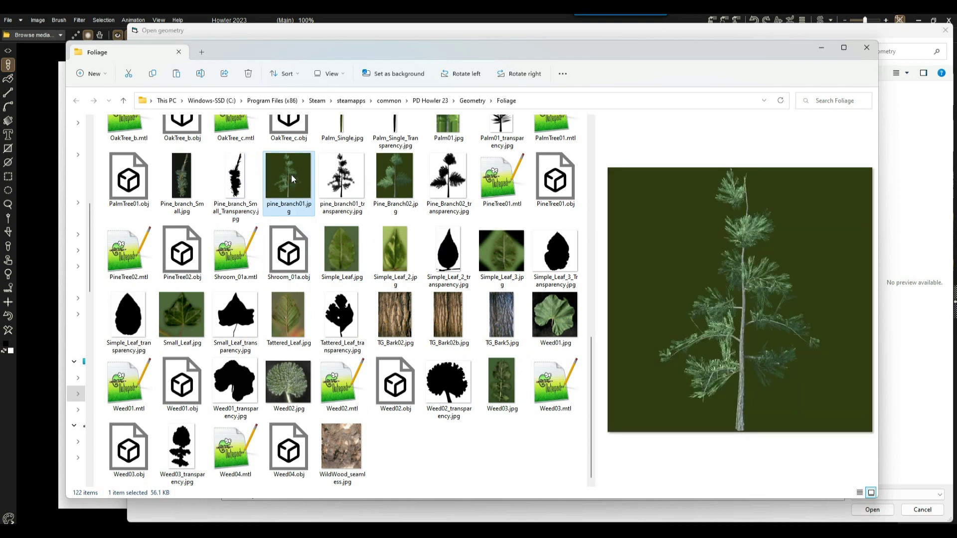
{"action": "double_click", "coordinate": [291, 174]}
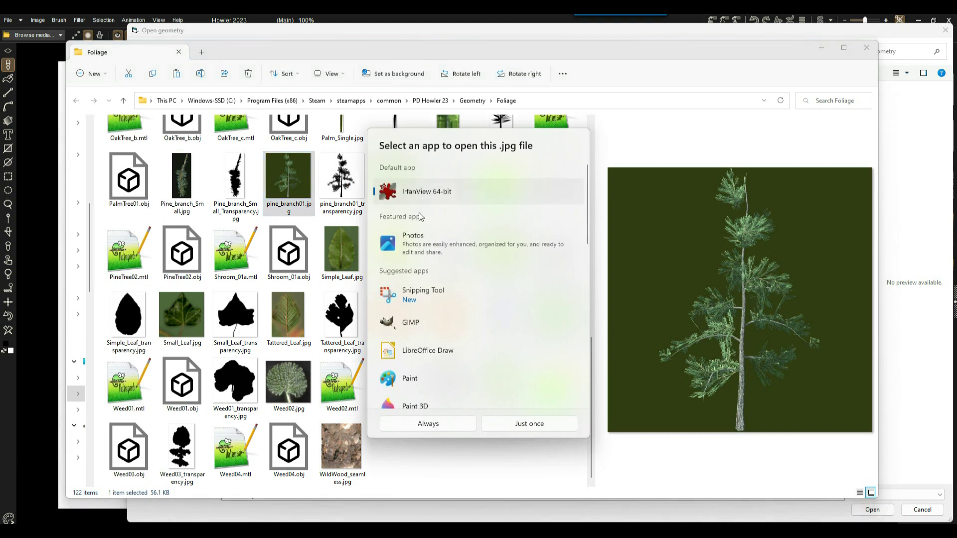
{"action": "double_click", "coordinate": [420, 193]}
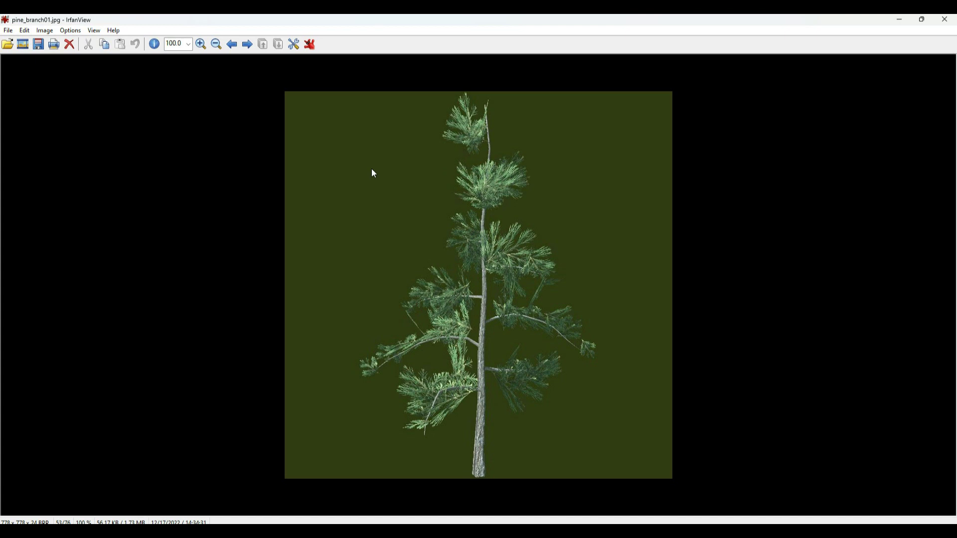
{"action": "key", "text": "ctrl+a"}
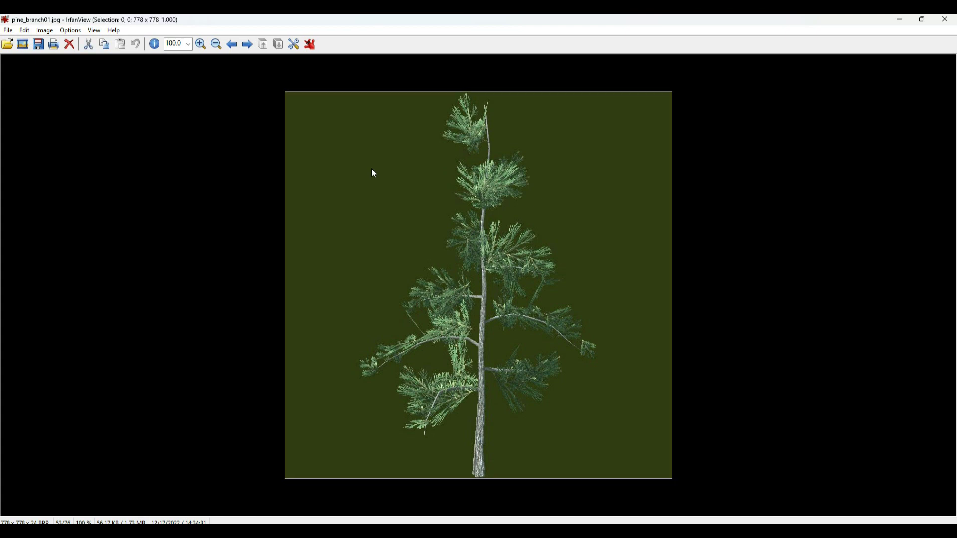
{"action": "key", "text": "ctrl+c"}
{"action": "left_click", "coordinate": [901, 19]}
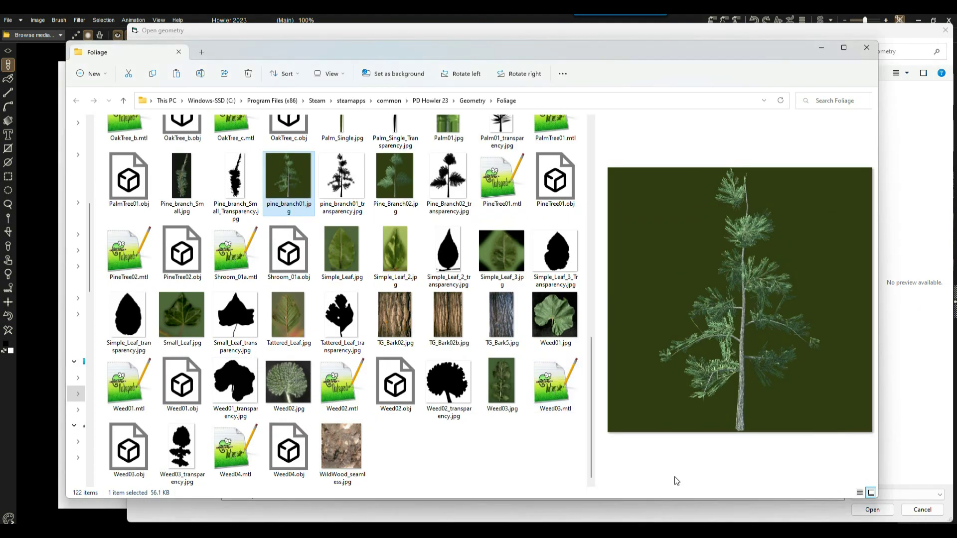
Step: Return to PD Howler, cancel the Open geometry dialog, and close the 3D api obj render window
{"action": "left_click", "coordinate": [39, 106]}
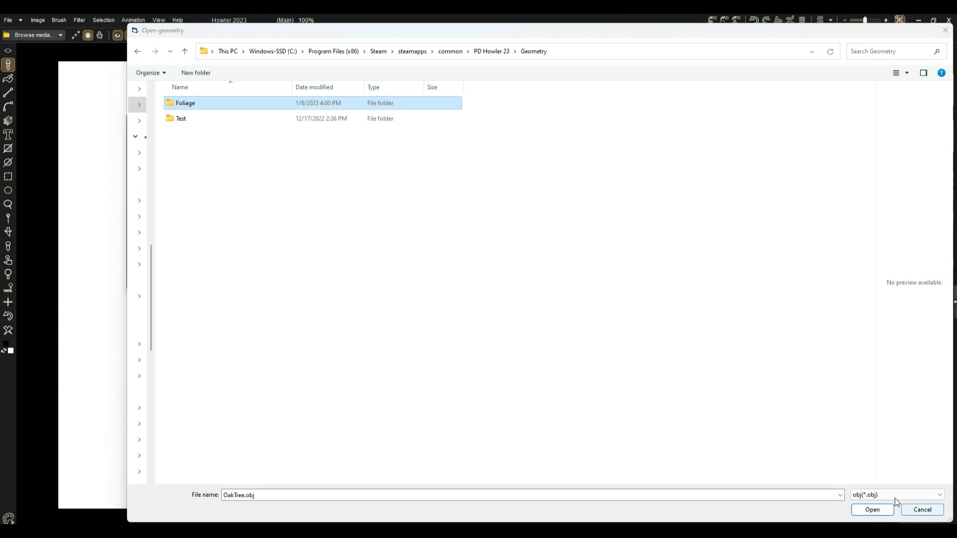
{"action": "left_click", "coordinate": [922, 509]}
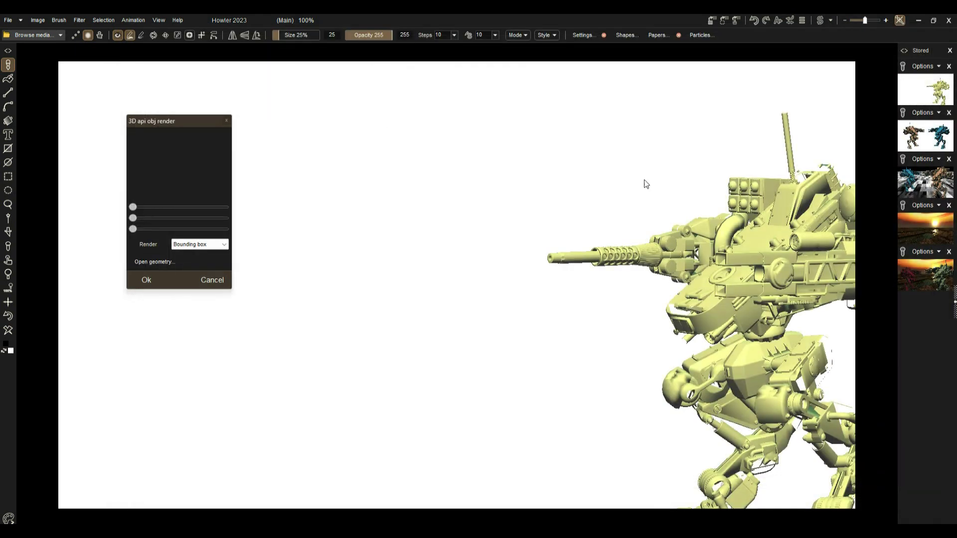
{"action": "left_click", "coordinate": [226, 121]}
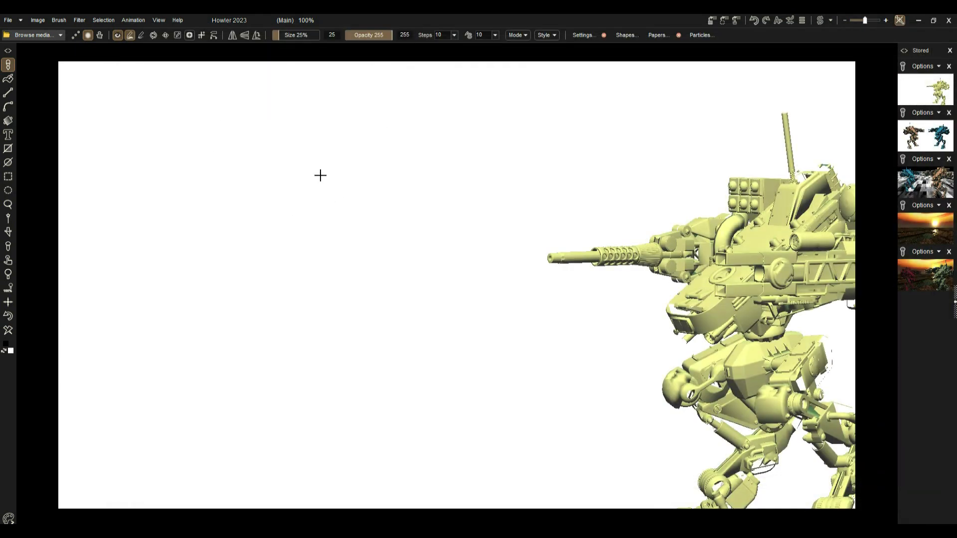
Step: Scribble a few black brush strokes on the canvas and replace the existing image with the copied pine branch picture
{"action": "left_click_drag", "start_coordinate": [231, 201], "coordinate": [309, 306]}
{"action": "left_click", "coordinate": [453, 297]}
{"action": "key", "text": "ctrl+v"}
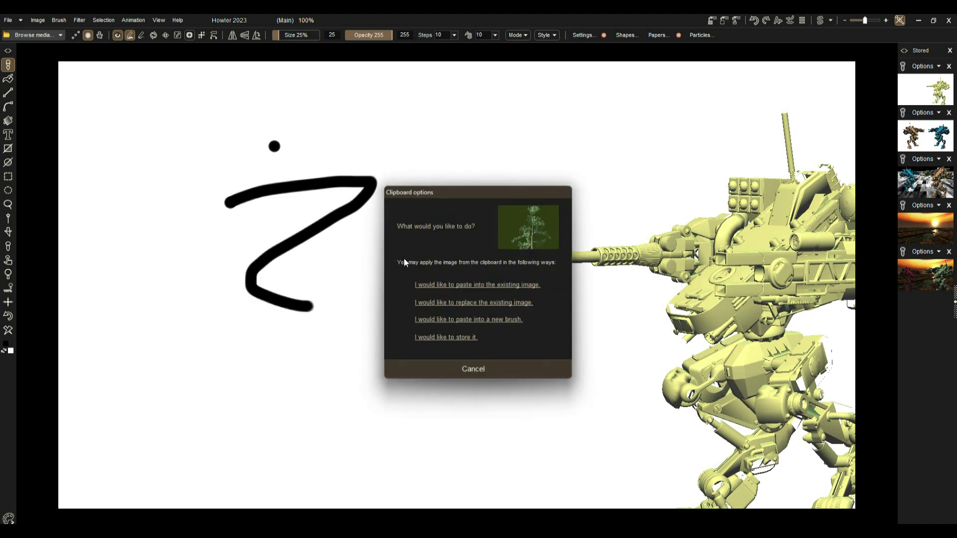
{"action": "left_click", "coordinate": [496, 303]}
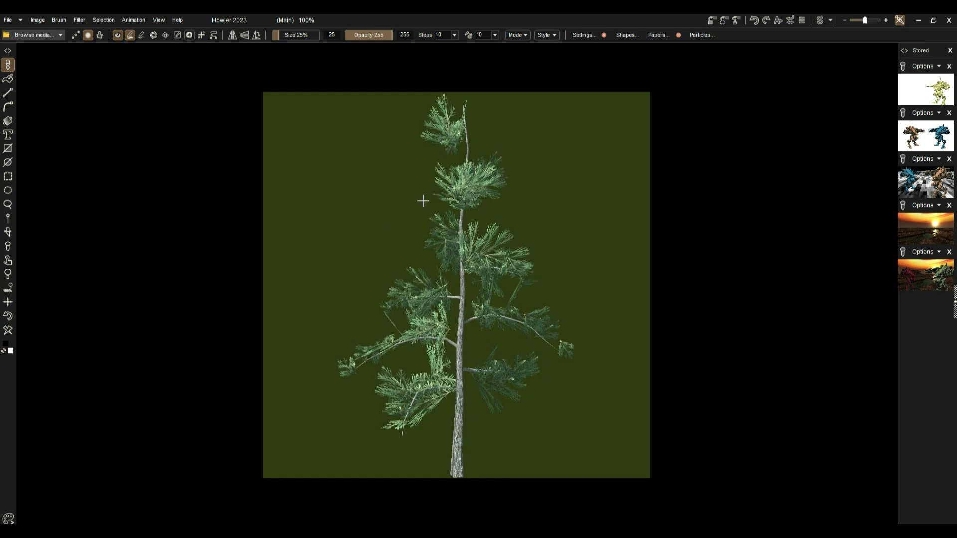
Step: Store a copy of the pine image and start a color key selection using its dark green background as the key color
{"action": "left_click", "coordinate": [711, 22]}
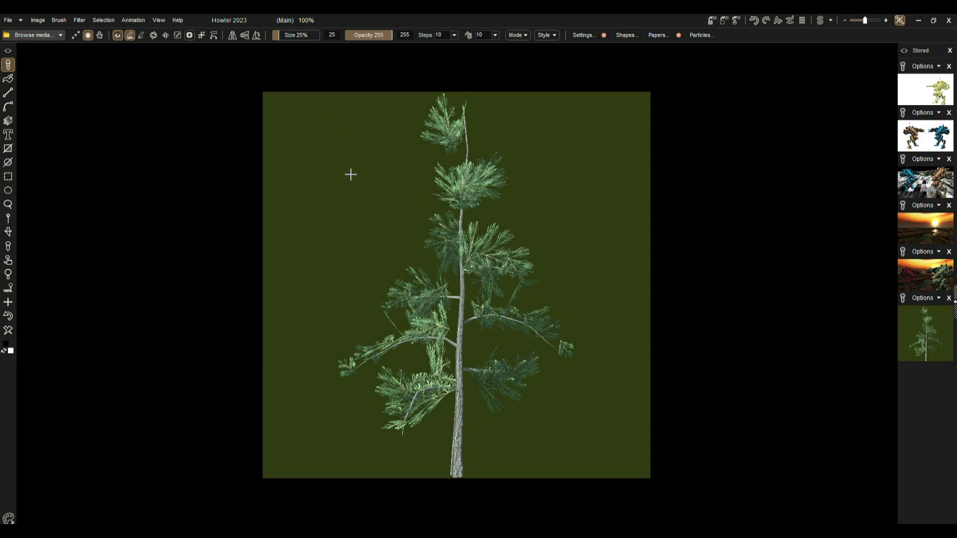
{"action": "left_click", "coordinate": [97, 21]}
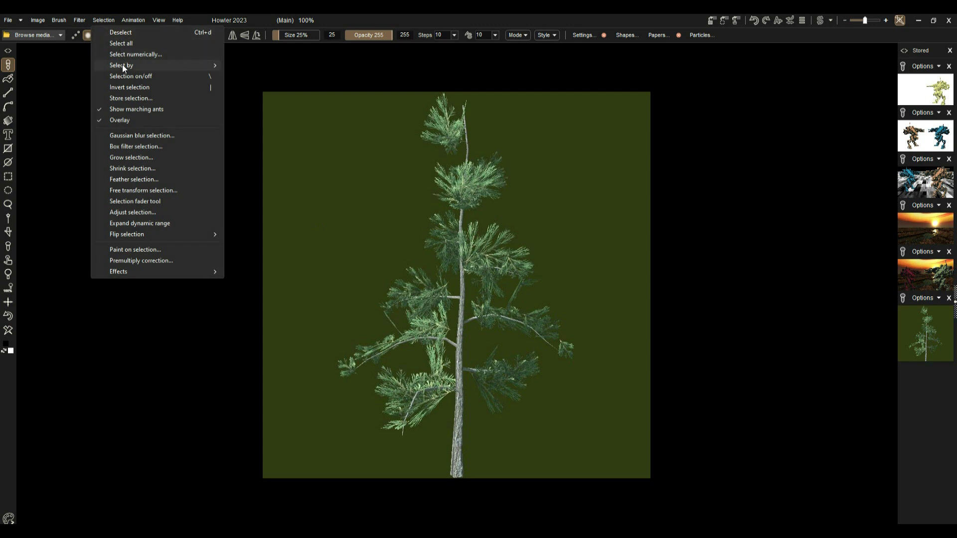
{"action": "mouse_move", "coordinate": [121, 64]}
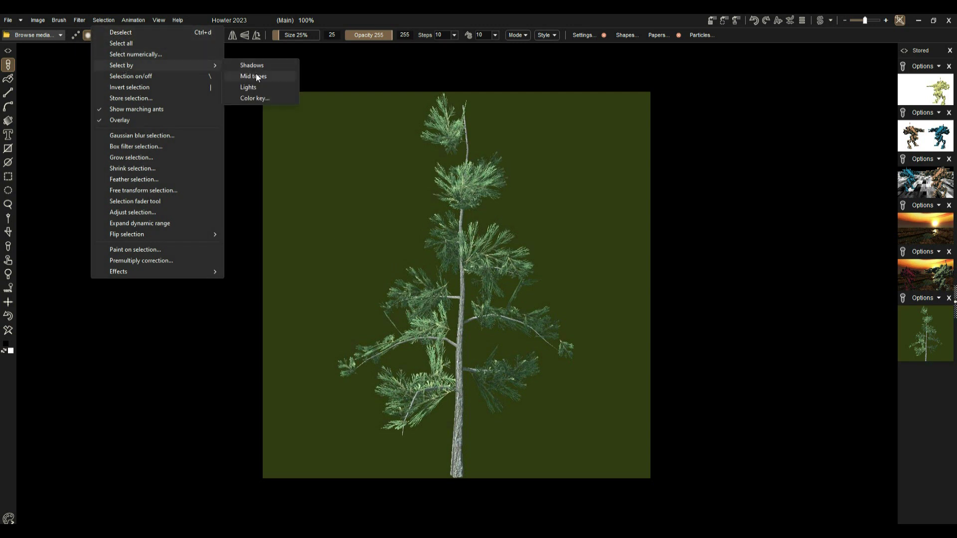
{"action": "left_click", "coordinate": [251, 99]}
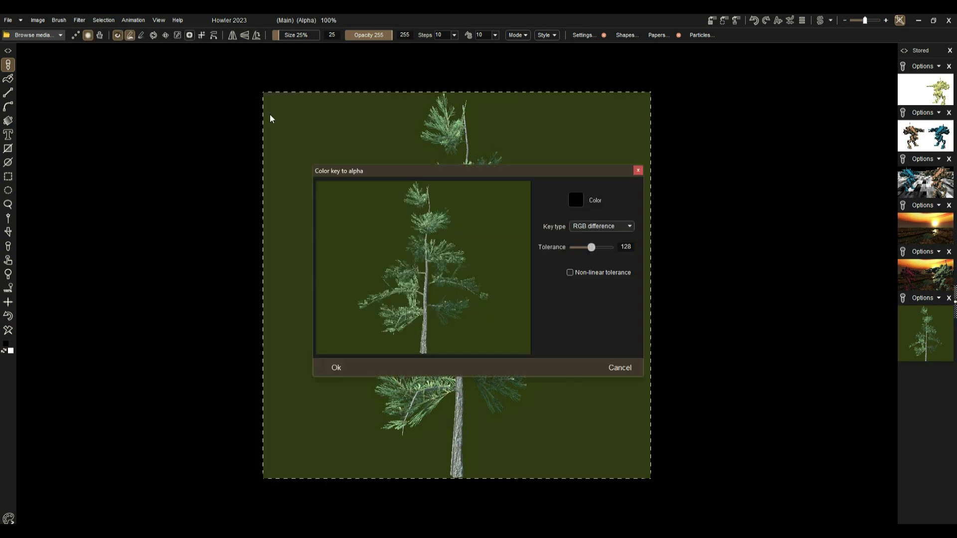
{"action": "left_click_drag", "start_coordinate": [381, 172], "coordinate": [217, 139]}
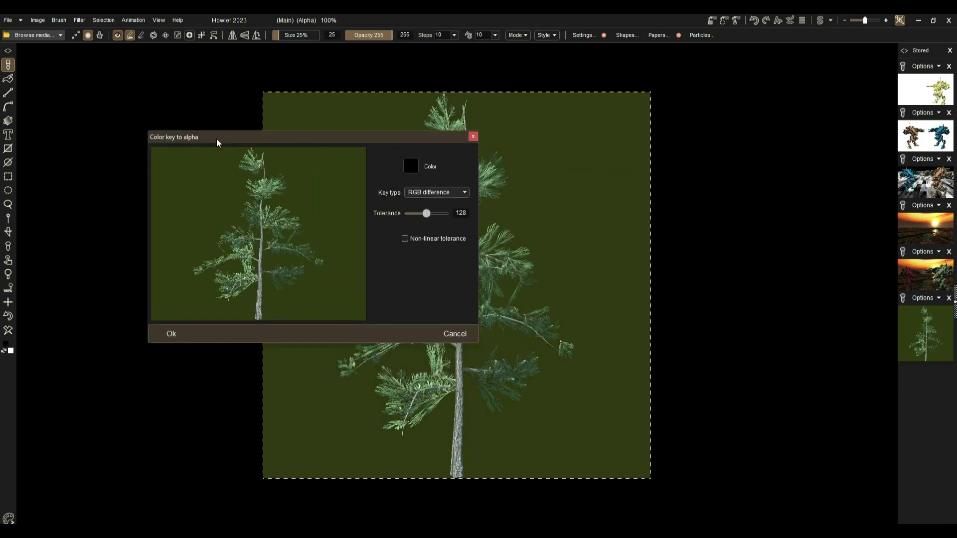
{"action": "left_click", "coordinate": [183, 167]}
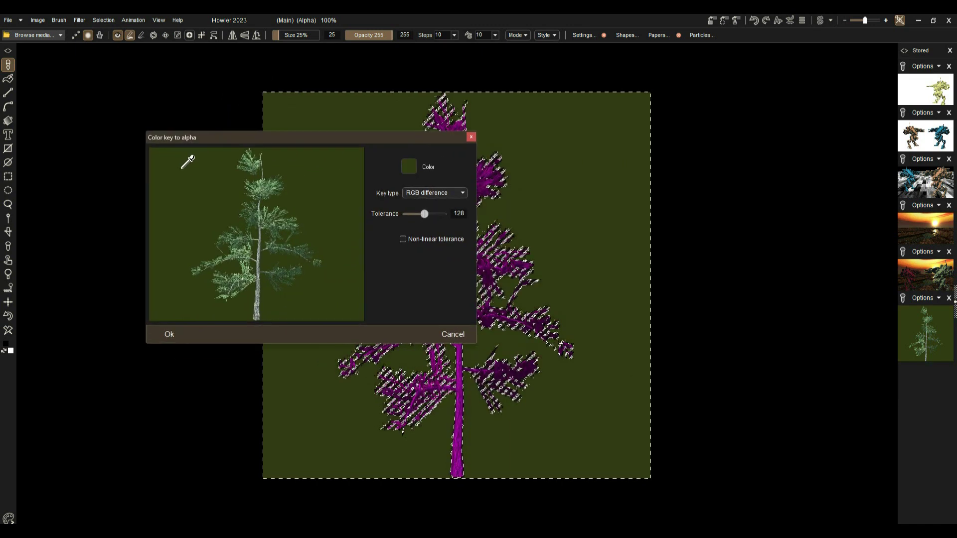
{"action": "left_click_drag", "start_coordinate": [381, 136], "coordinate": [263, 90]}
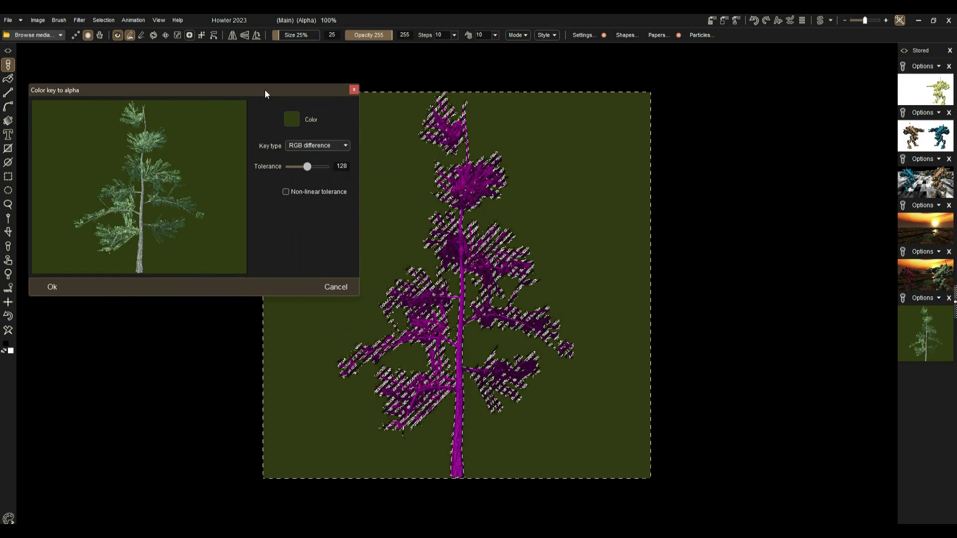
Step: Set the color key to HSV difference with non-linear tolerance enabled and a tolerance of 84, and apply it
{"action": "mouse_move", "coordinate": [308, 166]}
{"action": "left_mouse_down"}
{"action": "mouse_move", "coordinate": [325, 170]}
{"action": "mouse_move", "coordinate": [290, 173]}
{"action": "mouse_move", "coordinate": [314, 171]}
{"action": "left_mouse_up"}
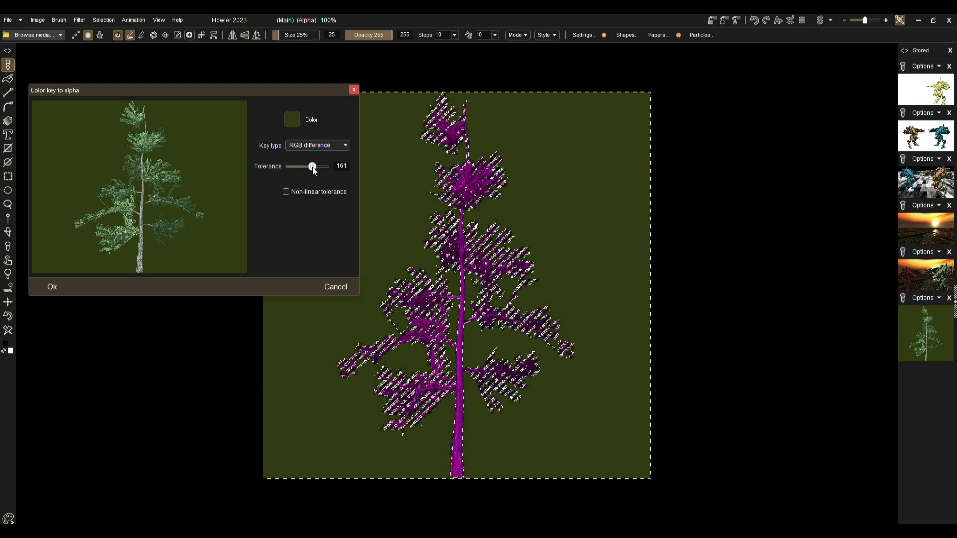
{"action": "left_click", "coordinate": [286, 192]}
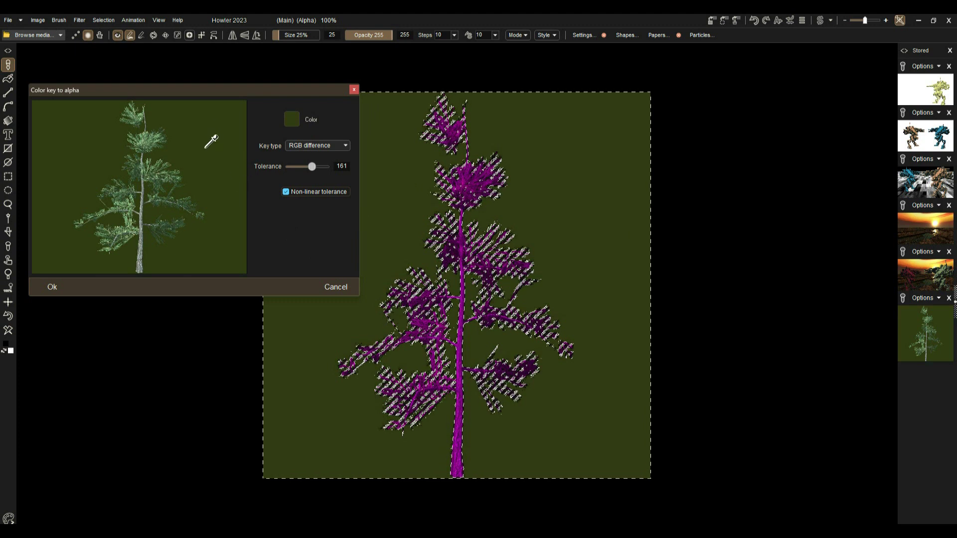
{"action": "left_click", "coordinate": [314, 147]}
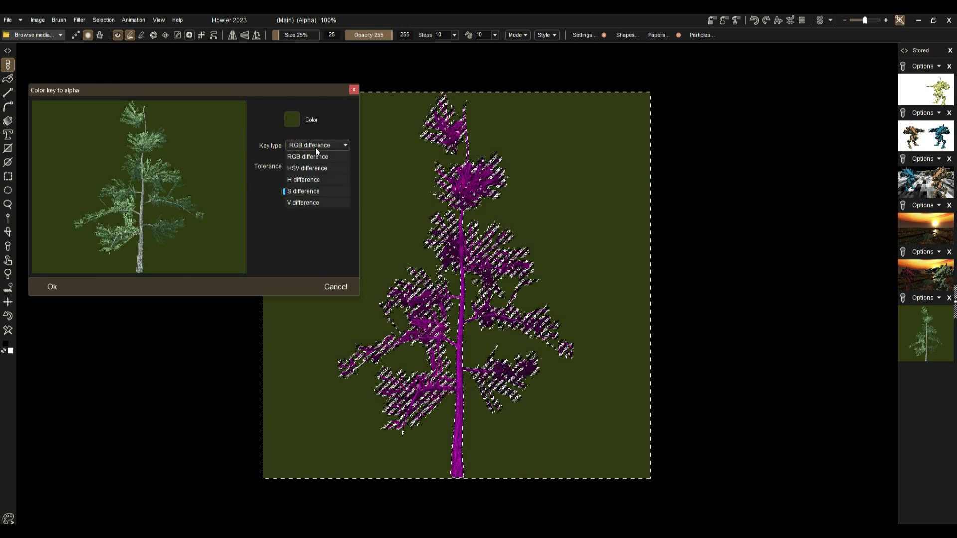
{"action": "left_click", "coordinate": [310, 169]}
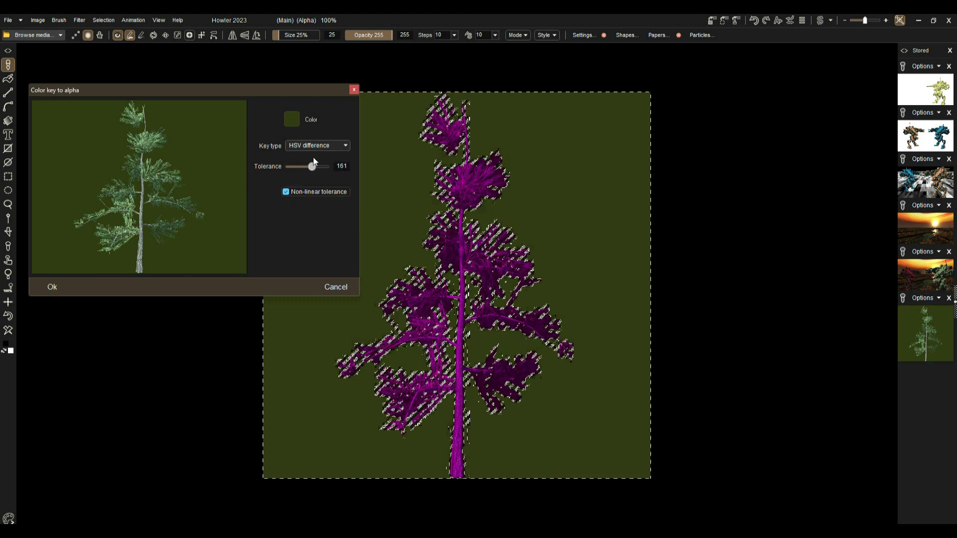
{"action": "left_click", "coordinate": [307, 147]}
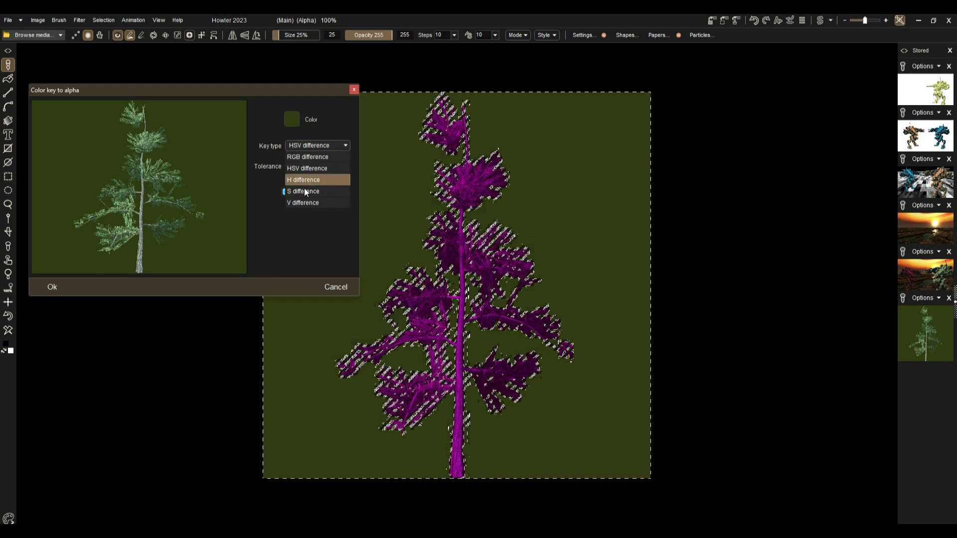
{"action": "left_click", "coordinate": [269, 128]}
{"action": "left_click", "coordinate": [288, 122]}
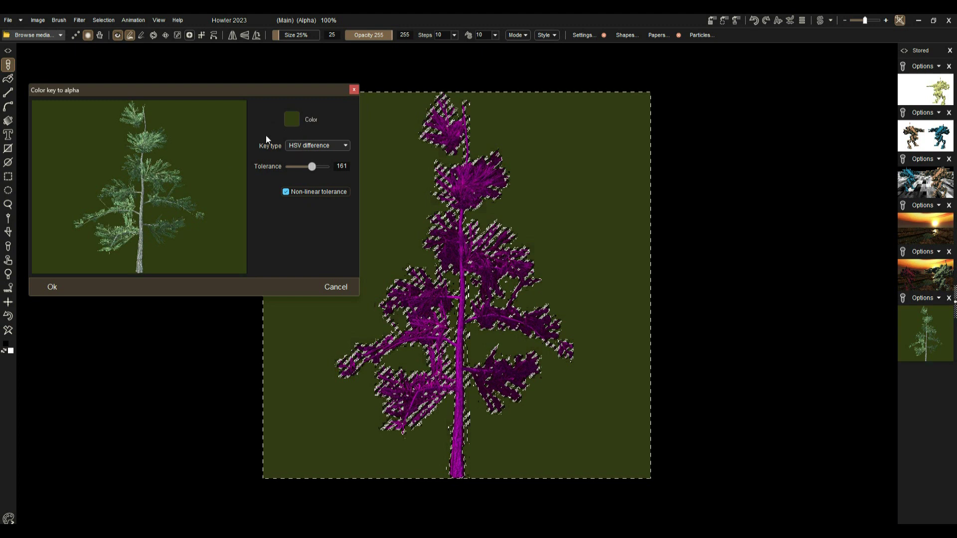
{"action": "left_click_drag", "start_coordinate": [312, 167], "coordinate": [301, 168]}
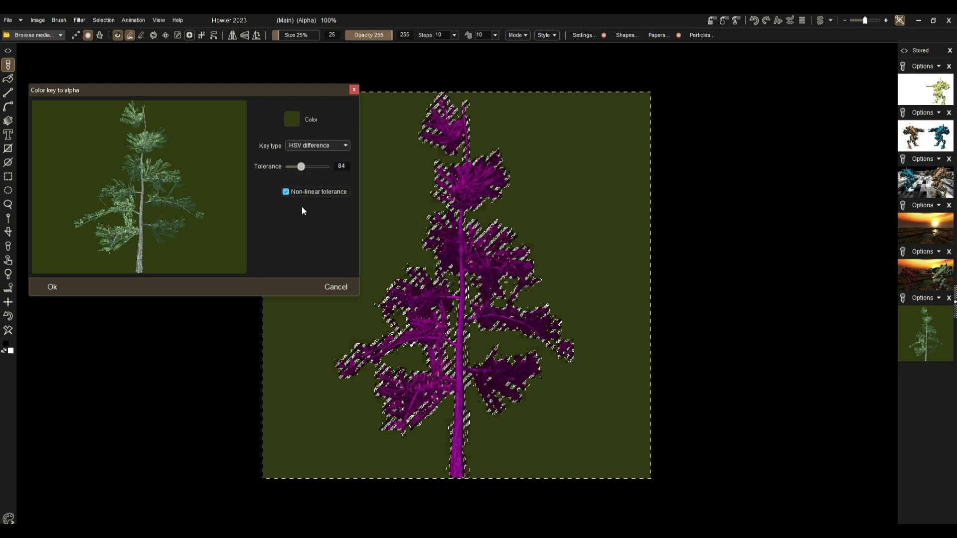
{"action": "left_click", "coordinate": [49, 285]}
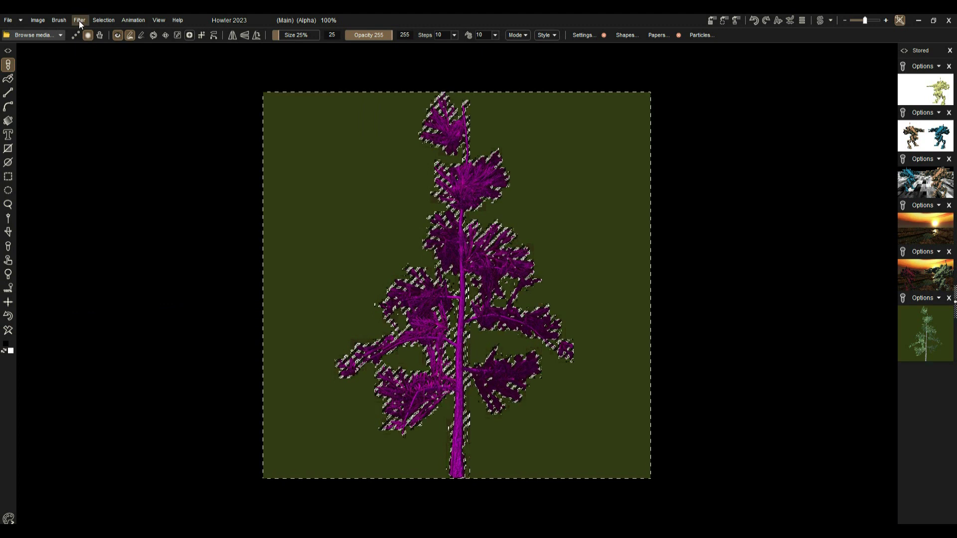
Step: Store the selection as an alpha, enlarge its window to examine the pine mask, and close that window
{"action": "left_click", "coordinate": [108, 21]}
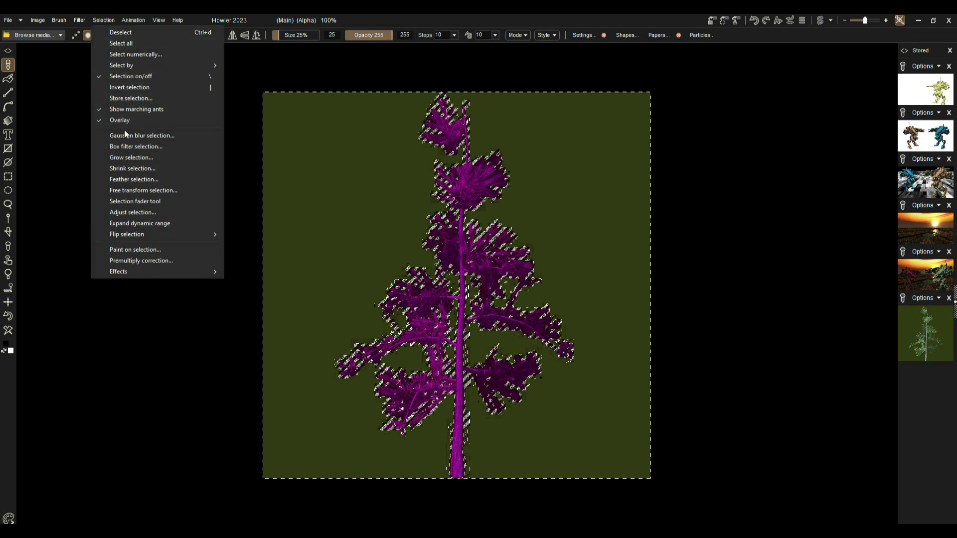
{"action": "left_click", "coordinate": [132, 98]}
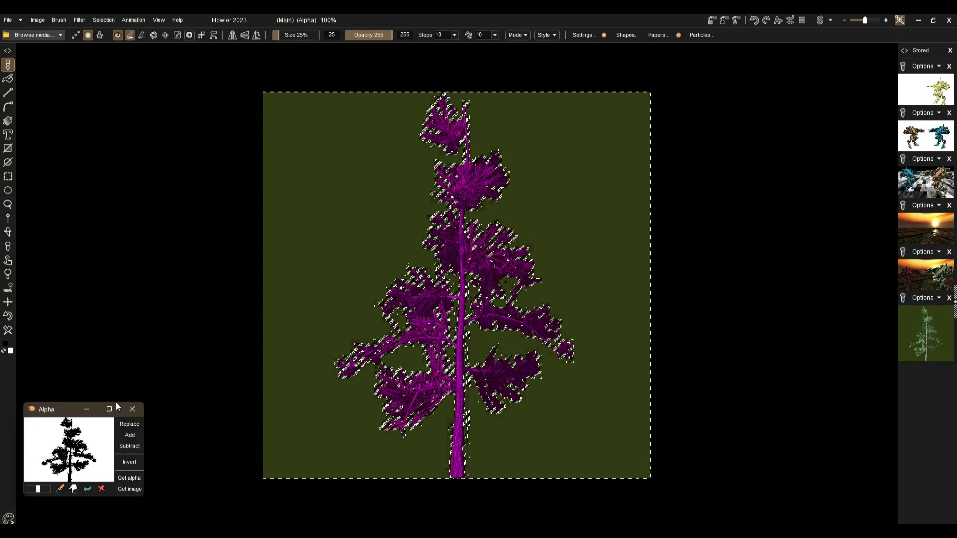
{"action": "left_click_drag", "start_coordinate": [62, 406], "coordinate": [109, 82]}
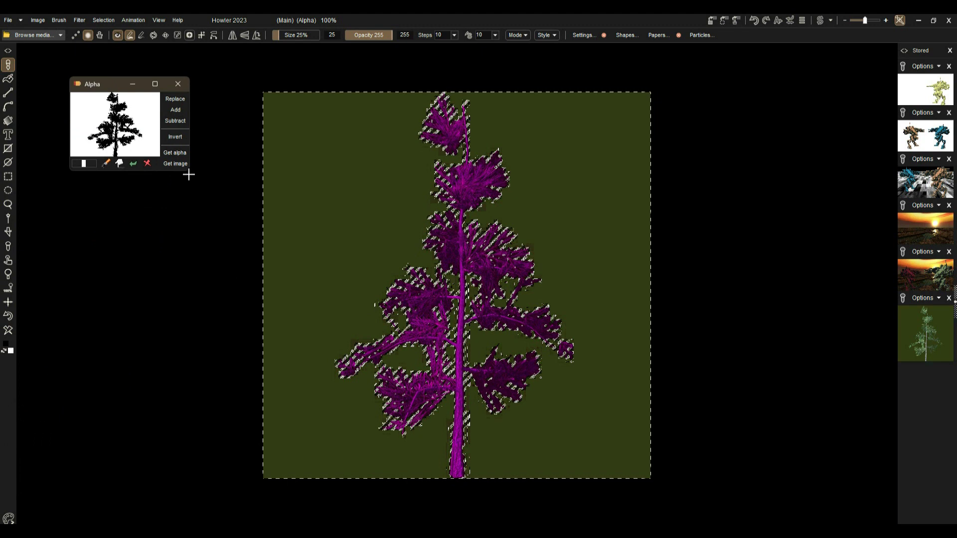
{"action": "left_click_drag", "start_coordinate": [191, 173], "coordinate": [353, 314]}
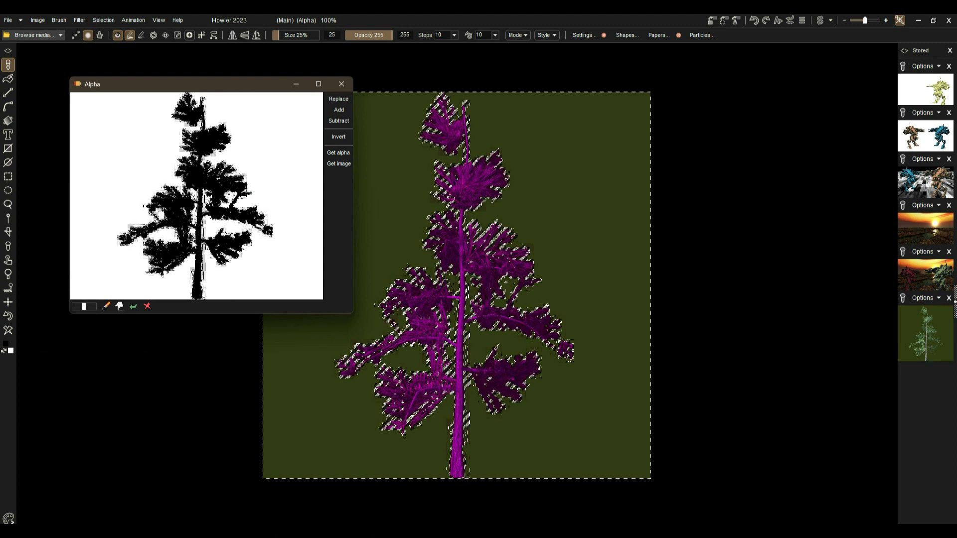
{"action": "left_click", "coordinate": [105, 306]}
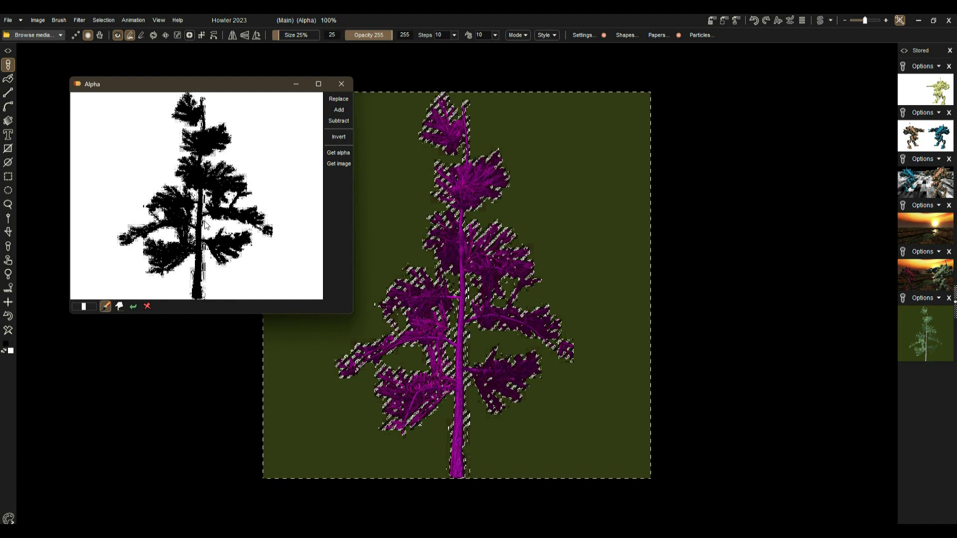
{"action": "left_click_drag", "start_coordinate": [353, 313], "coordinate": [424, 355]}
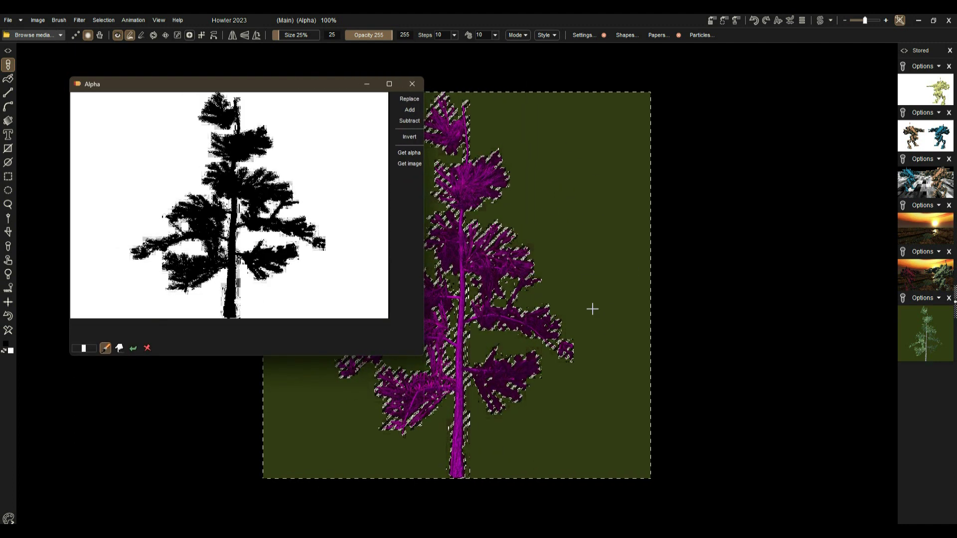
{"action": "left_click", "coordinate": [413, 83]}
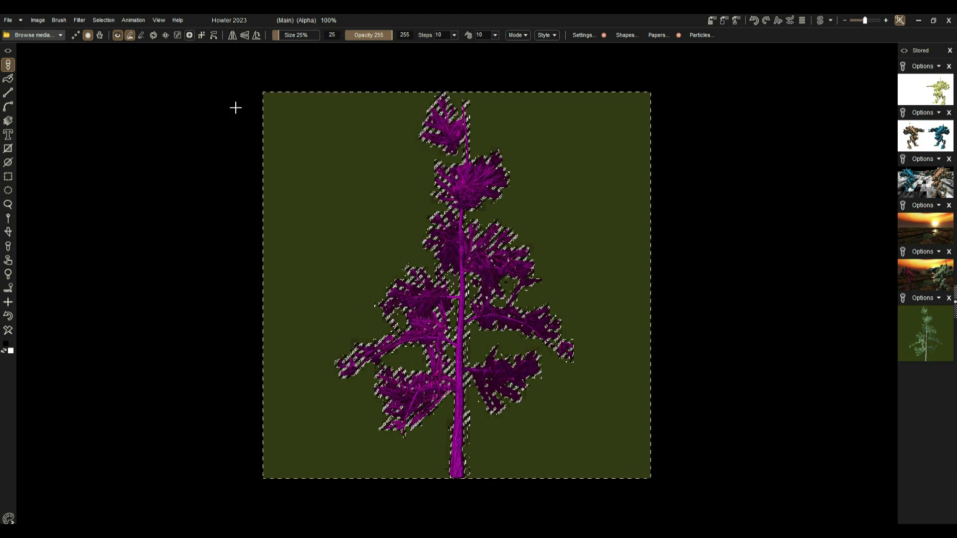
Step: Store the pine image with its selection and also the selection as a separate alpha, and deselect
{"action": "left_click", "coordinate": [712, 21]}
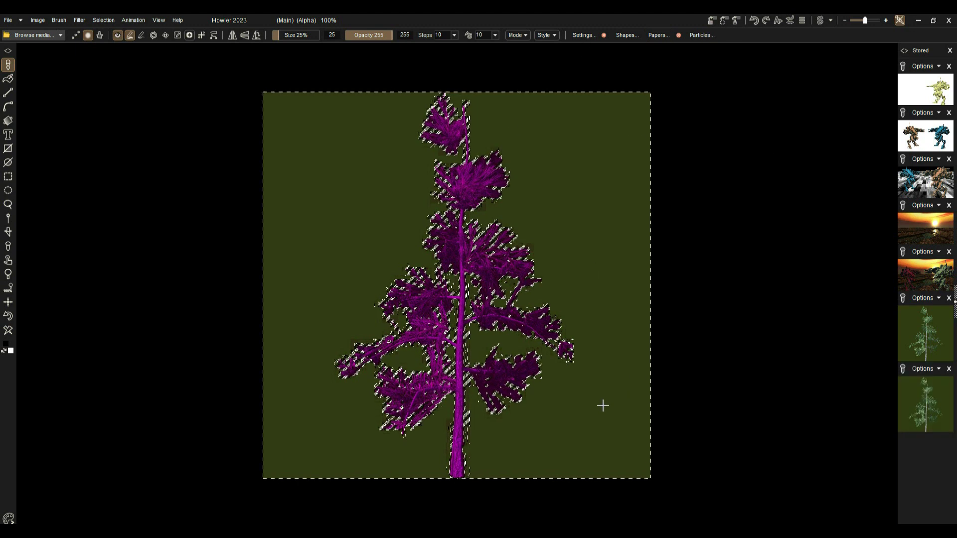
{"action": "left_click", "coordinate": [108, 21]}
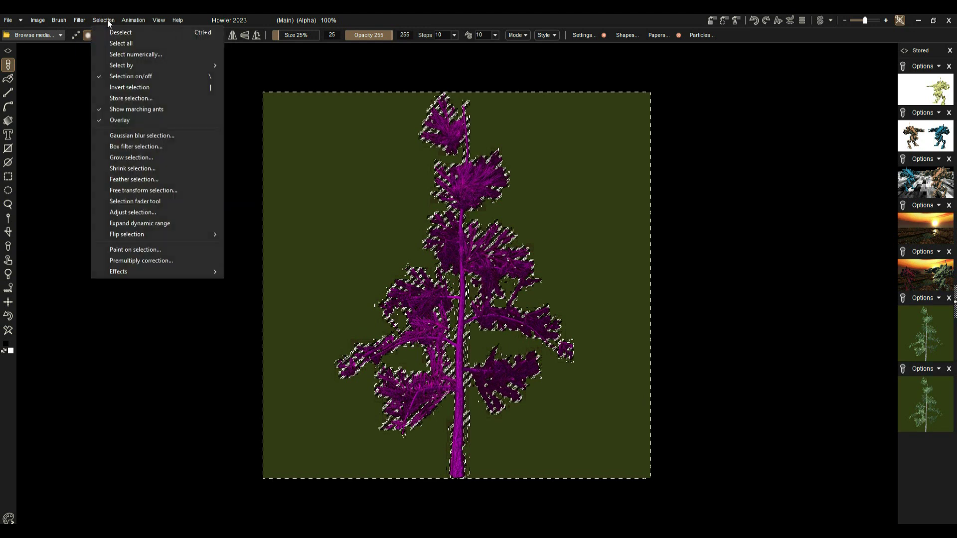
{"action": "left_click", "coordinate": [131, 98]}
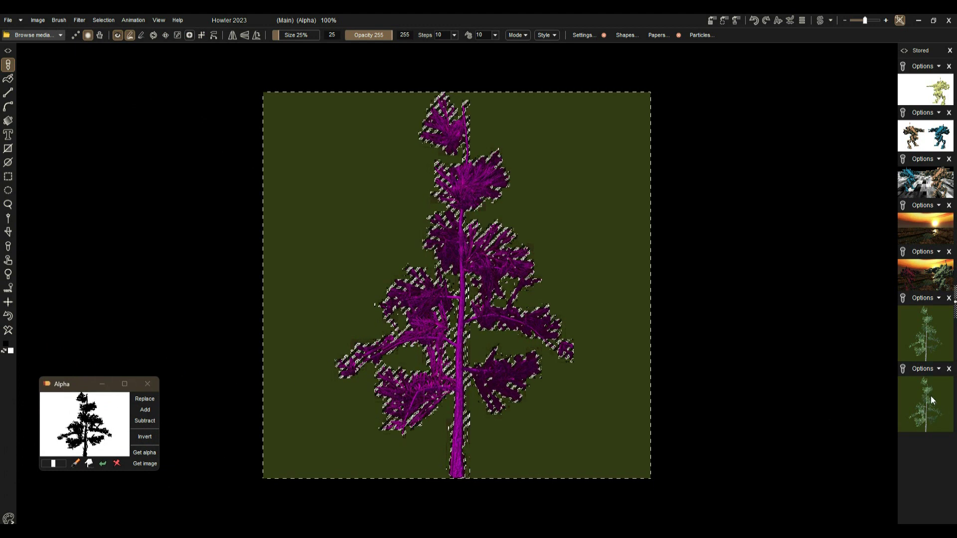
{"action": "left_click", "coordinate": [937, 369]}
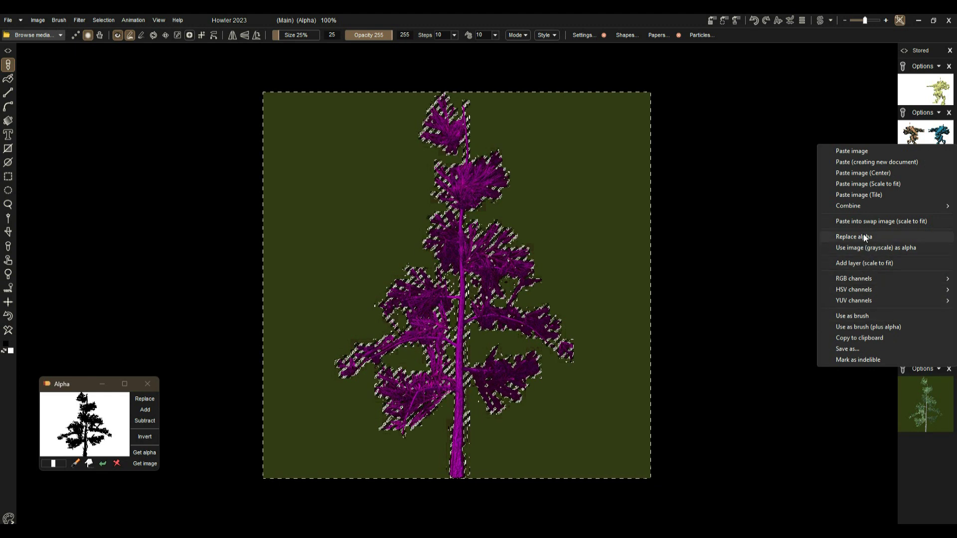
{"action": "left_click", "coordinate": [105, 19]}
{"action": "left_click", "coordinate": [110, 30]}
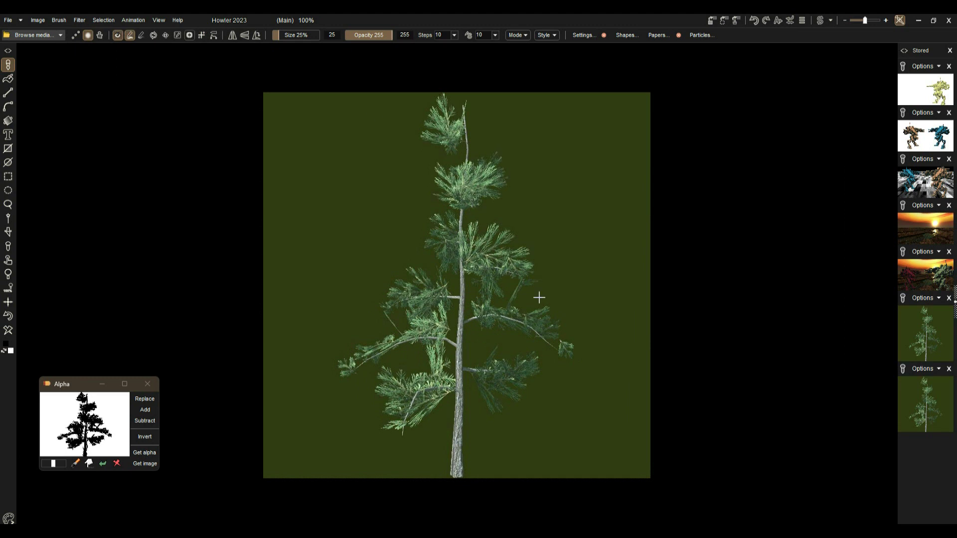
Step: Use the last stored pine image as a brush plus alpha and store a manageable copy of that brush
{"action": "left_click", "coordinate": [932, 368]}
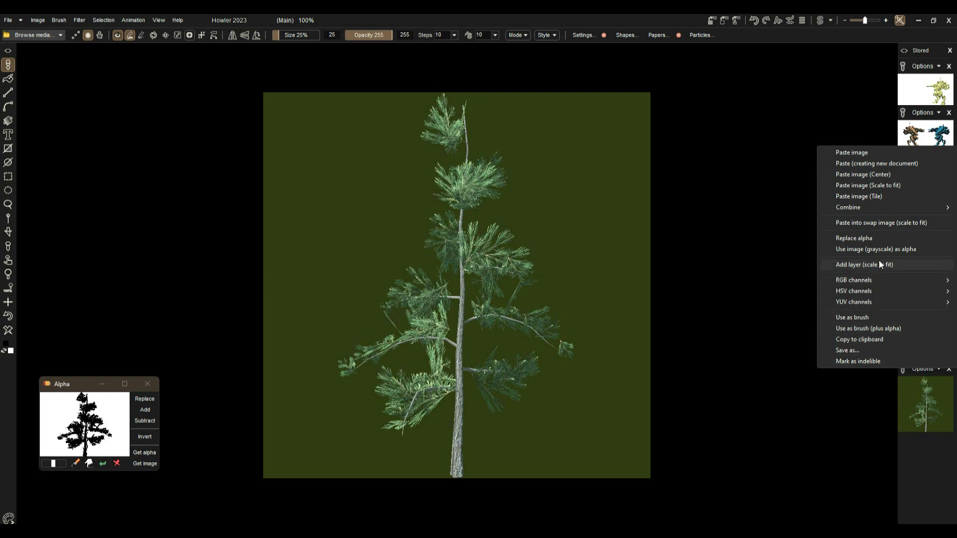
{"action": "left_click", "coordinate": [842, 264]}
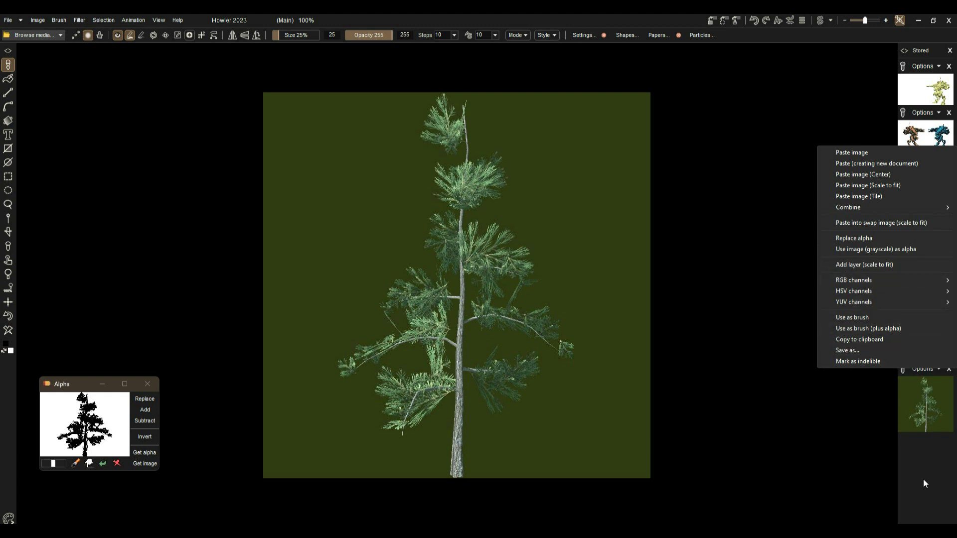
{"action": "left_click", "coordinate": [940, 371]}
{"action": "left_click", "coordinate": [848, 330]}
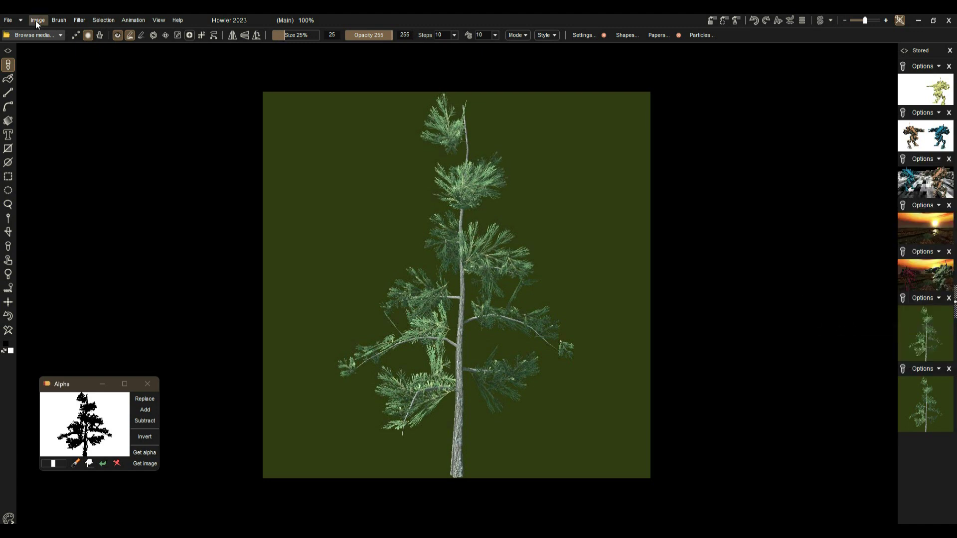
{"action": "left_click", "coordinate": [57, 20]}
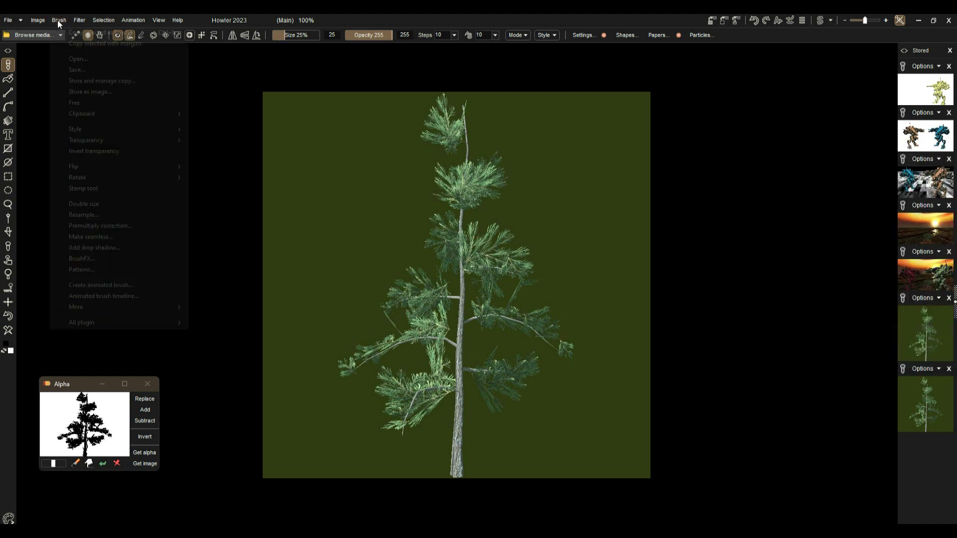
{"action": "left_click", "coordinate": [91, 82]}
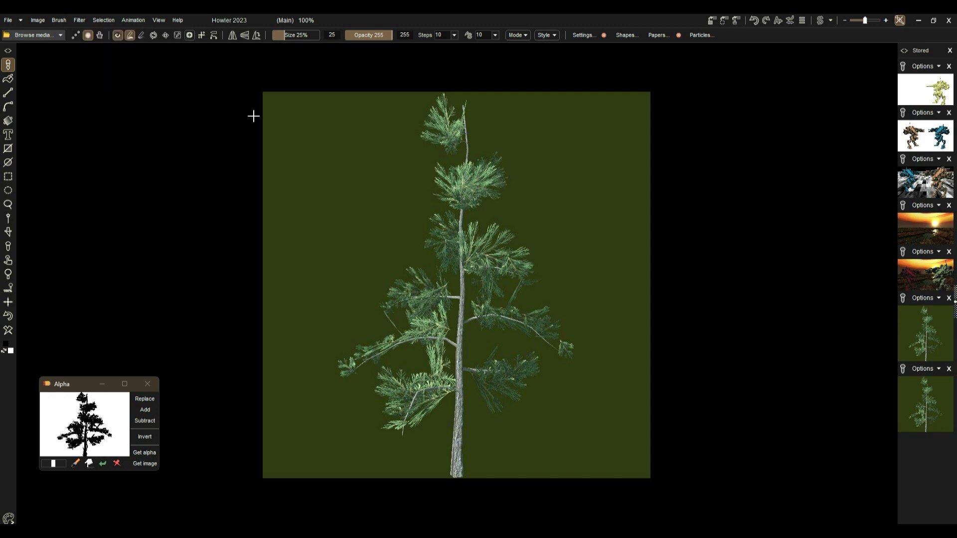
{"action": "mouse_move", "coordinate": [810, 490]}
{"action": "left_mouse_down"}
{"action": "mouse_move", "coordinate": [797, 344]}
{"action": "mouse_move", "coordinate": [752, 208]}
{"action": "left_mouse_up"}
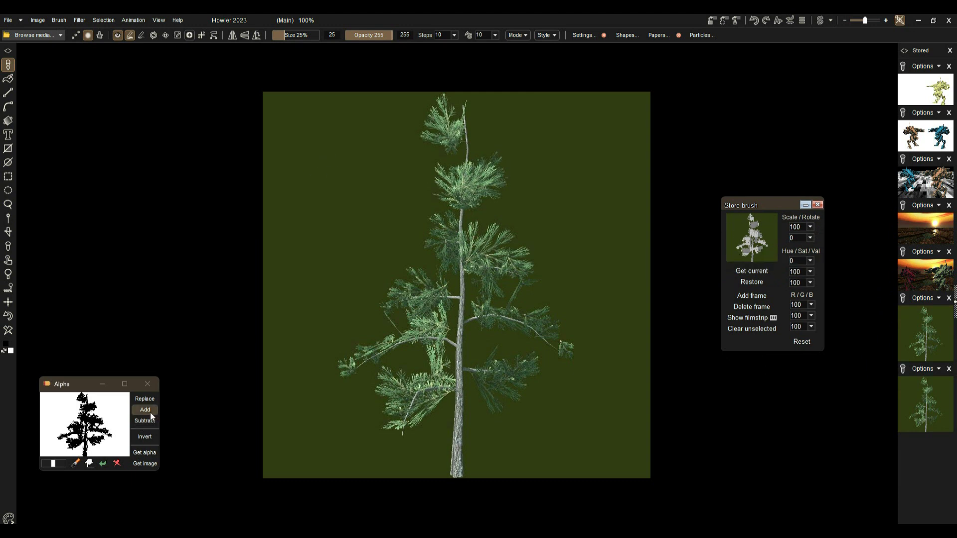
Step: Invert the stored alpha so the pine is white on a black background
{"action": "left_click_drag", "start_coordinate": [82, 387], "coordinate": [80, 311]}
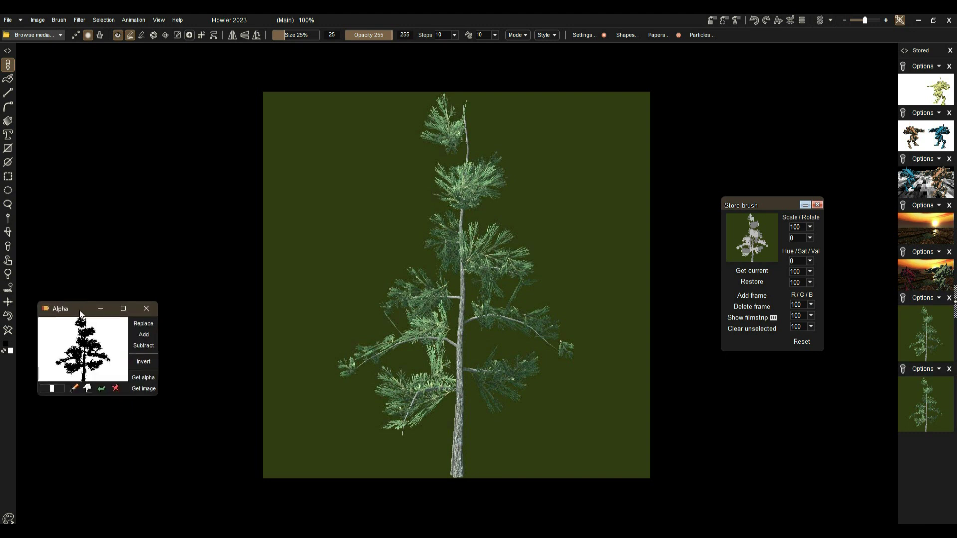
{"action": "left_click", "coordinate": [145, 361]}
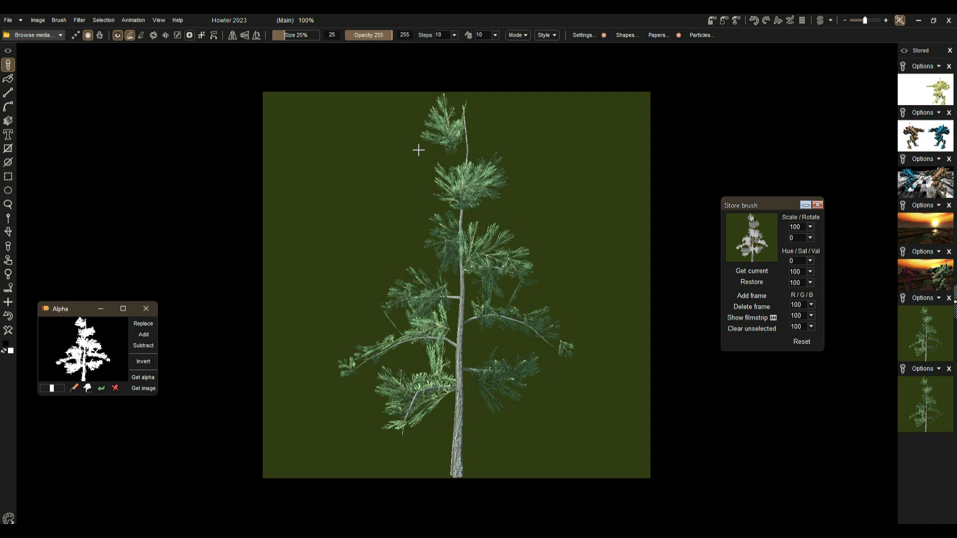
Step: Replace the current selection with the stored pine alpha and remove the stray selection strip along the image's right edge with a rectangular selection
{"action": "left_click", "coordinate": [151, 326]}
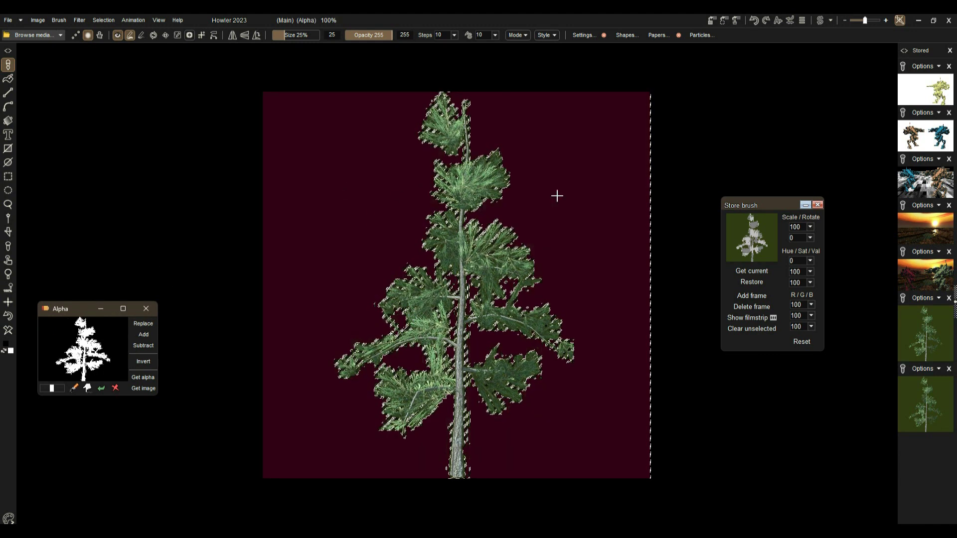
{"action": "scroll", "coordinate": [660, 325], "scroll_direction": "down", "scroll_amount": 1}
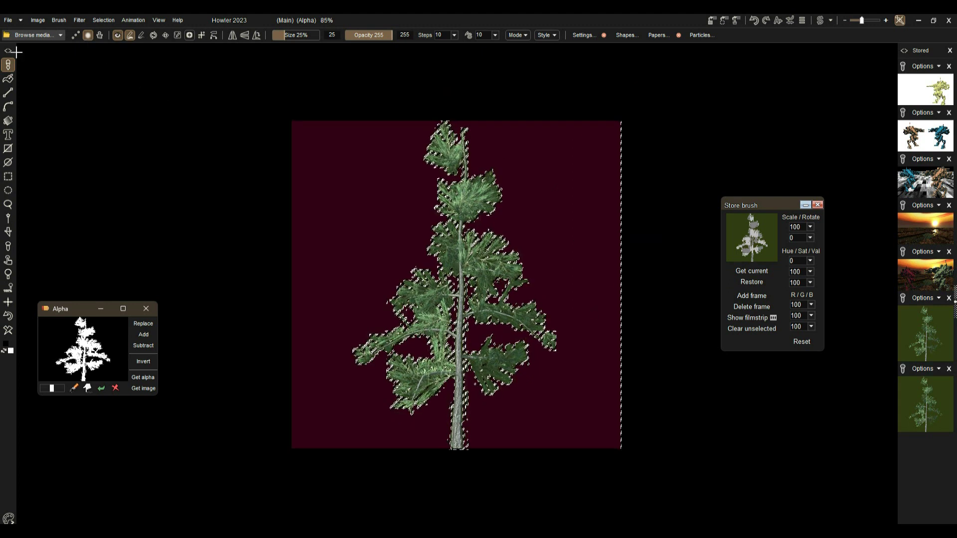
{"action": "left_click", "coordinate": [8, 177]}
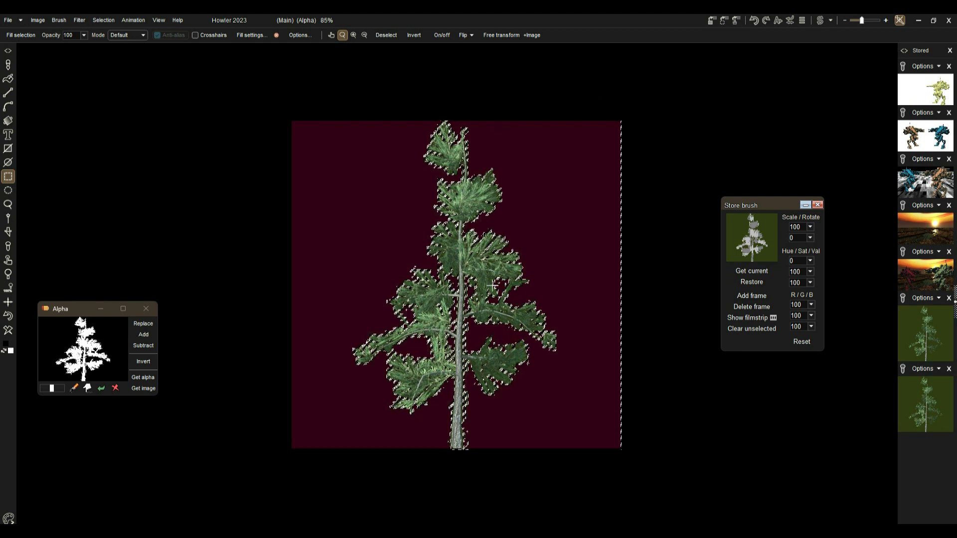
{"action": "left_click_drag", "start_coordinate": [662, 439], "coordinate": [671, 473]}
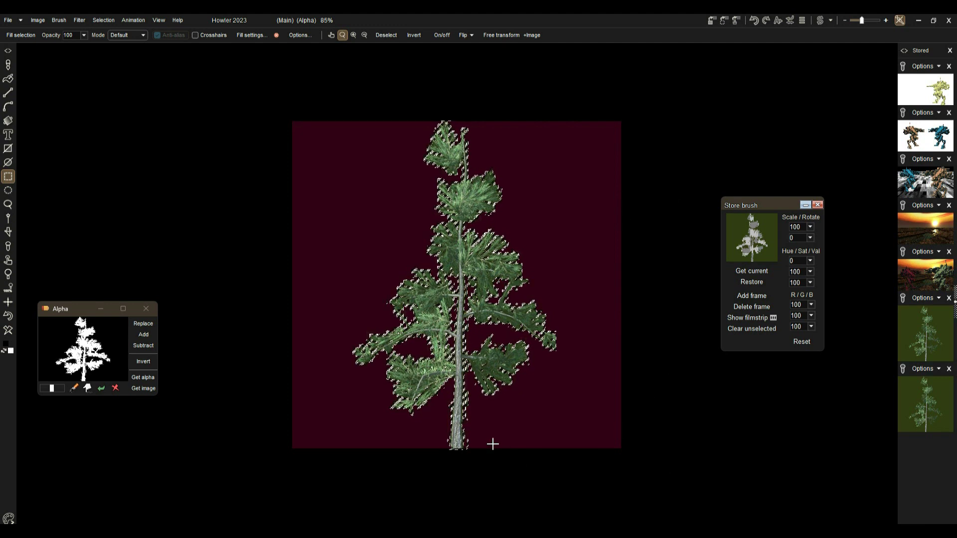
Step: Try to clean up the selection beside the pine trunk with the Hard 50 paint-on-alpha brush at 51% size
{"action": "scroll", "coordinate": [479, 443], "scroll_direction": "up", "scroll_amount": 5}
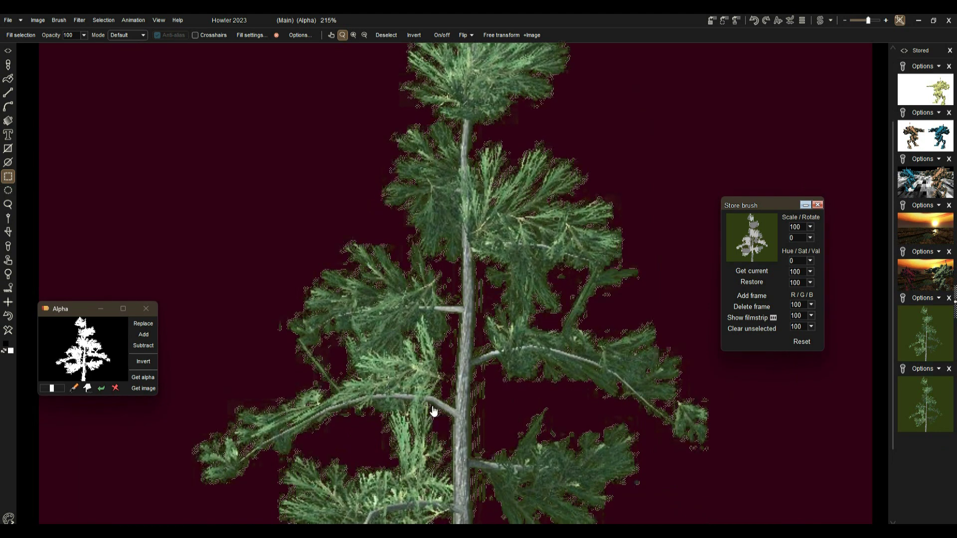
{"action": "scroll", "coordinate": [432, 414], "scroll_direction": "down", "scroll_amount": 5}
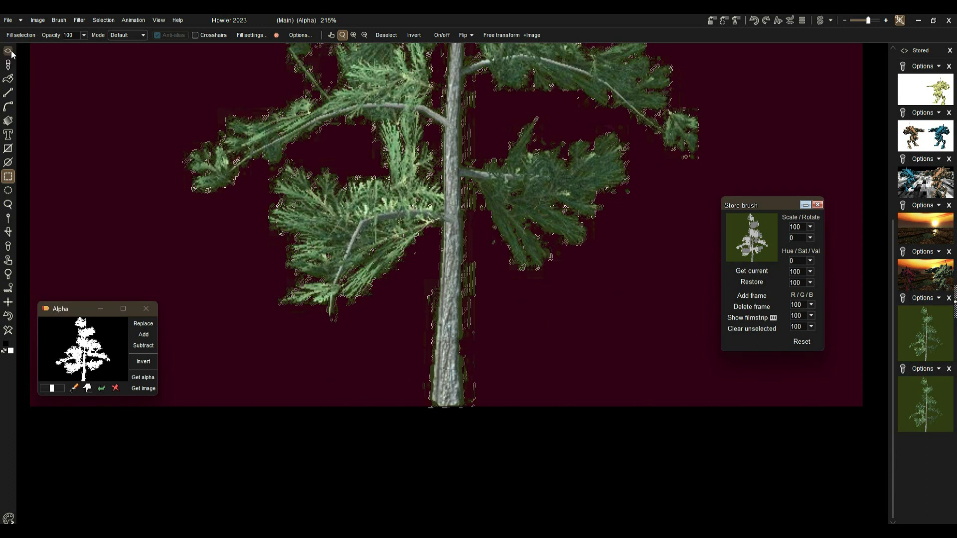
{"action": "left_click", "coordinate": [8, 66]}
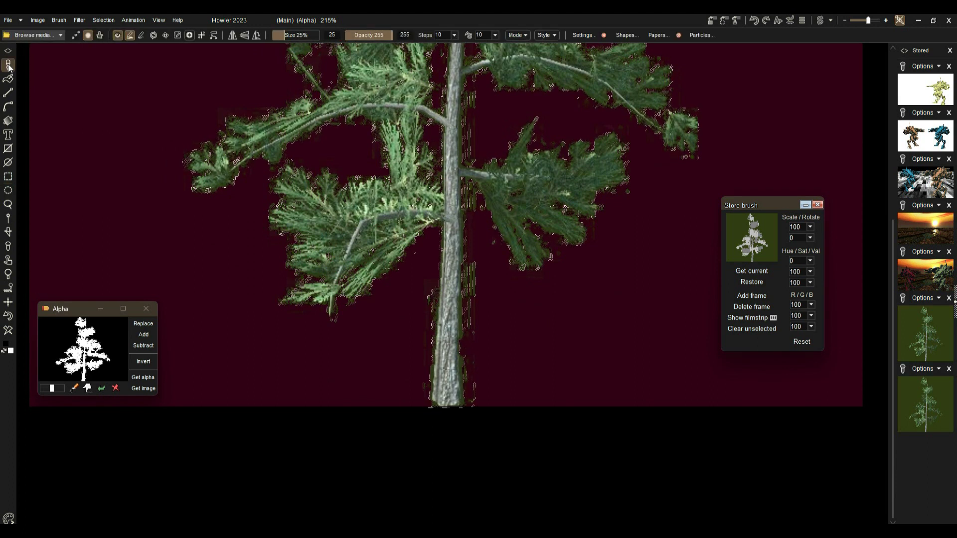
{"action": "left_click", "coordinate": [60, 35]}
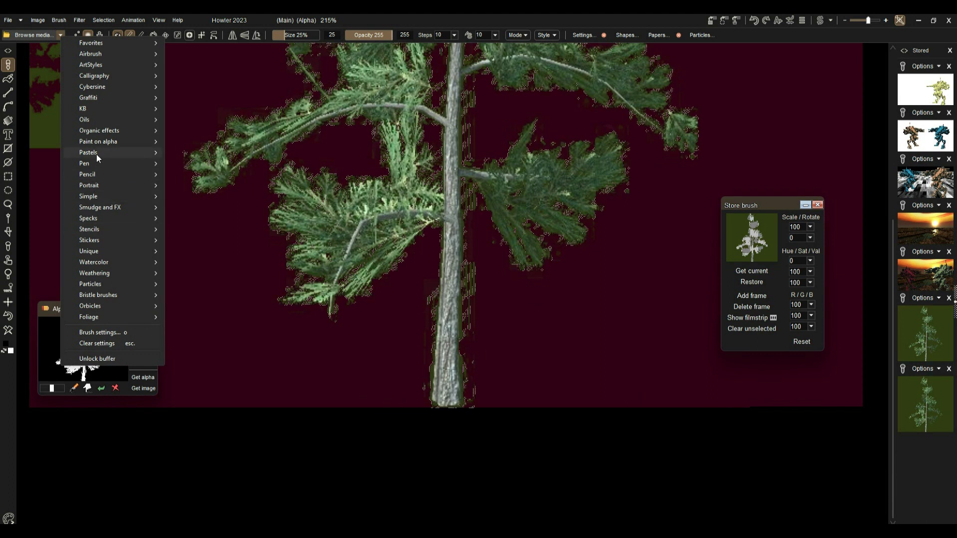
{"action": "mouse_move", "coordinate": [101, 143]}
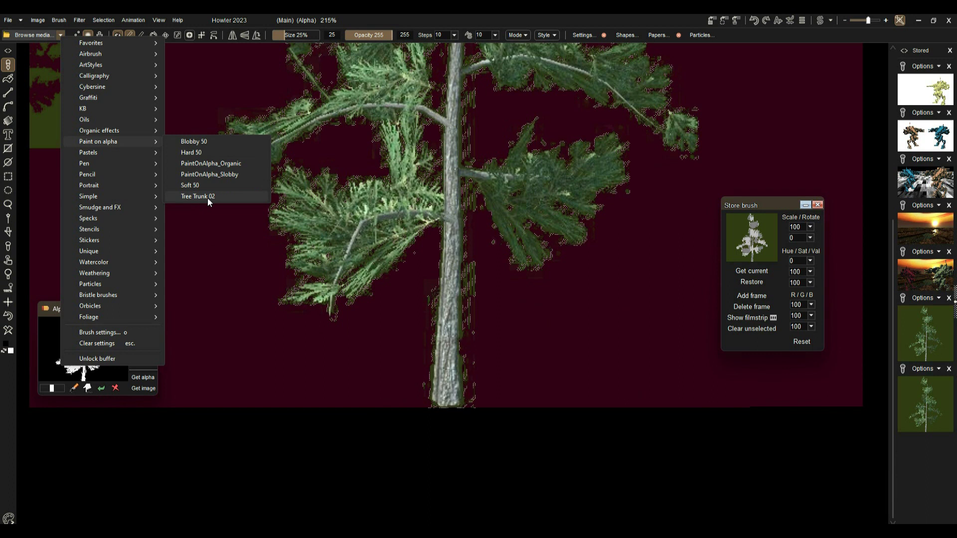
{"action": "left_click", "coordinate": [190, 152]}
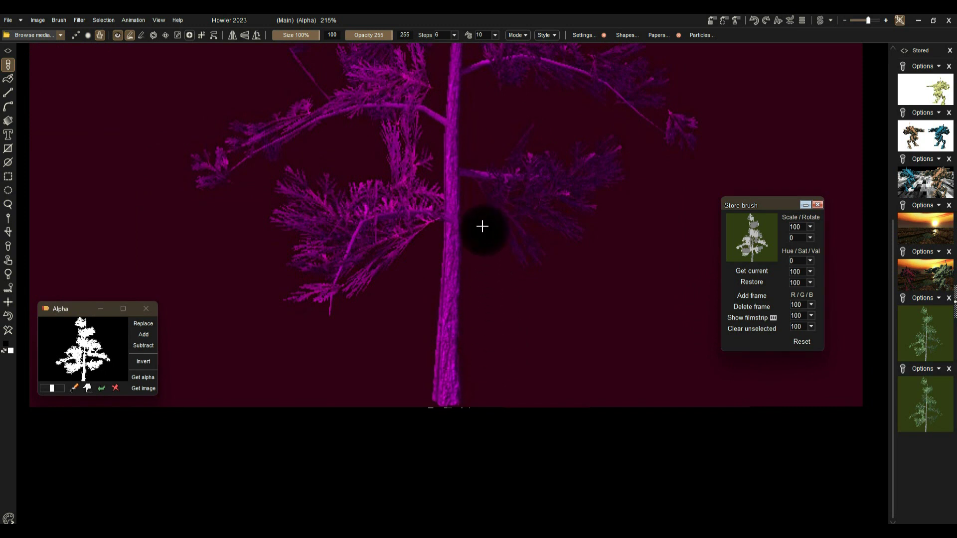
{"action": "left_click", "coordinate": [296, 35]}
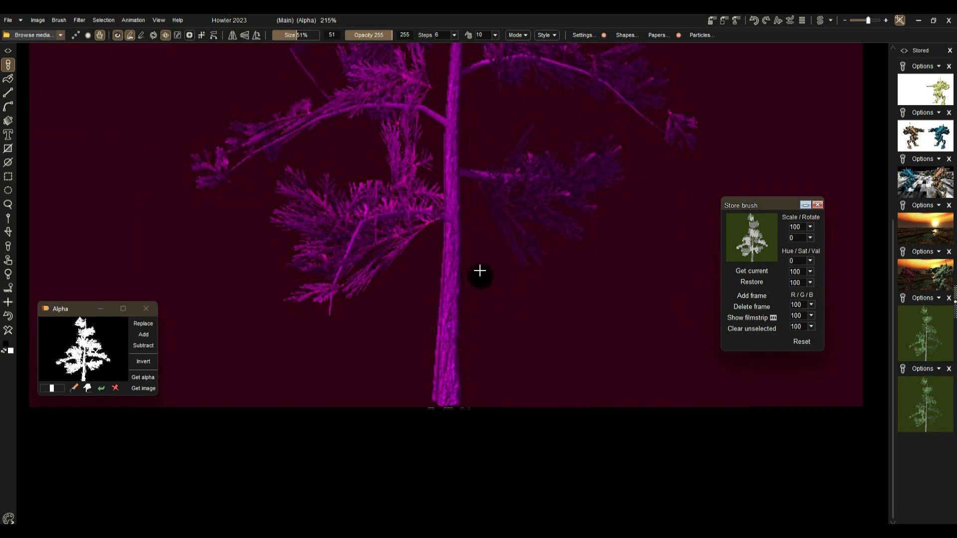
{"action": "left_click_drag", "start_coordinate": [483, 283], "coordinate": [489, 312]}
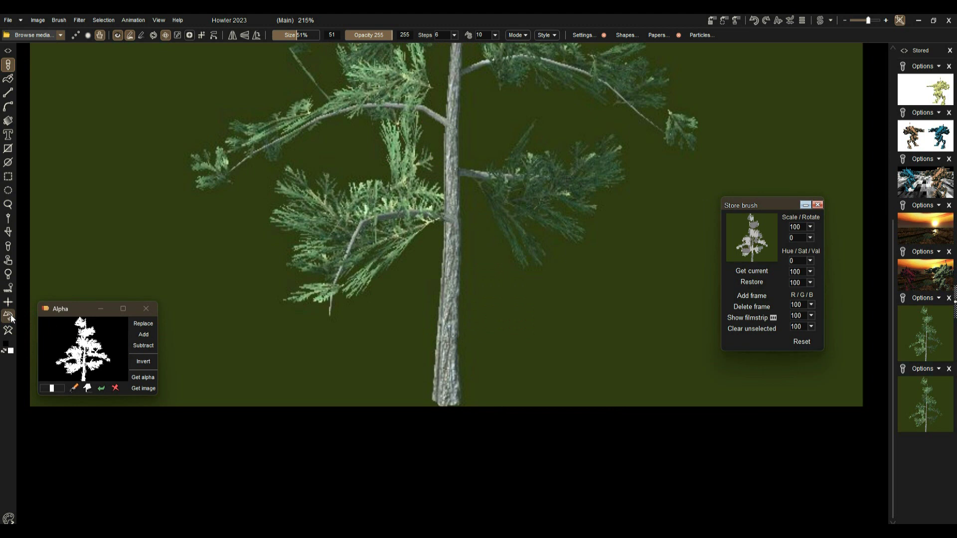
Step: Replace the selection with the stored tree alpha and paint out the stray selected patches beside the lower trunk
{"action": "left_click", "coordinate": [10, 315]}
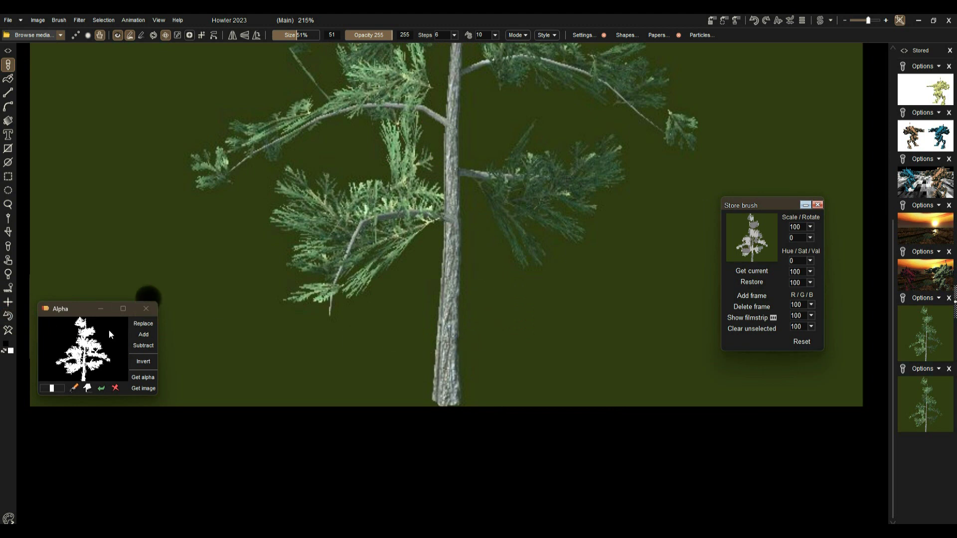
{"action": "left_click", "coordinate": [148, 325]}
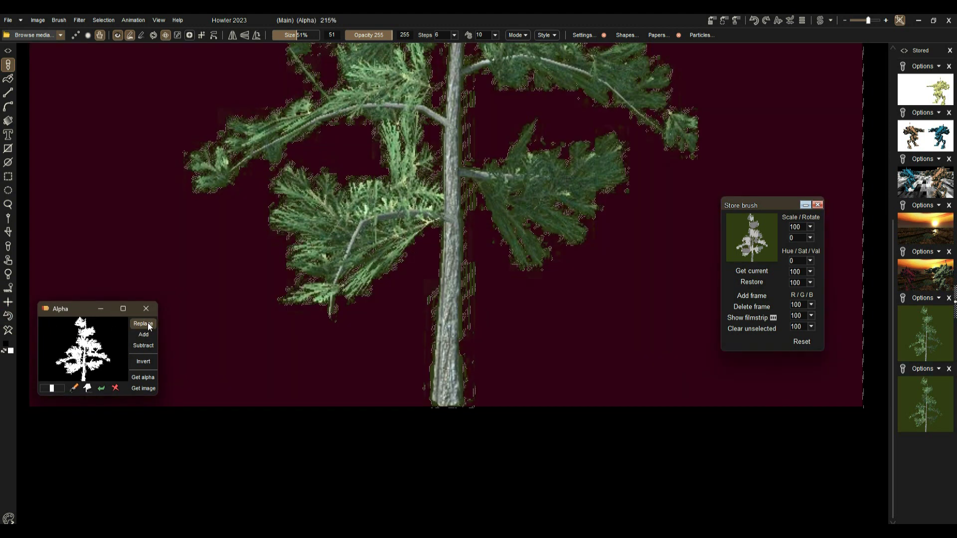
{"action": "left_click", "coordinate": [474, 302]}
{"action": "left_click_drag", "start_coordinate": [475, 307], "coordinate": [478, 404]}
Step: Paint out the stray selection along the whole right edge of the image, up to its top corner
{"action": "mouse_move", "coordinate": [862, 163]}
{"action": "left_mouse_down"}
{"action": "mouse_move", "coordinate": [853, 284]}
{"action": "mouse_move", "coordinate": [864, 424]}
{"action": "left_mouse_up"}
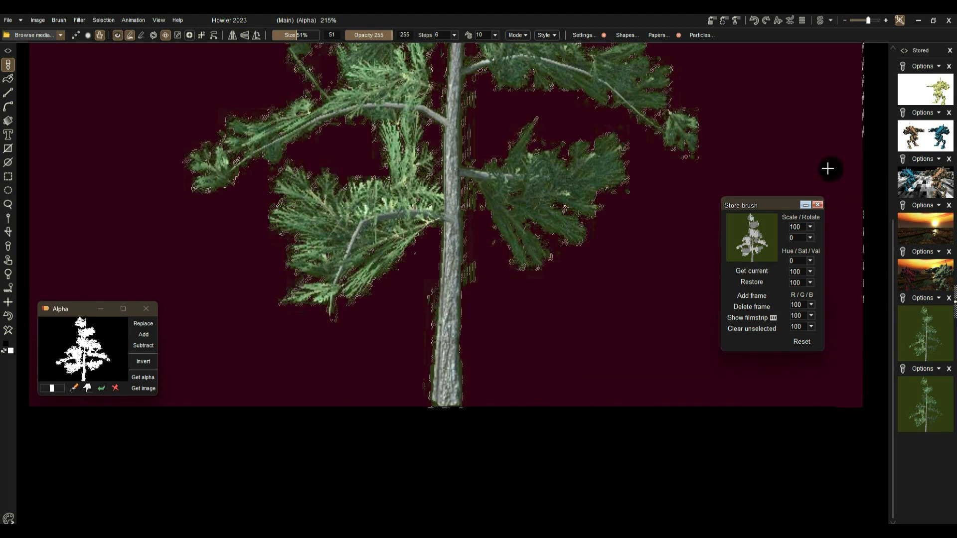
{"action": "left_click_drag", "start_coordinate": [813, 184], "coordinate": [481, 186]}
{"action": "left_click_drag", "start_coordinate": [547, 125], "coordinate": [569, 438]}
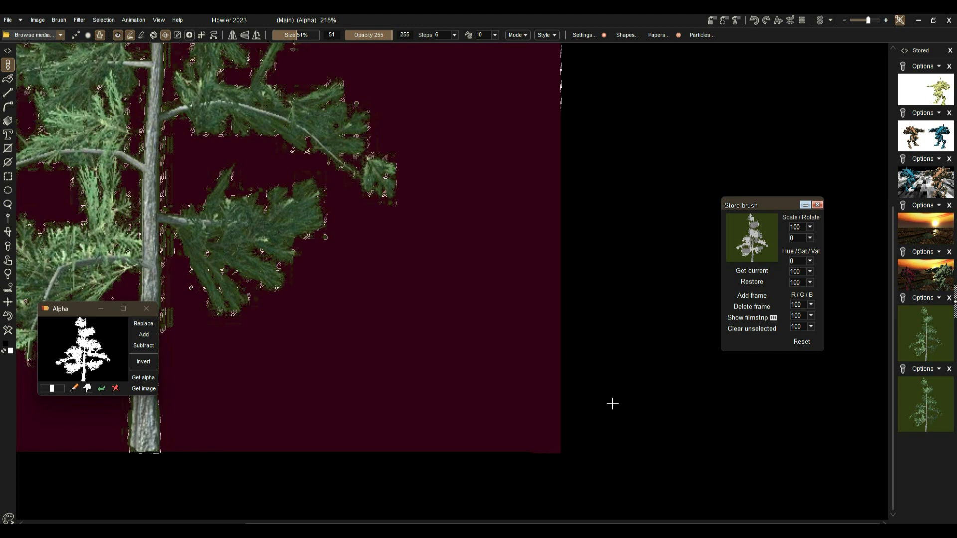
{"action": "left_click_drag", "start_coordinate": [559, 232], "coordinate": [562, 67]}
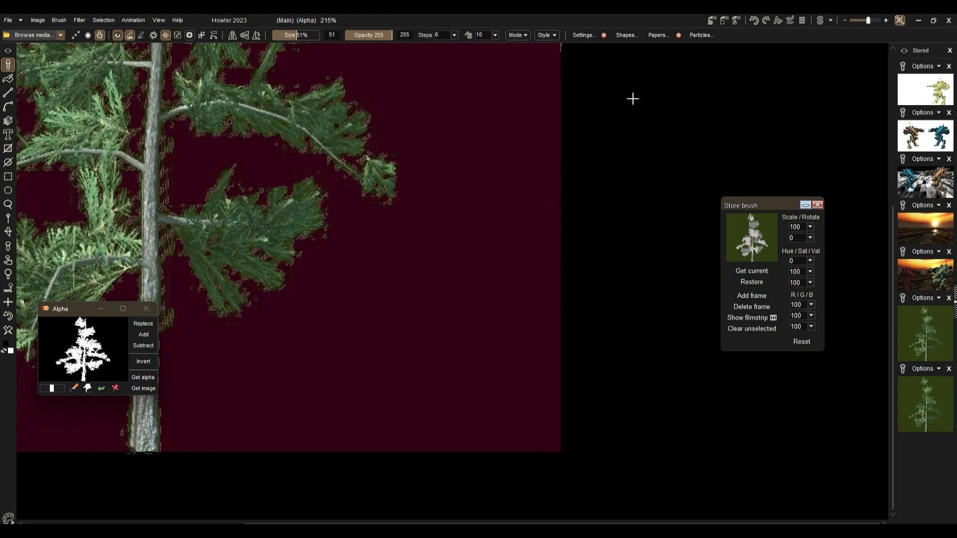
{"action": "scroll", "coordinate": [494, 284], "scroll_direction": "up", "scroll_amount": 5}
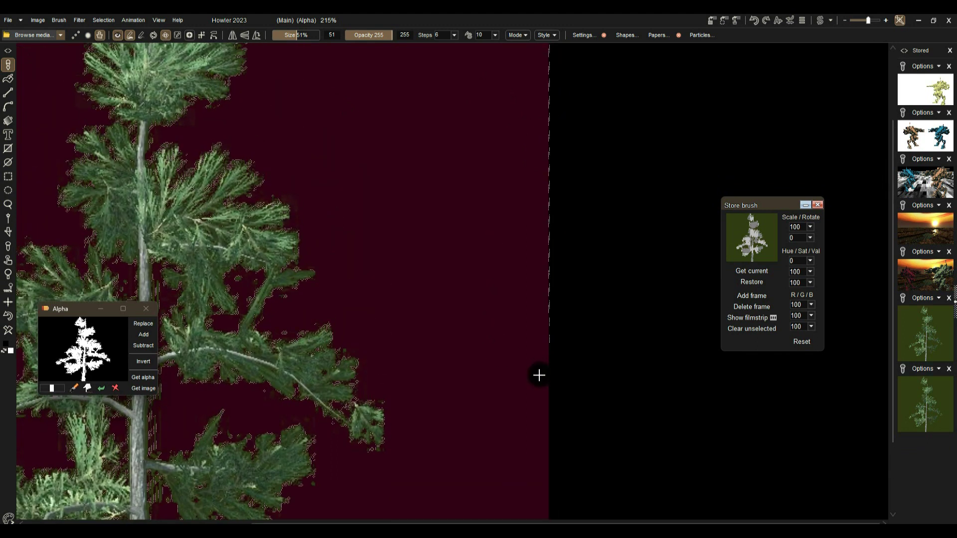
{"action": "left_click_drag", "start_coordinate": [550, 383], "coordinate": [551, 70]}
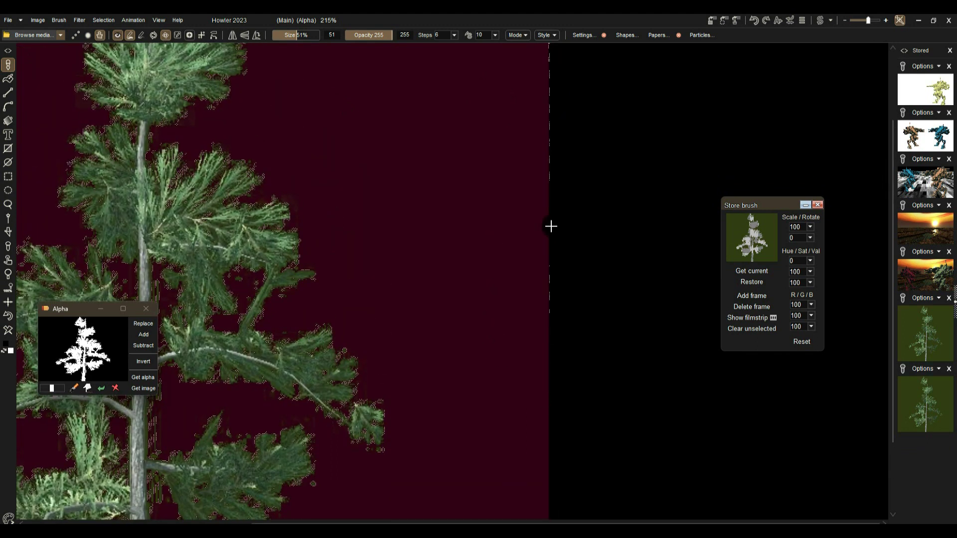
{"action": "left_click_drag", "start_coordinate": [547, 359], "coordinate": [550, 70]}
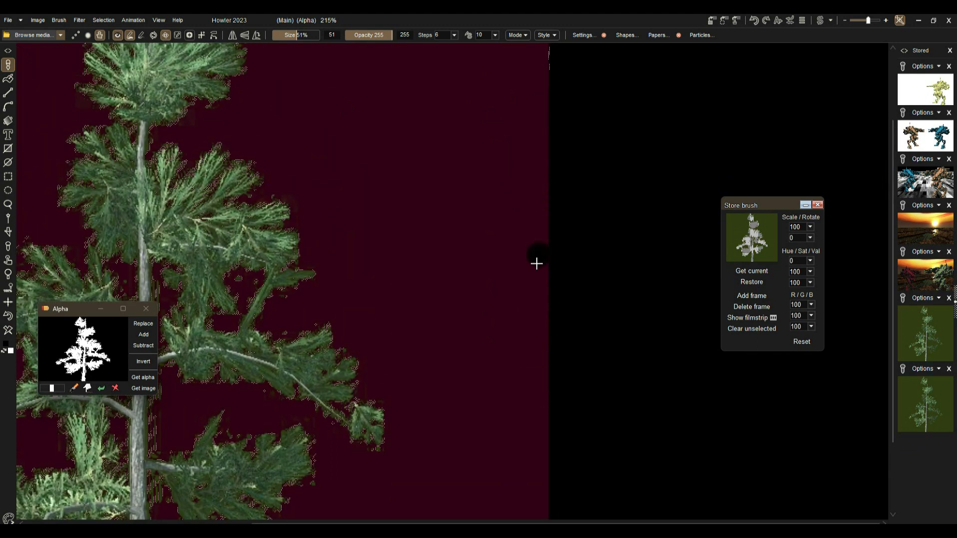
{"action": "scroll", "coordinate": [444, 222], "scroll_direction": "up", "scroll_amount": 5}
{"action": "mouse_move", "coordinate": [541, 349]}
{"action": "left_mouse_down"}
{"action": "mouse_move", "coordinate": [531, 83]}
{"action": "mouse_move", "coordinate": [529, 437]}
{"action": "left_mouse_up"}
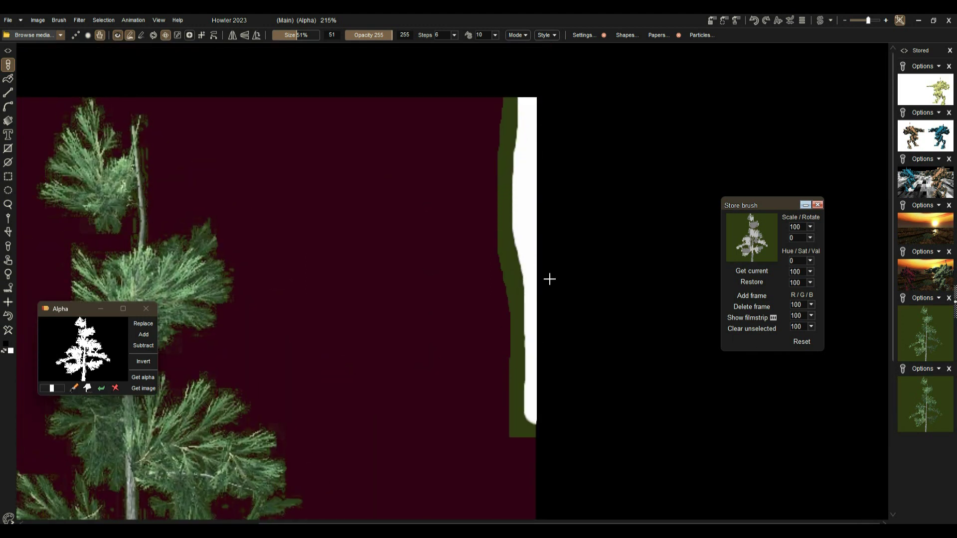
{"action": "mouse_move", "coordinate": [534, 100]}
{"action": "left_mouse_down"}
{"action": "mouse_move", "coordinate": [524, 184]}
{"action": "mouse_move", "coordinate": [539, 239]}
{"action": "mouse_move", "coordinate": [591, 323]}
{"action": "mouse_move", "coordinate": [568, 399]}
{"action": "left_mouse_up"}
{"action": "mouse_move", "coordinate": [558, 223]}
{"action": "left_mouse_down"}
{"action": "mouse_move", "coordinate": [517, 223]}
{"action": "mouse_move", "coordinate": [474, 357]}
{"action": "mouse_move", "coordinate": [559, 327]}
{"action": "left_mouse_up"}
Step: Paint out the stray selection beside the thin trunk at the treetop and around its tip
{"action": "mouse_move", "coordinate": [290, 190]}
{"action": "left_mouse_down"}
{"action": "mouse_move", "coordinate": [523, 200]}
{"action": "mouse_move", "coordinate": [626, 188]}
{"action": "left_mouse_up"}
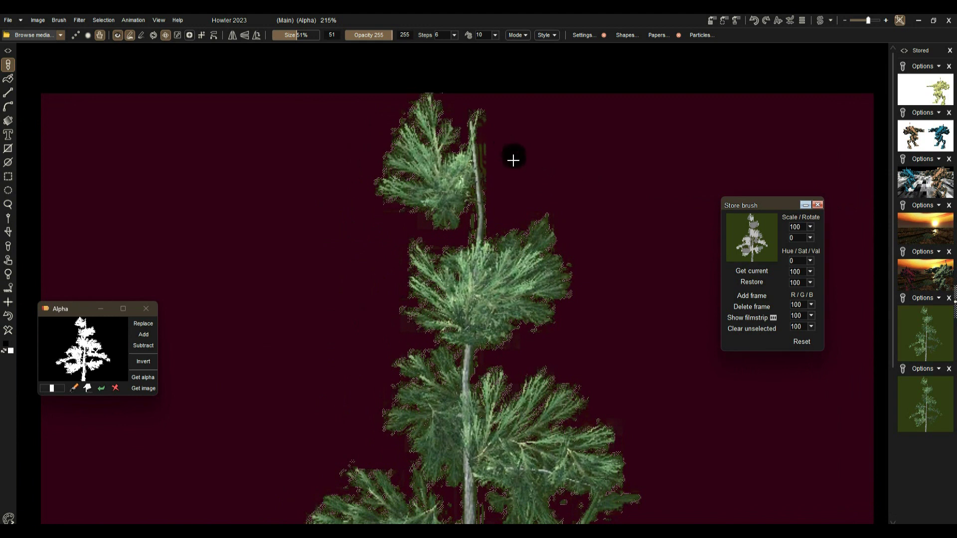
{"action": "scroll", "coordinate": [505, 176], "scroll_direction": "up", "scroll_amount": 1}
{"action": "scroll", "coordinate": [504, 176], "scroll_direction": "up", "scroll_amount": 2}
{"action": "left_click_drag", "start_coordinate": [508, 169], "coordinate": [374, 333]}
{"action": "mouse_move", "coordinate": [357, 202]}
{"action": "left_mouse_down"}
{"action": "mouse_move", "coordinate": [335, 223]}
{"action": "mouse_move", "coordinate": [352, 343]}
{"action": "left_mouse_up"}
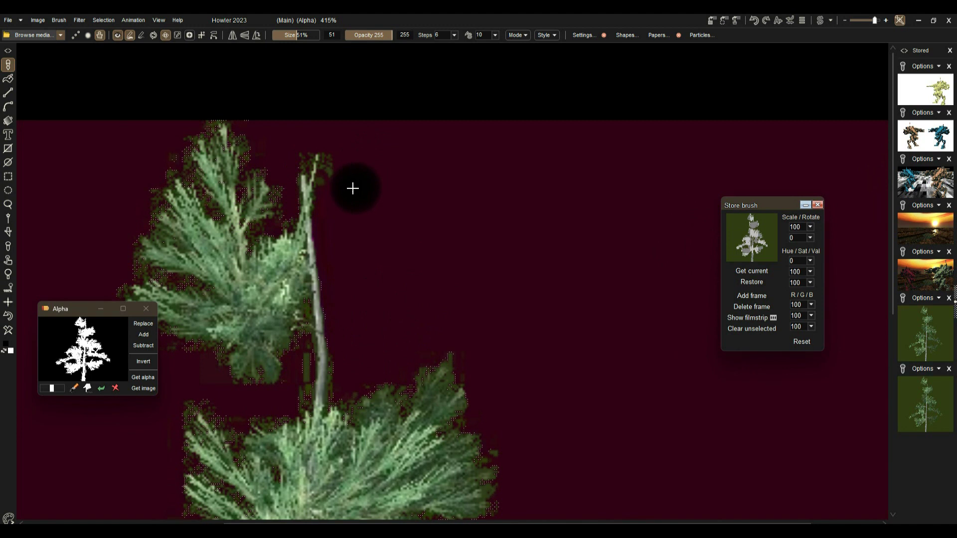
{"action": "left_click_drag", "start_coordinate": [301, 133], "coordinate": [292, 145]}
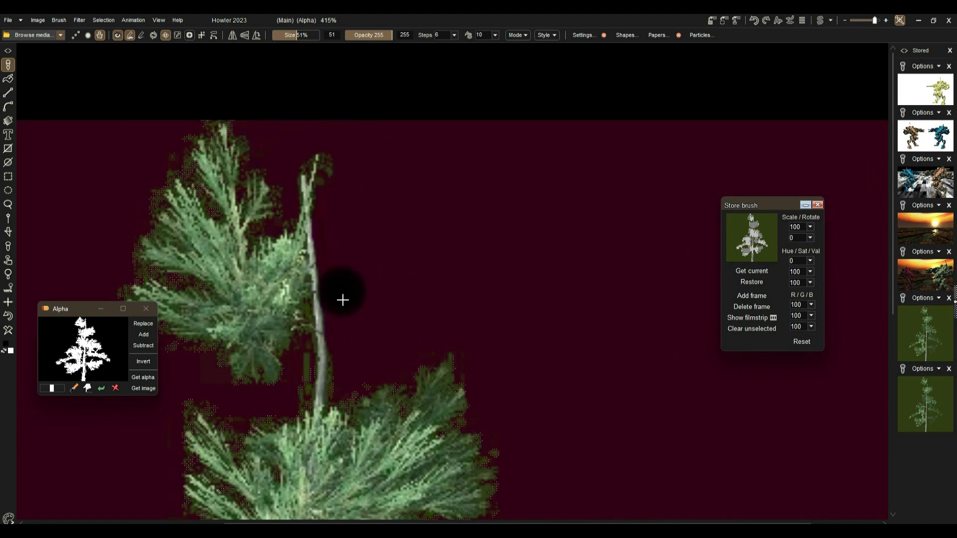
{"action": "left_click", "coordinate": [353, 359]}
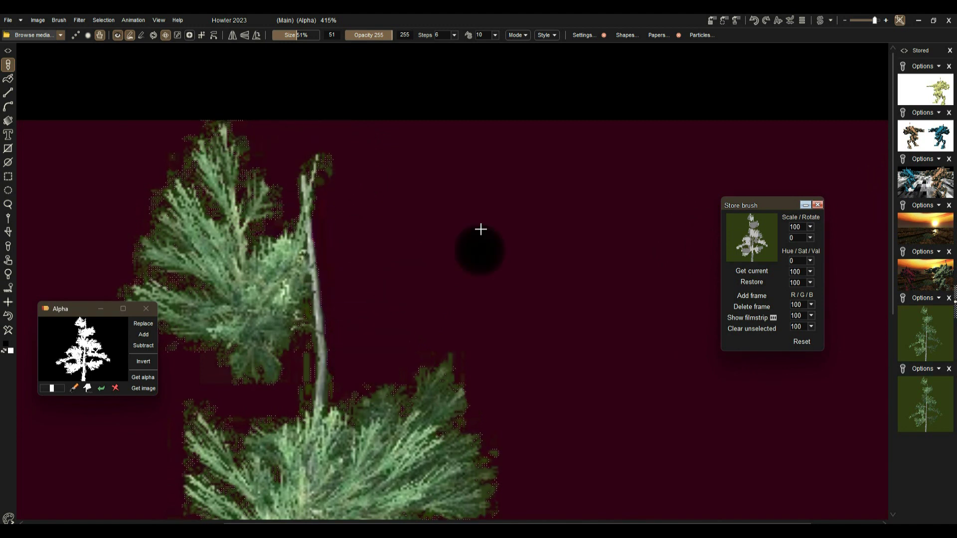
Step: Check the selection around the middle branches with the overlay turned off, and turn the overlay back on
{"action": "scroll", "coordinate": [508, 227], "scroll_direction": "down", "scroll_amount": 5}
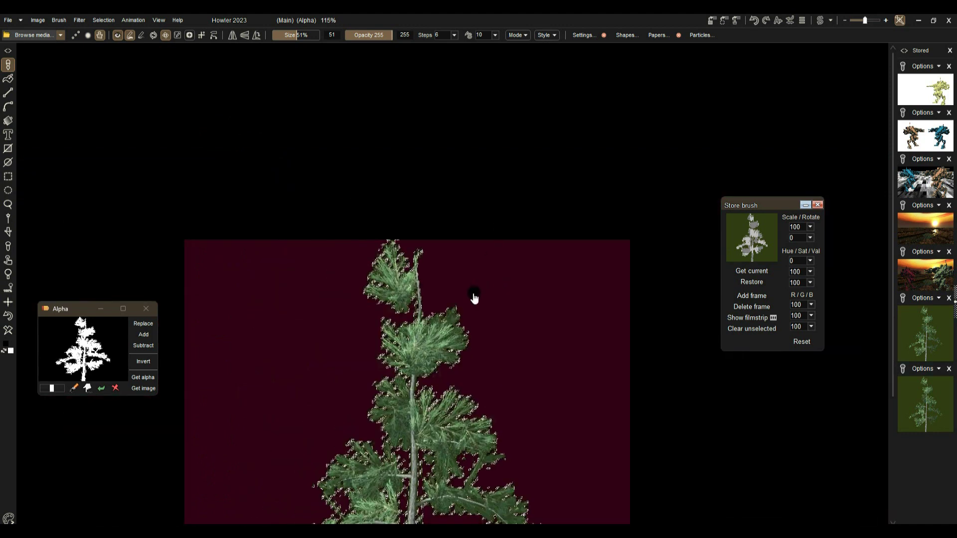
{"action": "left_click_drag", "start_coordinate": [463, 129], "coordinate": [464, 128]}
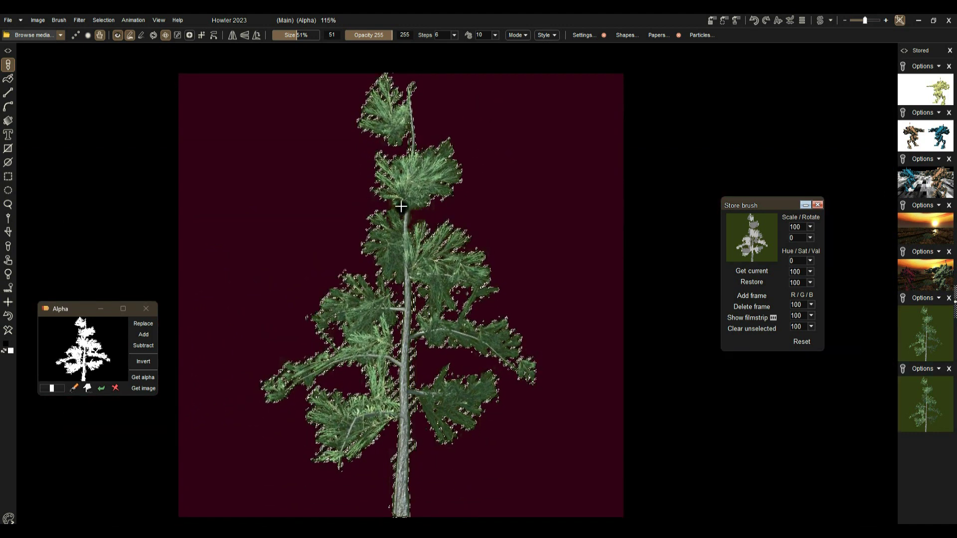
{"action": "scroll", "coordinate": [414, 313], "scroll_direction": "up", "scroll_amount": 2}
{"action": "scroll", "coordinate": [415, 314], "scroll_direction": "up", "scroll_amount": 4}
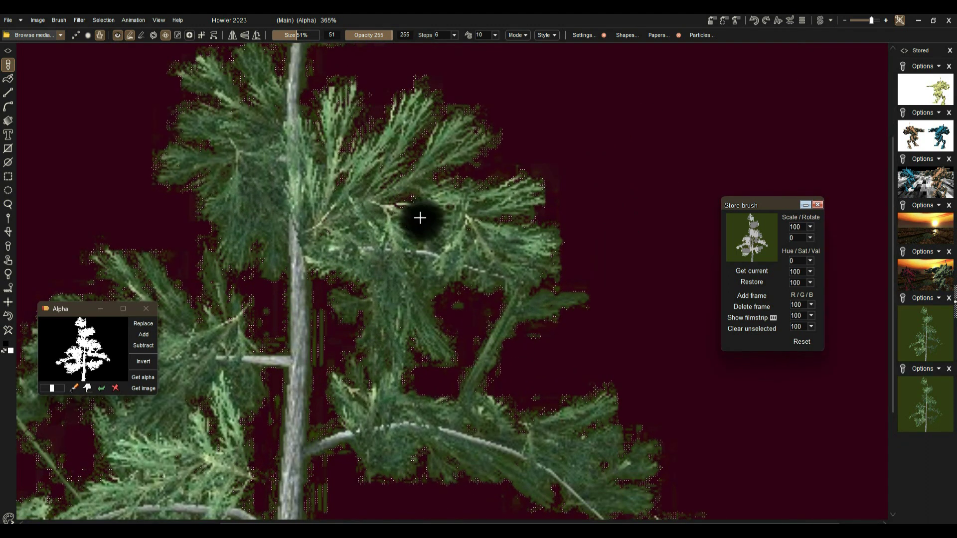
{"action": "left_click", "coordinate": [98, 20]}
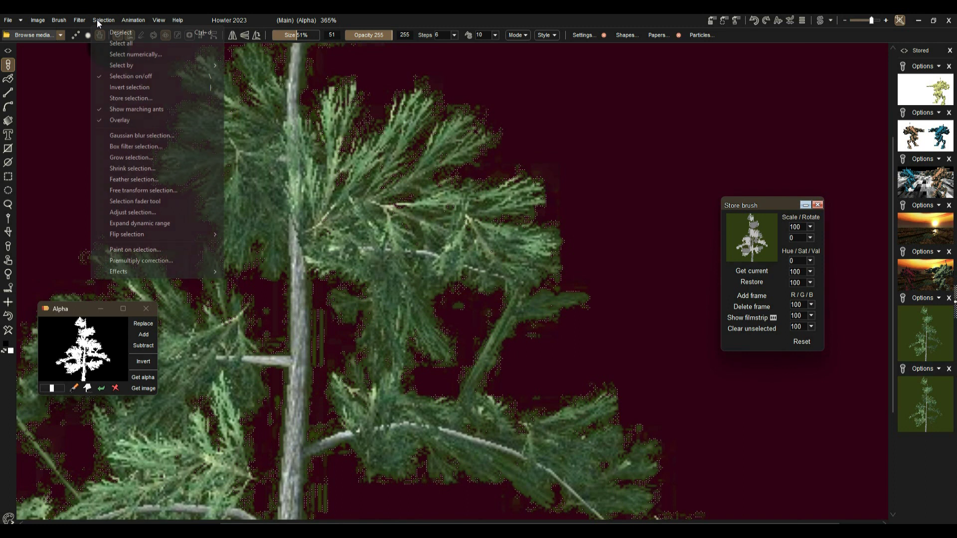
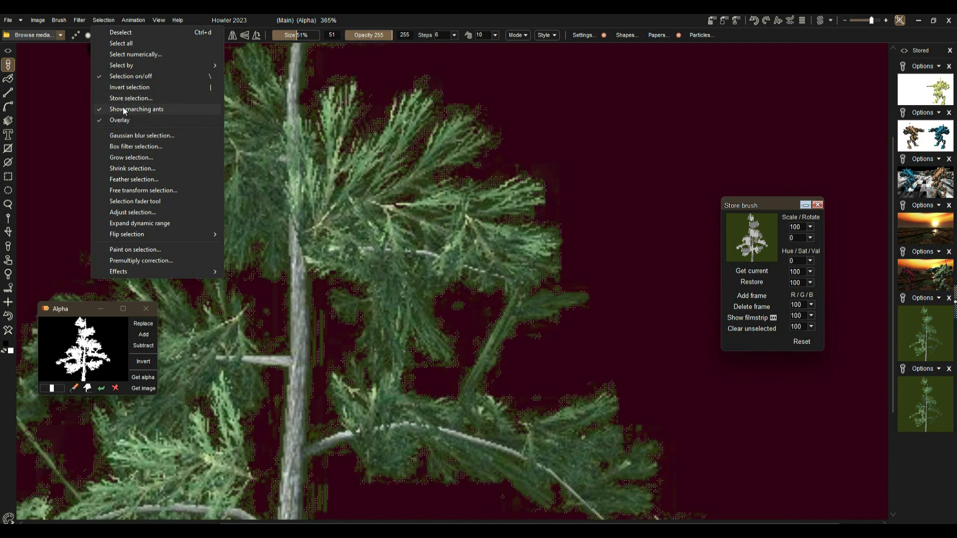
{"action": "left_click", "coordinate": [124, 120]}
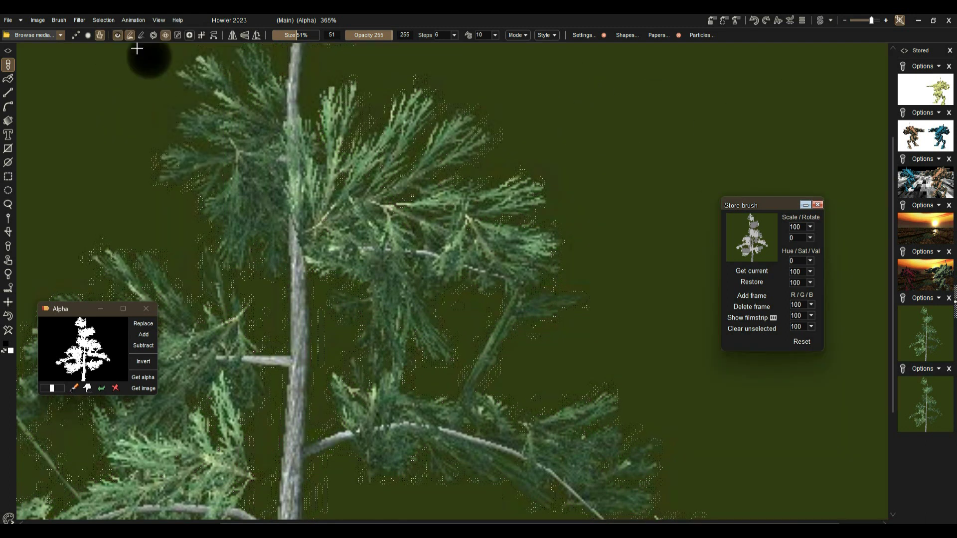
{"action": "left_click", "coordinate": [104, 20]}
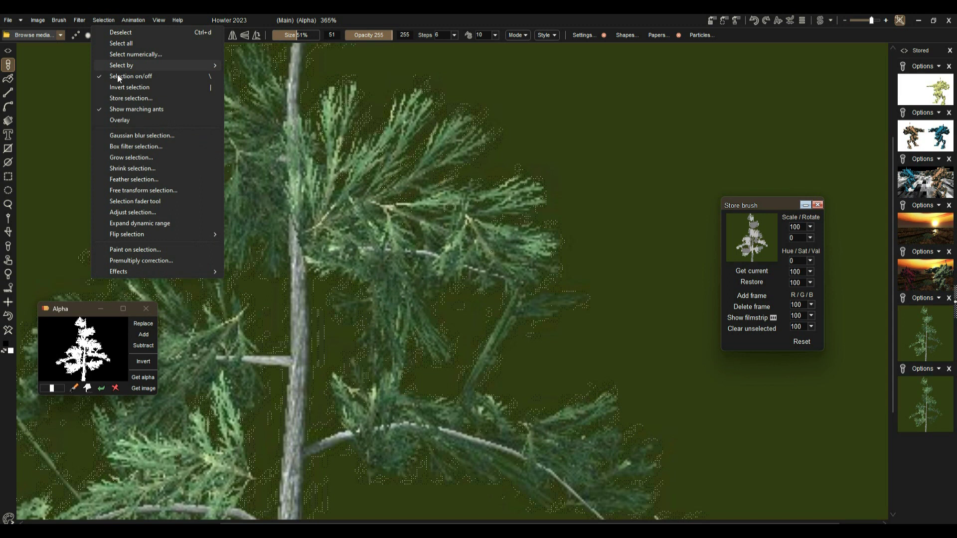
{"action": "left_click", "coordinate": [125, 123]}
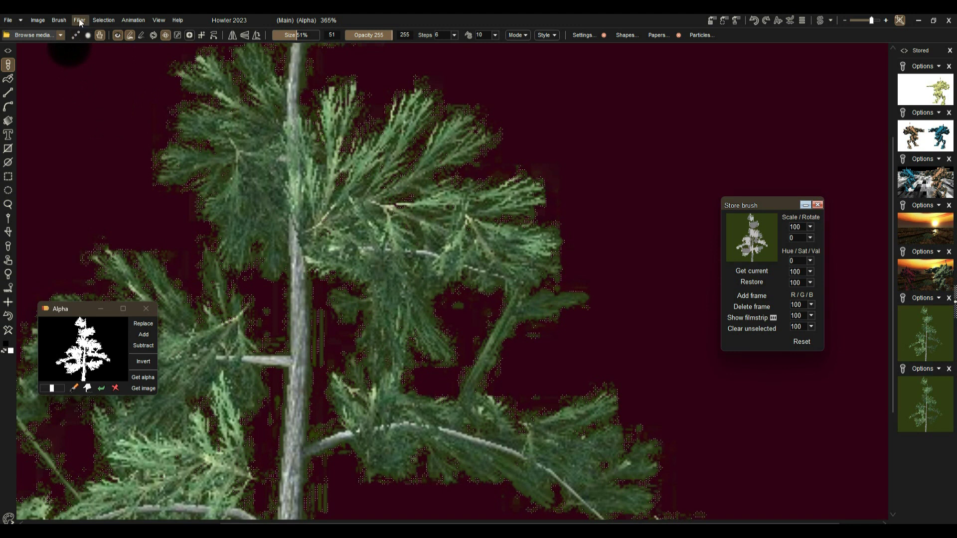
Step: Store the cleaned selection as a second alpha and store a copy of the current image
{"action": "left_click", "coordinate": [108, 21]}
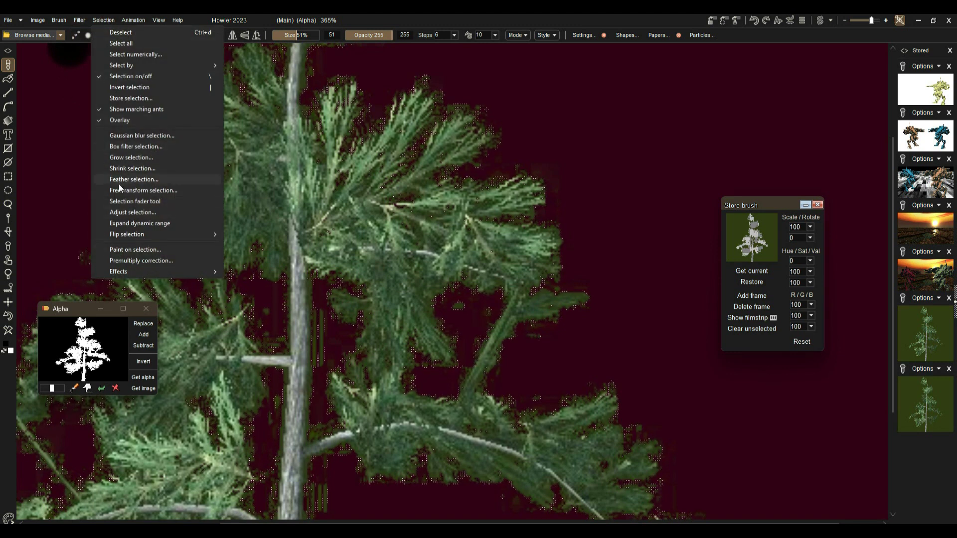
{"action": "left_click", "coordinate": [115, 100]}
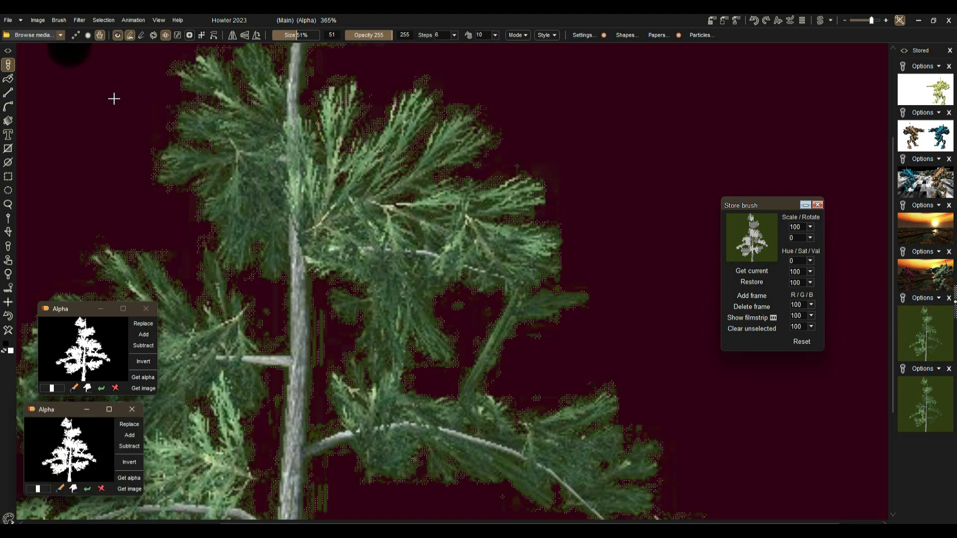
{"action": "left_click", "coordinate": [713, 21]}
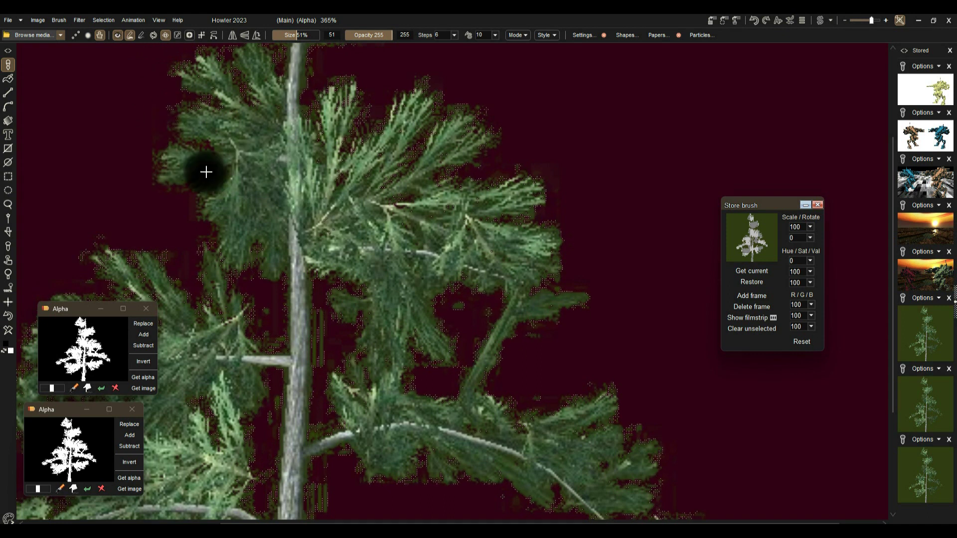
Step: Shrink the tree selection by 1
{"action": "left_click", "coordinate": [104, 19]}
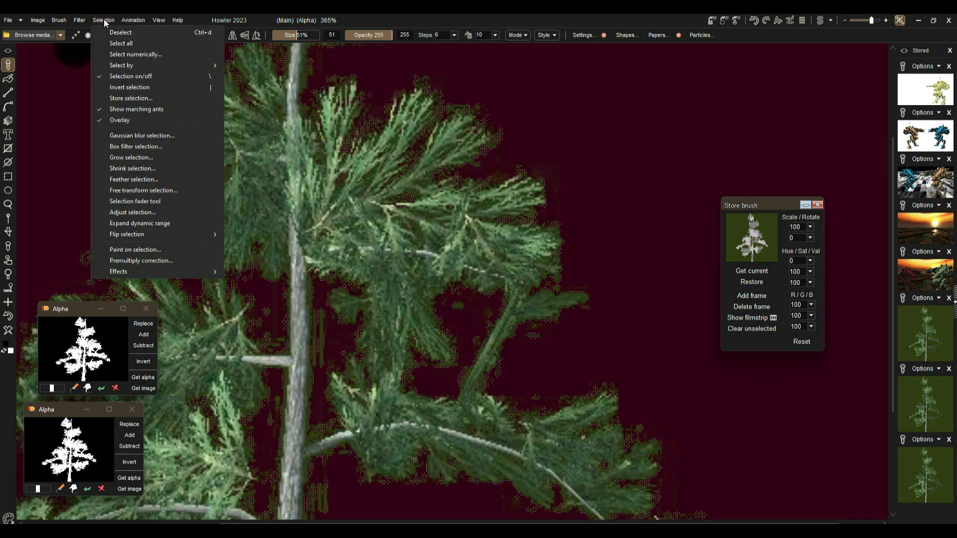
{"action": "left_click", "coordinate": [127, 172]}
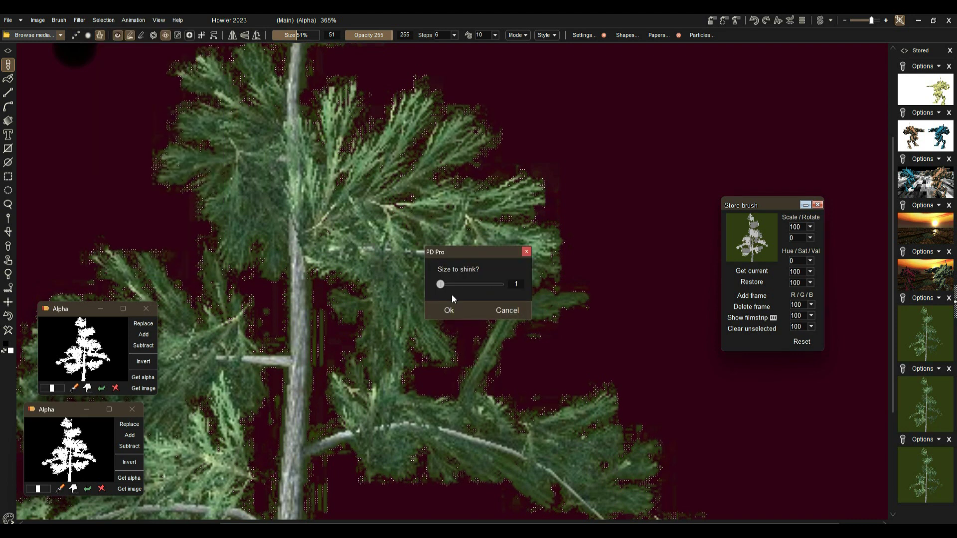
{"action": "left_click", "coordinate": [450, 309]}
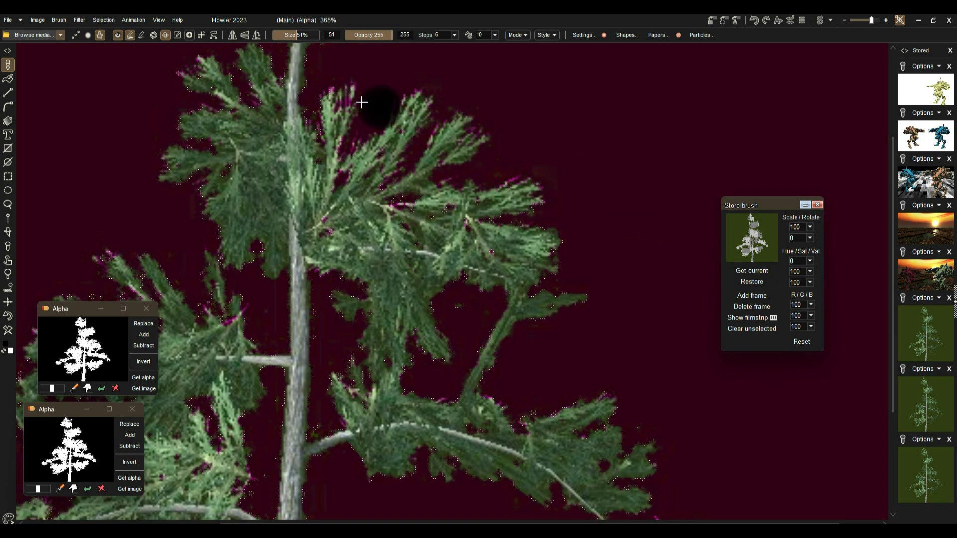
Step: Soften the tree selection with a box filter at level 2, previewing the alpha
{"action": "left_click", "coordinate": [104, 20]}
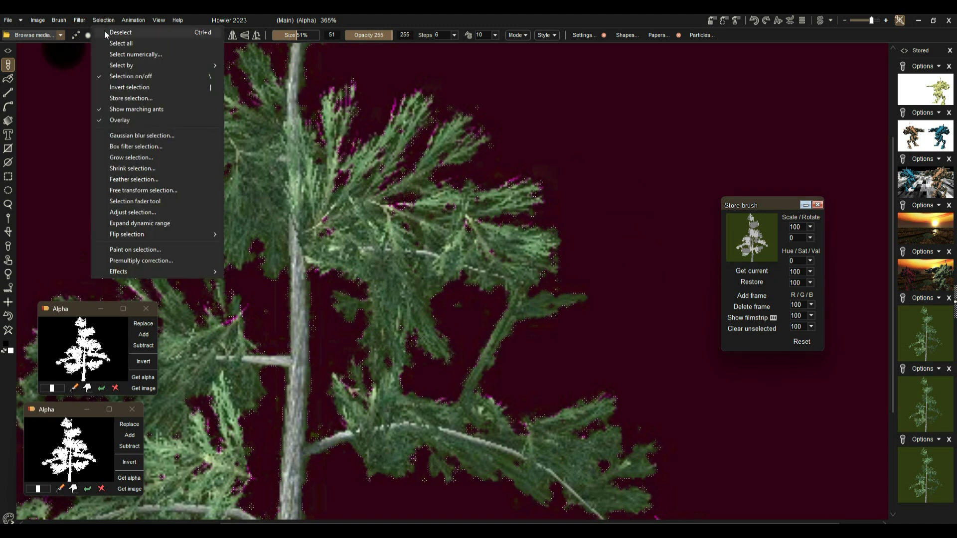
{"action": "left_click", "coordinate": [127, 146]}
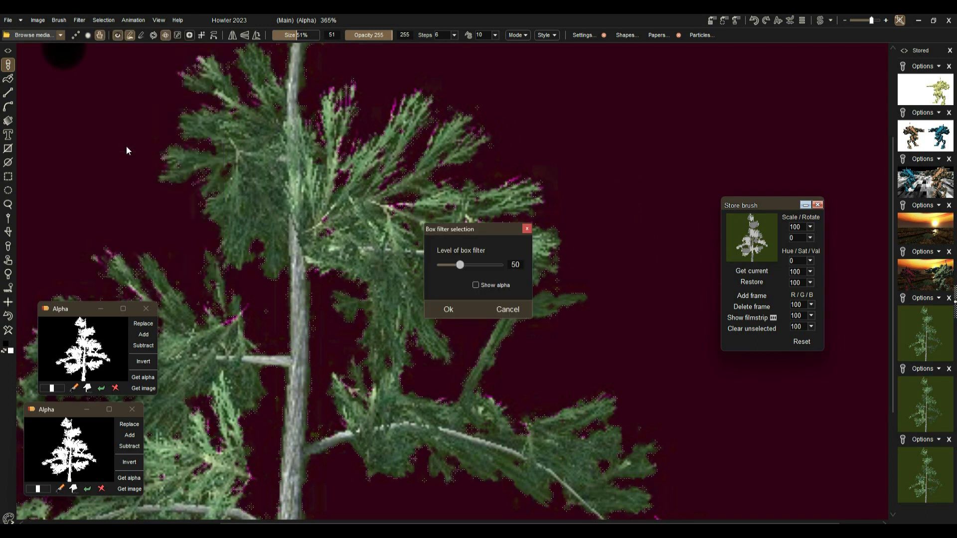
{"action": "left_click", "coordinate": [476, 285]}
{"action": "mouse_move", "coordinate": [460, 266]}
{"action": "left_mouse_down"}
{"action": "mouse_move", "coordinate": [470, 269]}
{"action": "mouse_move", "coordinate": [442, 270]}
{"action": "left_mouse_up"}
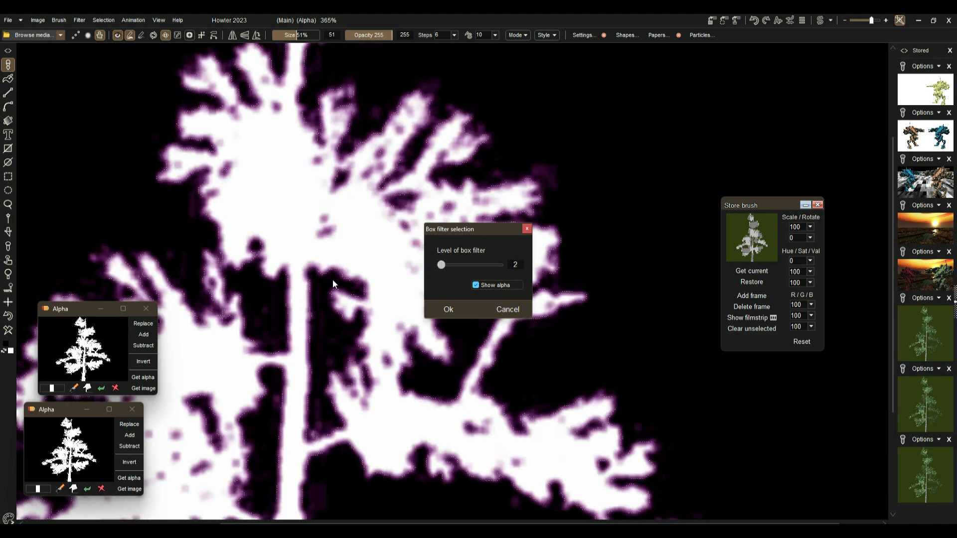
{"action": "left_click", "coordinate": [448, 309]}
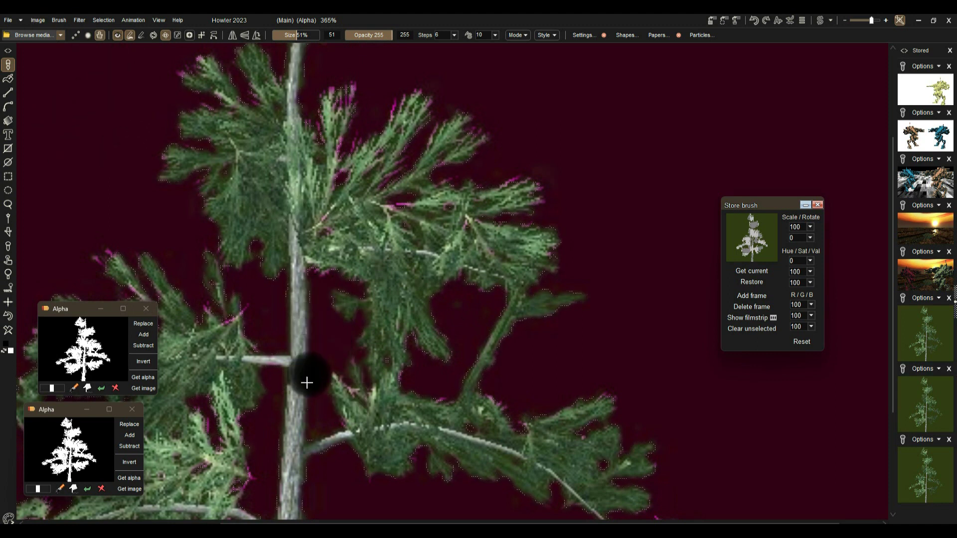
Step: Shrink the tree selection once more, judging its edge around the trunk and upper branches
{"action": "scroll", "coordinate": [301, 337], "scroll_direction": "up", "scroll_amount": 1}
{"action": "scroll", "coordinate": [300, 349], "scroll_direction": "up", "scroll_amount": 2}
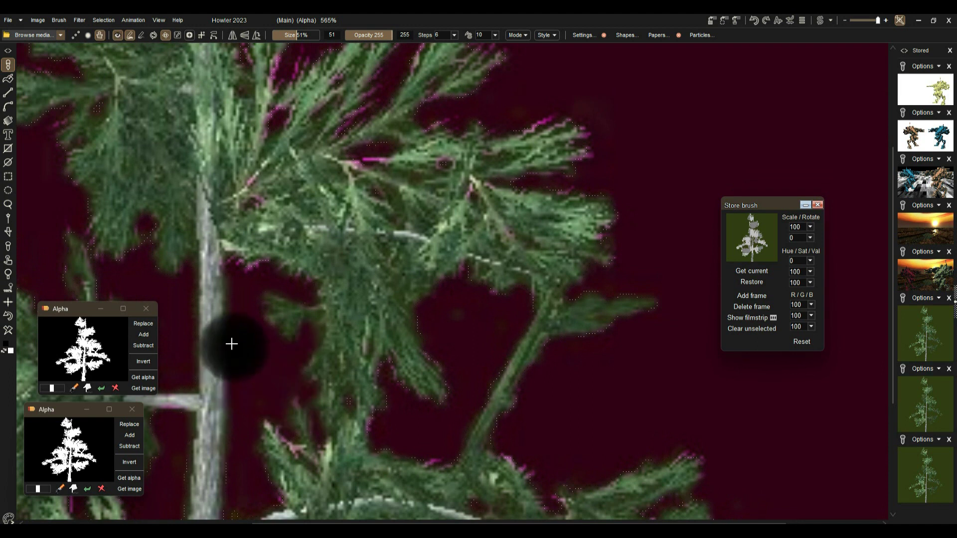
{"action": "scroll", "coordinate": [260, 312], "scroll_direction": "up", "scroll_amount": 2}
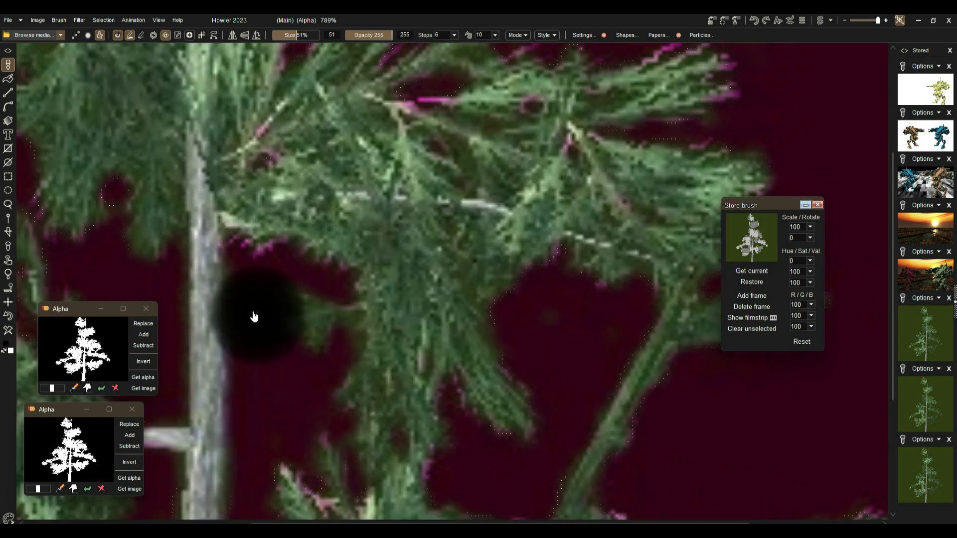
{"action": "mouse_move", "coordinate": [254, 316]}
{"action": "left_mouse_down"}
{"action": "mouse_move", "coordinate": [359, 299]}
{"action": "mouse_move", "coordinate": [354, 246]}
{"action": "left_mouse_up"}
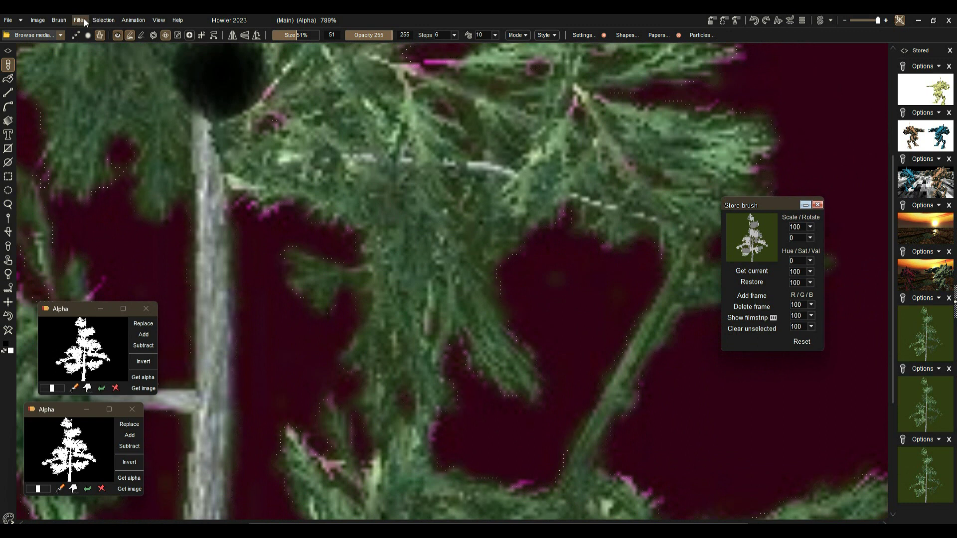
{"action": "left_click", "coordinate": [103, 20]}
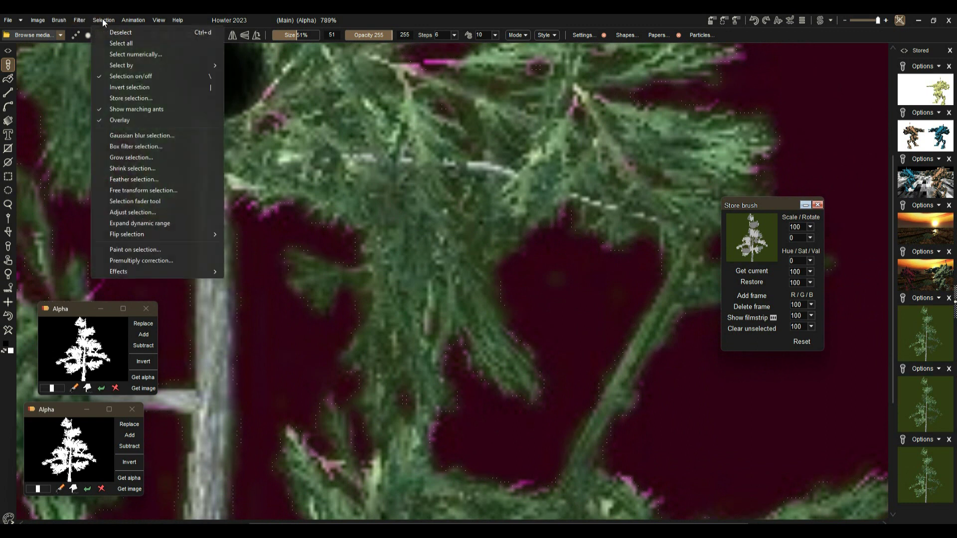
{"action": "left_click", "coordinate": [126, 169]}
{"action": "left_click", "coordinate": [448, 310]}
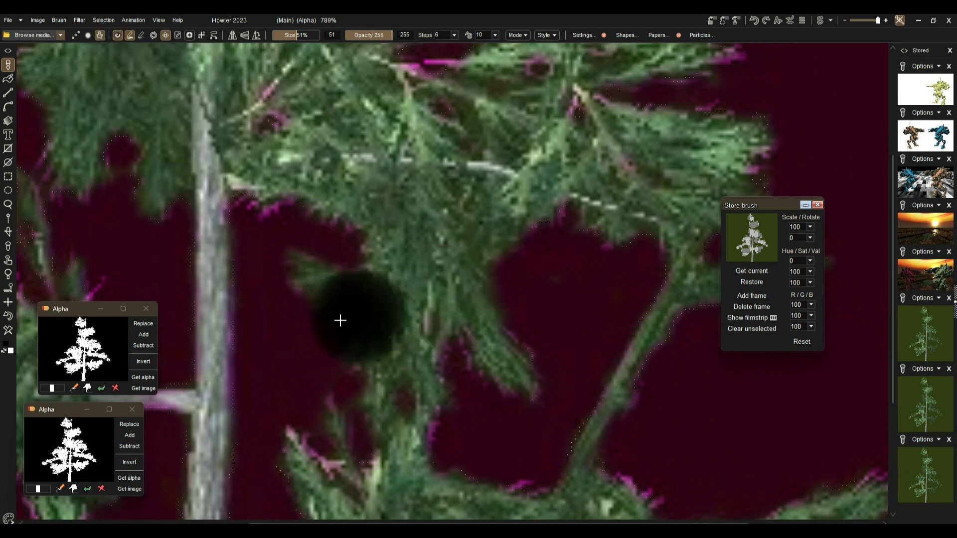
Step: Examine the tightened selection edges along the trunk and the middle and lower branches
{"action": "left_click_drag", "start_coordinate": [327, 331], "coordinate": [623, 188]}
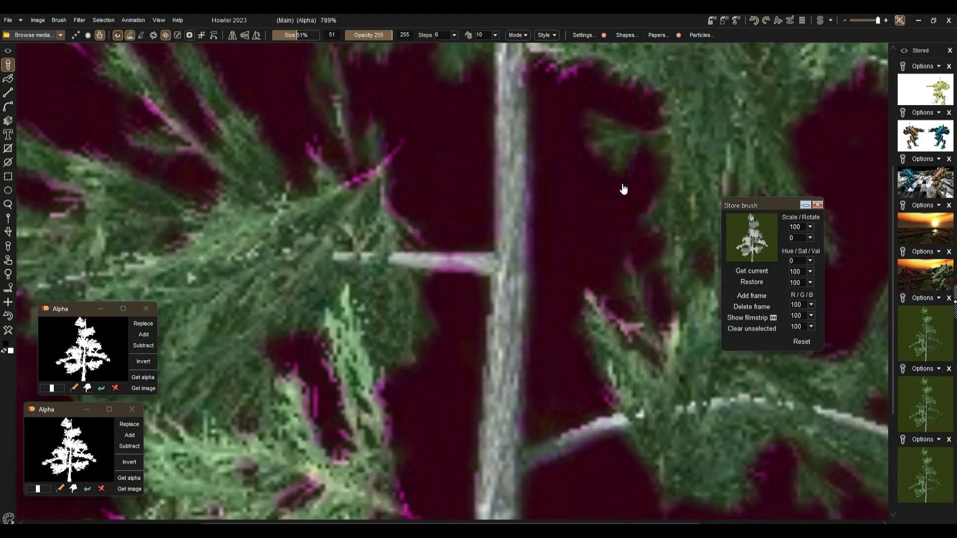
{"action": "scroll", "coordinate": [526, 240], "scroll_direction": "down", "scroll_amount": 2}
{"action": "scroll", "coordinate": [526, 240], "scroll_direction": "down", "scroll_amount": 3}
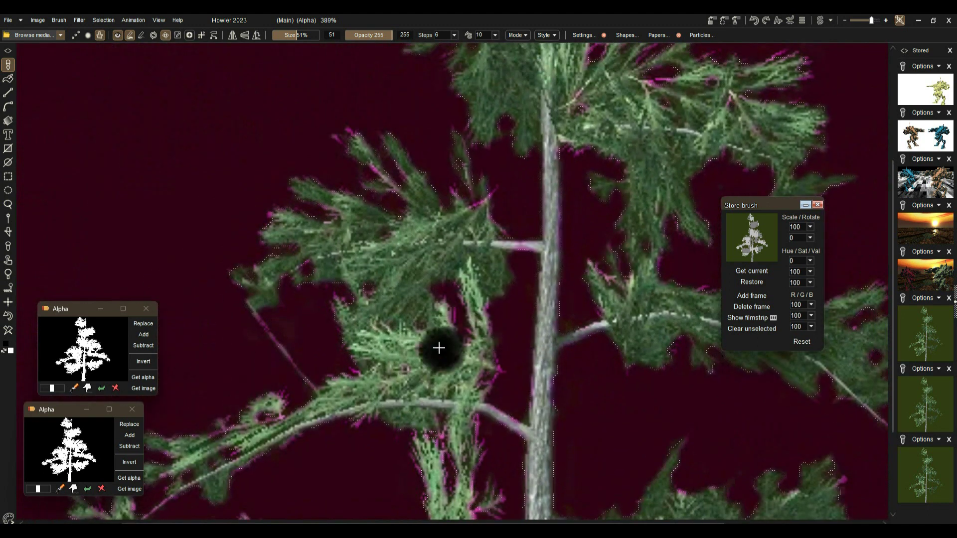
{"action": "left_click_drag", "start_coordinate": [438, 346], "coordinate": [316, 167]}
{"action": "scroll", "coordinate": [352, 223], "scroll_direction": "up", "scroll_amount": 1}
{"action": "scroll", "coordinate": [351, 223], "scroll_direction": "down", "scroll_amount": 2}
{"action": "left_click_drag", "start_coordinate": [433, 197], "coordinate": [555, 143]}
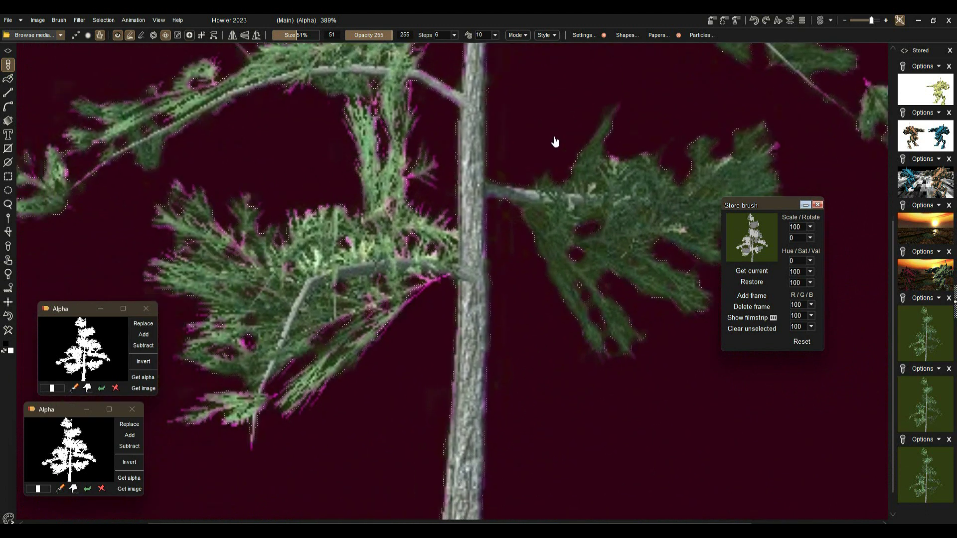
{"action": "scroll", "coordinate": [523, 186], "scroll_direction": "up", "scroll_amount": 2}
{"action": "scroll", "coordinate": [428, 204], "scroll_direction": "up", "scroll_amount": 2}
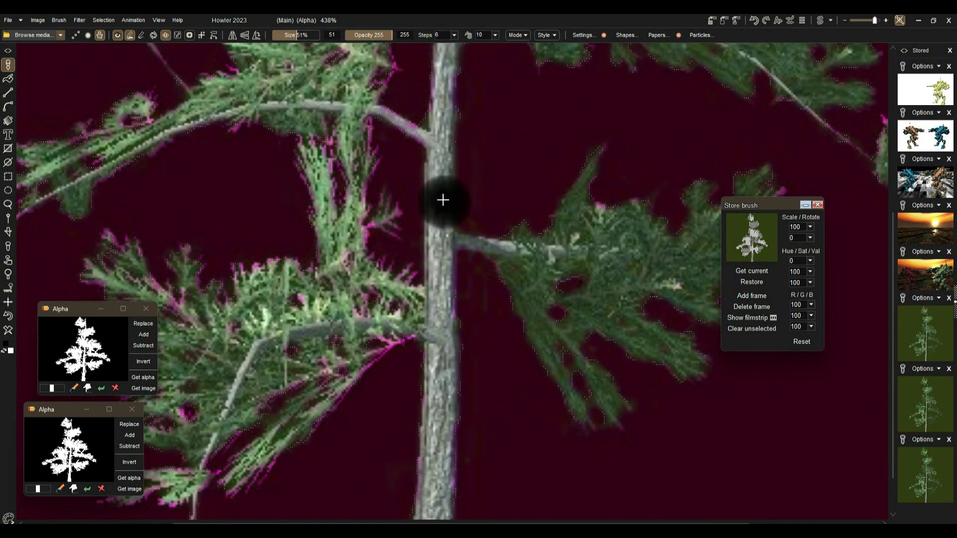
Step: Apply a color emboss to the selected tree, lowering the level of emboss to roughly half
{"action": "left_click", "coordinate": [80, 20]}
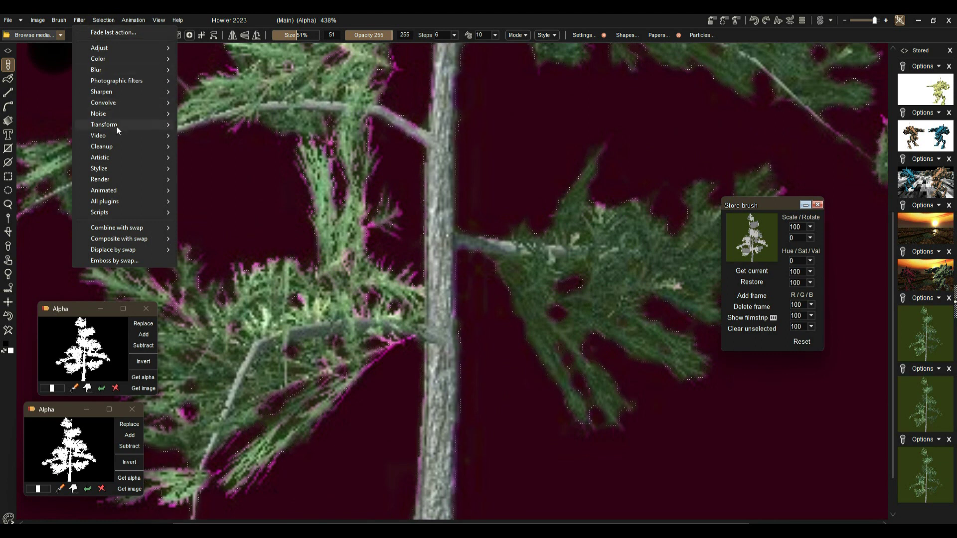
{"action": "mouse_move", "coordinate": [108, 106]}
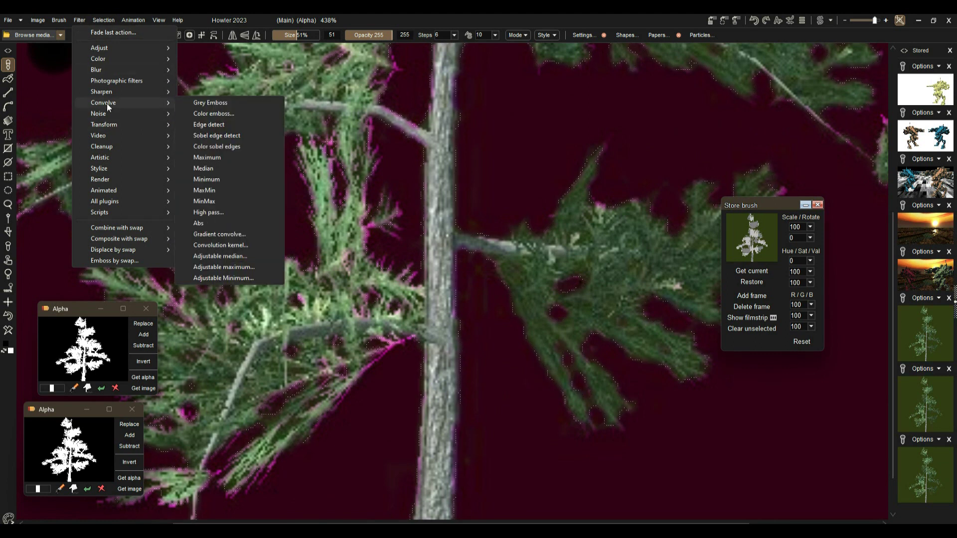
{"action": "left_click", "coordinate": [211, 115]}
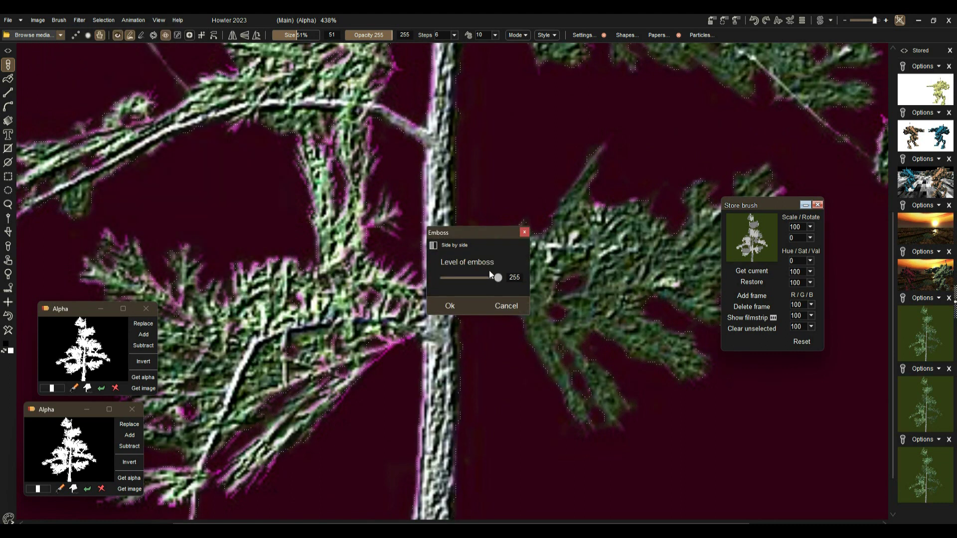
{"action": "left_click_drag", "start_coordinate": [502, 278], "coordinate": [466, 278]}
{"action": "left_click", "coordinate": [451, 306]}
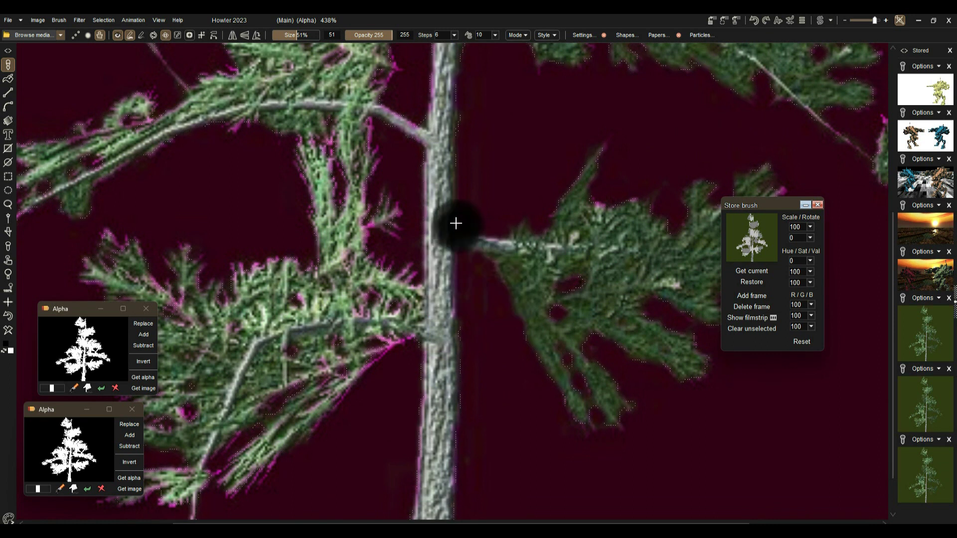
Step: Store a copy of the embossed tree image and bring the whole tree into view
{"action": "scroll", "coordinate": [455, 228], "scroll_direction": "down", "scroll_amount": 5}
{"action": "scroll", "coordinate": [491, 172], "scroll_direction": "up", "scroll_amount": 3}
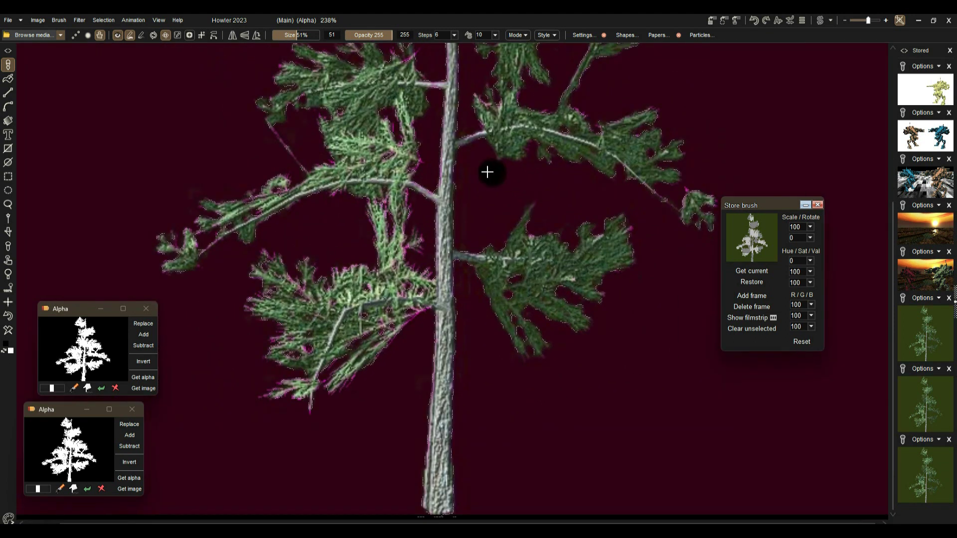
{"action": "left_click_drag", "start_coordinate": [341, 159], "coordinate": [335, 274]}
{"action": "left_click", "coordinate": [712, 21]}
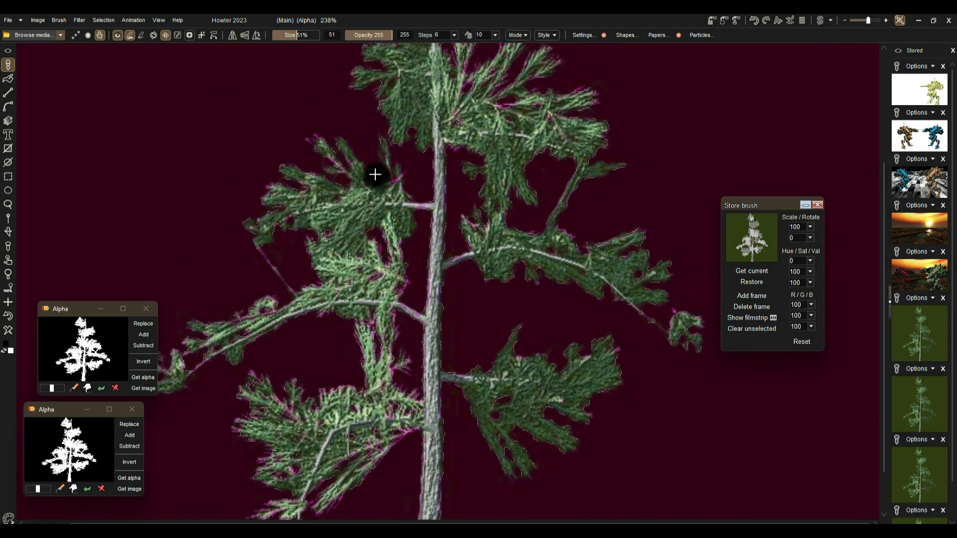
{"action": "scroll", "coordinate": [395, 145], "scroll_direction": "down", "scroll_amount": 5}
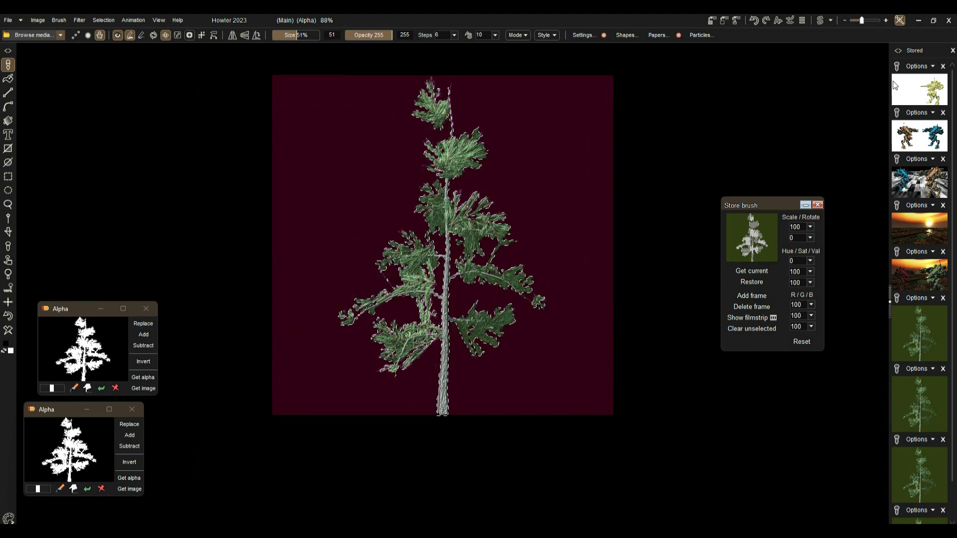
Step: Switch to the Foliage folder in File Explorer and open PineTree01.obj with Notepad++
{"action": "key", "text": "alt+Tab"}
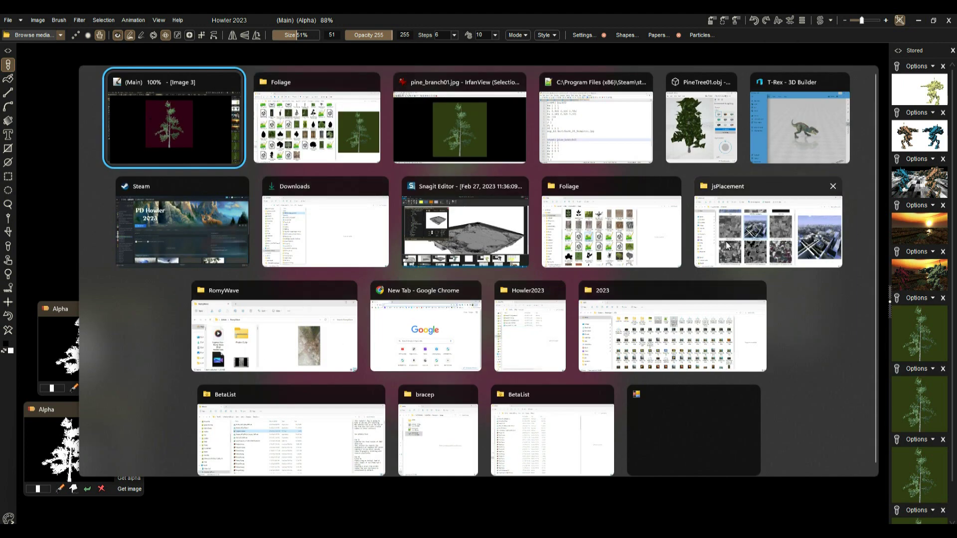
{"action": "left_click", "coordinate": [288, 146]}
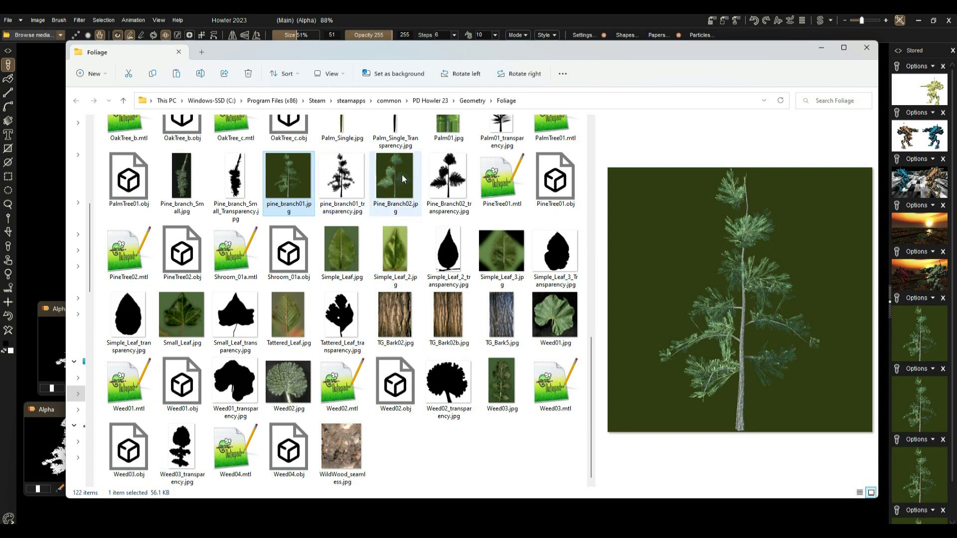
{"action": "left_click", "coordinate": [502, 179]}
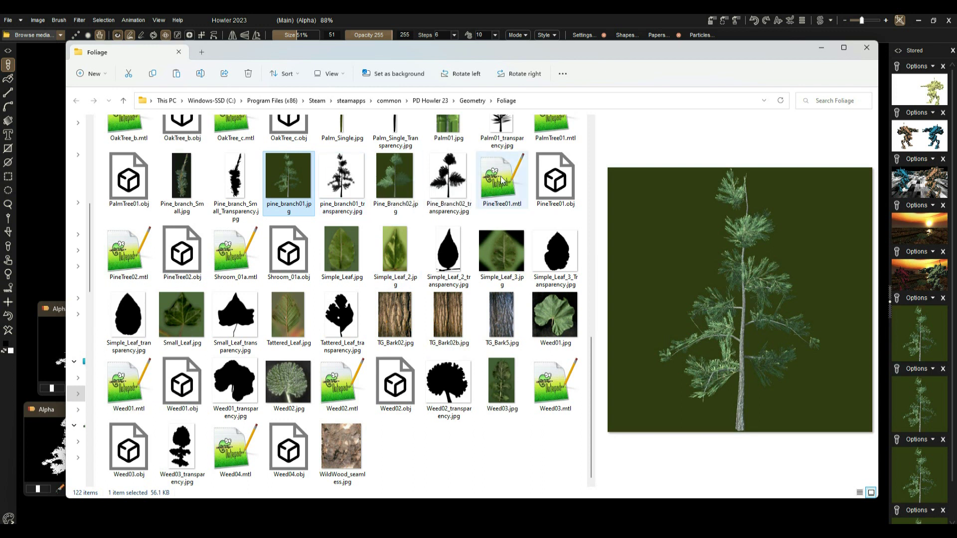
{"action": "left_click", "coordinate": [556, 181]}
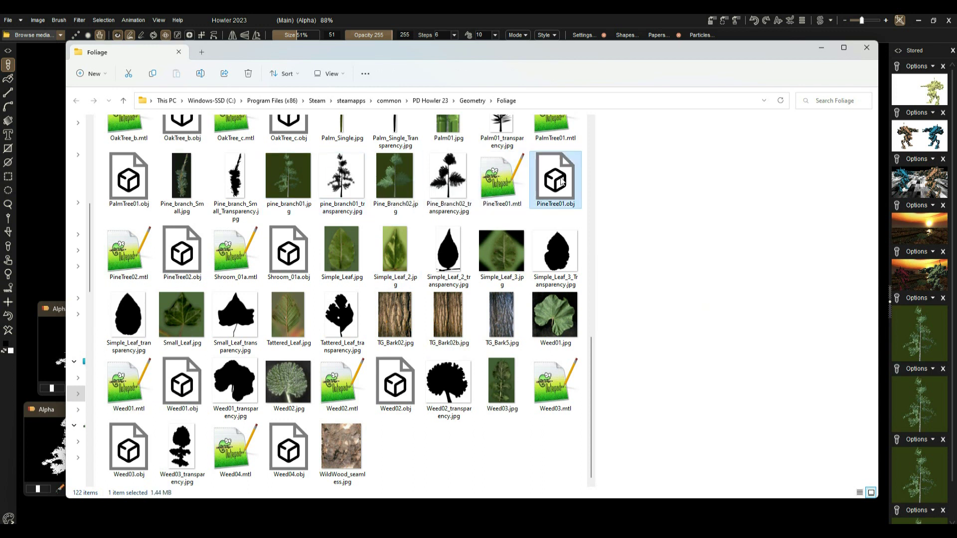
{"action": "left_click", "coordinate": [501, 168]}
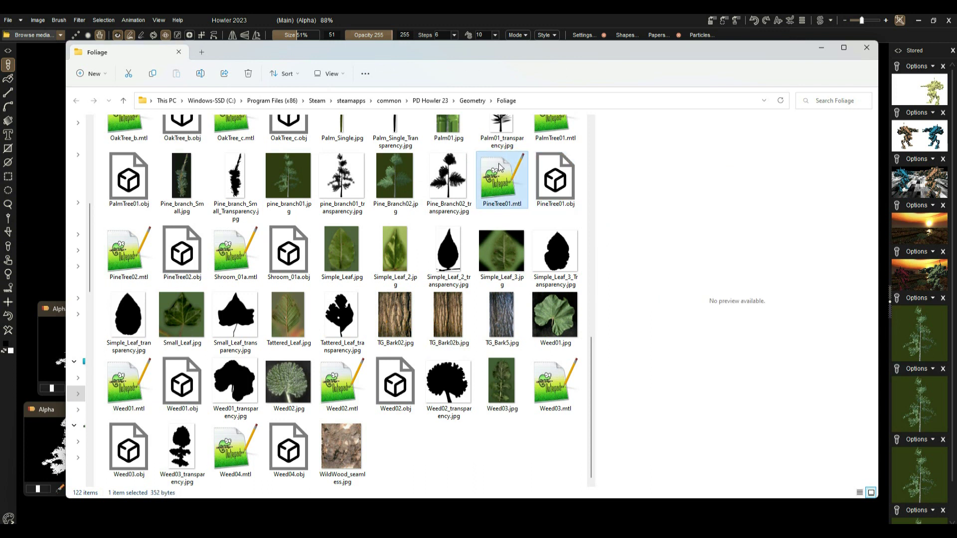
{"action": "left_click", "coordinate": [554, 176]}
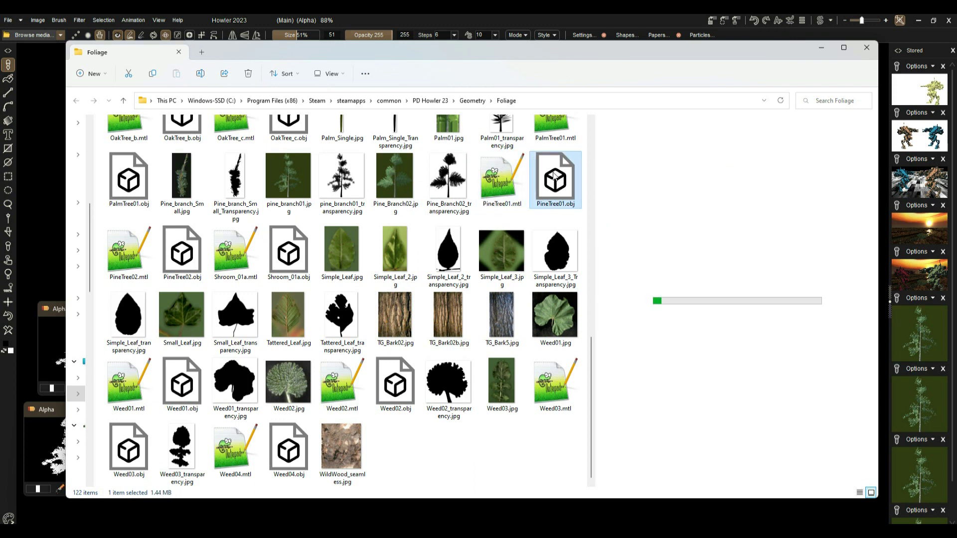
{"action": "right_click", "coordinate": [548, 172]}
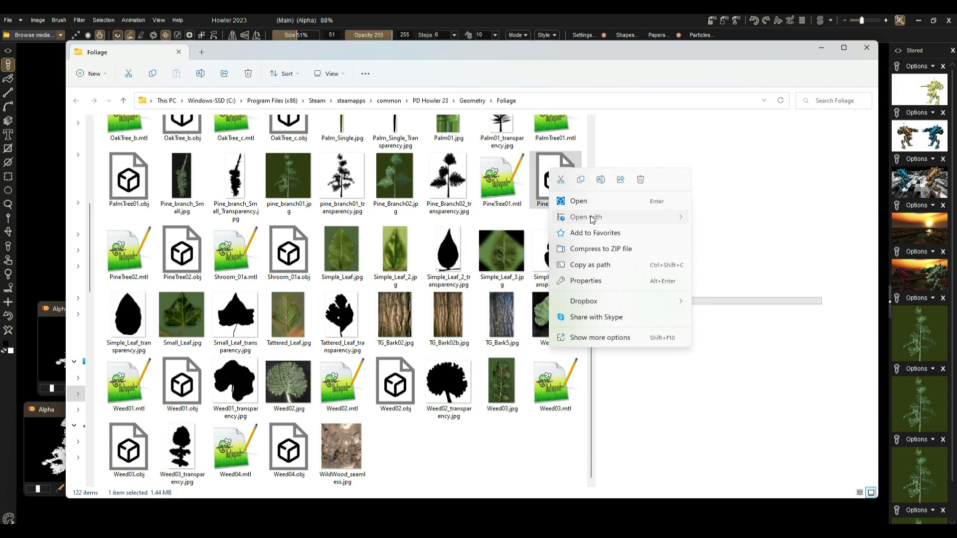
{"action": "mouse_move", "coordinate": [592, 220]}
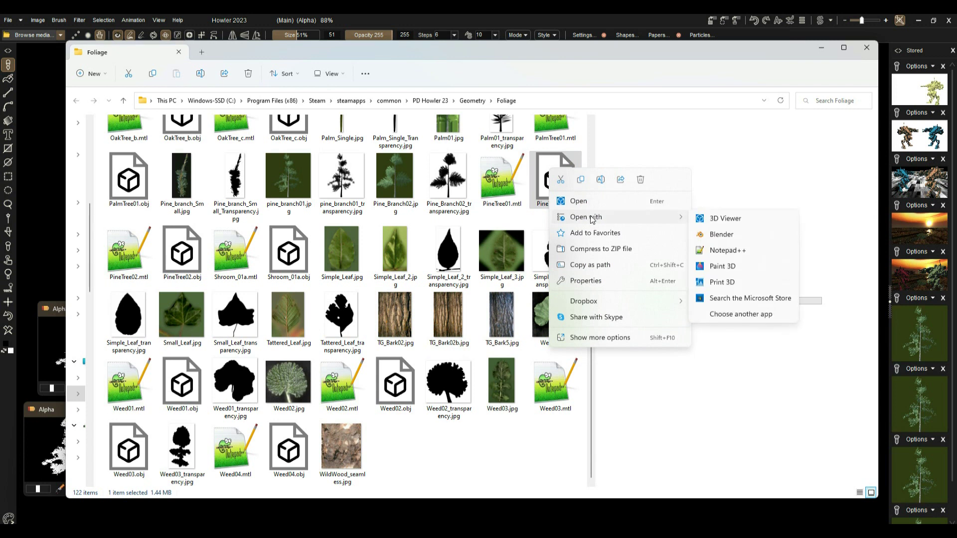
{"action": "left_click", "coordinate": [716, 250]}
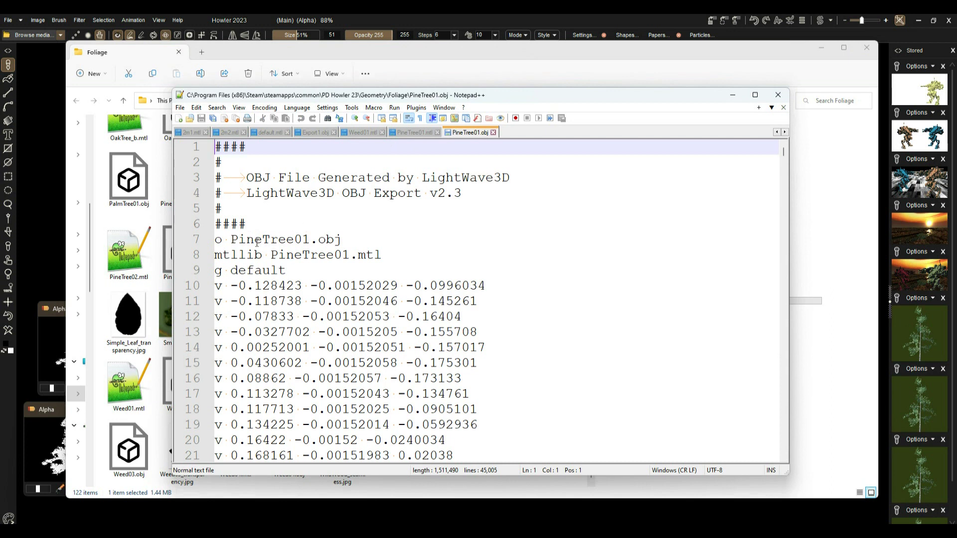
Step: Enlarge the OBJ text, bookmark the mtllib line and highlight its material file name PineTree01.mtl
{"action": "scroll", "coordinate": [280, 263], "scroll_direction": "up", "scroll_amount": 3}
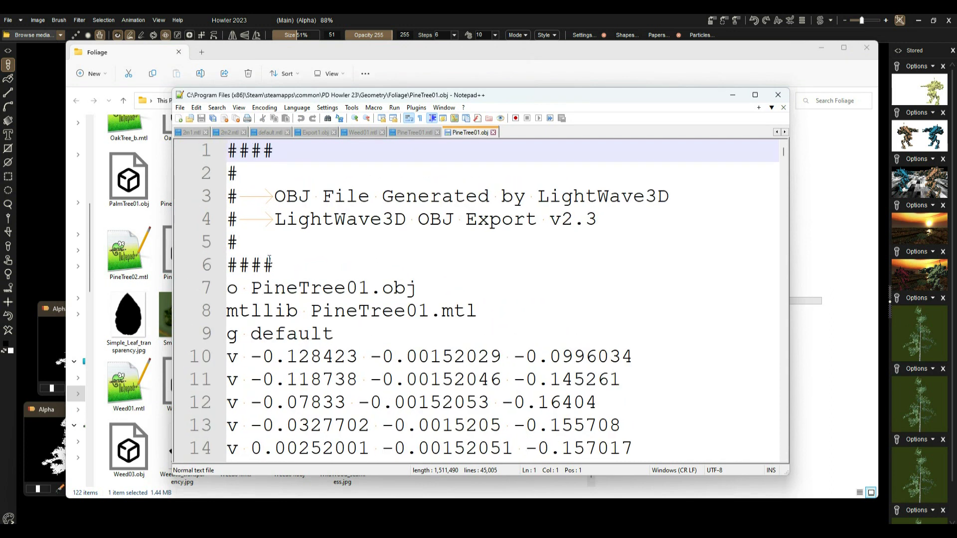
{"action": "left_click_drag", "start_coordinate": [331, 97], "coordinate": [366, 69]}
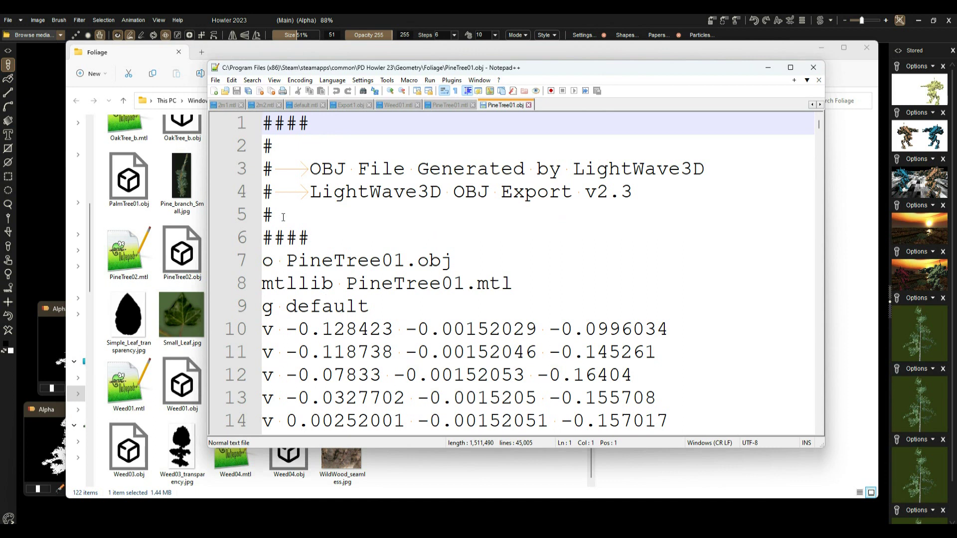
{"action": "left_click", "coordinate": [253, 261]}
{"action": "left_click", "coordinate": [252, 330]}
{"action": "left_click", "coordinate": [242, 284]}
{"action": "left_click", "coordinate": [253, 261]}
{"action": "left_click", "coordinate": [253, 330]}
{"action": "left_click", "coordinate": [250, 284]}
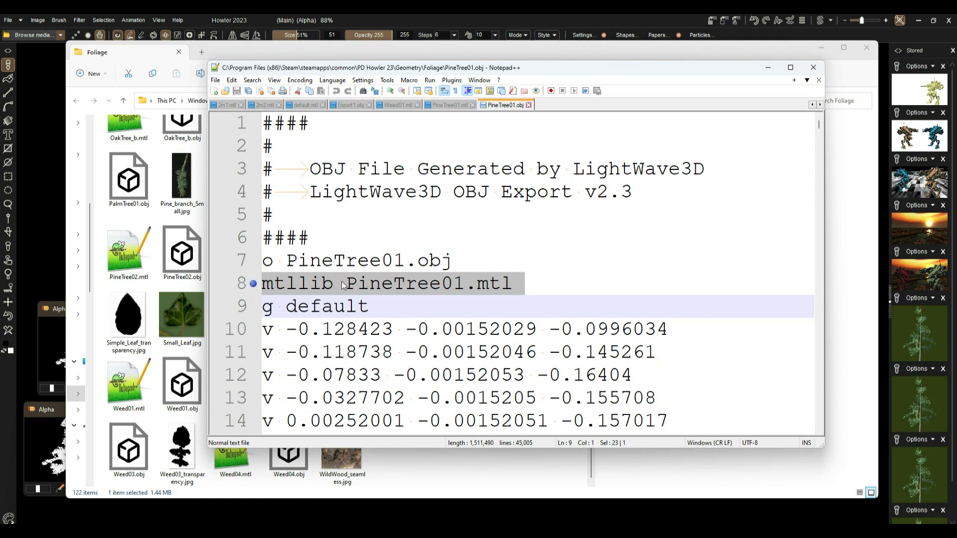
{"action": "left_click_drag", "start_coordinate": [348, 284], "coordinate": [521, 286]}
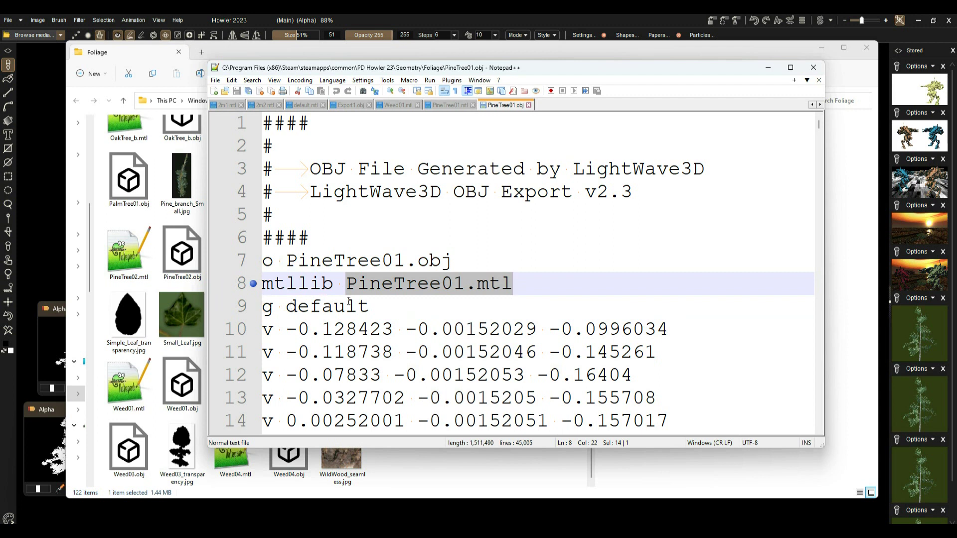
Step: Examine the vertex, texture coordinate, normal and face data of the OBJ file, including the bark02 material group
{"action": "scroll", "coordinate": [349, 301], "scroll_direction": "down", "scroll_amount": 20}
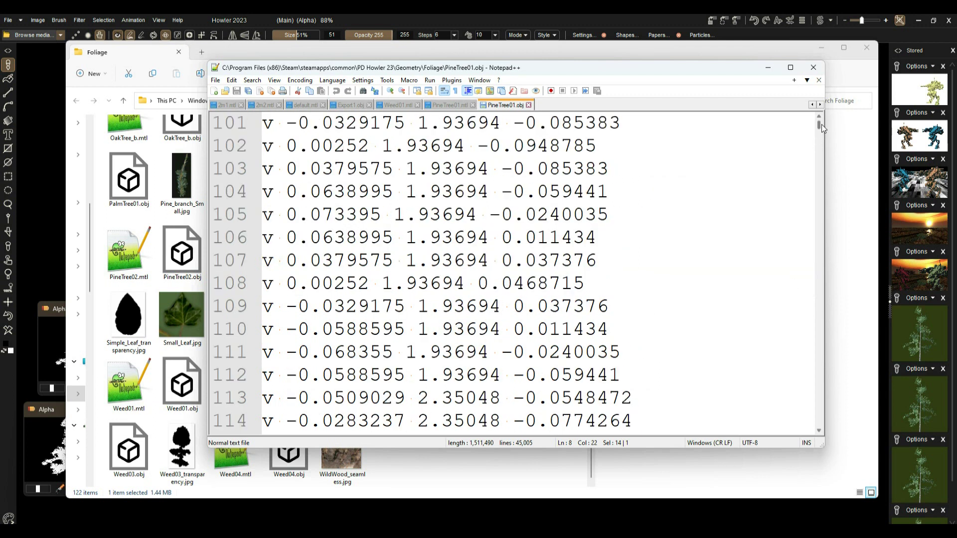
{"action": "left_click_drag", "start_coordinate": [818, 125], "coordinate": [822, 179]}
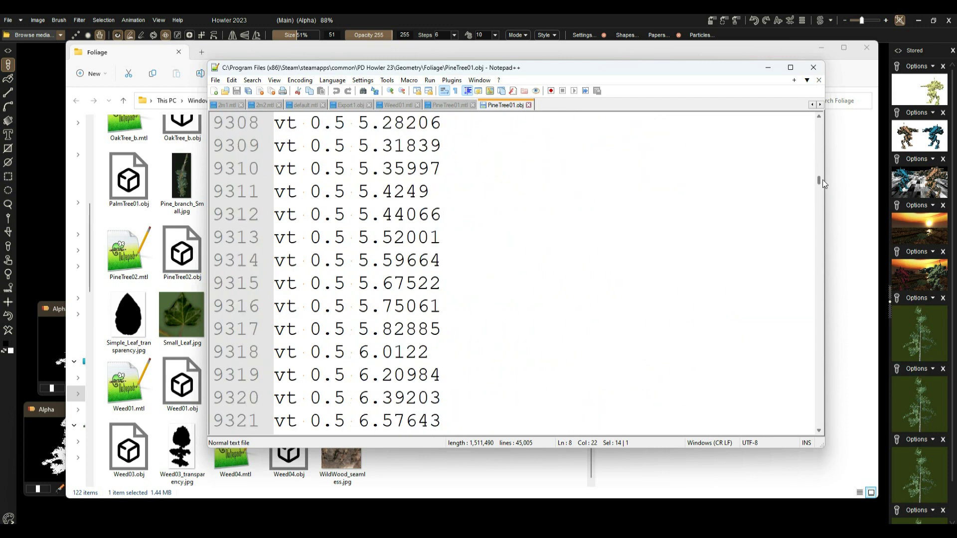
{"action": "left_click", "coordinate": [270, 223]}
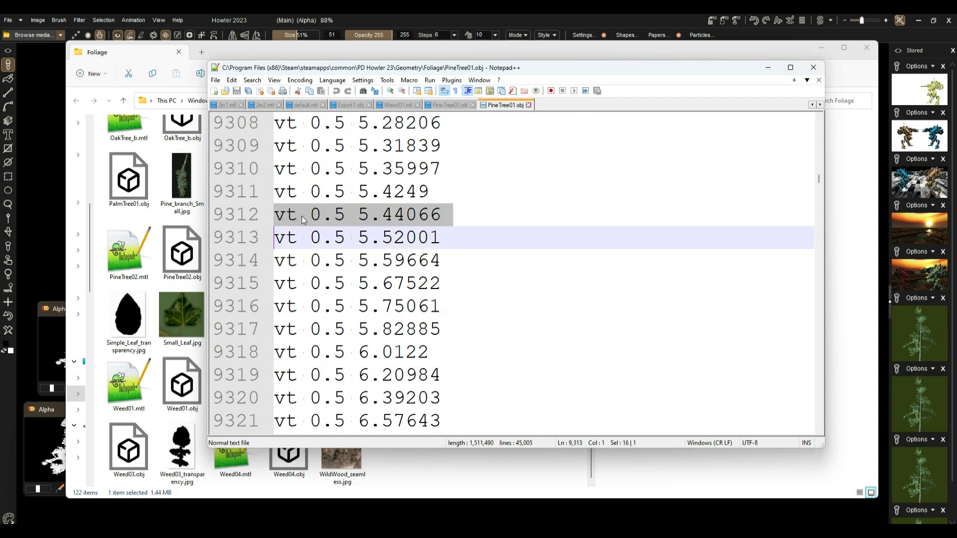
{"action": "left_click_drag", "start_coordinate": [820, 180], "coordinate": [795, 342]}
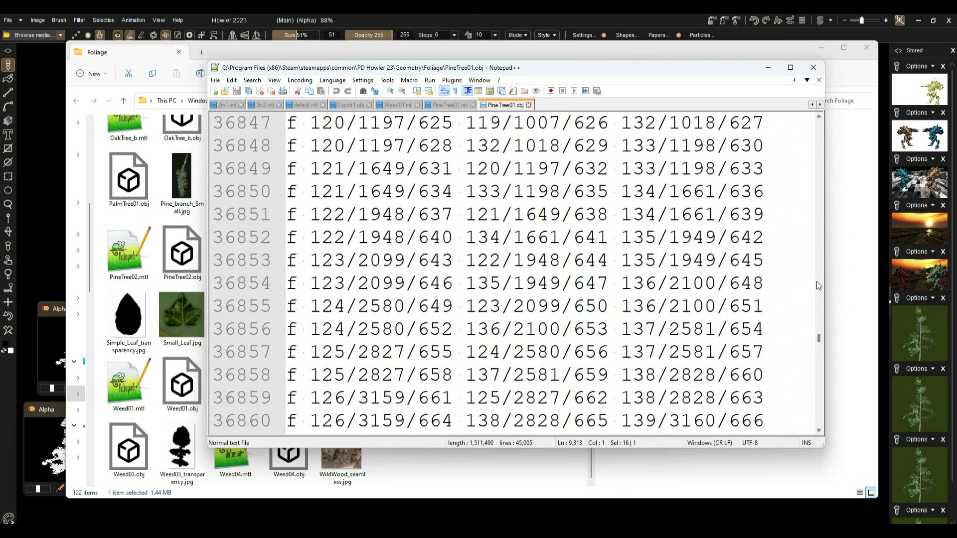
{"action": "left_click", "coordinate": [818, 280]}
{"action": "left_click_drag", "start_coordinate": [818, 280], "coordinate": [823, 366]}
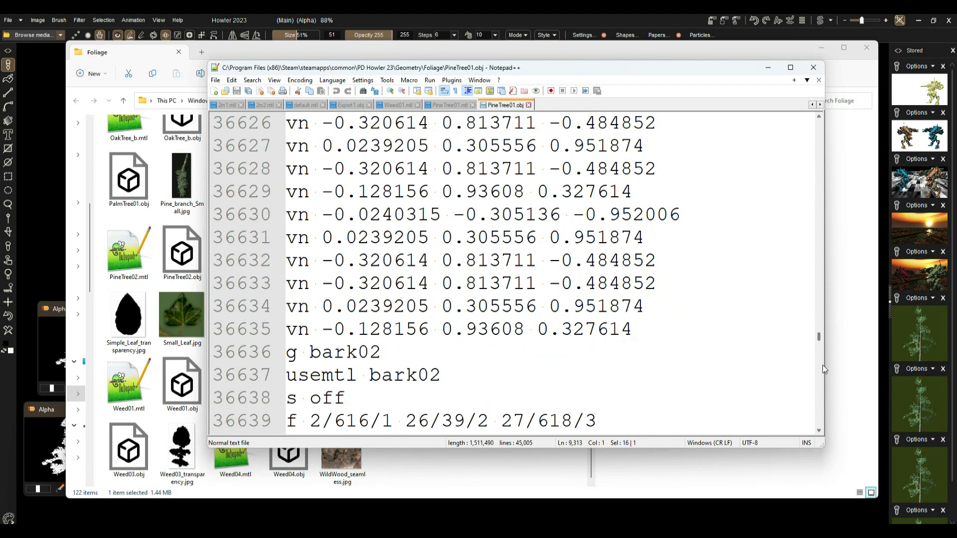
{"action": "scroll", "coordinate": [323, 336], "scroll_direction": "down", "scroll_amount": 8}
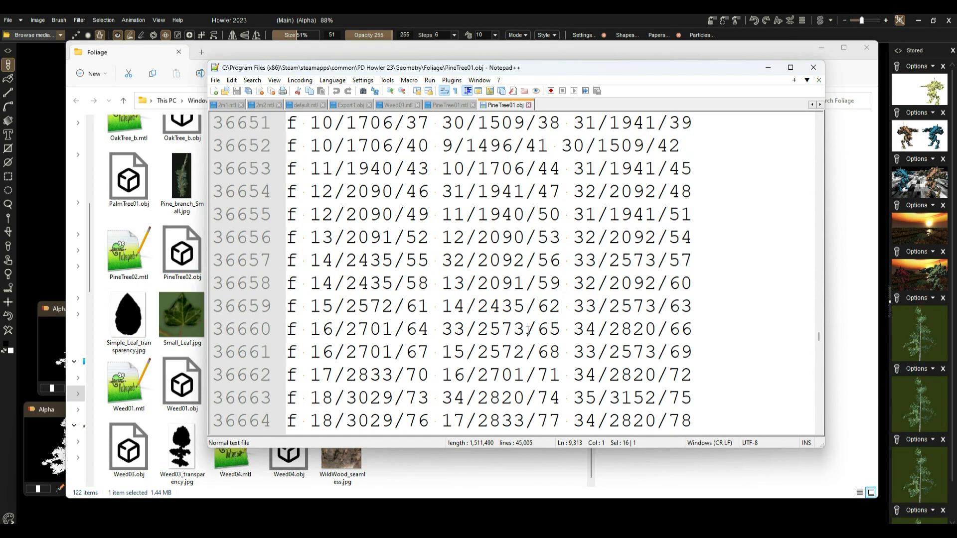
Step: Highlight the bark02 group line, its usemtl material reference and the "s off" smoothing line above the faces
{"action": "left_click_drag", "start_coordinate": [820, 314], "coordinate": [818, 316]}
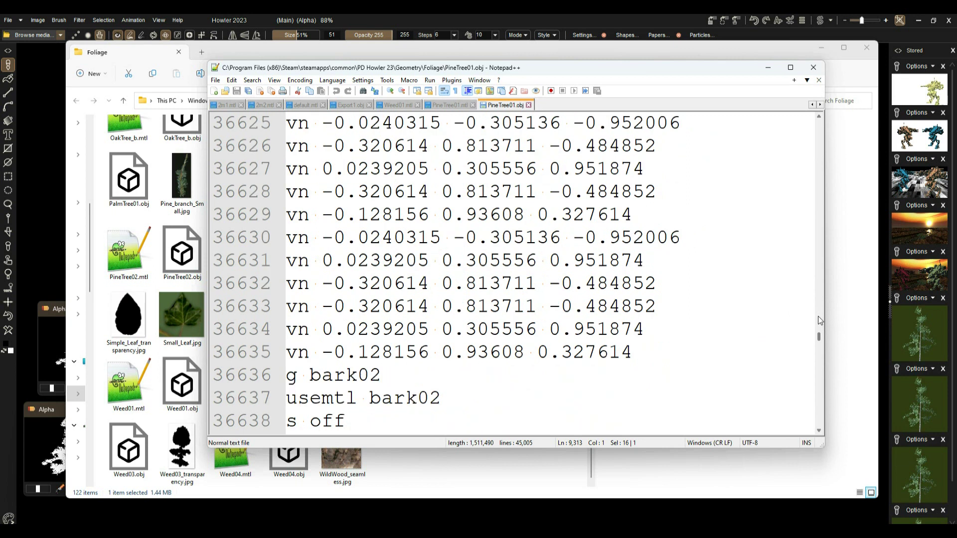
{"action": "left_click_drag", "start_coordinate": [817, 429], "coordinate": [817, 431]}
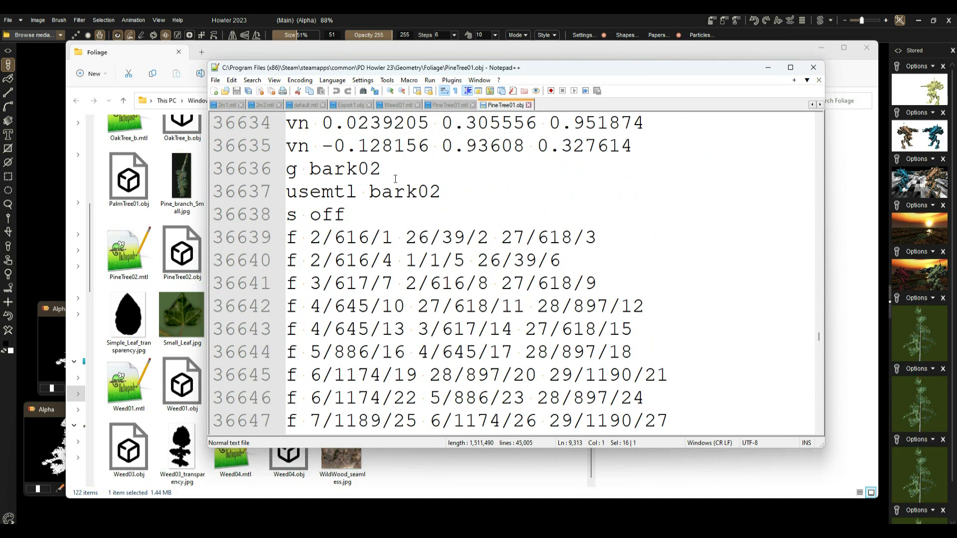
{"action": "left_click_drag", "start_coordinate": [304, 168], "coordinate": [286, 170]}
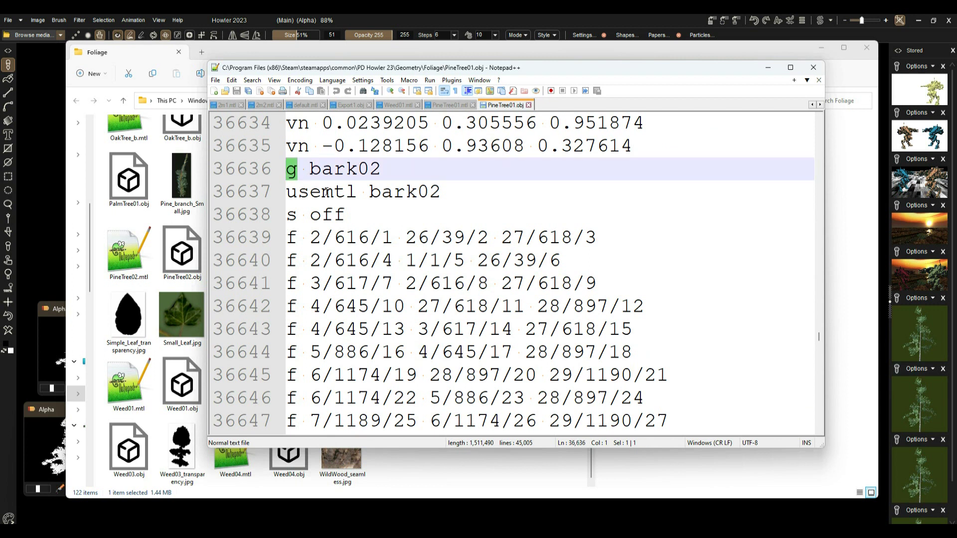
{"action": "left_click_drag", "start_coordinate": [393, 162], "coordinate": [301, 165]}
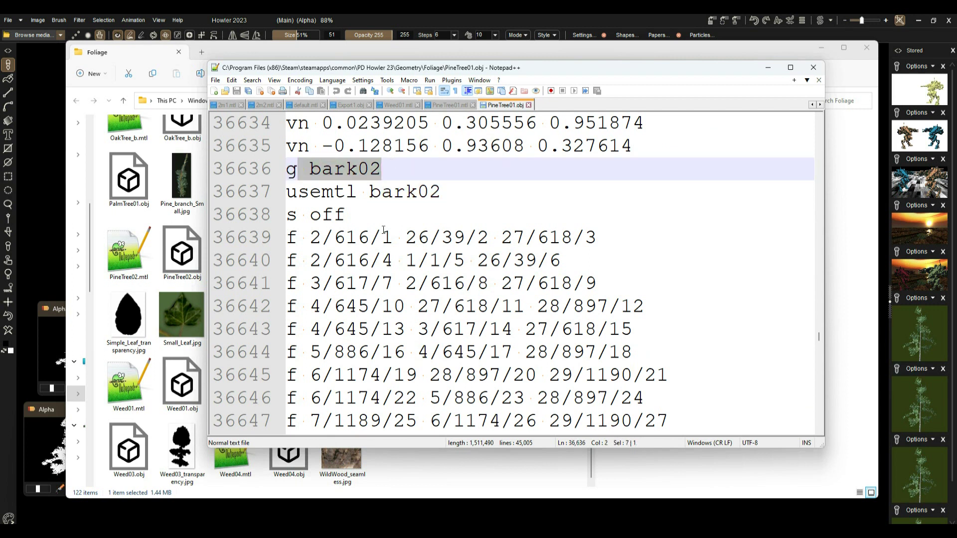
{"action": "left_click_drag", "start_coordinate": [360, 191], "coordinate": [285, 193]}
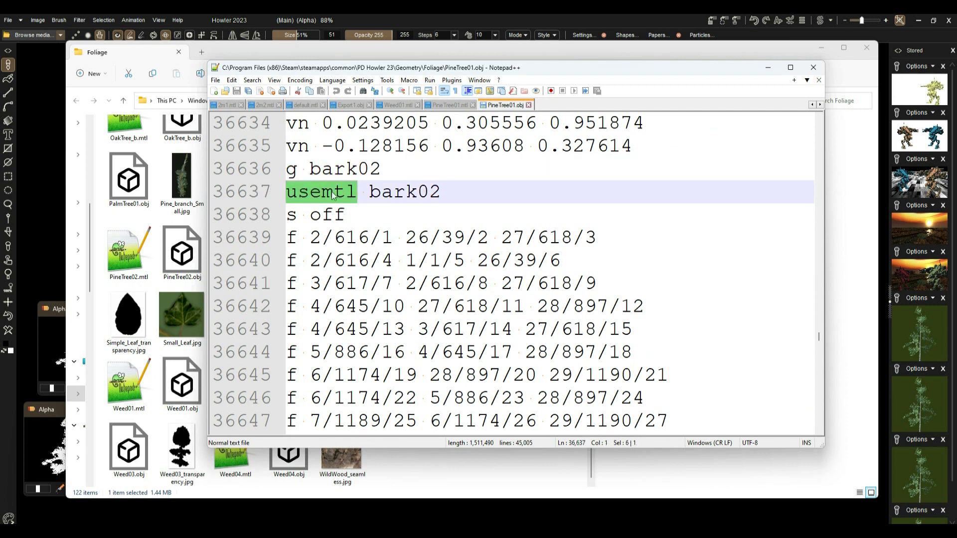
{"action": "left_click_drag", "start_coordinate": [461, 192], "coordinate": [370, 194]}
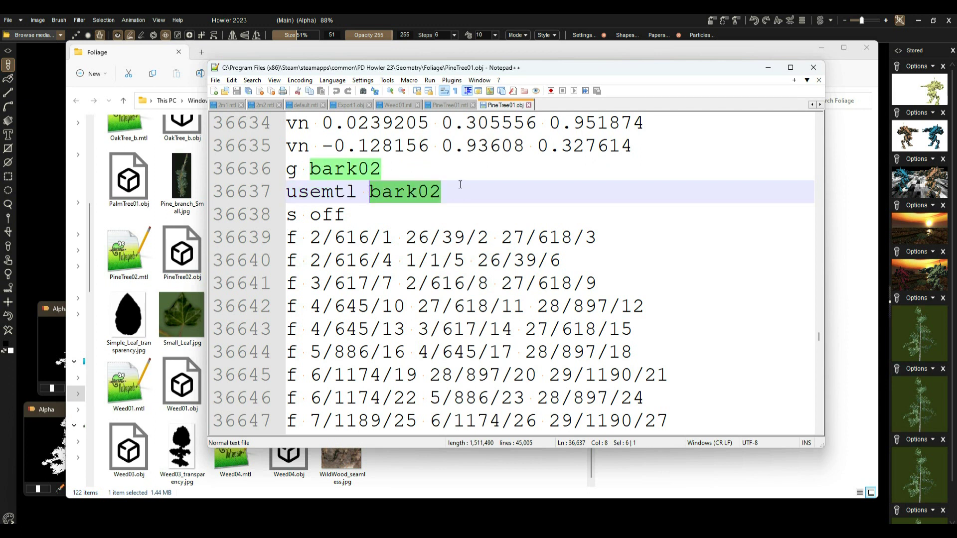
{"action": "left_click", "coordinate": [354, 161]}
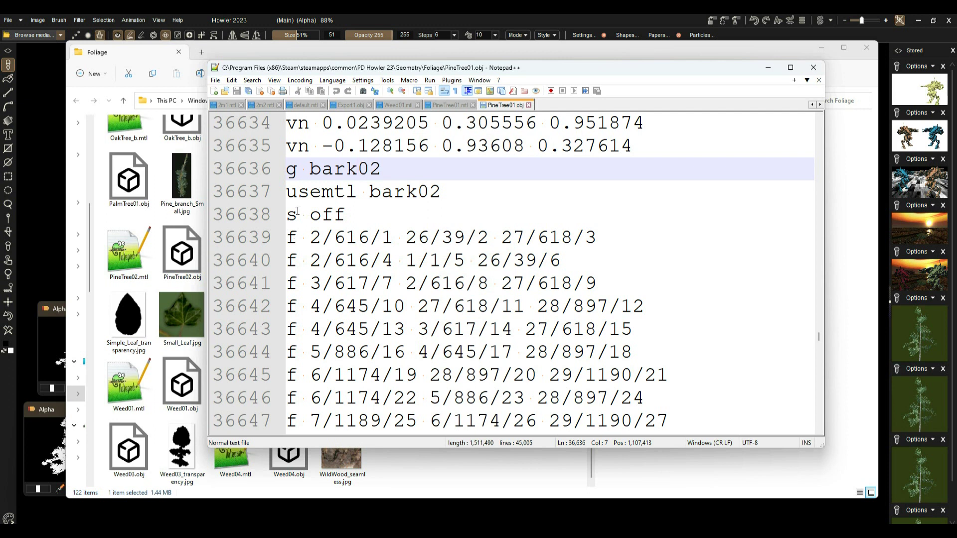
{"action": "left_click_drag", "start_coordinate": [359, 214], "coordinate": [277, 219]}
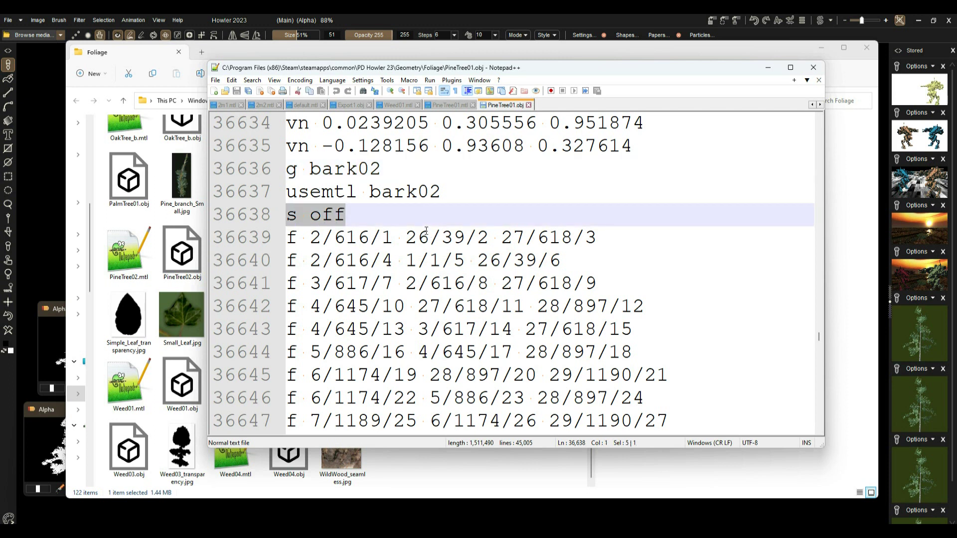
{"action": "left_click", "coordinate": [333, 216]}
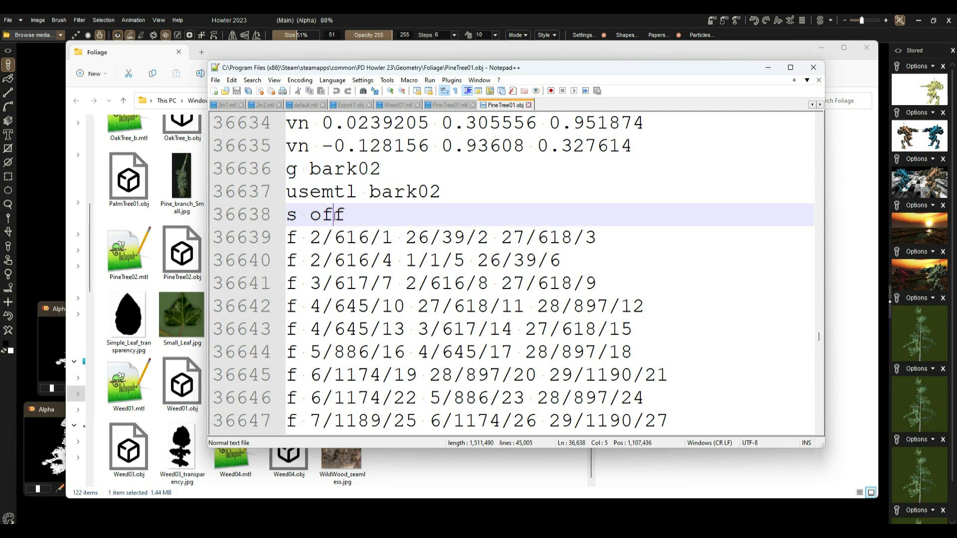
{"action": "left_click_drag", "start_coordinate": [349, 217], "coordinate": [275, 220]}
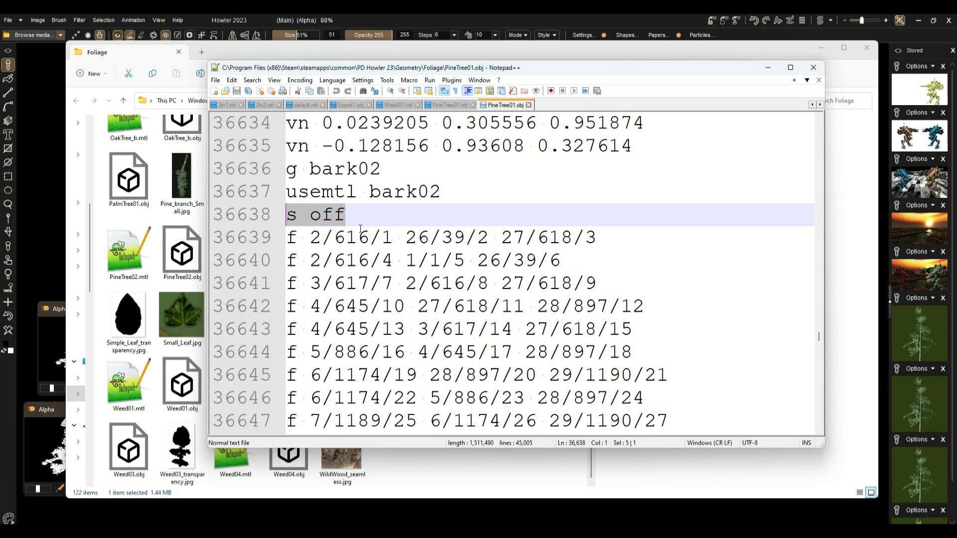
Step: Examine the first face line under bark02, highlighting its slash-separated vertex, texture coordinate and normal indices
{"action": "left_click_drag", "start_coordinate": [305, 236], "coordinate": [489, 238]}
{"action": "left_click", "coordinate": [315, 237]}
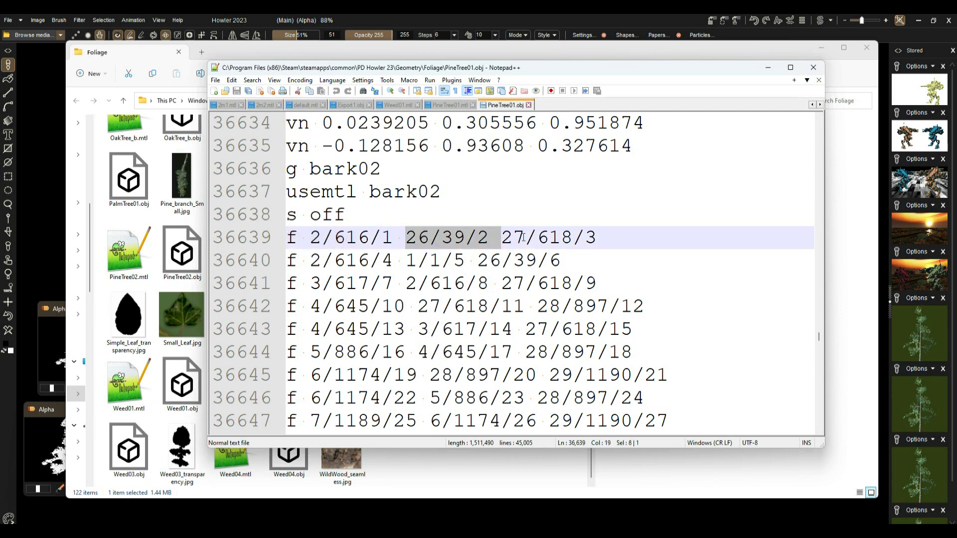
{"action": "left_click", "coordinate": [512, 237]}
{"action": "left_click_drag", "start_coordinate": [309, 238], "coordinate": [321, 237]}
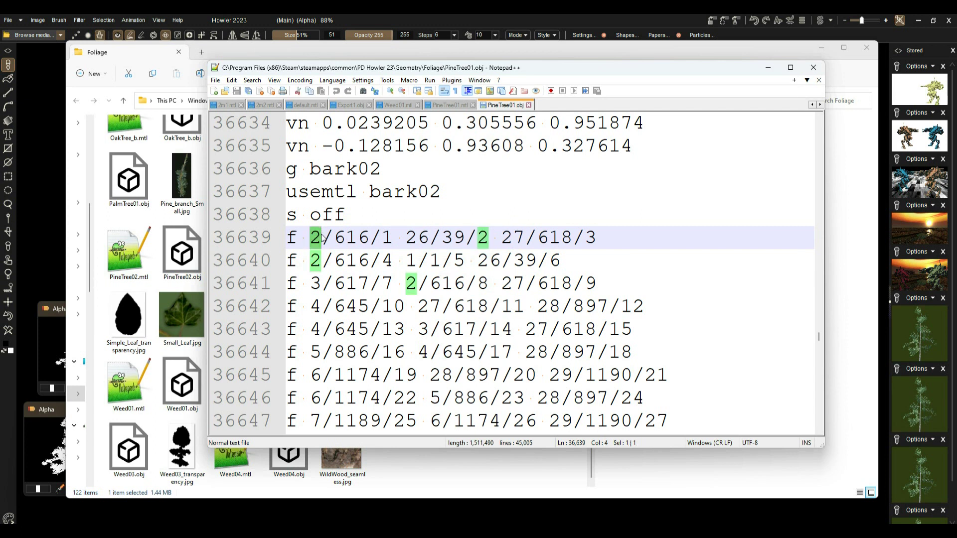
{"action": "left_click_drag", "start_coordinate": [332, 238], "coordinate": [368, 238]}
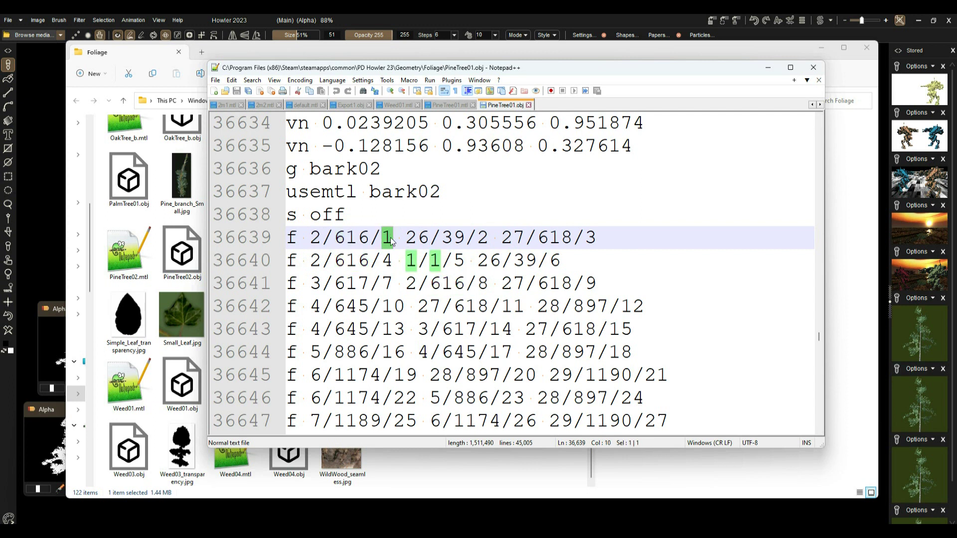
{"action": "double_click", "coordinate": [371, 236]}
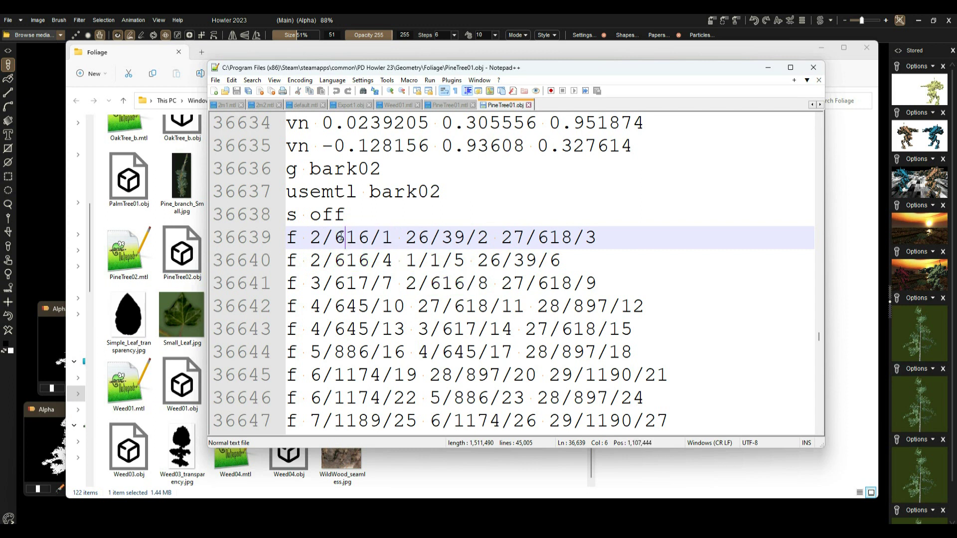
{"action": "left_click", "coordinate": [386, 235]}
{"action": "double_click", "coordinate": [391, 237]}
{"action": "key", "text": "Left"}
{"action": "key", "text": "Left"}
{"action": "key", "text": "Left"}
{"action": "key", "text": "Left"}
{"action": "left_click_drag", "start_coordinate": [309, 237], "coordinate": [598, 238]}
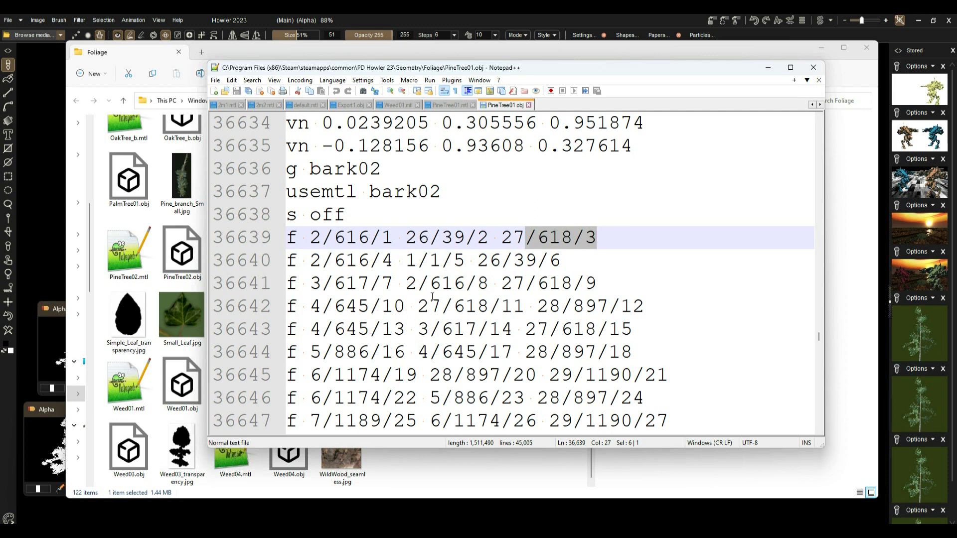
Step: Reduce the text size and look through the remaining face lines to the file's end and back to the vertex normals
{"action": "mouse_move", "coordinate": [818, 338]}
{"action": "left_mouse_down"}
{"action": "mouse_move", "coordinate": [818, 364]}
{"action": "mouse_move", "coordinate": [821, 350]}
{"action": "left_mouse_up"}
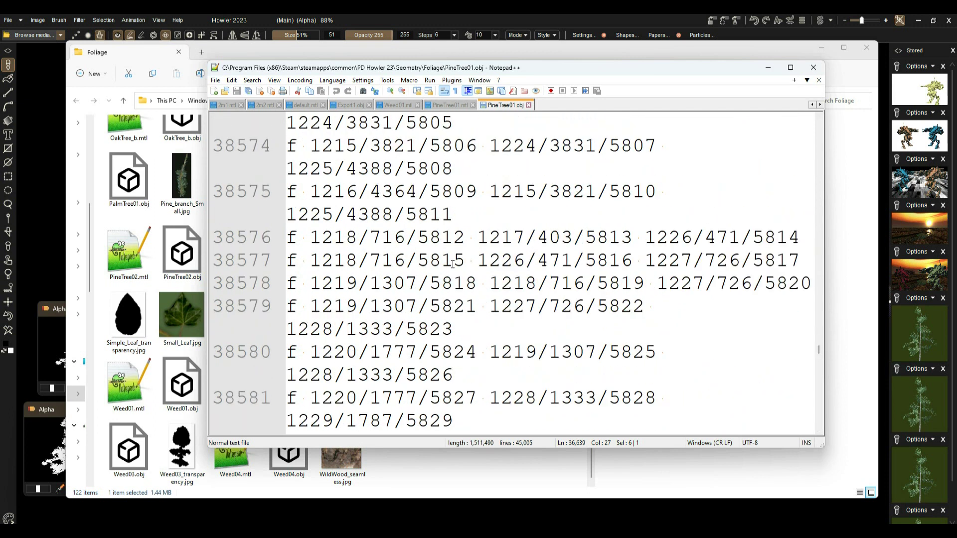
{"action": "scroll", "coordinate": [452, 264], "scroll_direction": "down", "scroll_amount": 4, "text": "ctrl"}
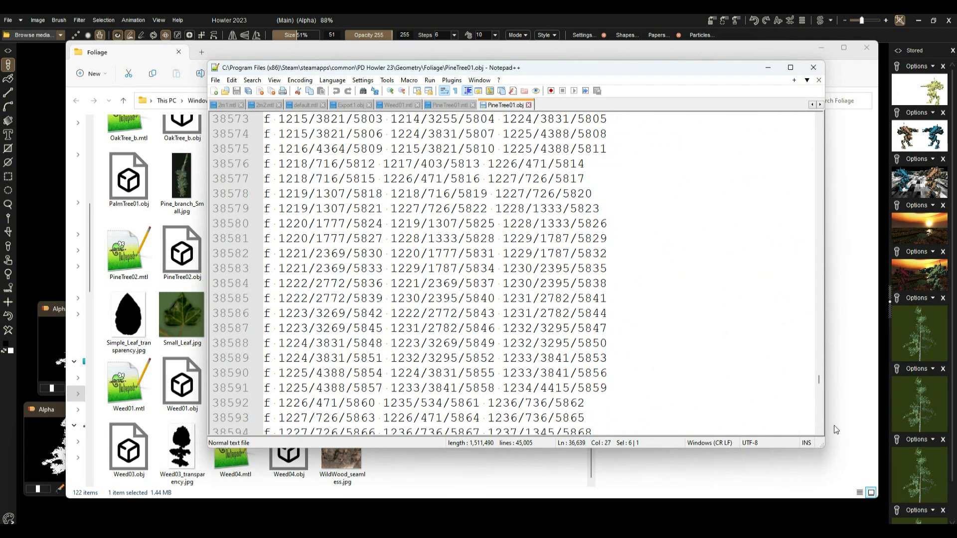
{"action": "left_click_drag", "start_coordinate": [818, 378], "coordinate": [813, 428]}
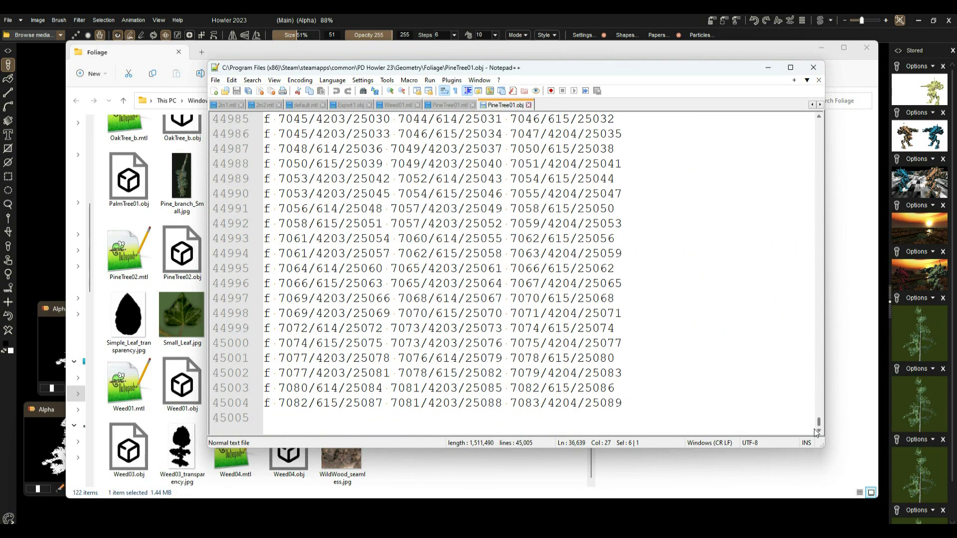
{"action": "scroll", "coordinate": [409, 283], "scroll_direction": "up", "scroll_amount": 20}
{"action": "scroll", "coordinate": [409, 283], "scroll_direction": "up", "scroll_amount": 20}
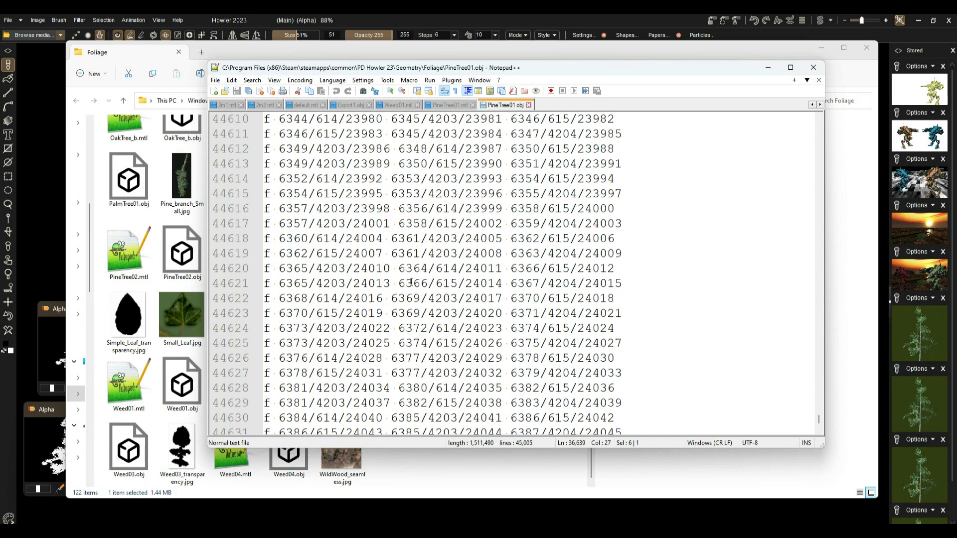
{"action": "scroll", "coordinate": [414, 283], "scroll_direction": "up", "scroll_amount": 20}
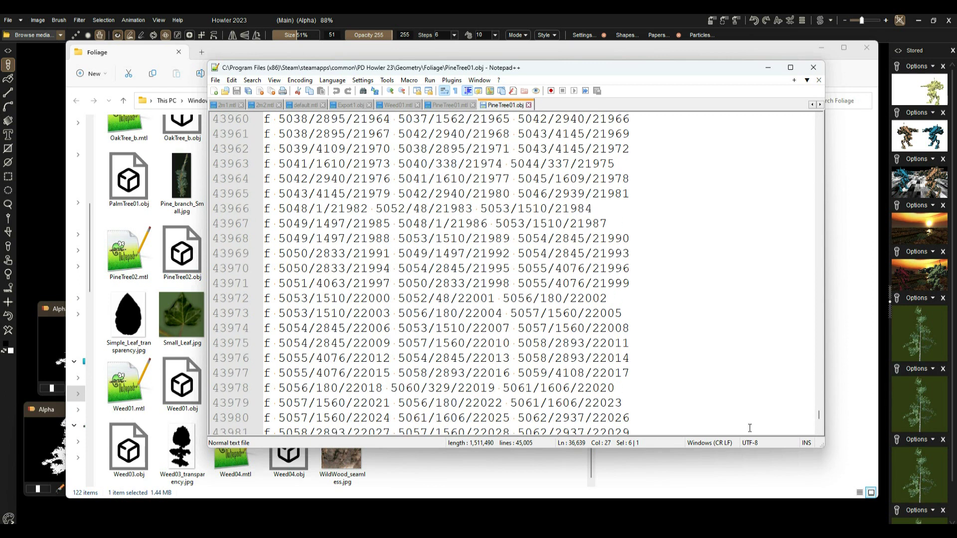
{"action": "left_click_drag", "start_coordinate": [820, 414], "coordinate": [802, 289]}
{"action": "left_click", "coordinate": [658, 243]}
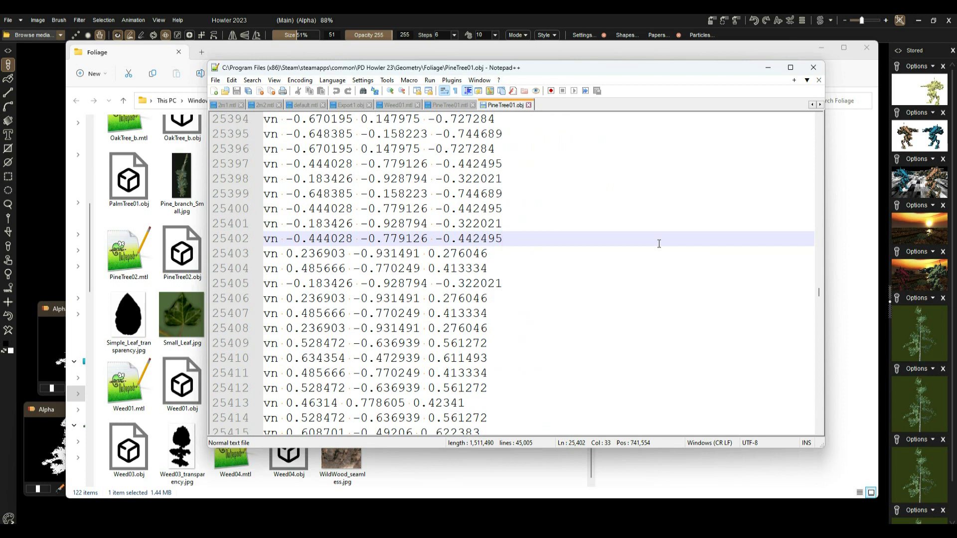
{"action": "left_click", "coordinate": [566, 196]}
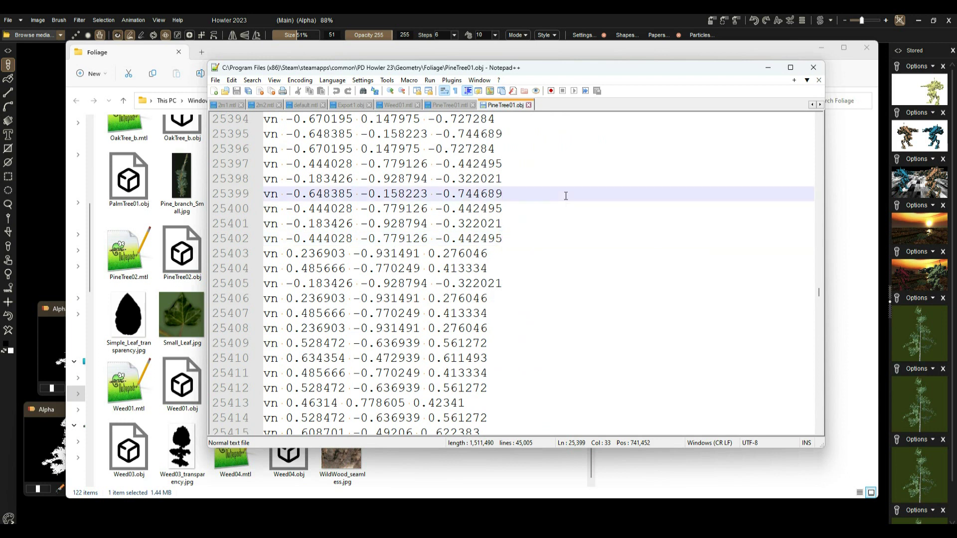
Step: Minimize Notepad++, open Weed02.obj in 3D Viewer, inspect its textured leaves up close and close the viewer
{"action": "left_click", "coordinate": [769, 67]}
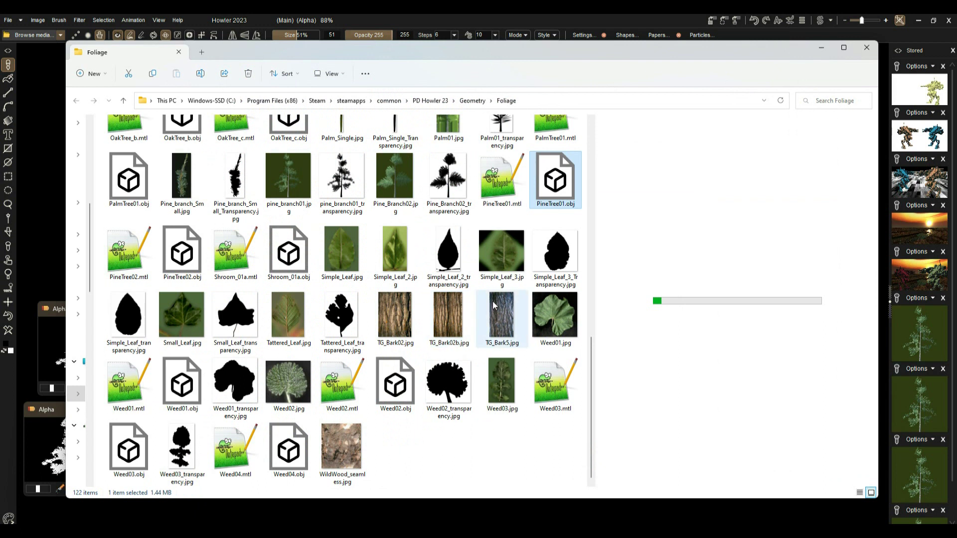
{"action": "double_click", "coordinate": [395, 380]}
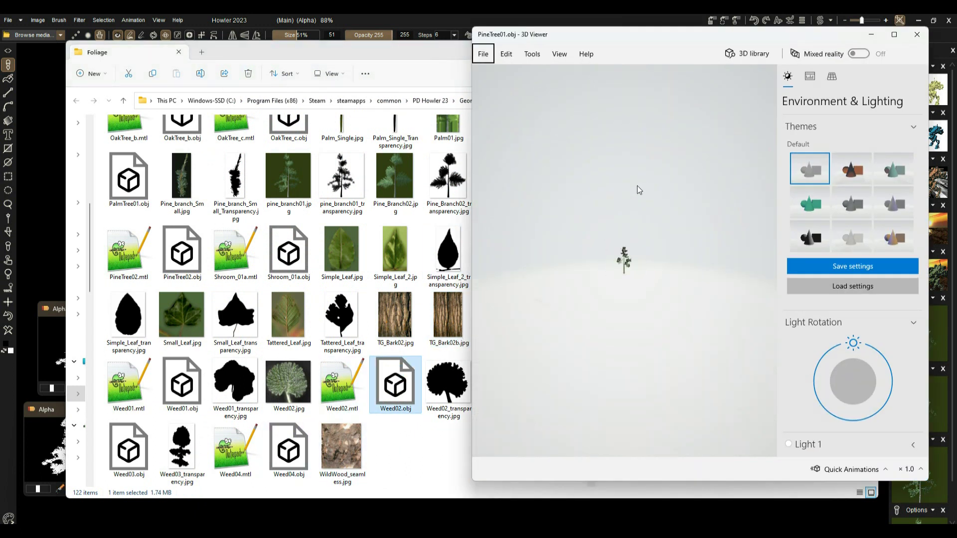
{"action": "scroll", "coordinate": [648, 254], "scroll_direction": "up", "scroll_amount": 5}
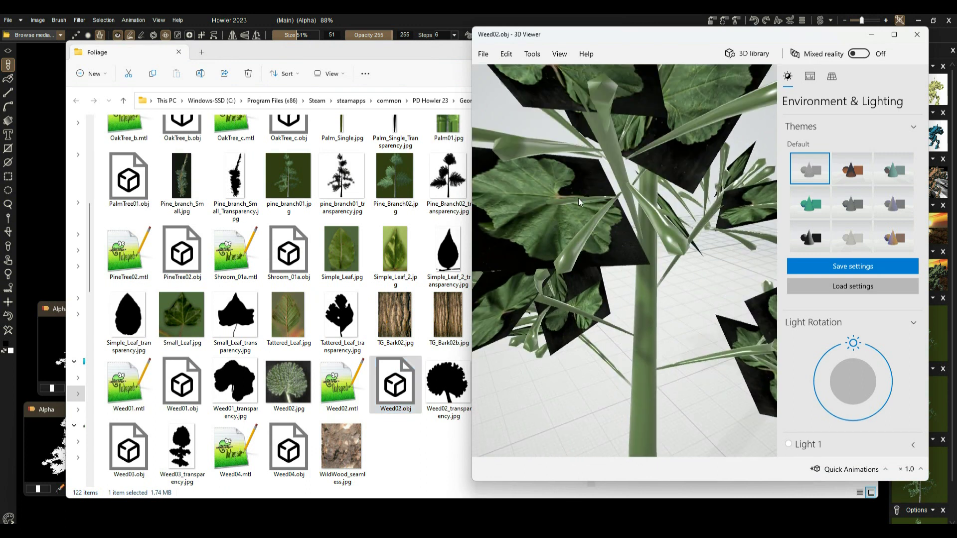
{"action": "left_click_drag", "start_coordinate": [578, 198], "coordinate": [501, 187]}
{"action": "left_click_drag", "start_coordinate": [621, 32], "coordinate": [488, 35]}
{"action": "left_click", "coordinate": [783, 38]}
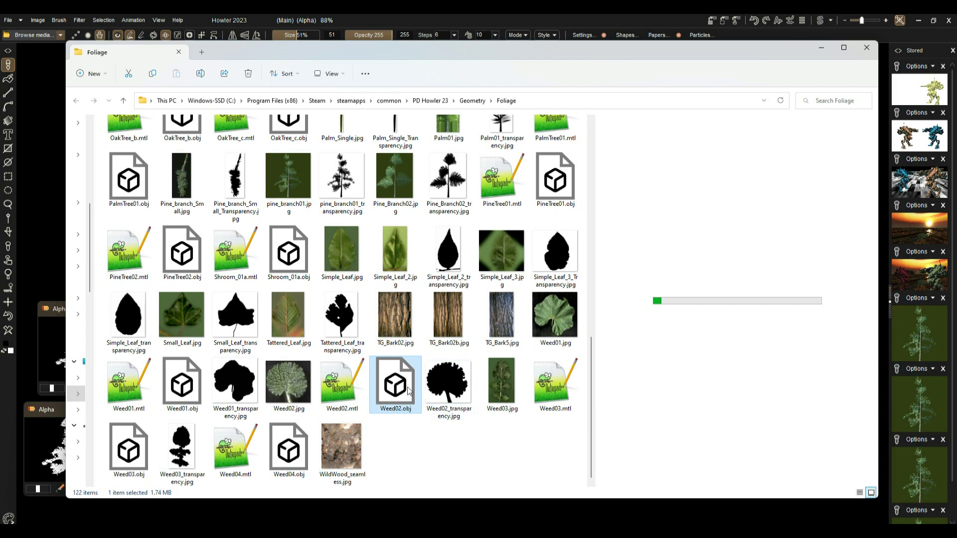
Step: Preview Weed02_transparency.jpg and Weed03.jpg in the Foliage folder and open Weed03.mtl in Notepad++
{"action": "left_click", "coordinate": [459, 388]}
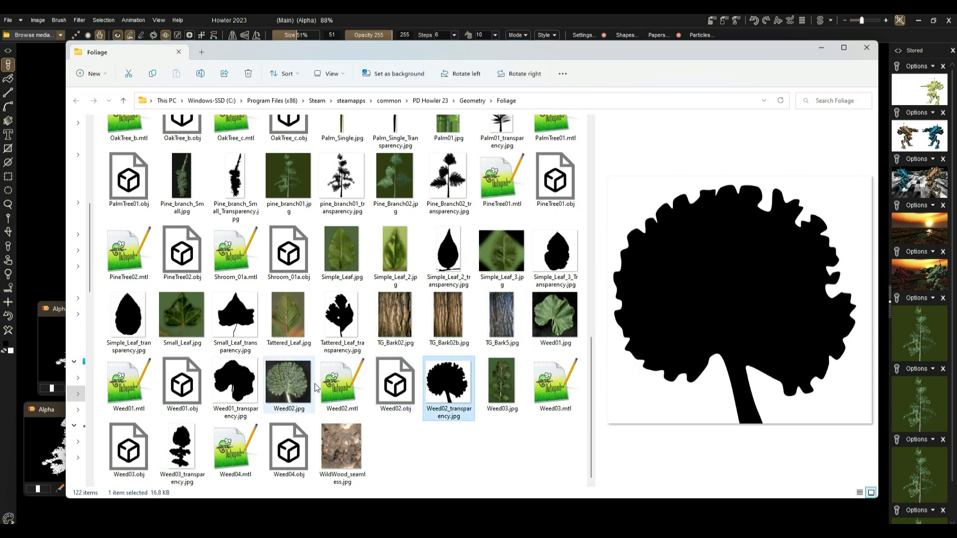
{"action": "left_click", "coordinate": [509, 382]}
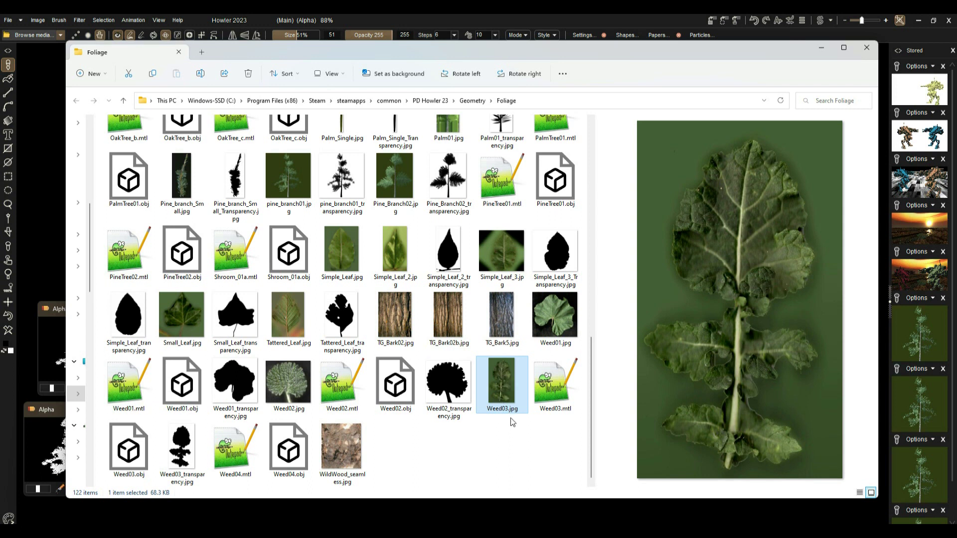
{"action": "left_click", "coordinate": [539, 385]}
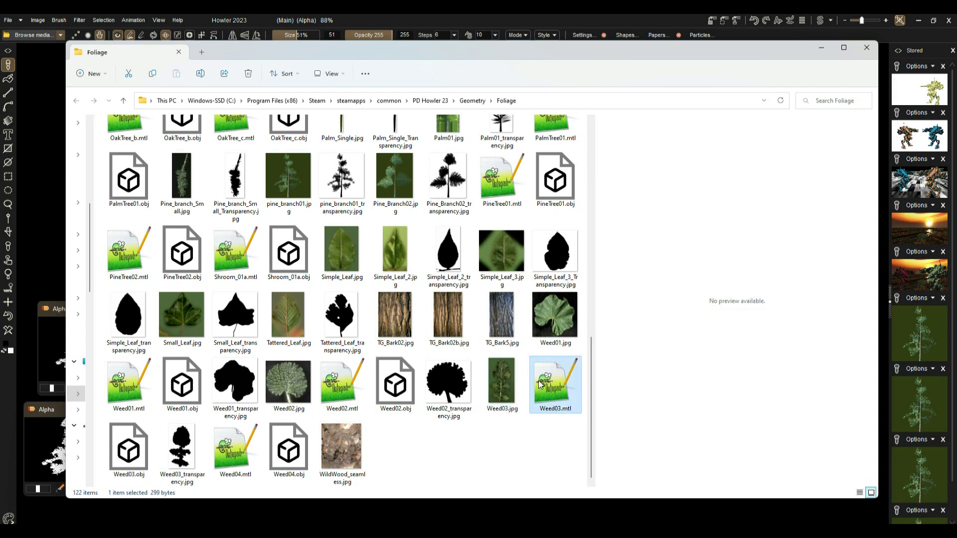
{"action": "right_click", "coordinate": [544, 381]}
{"action": "key", "text": "Down"}
{"action": "key", "text": "Down"}
{"action": "key", "text": "Right"}
{"action": "key", "text": "Return"}
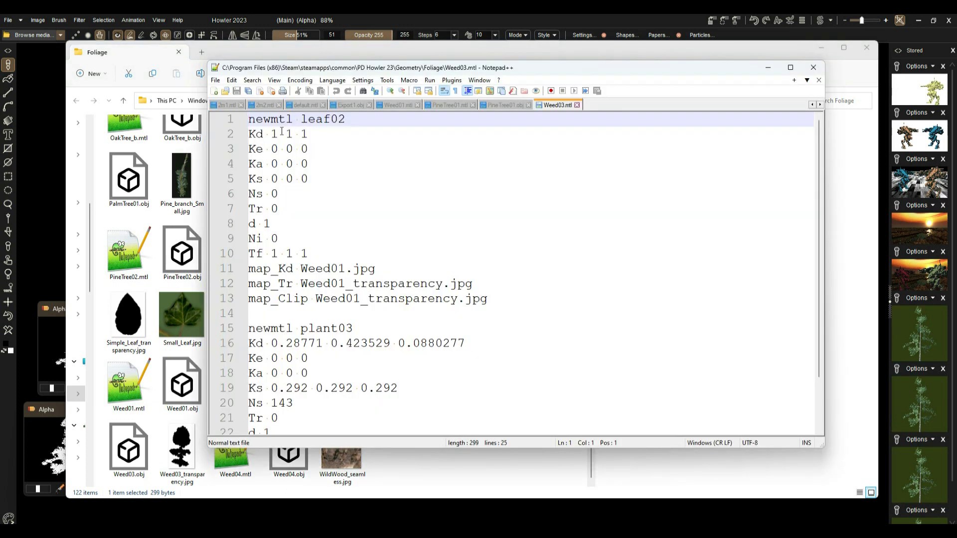
Step: Examine Weed03.mtl, highlighting the map_Kd, map_Tr and map_Clip lines of leaf02 and the untextured plant03 material's properties
{"action": "left_click_drag", "start_coordinate": [505, 299], "coordinate": [256, 300]}
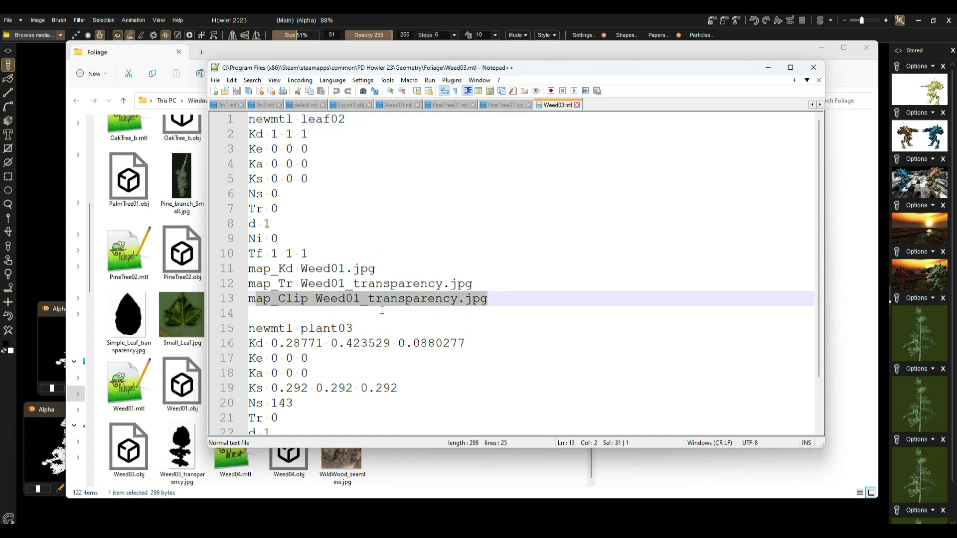
{"action": "scroll", "coordinate": [376, 351], "scroll_direction": "down", "scroll_amount": 2}
{"action": "left_click_drag", "start_coordinate": [339, 400], "coordinate": [244, 268]}
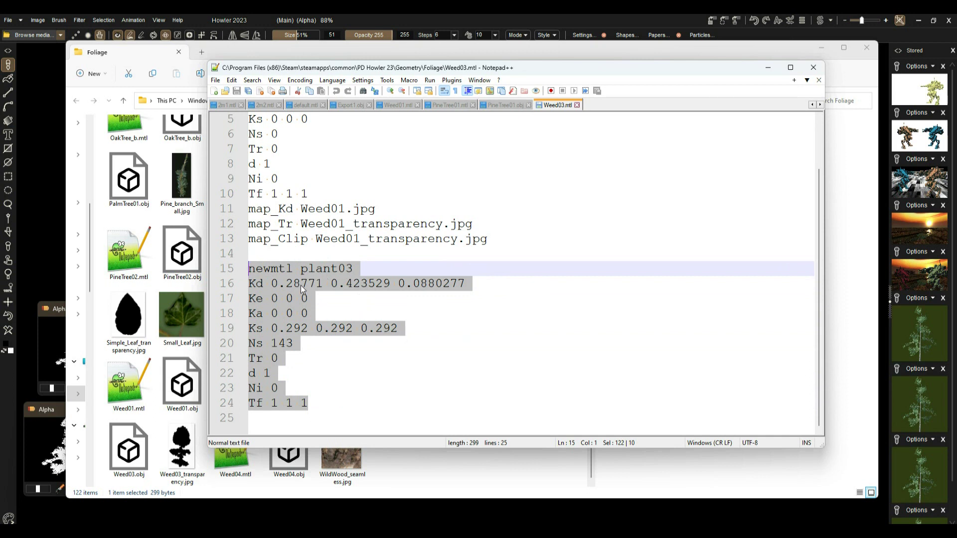
{"action": "left_click", "coordinate": [318, 282]}
{"action": "left_click_drag", "start_coordinate": [316, 401], "coordinate": [231, 284]}
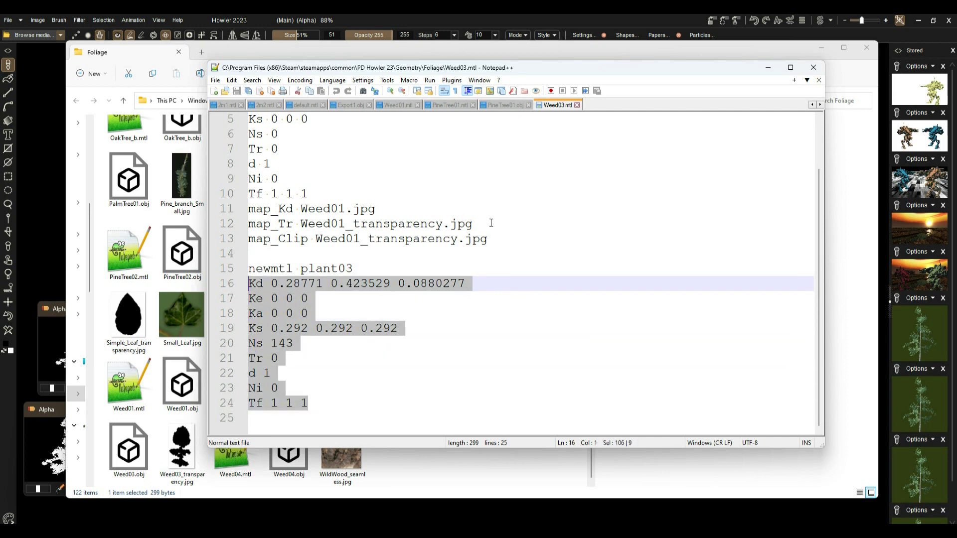
{"action": "left_click_drag", "start_coordinate": [497, 237], "coordinate": [231, 214]}
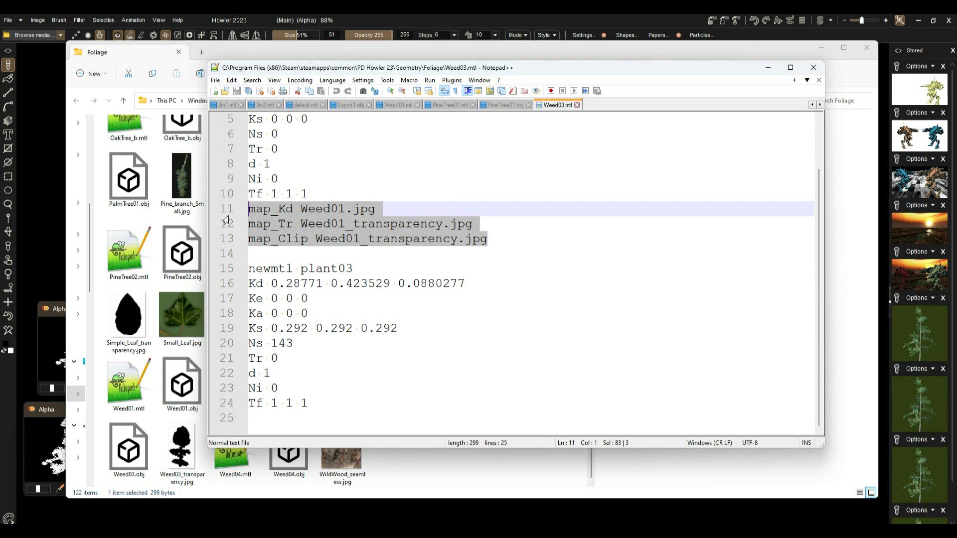
{"action": "left_click", "coordinate": [330, 208]}
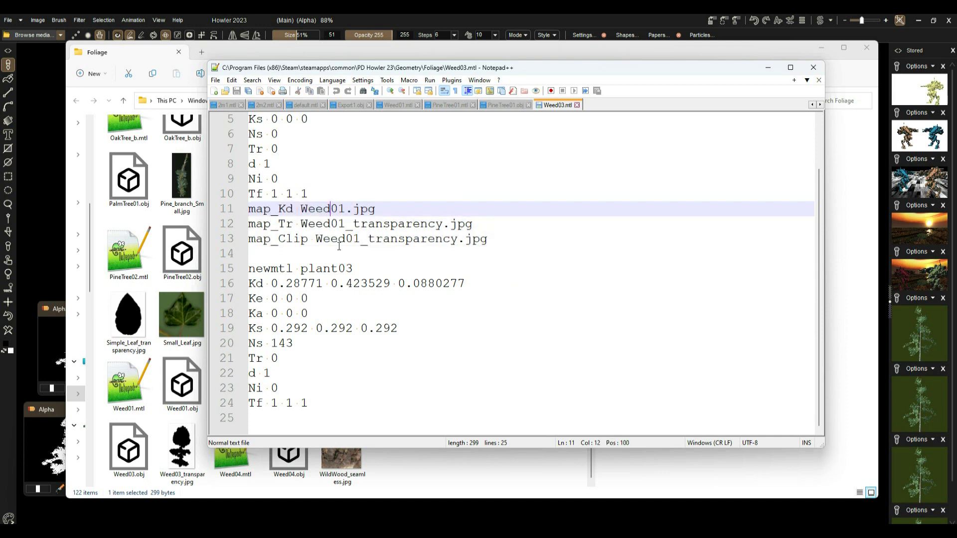
Step: Highlight the map_Clip texture name in Weed03.mtl, leave Notepad++ and look through the Weed01 and Weed02 files in the Foliage folder
{"action": "left_click_drag", "start_coordinate": [320, 240], "coordinate": [497, 239]}
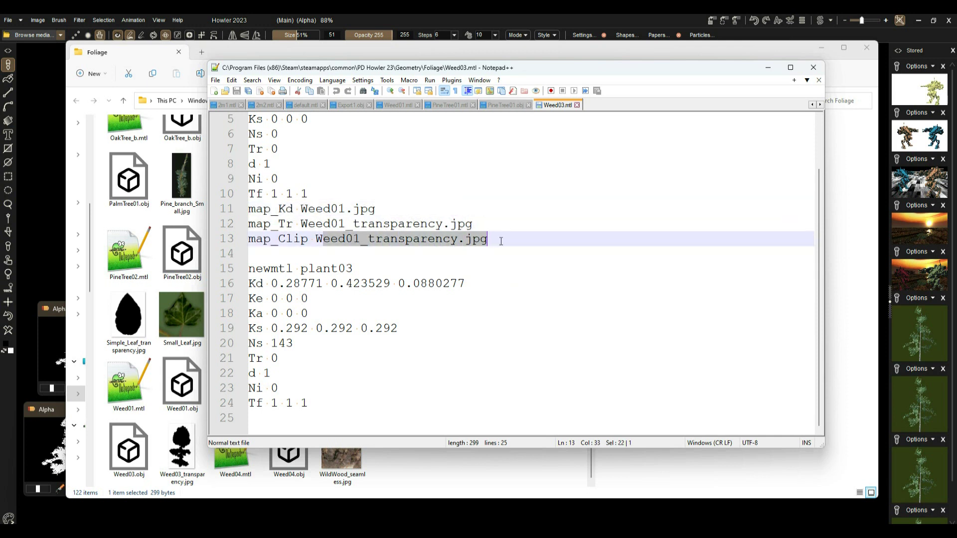
{"action": "left_click", "coordinate": [486, 58]}
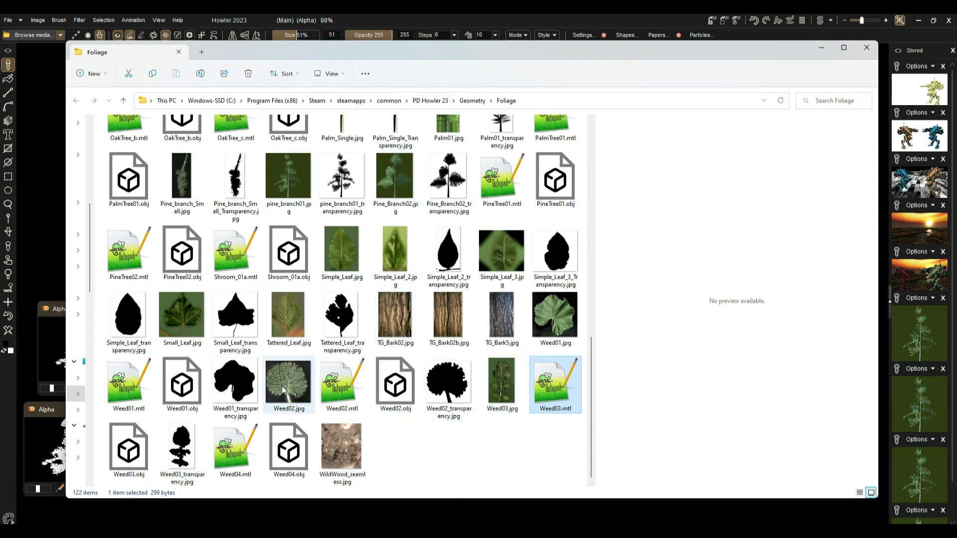
{"action": "left_click", "coordinate": [172, 375]}
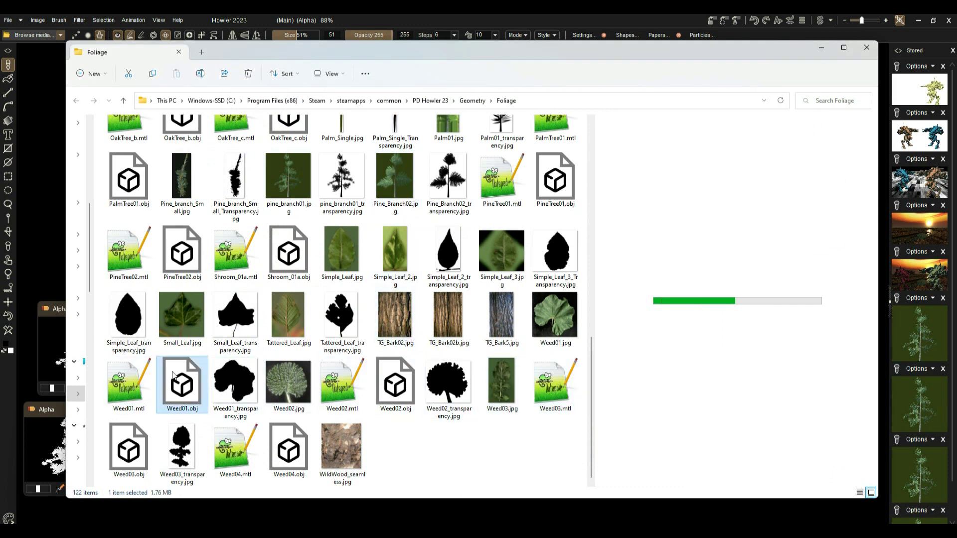
{"action": "left_click", "coordinate": [119, 380]}
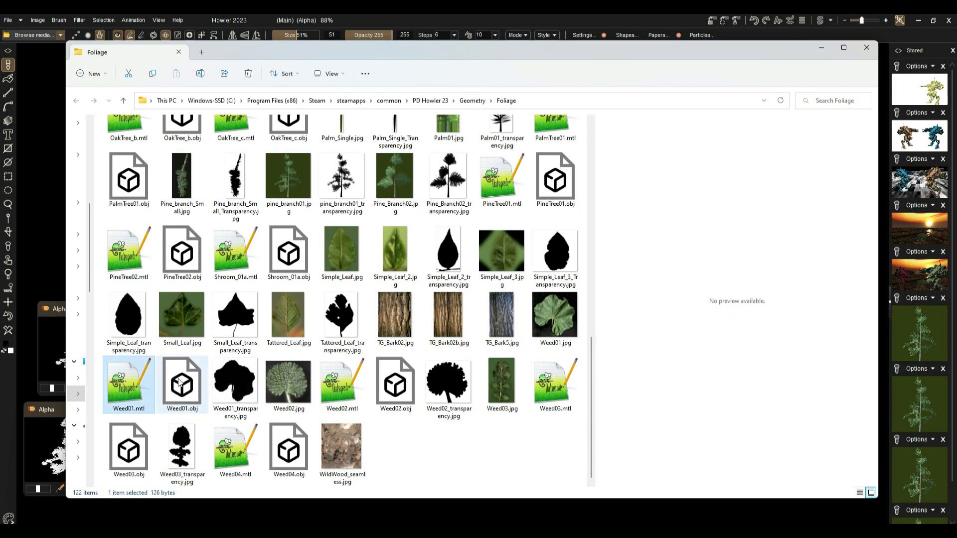
{"action": "left_click", "coordinate": [289, 378]}
{"action": "left_click", "coordinate": [337, 389]}
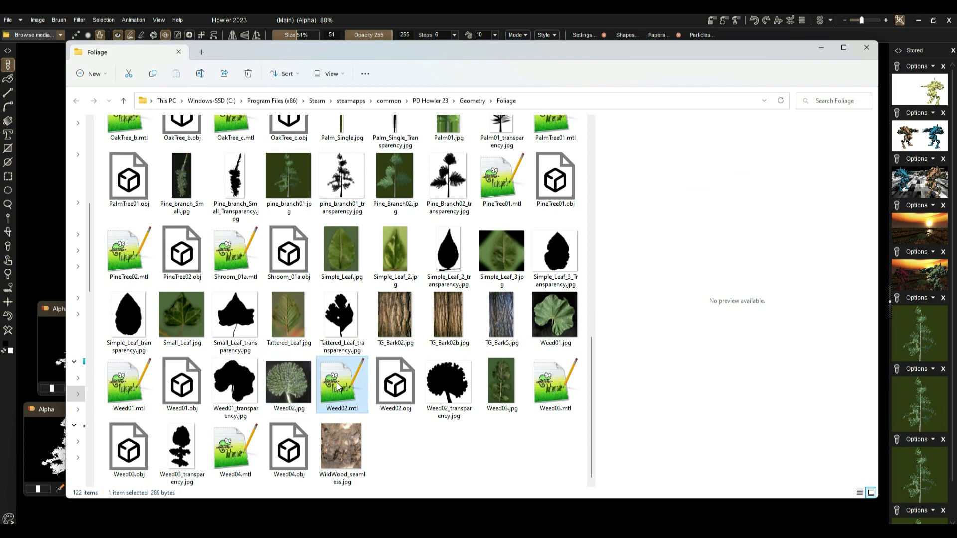
Step: Compare the Weed01.jpg leaf texture with Weed01.mtl and the Weed01.obj model preview
{"action": "left_click", "coordinate": [563, 317]}
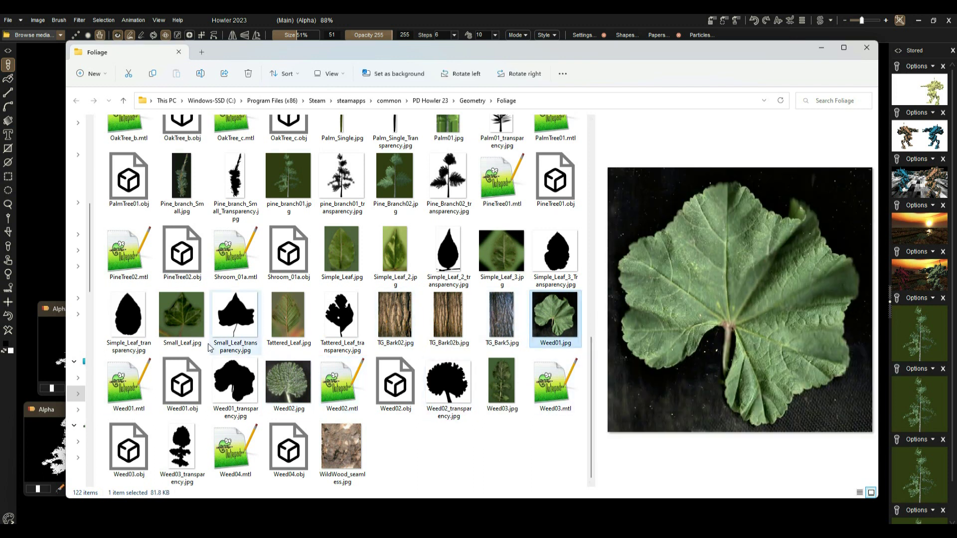
{"action": "left_click", "coordinate": [130, 382]}
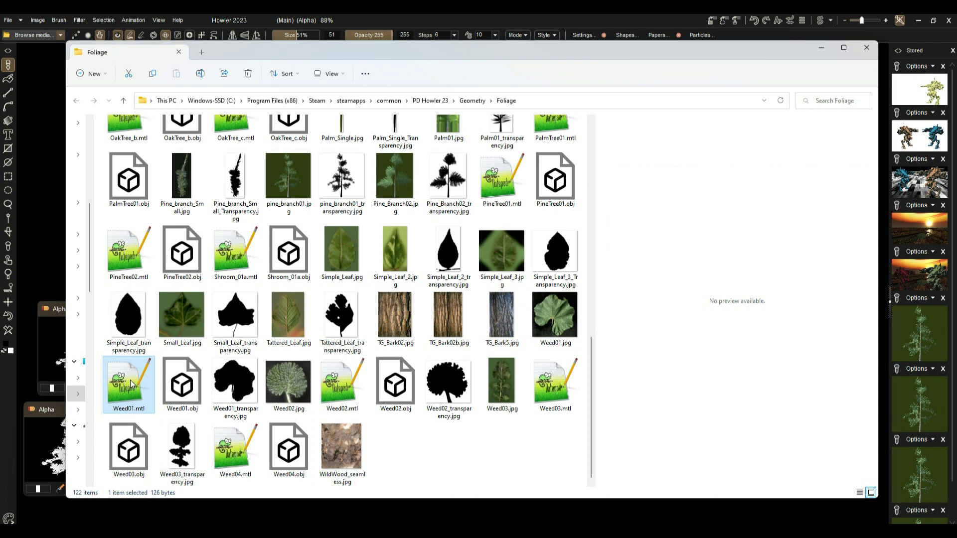
{"action": "left_click", "coordinate": [185, 383]}
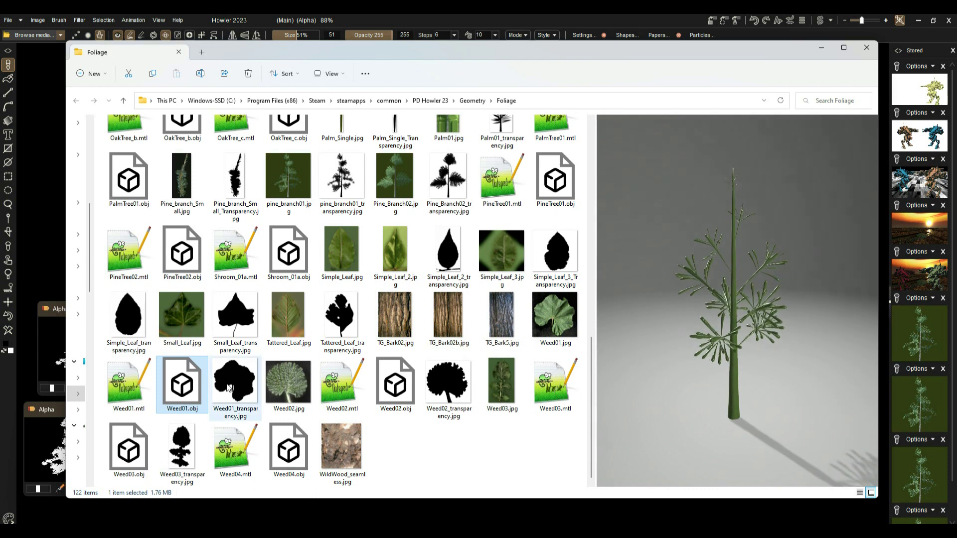
{"action": "left_click", "coordinate": [566, 309]}
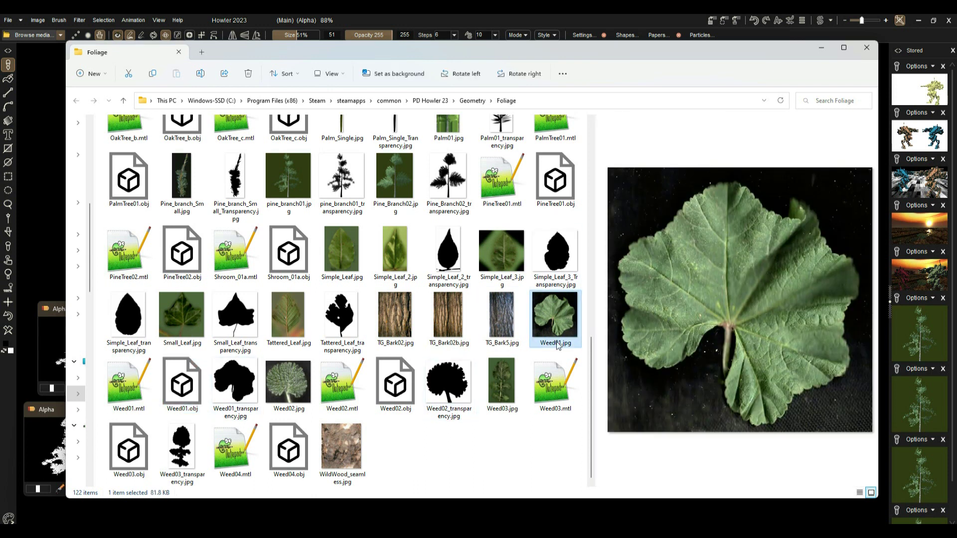
Step: Preview the transparency maps in the Foliage folder, including the tattered leaf, small leaf, simple leaf and pine branch ones
{"action": "left_click", "coordinate": [438, 390]}
{"action": "left_click", "coordinate": [342, 310]}
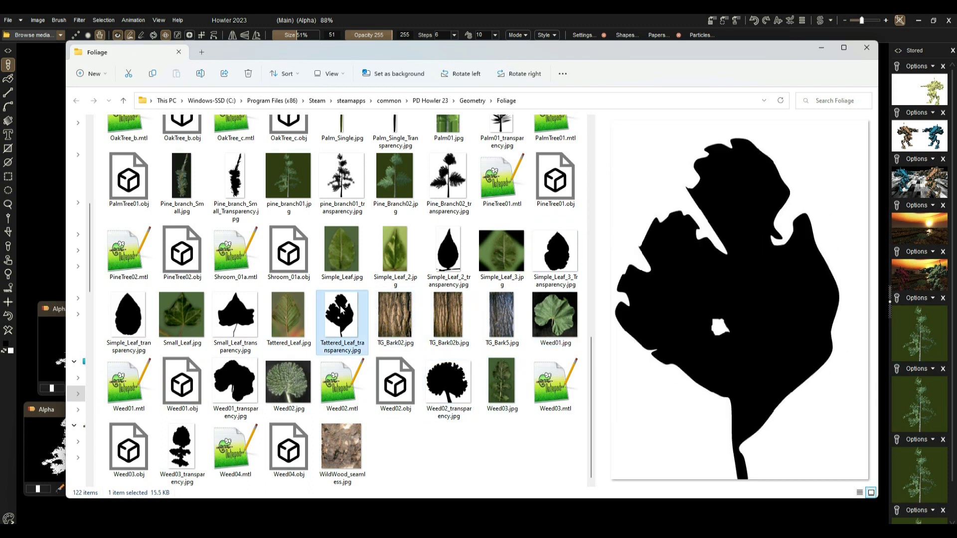
{"action": "left_click", "coordinate": [244, 321]}
{"action": "left_click", "coordinate": [124, 315]}
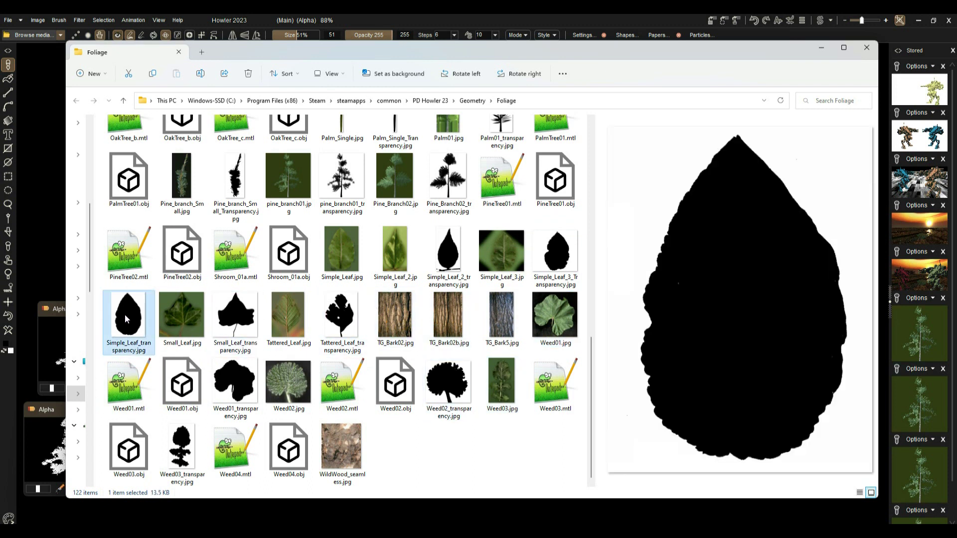
{"action": "left_click", "coordinate": [233, 184]}
{"action": "left_click", "coordinate": [346, 179]}
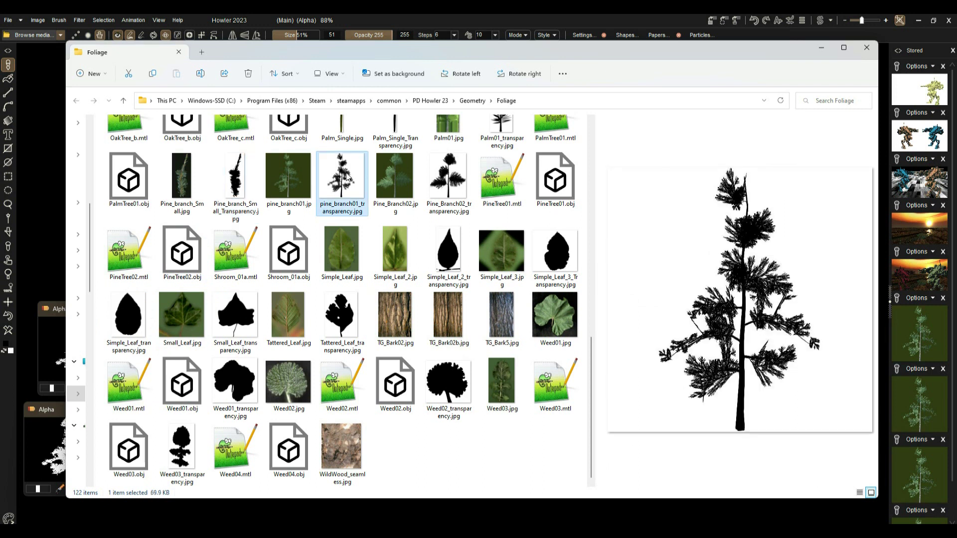
Step: Open basictree3_b.obj in 3D Viewer, orbit around the tree, close the viewer and switch back to Howler
{"action": "scroll", "coordinate": [411, 258], "scroll_direction": "up", "scroll_amount": 7}
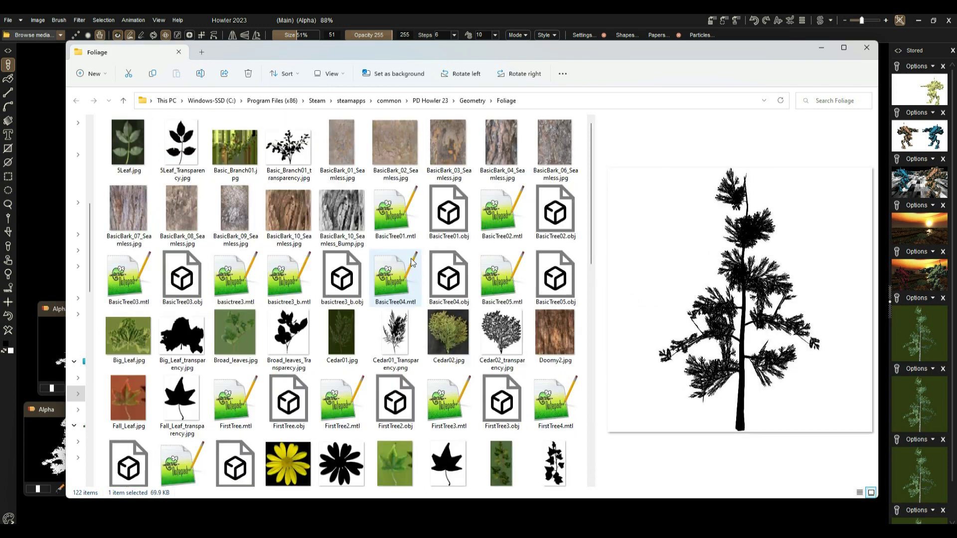
{"action": "left_click", "coordinate": [351, 281]}
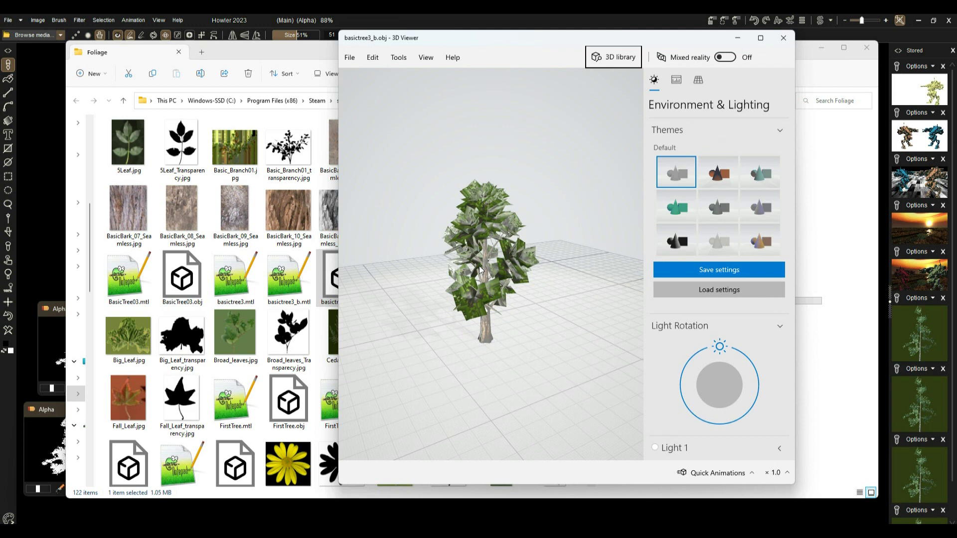
{"action": "left_click_drag", "start_coordinate": [479, 265], "coordinate": [406, 268]}
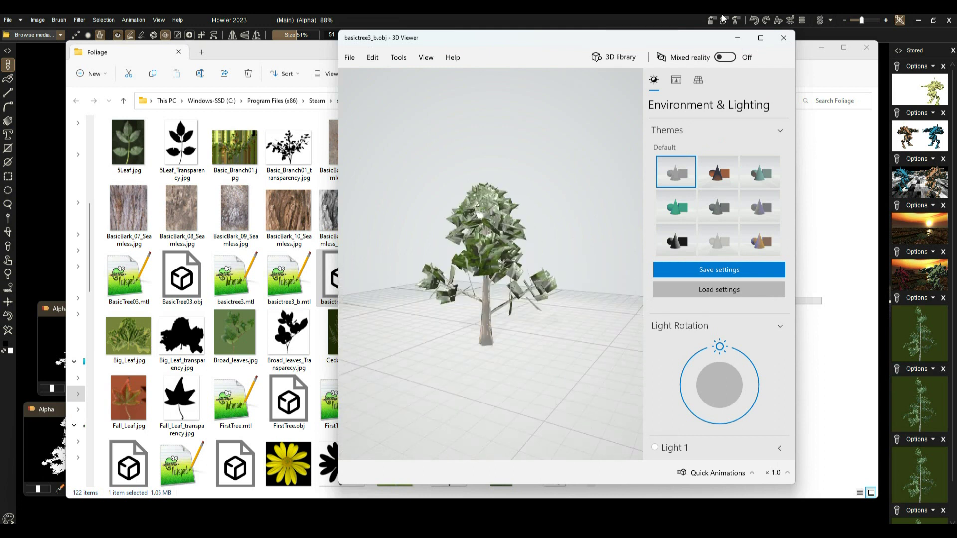
{"action": "left_click", "coordinate": [782, 39]}
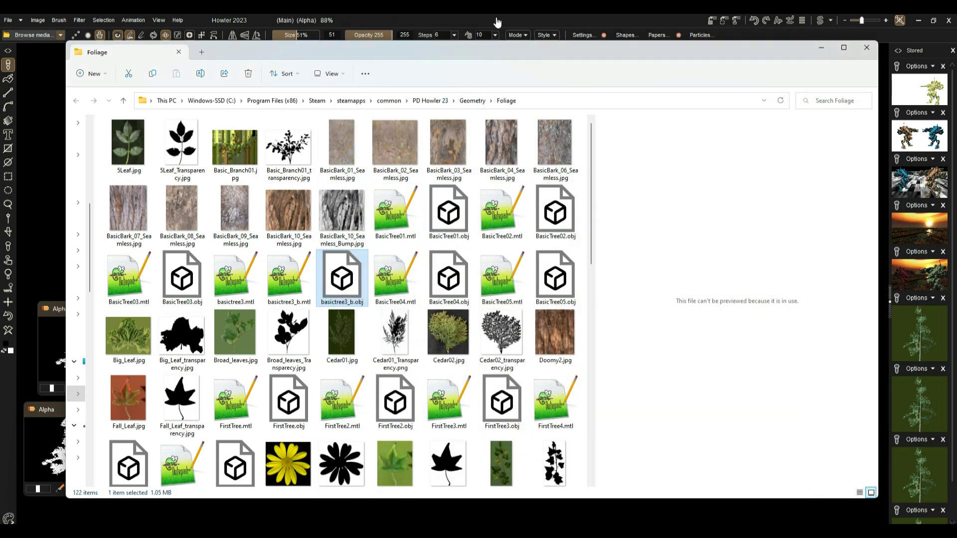
{"action": "left_click", "coordinate": [498, 23]}
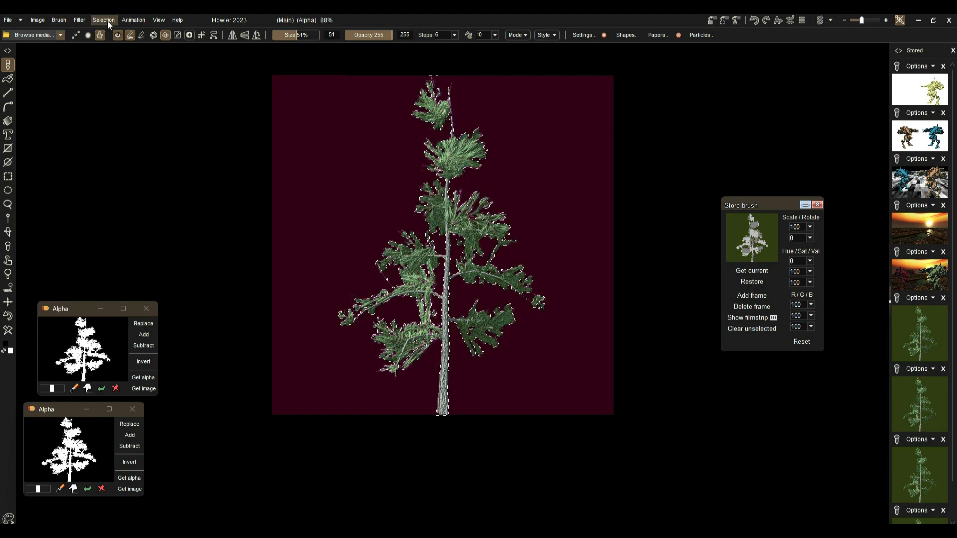
{"action": "left_click", "coordinate": [11, 20]}
{"action": "left_click", "coordinate": [26, 32]}
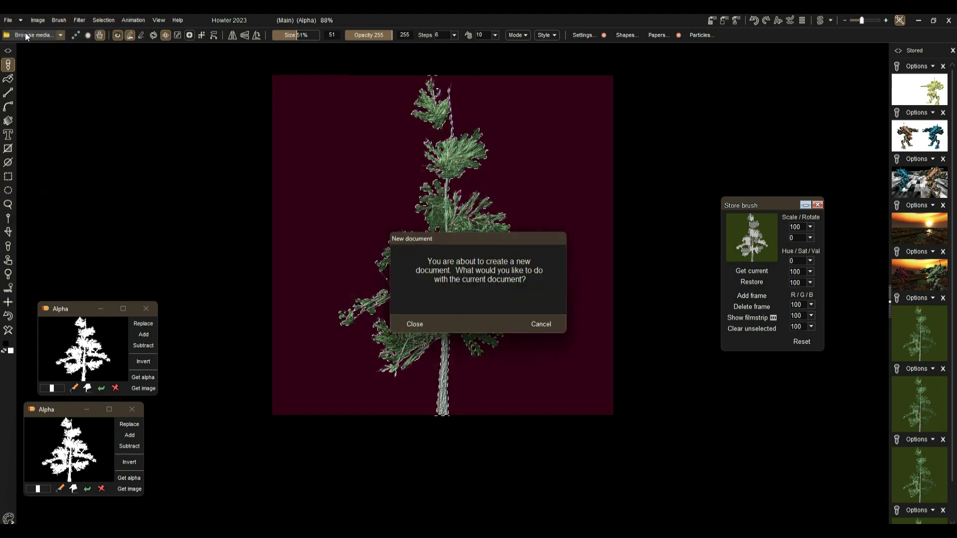
{"action": "left_click", "coordinate": [539, 324]}
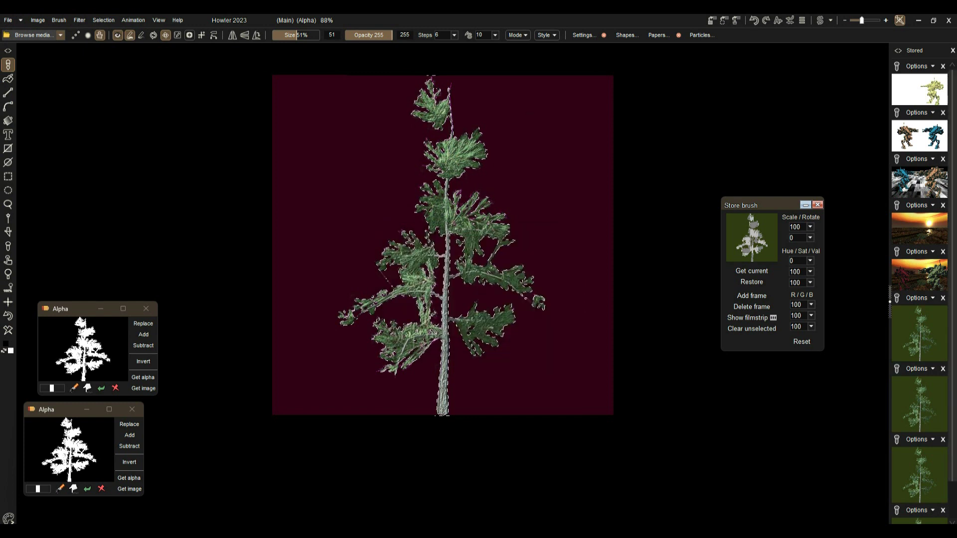
Step: Paste the first stored image, the yellow-green mech, as a new document and close the current tree document
{"action": "left_click", "coordinate": [921, 67]}
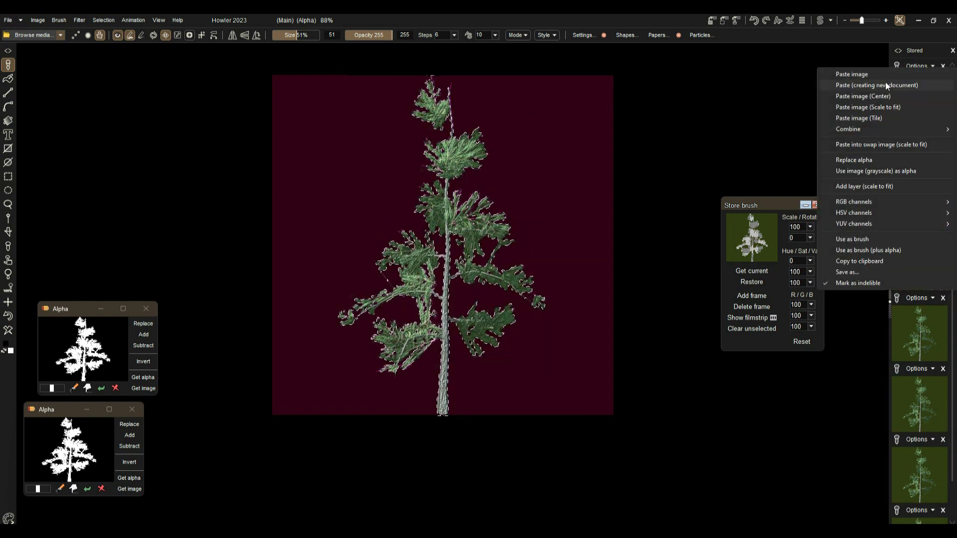
{"action": "left_click", "coordinate": [885, 82]}
{"action": "left_click", "coordinate": [461, 304]}
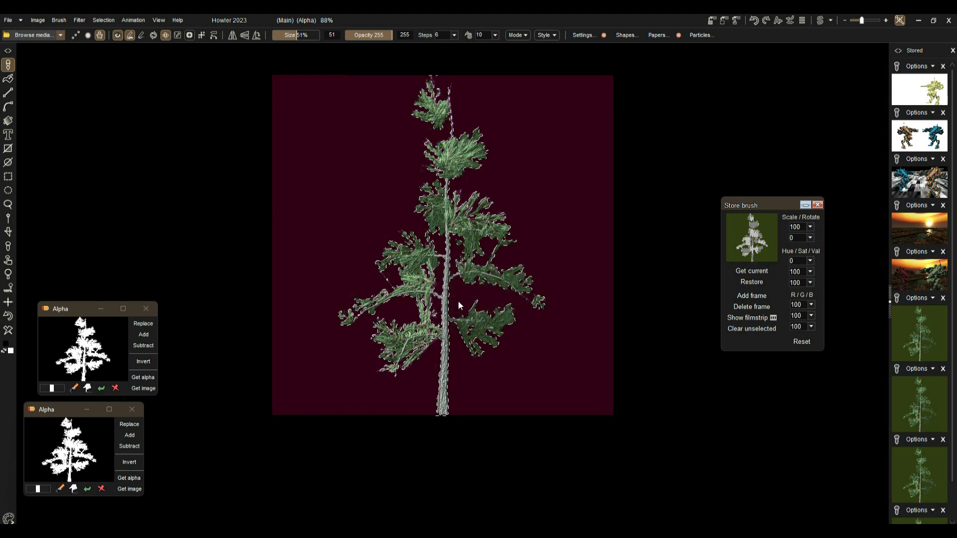
Step: Collapse the Store brush window and close both floating Alpha windows
{"action": "left_click", "coordinate": [806, 206]}
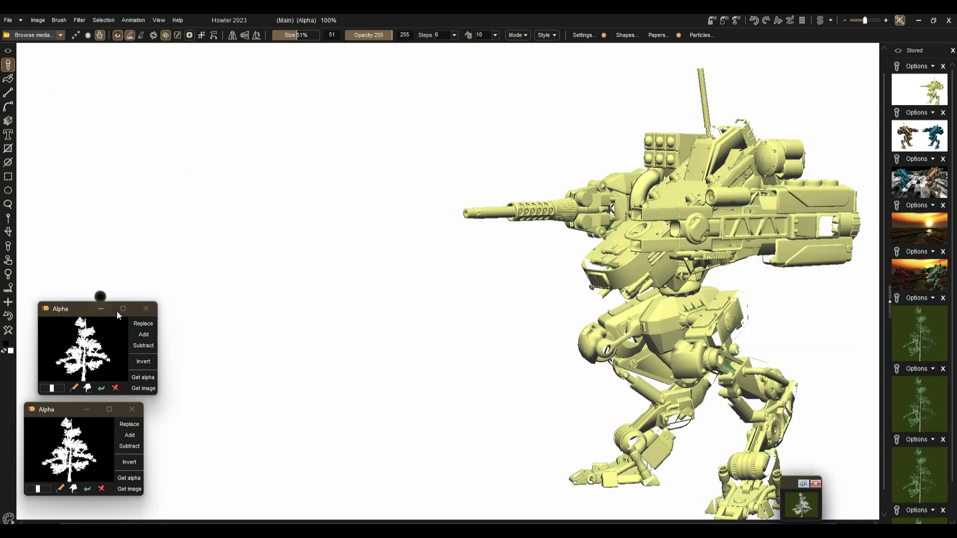
{"action": "left_click", "coordinate": [145, 309]}
{"action": "left_click", "coordinate": [132, 409]}
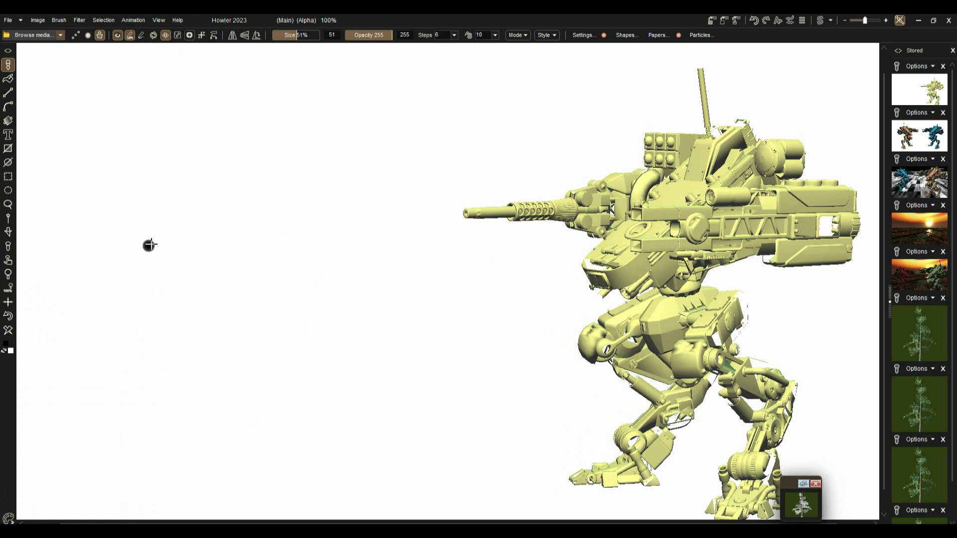
{"action": "left_click", "coordinate": [82, 20]}
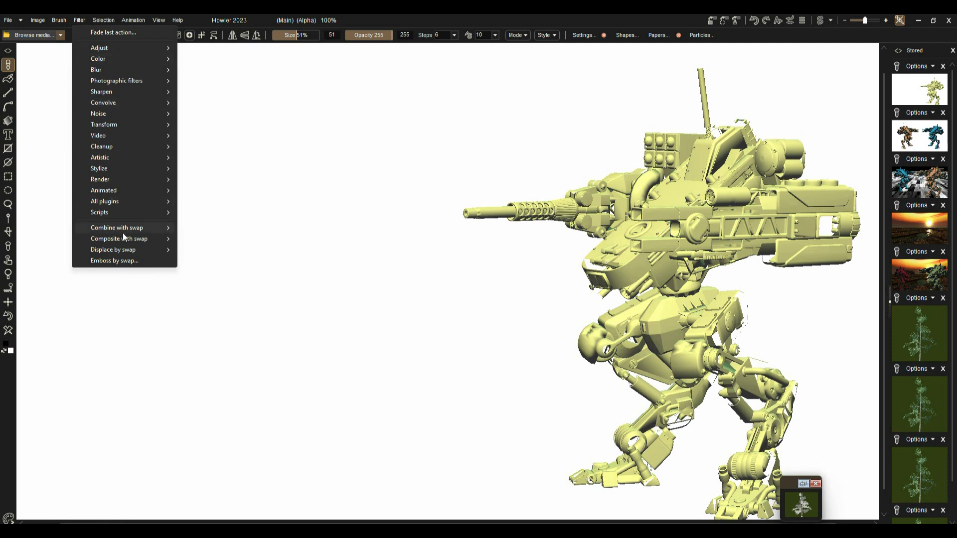
{"action": "mouse_move", "coordinate": [103, 180]}
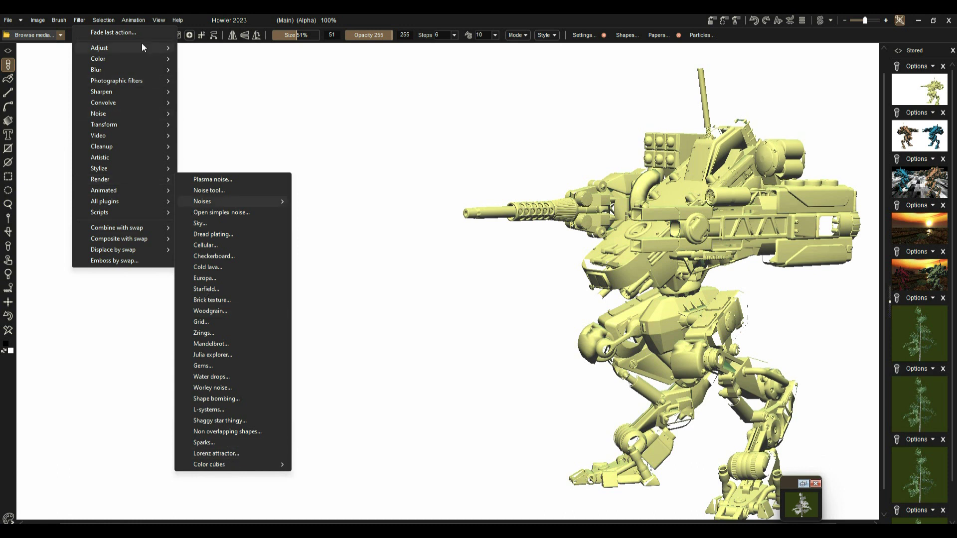
Step: Open the Render an obj widget and move its dialog onto the empty canvas area away from the mech
{"action": "left_click", "coordinate": [159, 21]}
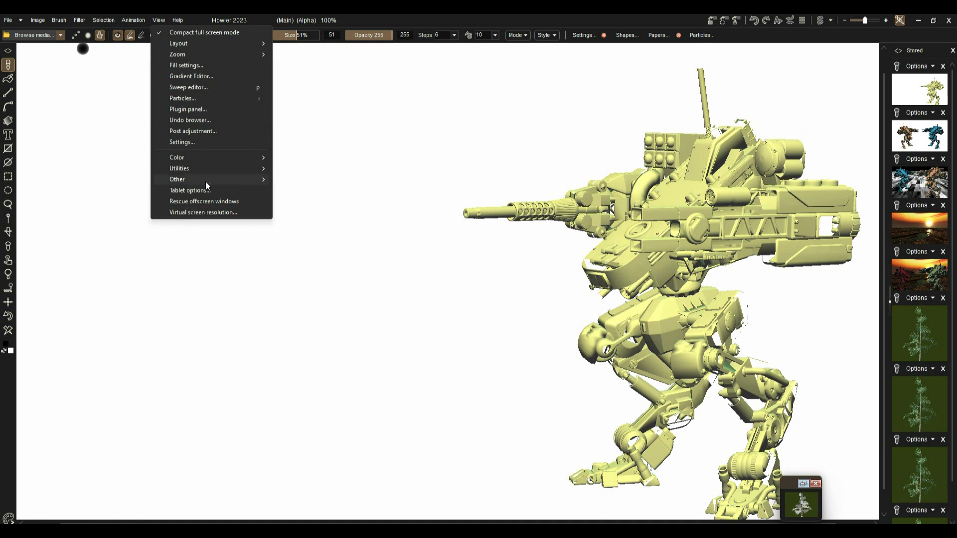
{"action": "mouse_move", "coordinate": [178, 169]}
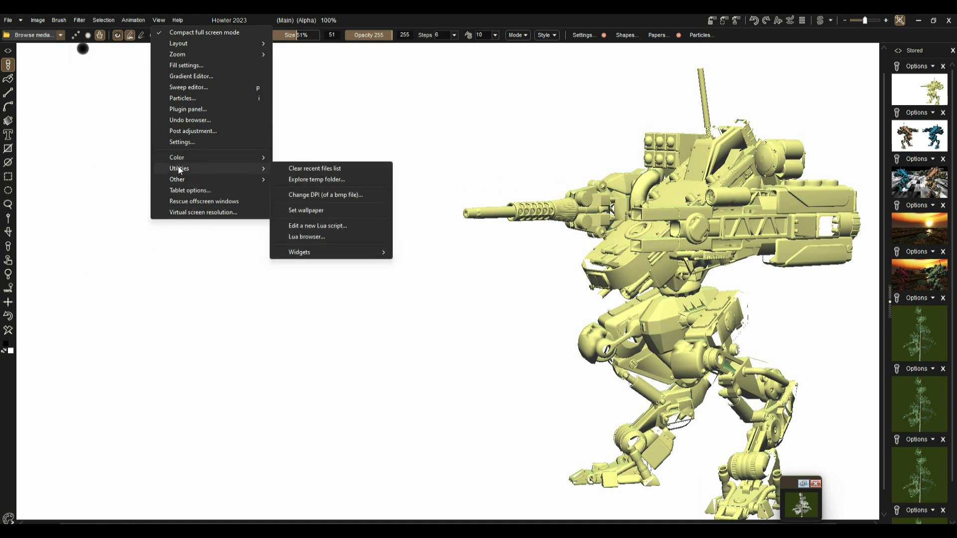
{"action": "mouse_move", "coordinate": [309, 252]}
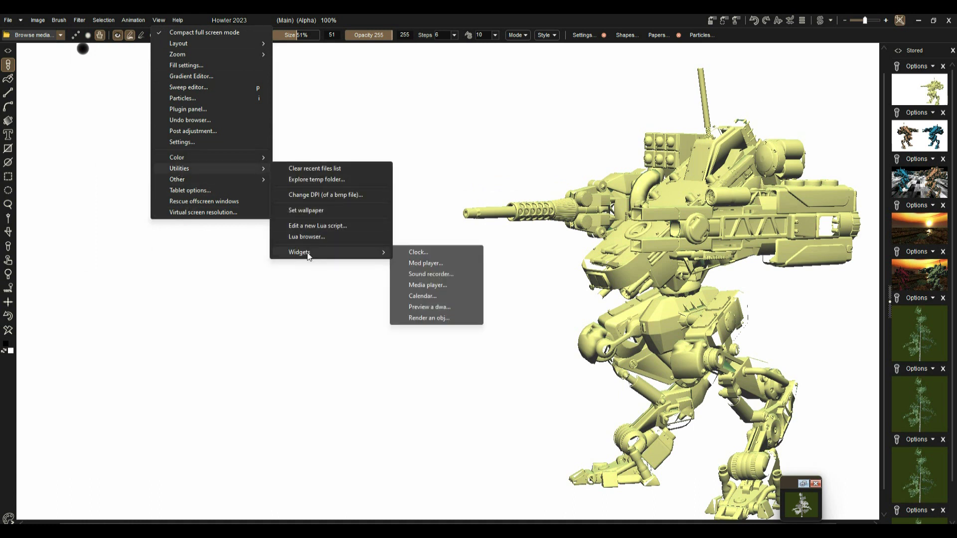
{"action": "left_click", "coordinate": [429, 319]}
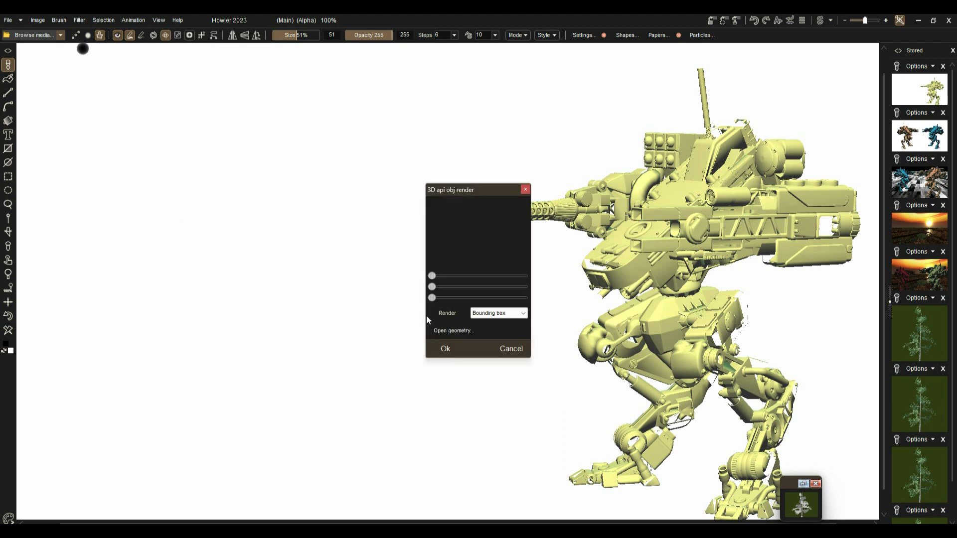
{"action": "left_click_drag", "start_coordinate": [480, 190], "coordinate": [133, 86]}
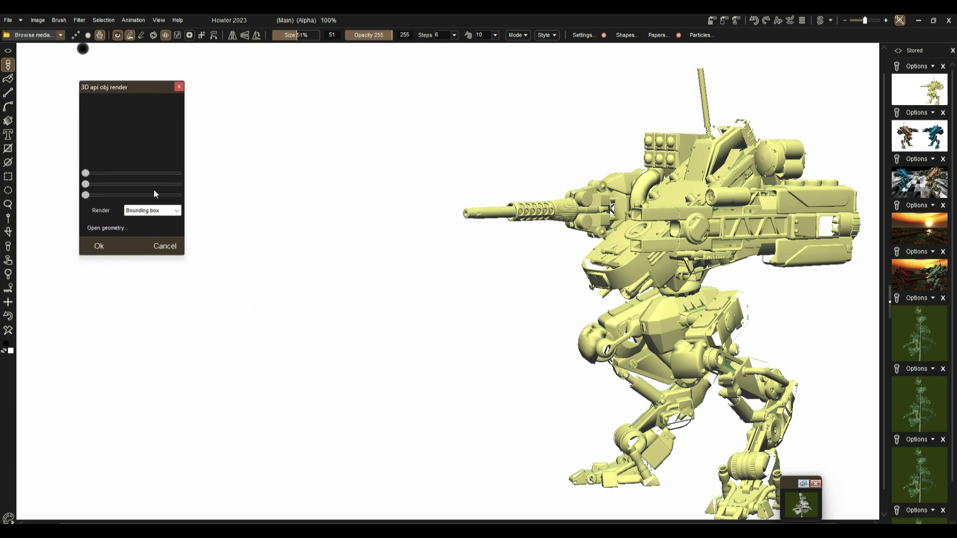
Step: Load FirstTree3.obj from the Foliage folder in $ GOOD4DEMO as the geometry to render over the mech image
{"action": "left_click", "coordinate": [100, 228]}
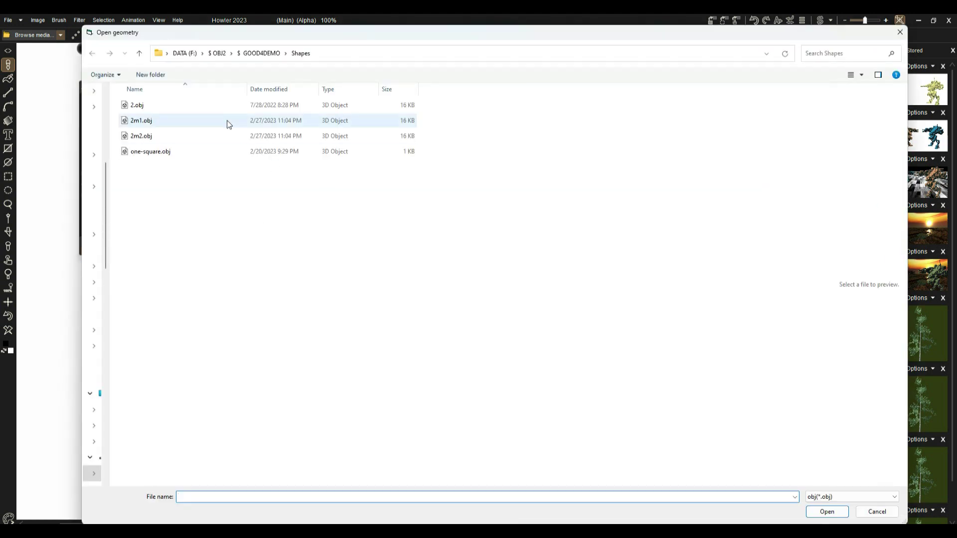
{"action": "left_click", "coordinate": [253, 50]}
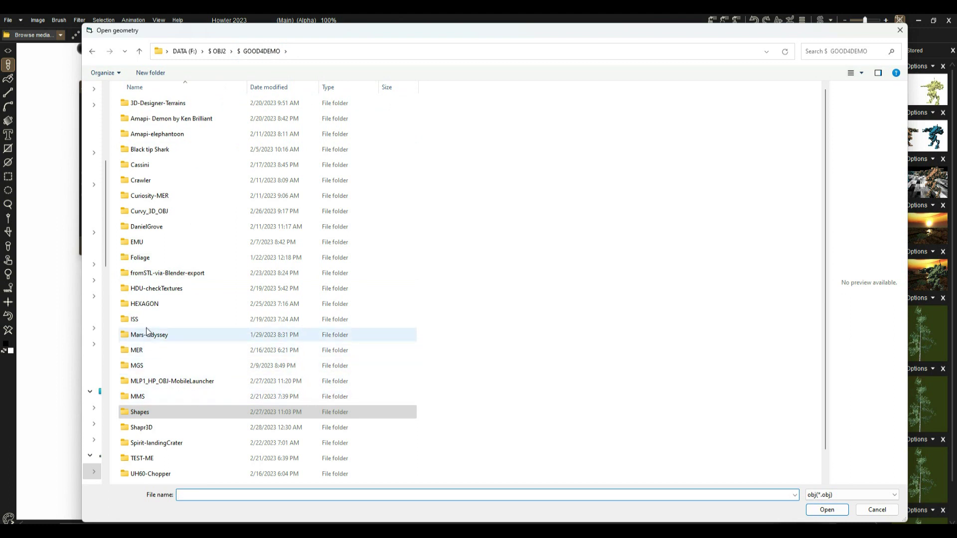
{"action": "left_click", "coordinate": [141, 257]}
{"action": "double_click", "coordinate": [140, 257]}
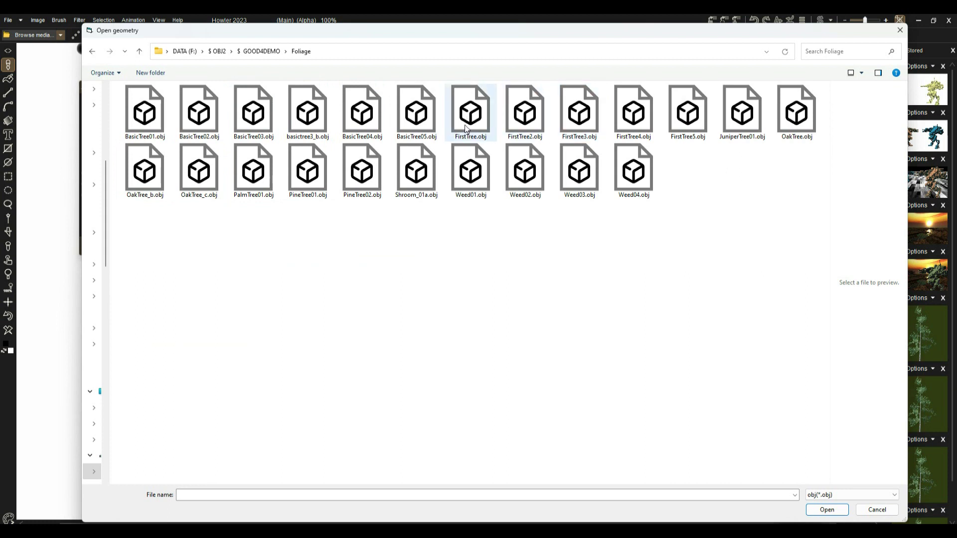
{"action": "left_click", "coordinate": [579, 110]}
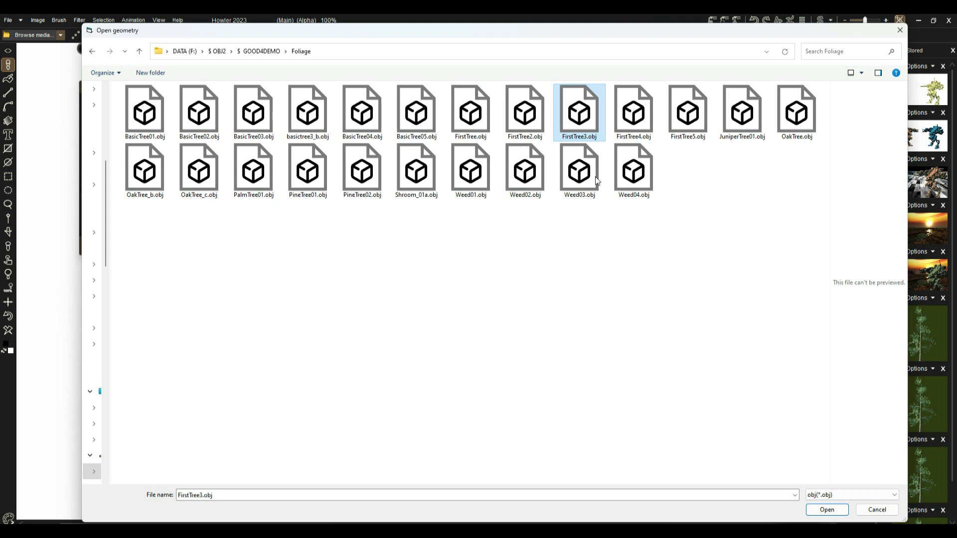
{"action": "left_click", "coordinate": [827, 509]}
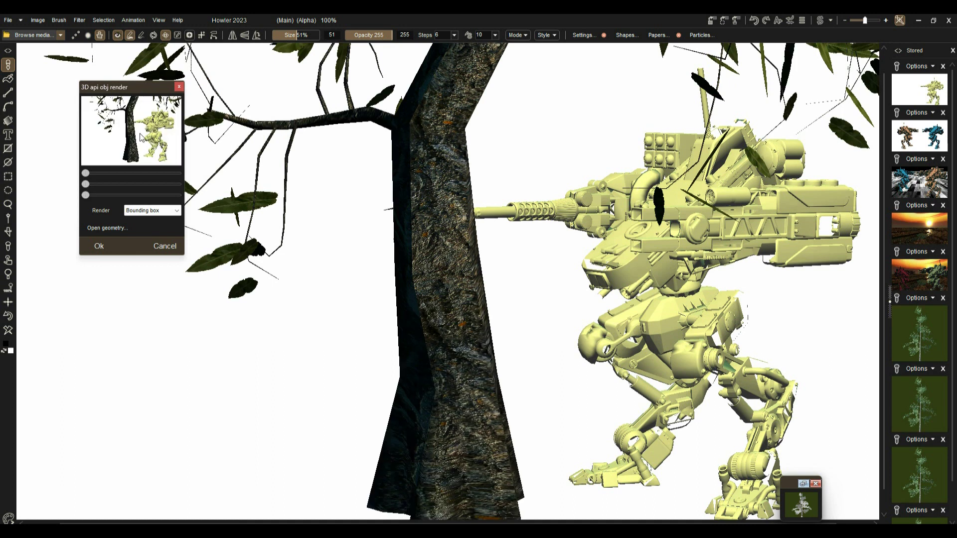
Step: Rotate the tree about its vertical axis and lower it to show the upper trunk and branches over the mech image
{"action": "left_click_drag", "start_coordinate": [86, 173], "coordinate": [99, 175]}
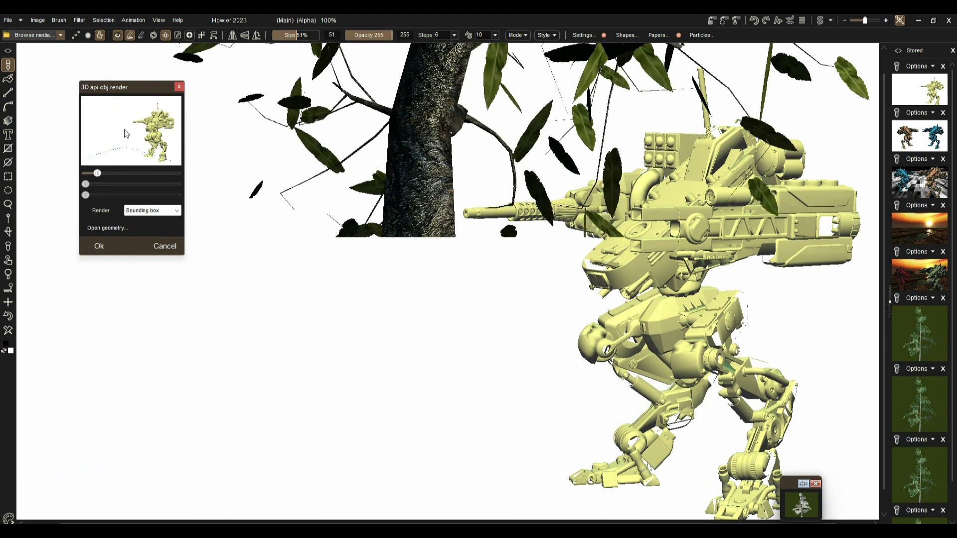
{"action": "left_click_drag", "start_coordinate": [144, 167], "coordinate": [136, 223]}
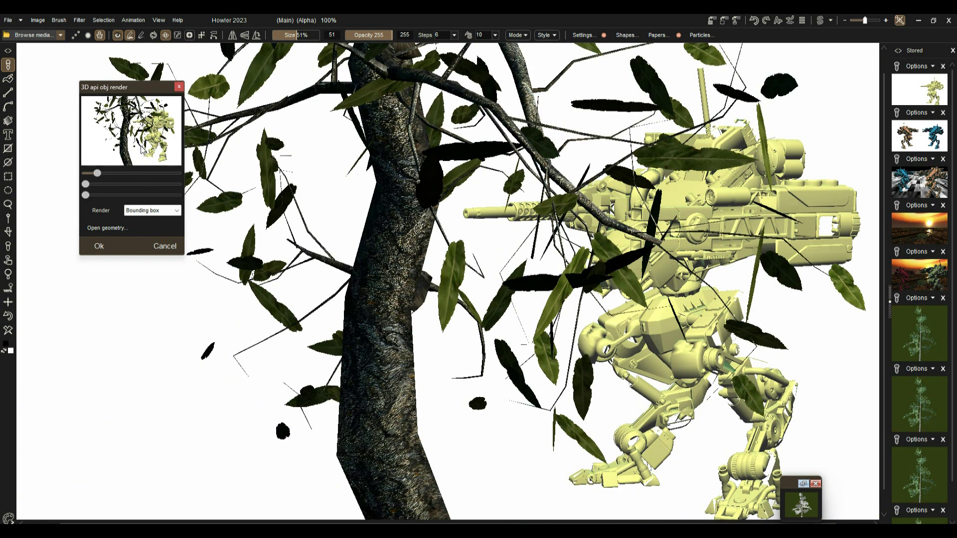
{"action": "mouse_move", "coordinate": [90, 185]}
{"action": "left_mouse_down"}
{"action": "mouse_move", "coordinate": [72, 185]}
{"action": "mouse_move", "coordinate": [86, 196]}
{"action": "left_mouse_up"}
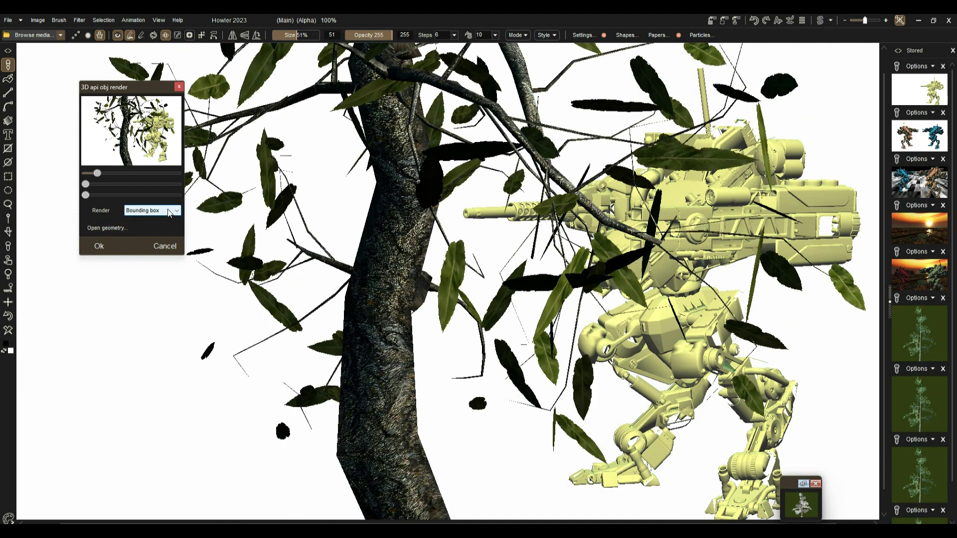
Step: Scale the tree down and place it whole on the empty area beside the mech
{"action": "left_click_drag", "start_coordinate": [148, 144], "coordinate": [235, 130]}
{"action": "left_click_drag", "start_coordinate": [142, 134], "coordinate": [118, 114]}
{"action": "left_click_drag", "start_coordinate": [131, 158], "coordinate": [124, 26]}
{"action": "left_click_drag", "start_coordinate": [143, 145], "coordinate": [122, 91]}
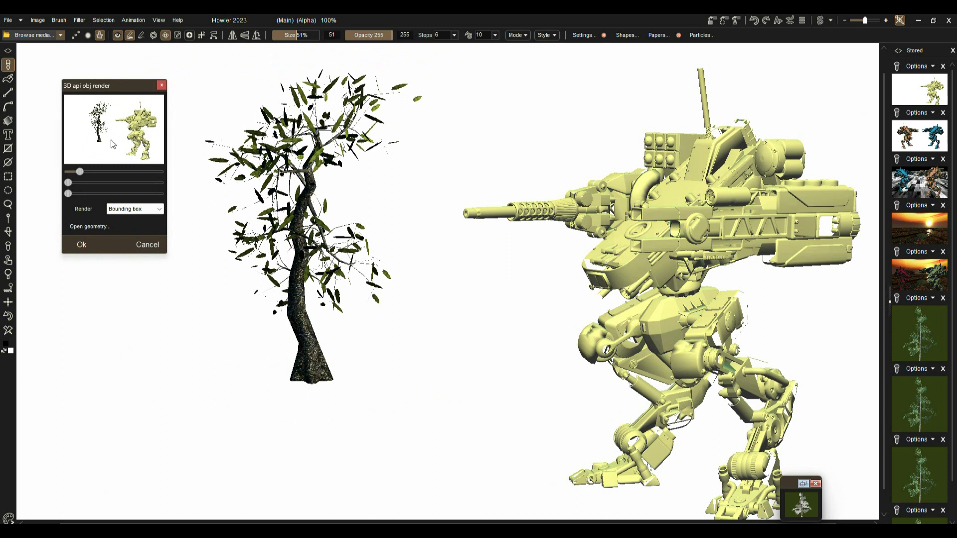
{"action": "left_click_drag", "start_coordinate": [105, 131], "coordinate": [126, 150]}
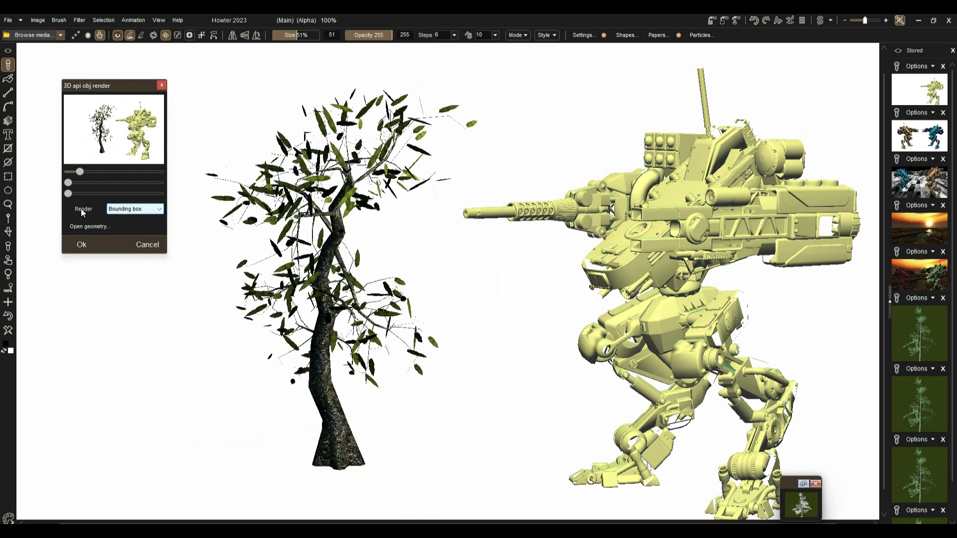
Step: Set the tree's render mode to Wireframe and reposition the model closer to the viewer
{"action": "left_click", "coordinate": [133, 210]}
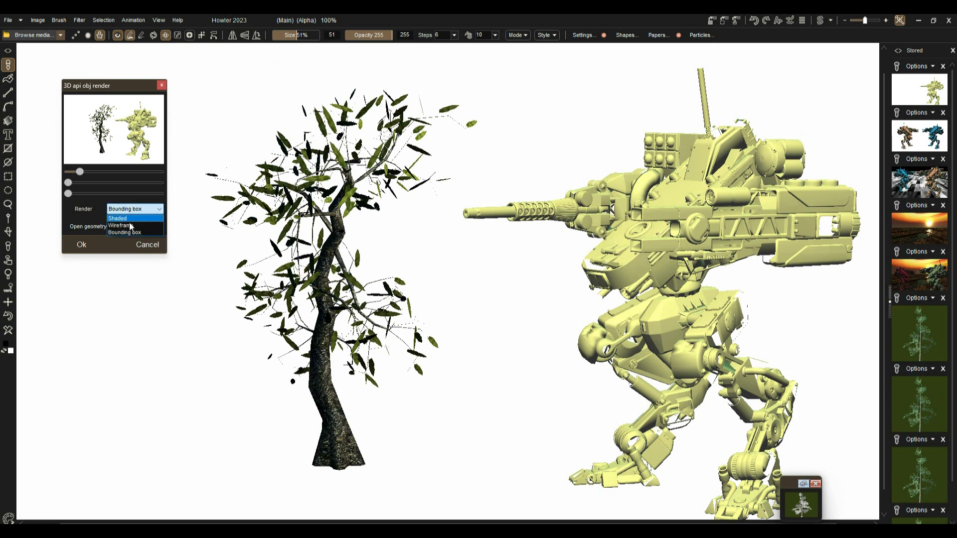
{"action": "left_click", "coordinate": [132, 232]}
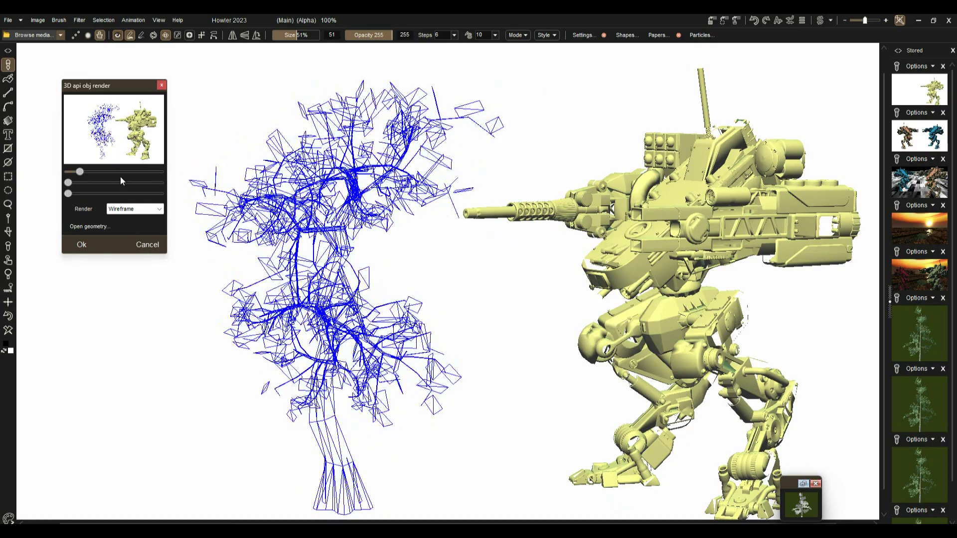
{"action": "left_click_drag", "start_coordinate": [138, 125], "coordinate": [177, 274]}
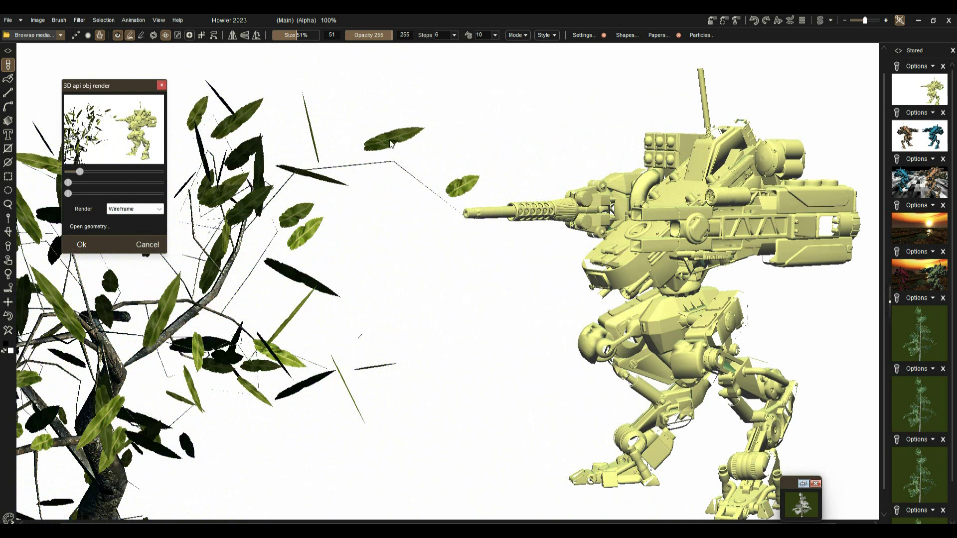
Step: Move the tree back beside the mech and adjust its size and tilt so most of the trunk and crown fit
{"action": "left_click_drag", "start_coordinate": [138, 135], "coordinate": [137, 127]}
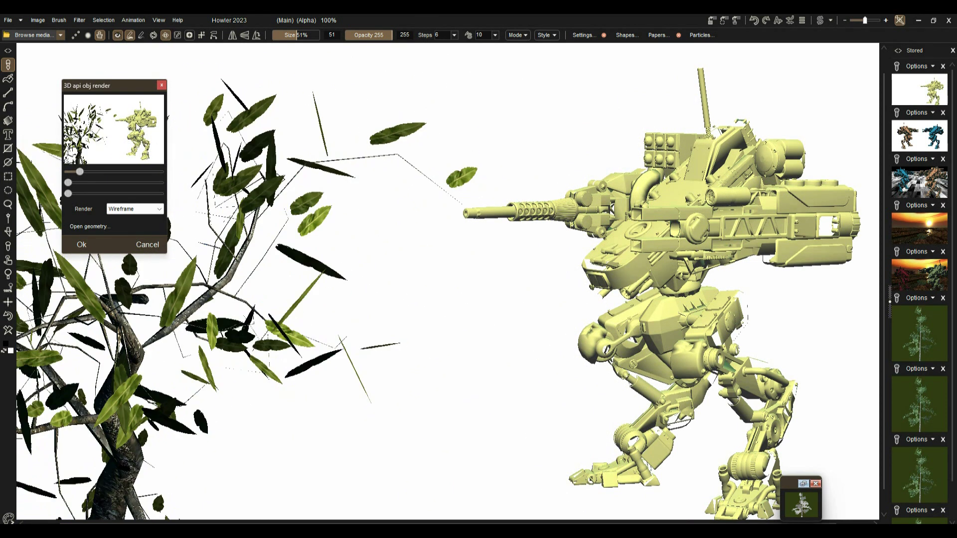
{"action": "left_click_drag", "start_coordinate": [137, 127], "coordinate": [143, 14]}
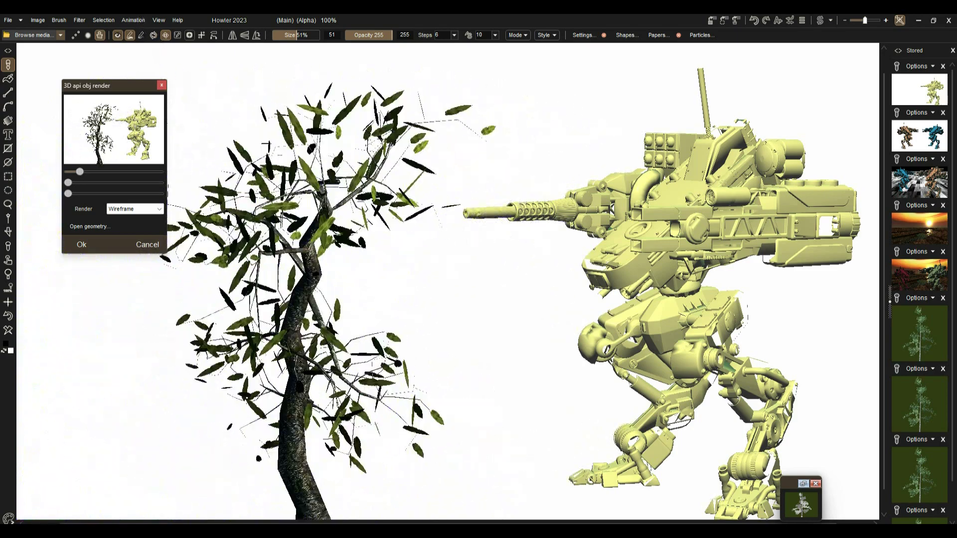
{"action": "left_click_drag", "start_coordinate": [113, 146], "coordinate": [90, 87]}
{"action": "left_click_drag", "start_coordinate": [127, 155], "coordinate": [125, 185]}
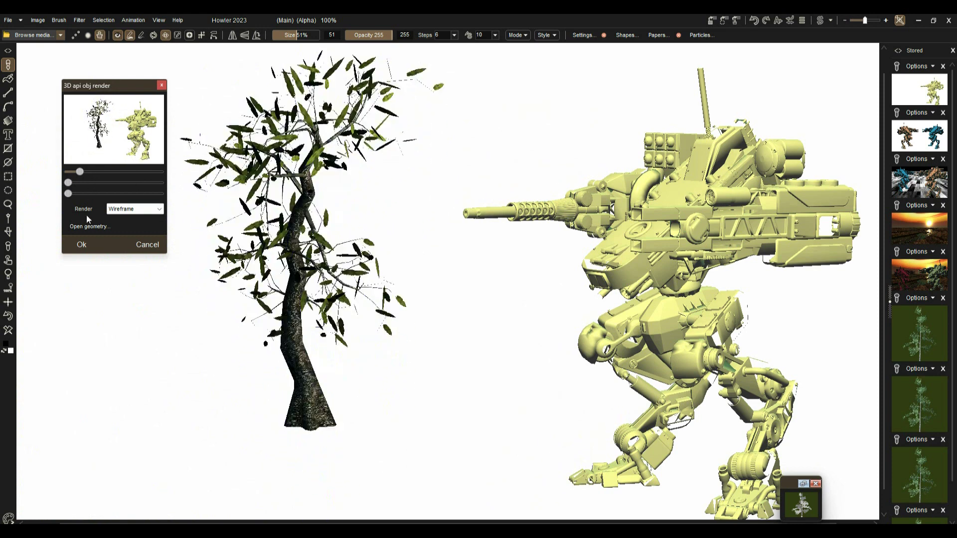
{"action": "left_click_drag", "start_coordinate": [124, 151], "coordinate": [70, 195]}
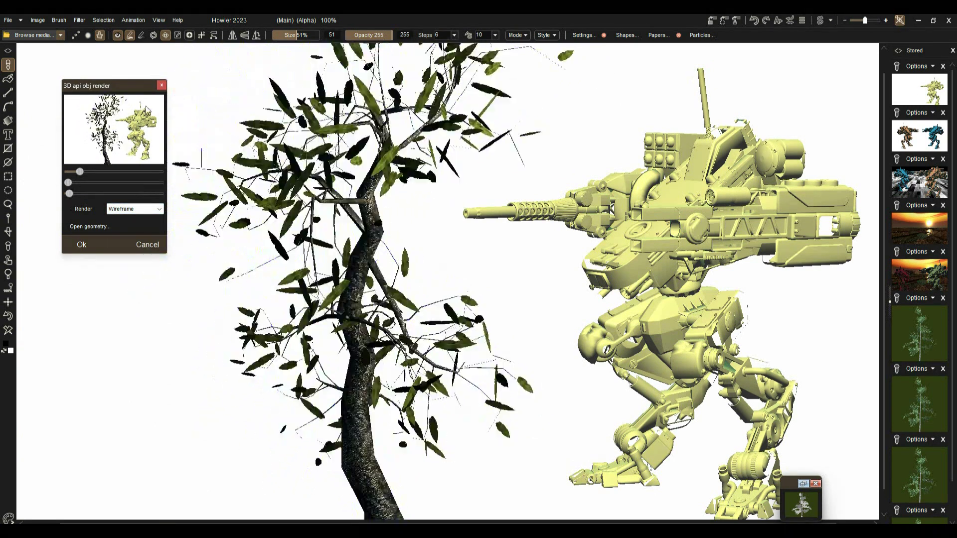
Step: Set the render mode to Shaded, rotate the tree further about its vertical axis and tilt it slightly on the other two axes
{"action": "left_click", "coordinate": [131, 212]}
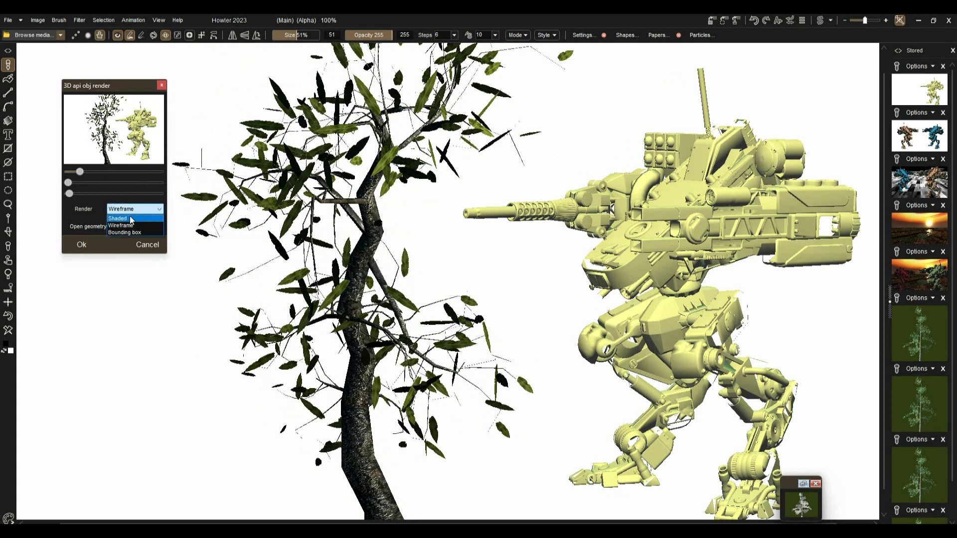
{"action": "left_click", "coordinate": [127, 219]}
{"action": "left_click_drag", "start_coordinate": [80, 172], "coordinate": [104, 178]}
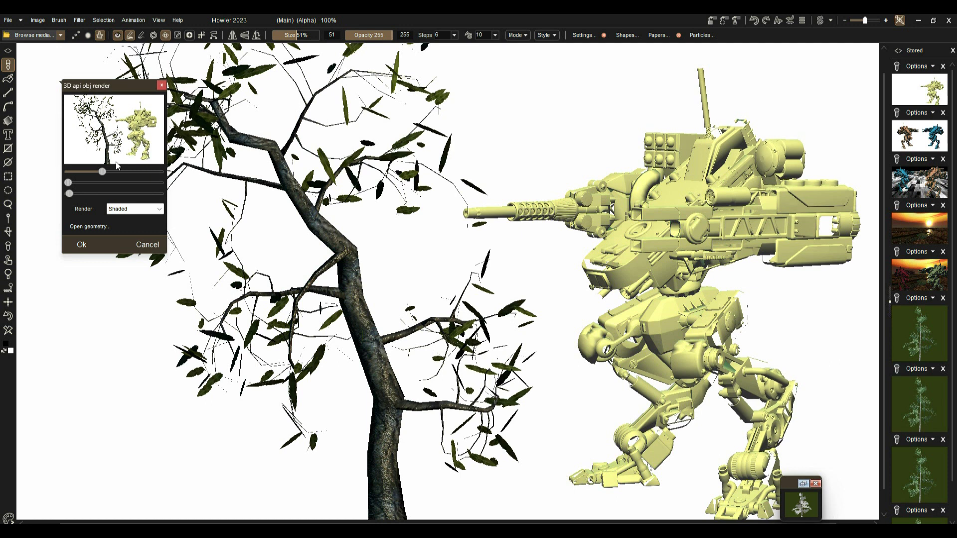
{"action": "left_click_drag", "start_coordinate": [102, 171], "coordinate": [68, 194]}
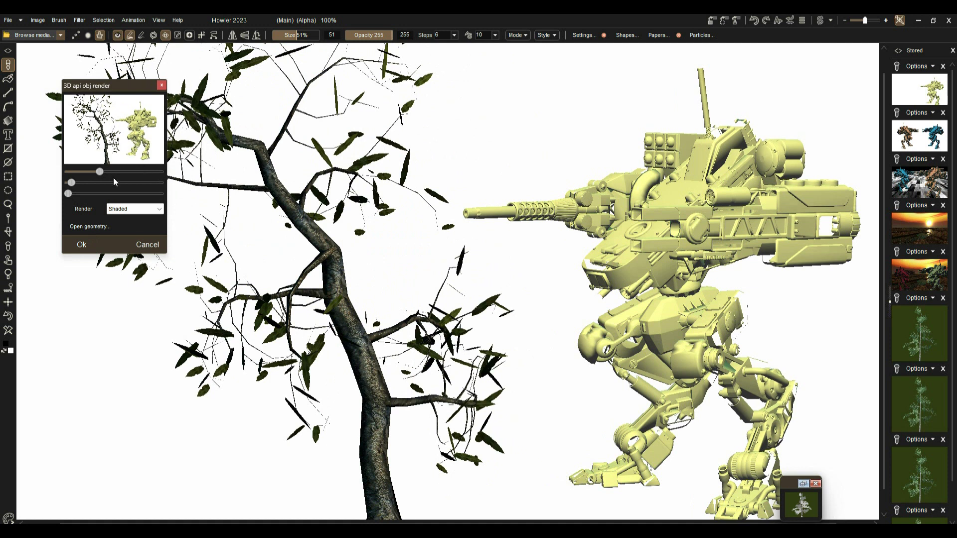
{"action": "left_click_drag", "start_coordinate": [68, 195], "coordinate": [70, 195]}
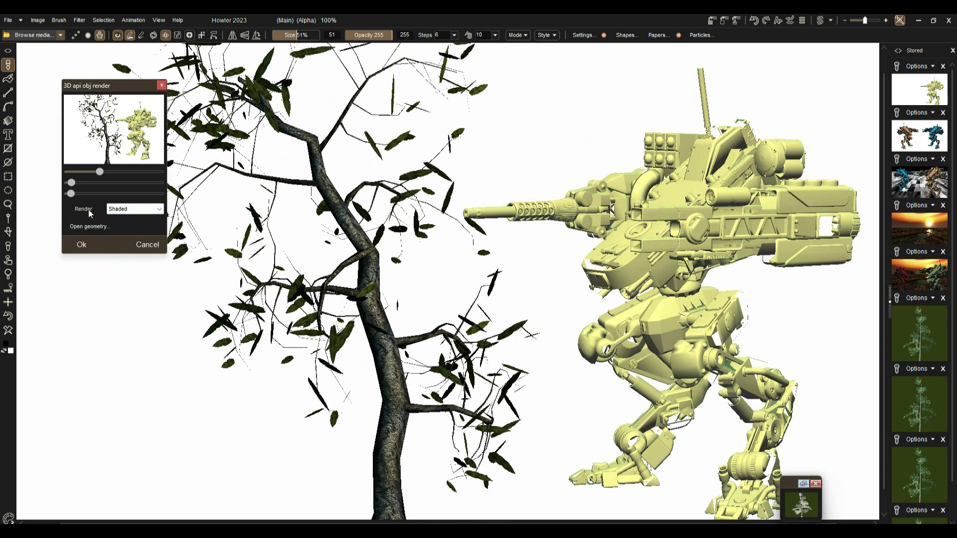
{"action": "left_click", "coordinate": [82, 245]}
Step: Bring up the Foliage folder in File Explorer, then load Weed03.obj as the new geometry to render over the mech image
{"action": "key", "text": "alt+Tab"}
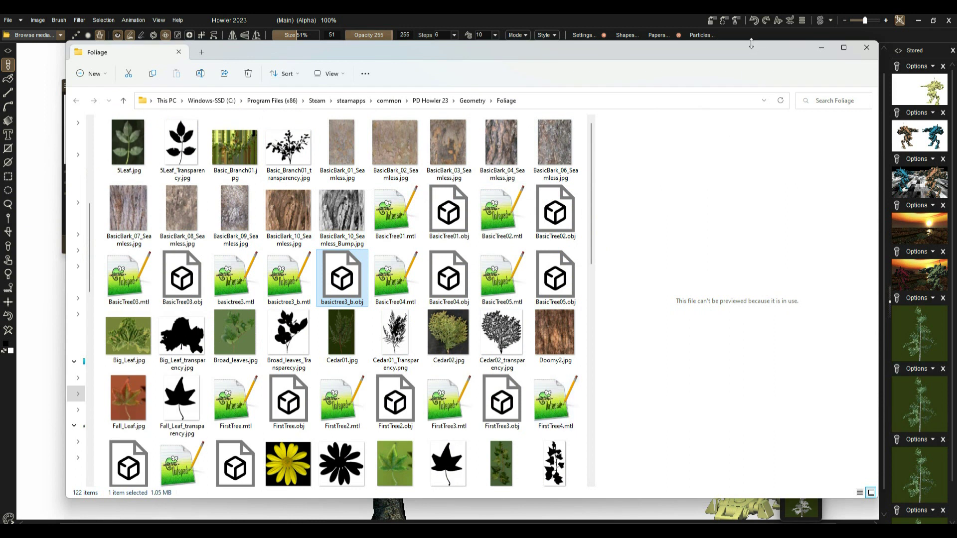
{"action": "left_click_drag", "start_coordinate": [752, 41], "coordinate": [752, 283]}
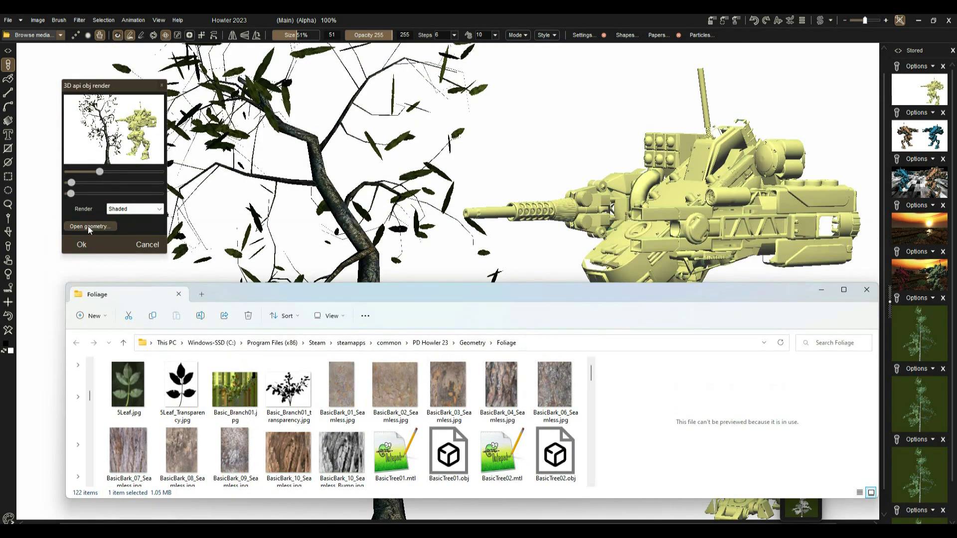
{"action": "left_click", "coordinate": [87, 226]}
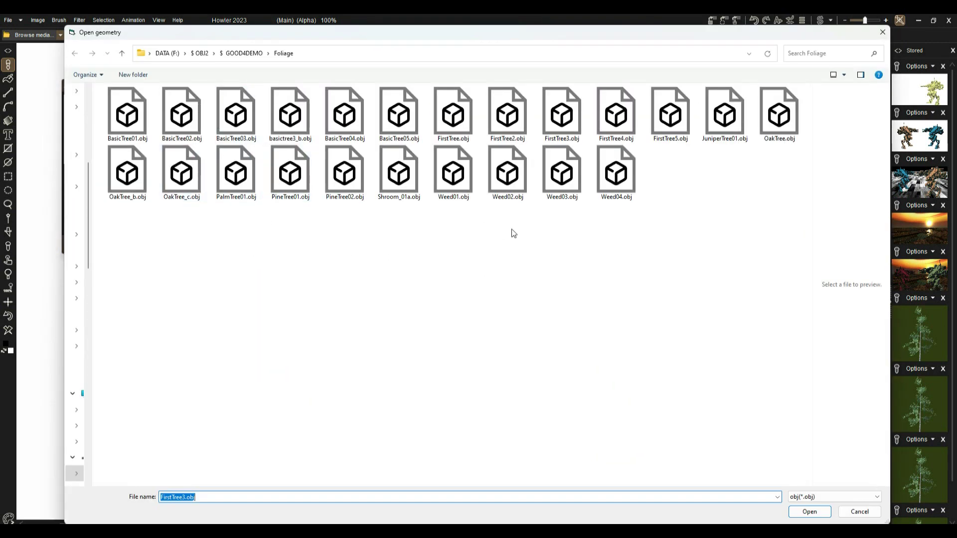
{"action": "left_click", "coordinate": [571, 172]}
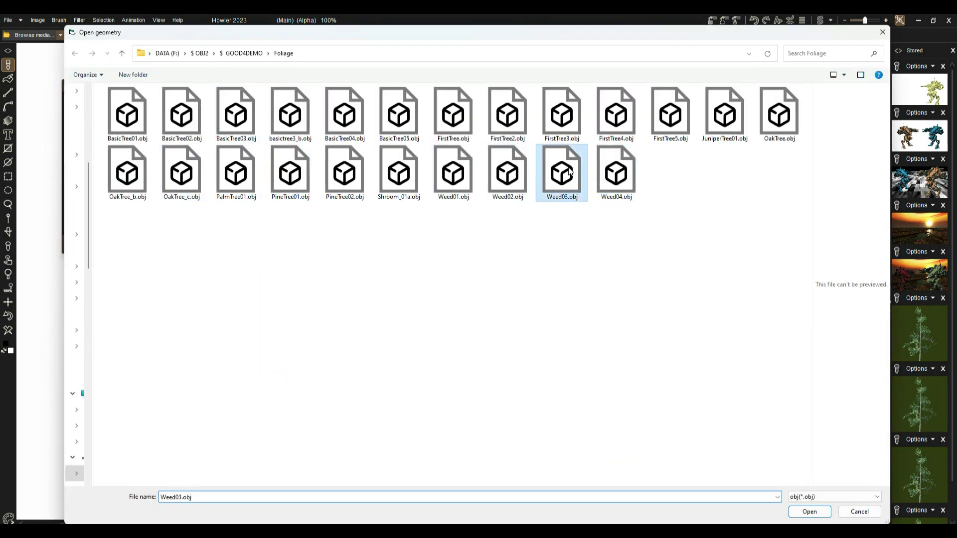
{"action": "double_click", "coordinate": [571, 171]}
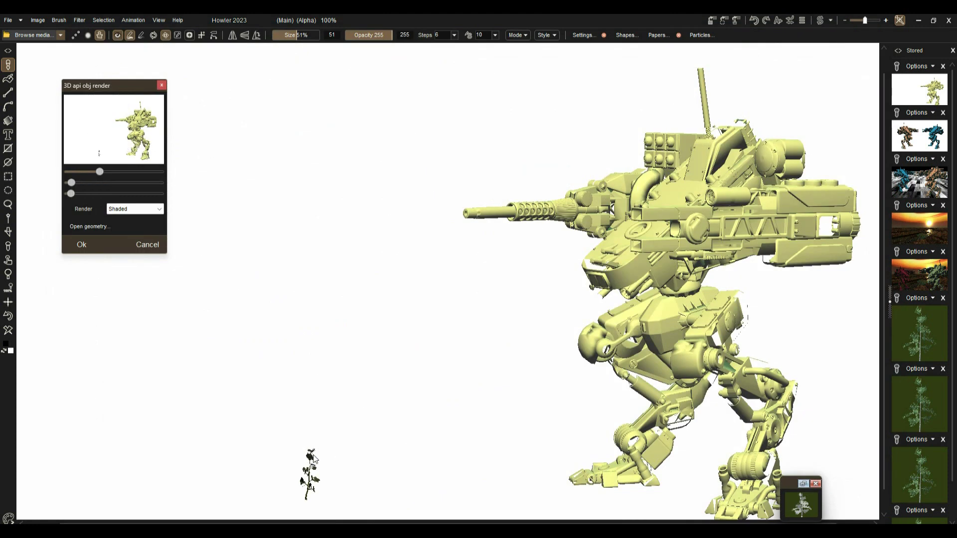
Step: Enlarge the weed on the empty area beside the mech and reset both tilt axes so it stands upright
{"action": "left_click_drag", "start_coordinate": [108, 138], "coordinate": [99, 87]}
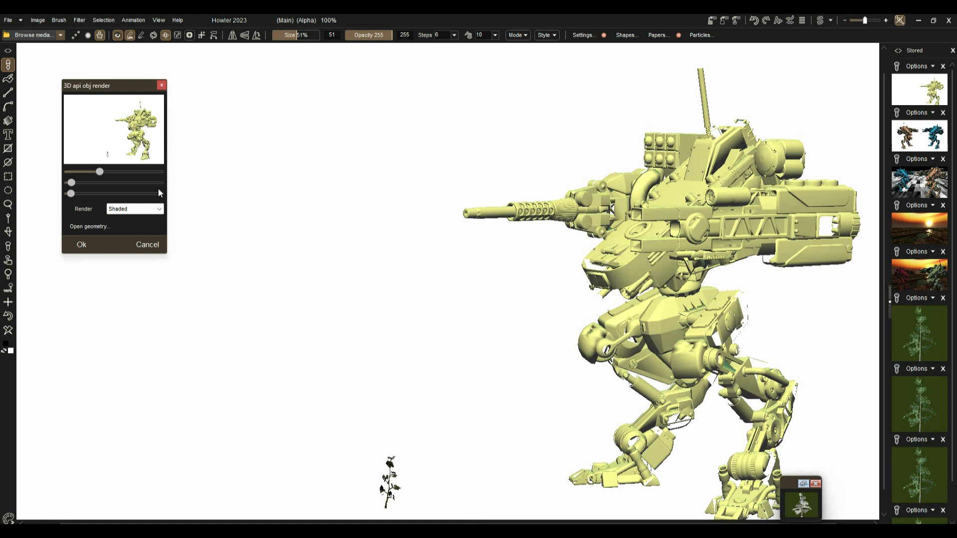
{"action": "left_click_drag", "start_coordinate": [146, 151], "coordinate": [123, 183]}
{"action": "left_click_drag", "start_coordinate": [131, 177], "coordinate": [134, 150]}
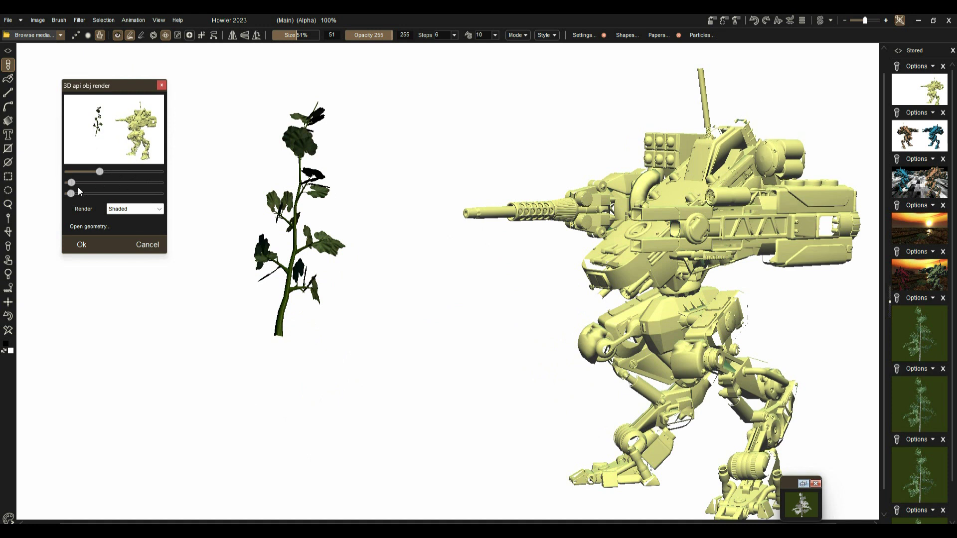
{"action": "mouse_move", "coordinate": [75, 186]}
{"action": "left_mouse_down"}
{"action": "mouse_move", "coordinate": [65, 184]}
{"action": "mouse_move", "coordinate": [67, 194]}
{"action": "left_mouse_up"}
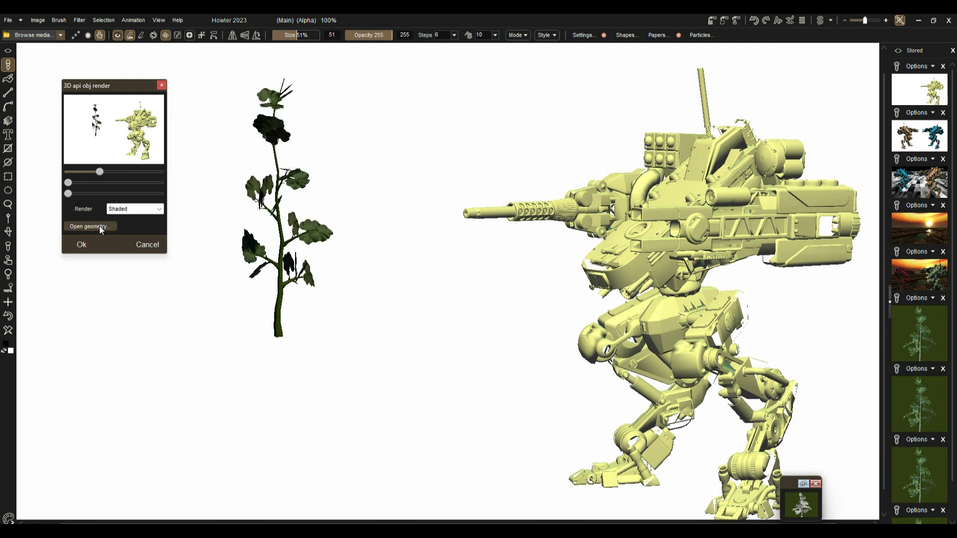
{"action": "mouse_move", "coordinate": [115, 142]}
{"action": "left_mouse_down"}
{"action": "mouse_move", "coordinate": [118, 132]}
{"action": "mouse_move", "coordinate": [112, 140]}
{"action": "left_mouse_up"}
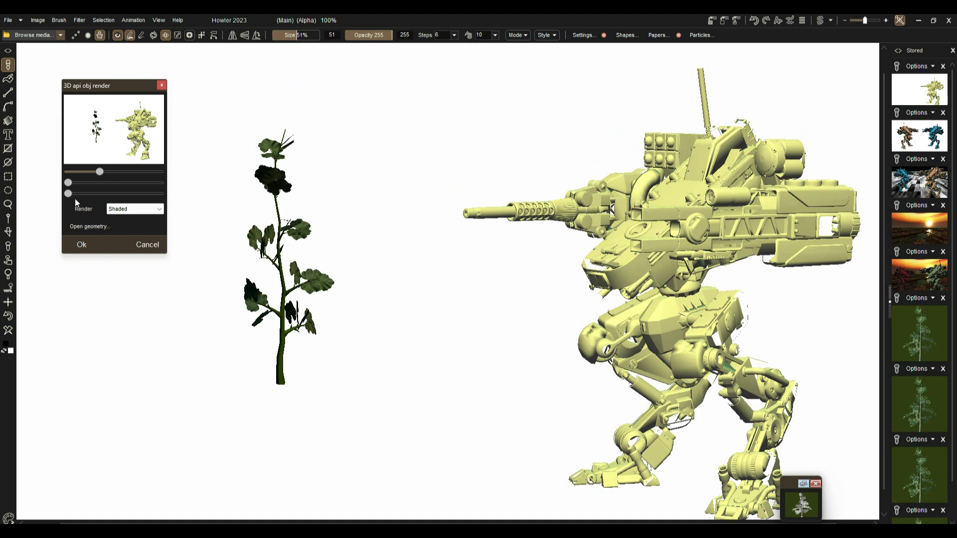
Step: Rotate the weed about its vertical axis, enlarge it a little and apply the render to the mech image
{"action": "left_click_drag", "start_coordinate": [72, 194], "coordinate": [103, 172]}
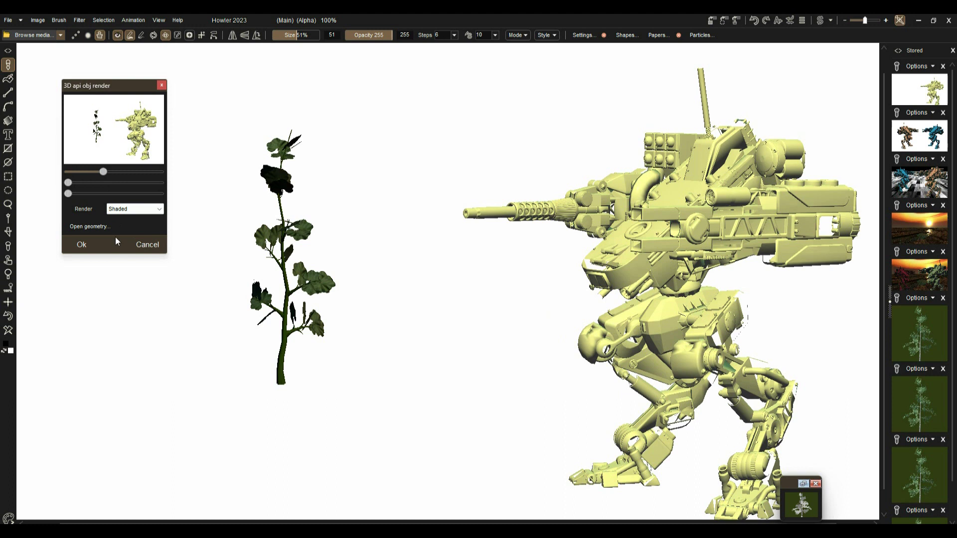
{"action": "left_click_drag", "start_coordinate": [104, 171], "coordinate": [143, 174]}
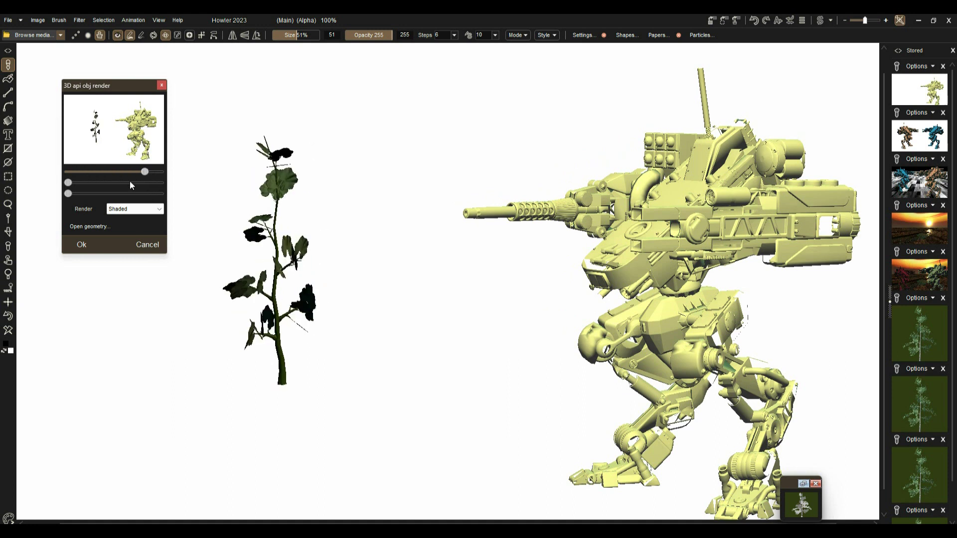
{"action": "scroll", "coordinate": [115, 155], "scroll_direction": "up", "scroll_amount": 3}
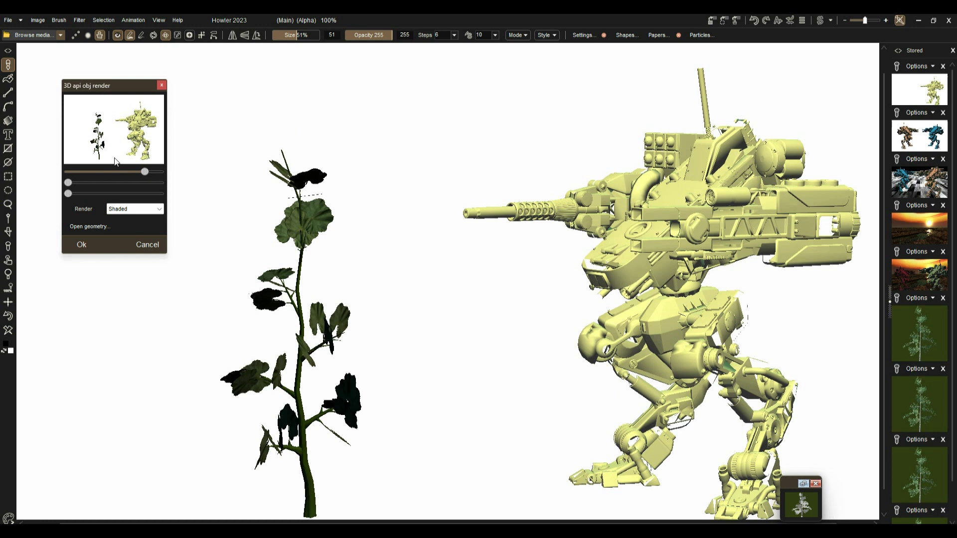
{"action": "scroll", "coordinate": [116, 158], "scroll_direction": "down", "scroll_amount": 3}
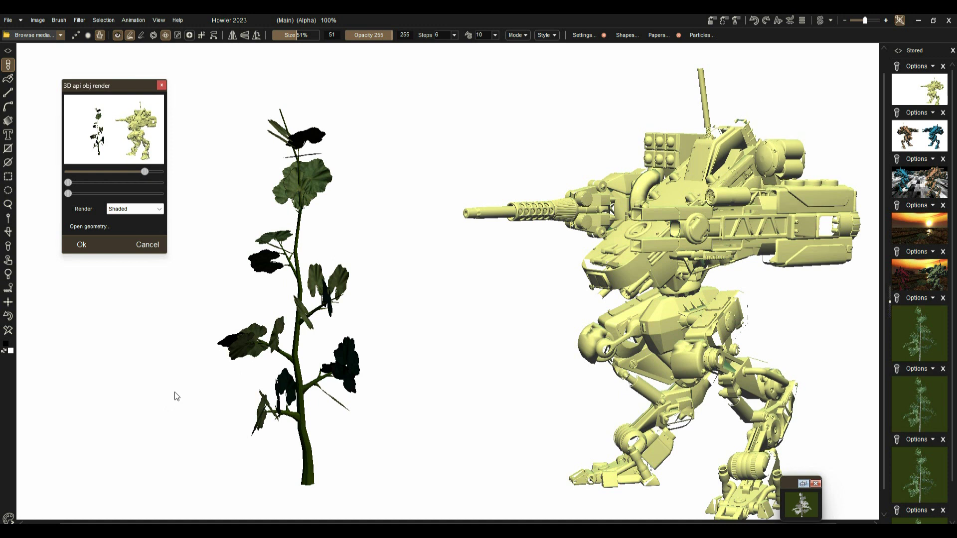
{"action": "left_click_drag", "start_coordinate": [103, 146], "coordinate": [104, 145]}
{"action": "left_click_drag", "start_coordinate": [145, 172], "coordinate": [123, 160]}
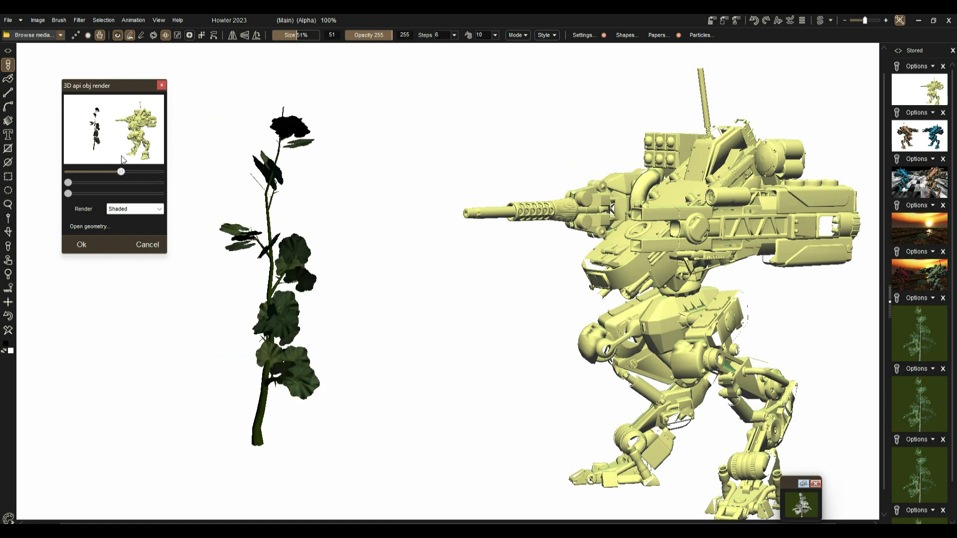
{"action": "left_click", "coordinate": [84, 245]}
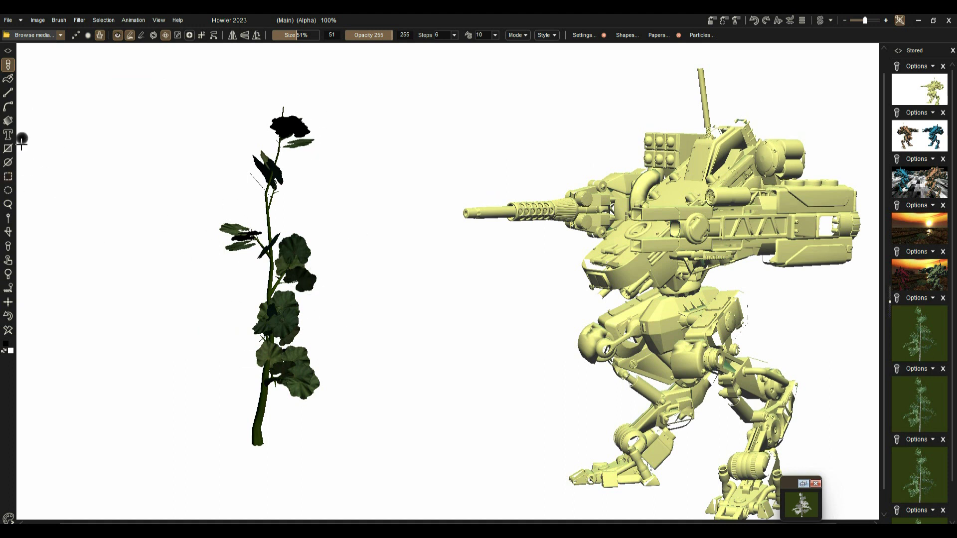
Step: Pick up the rendered weed as a custom brush and key out its white background as the transparent color
{"action": "left_click", "coordinate": [11, 231]}
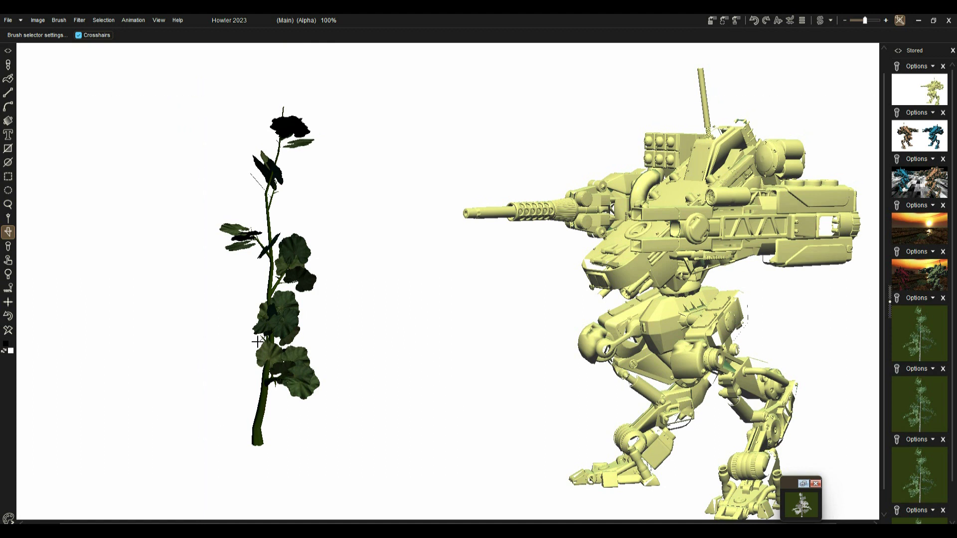
{"action": "left_click", "coordinate": [345, 452]}
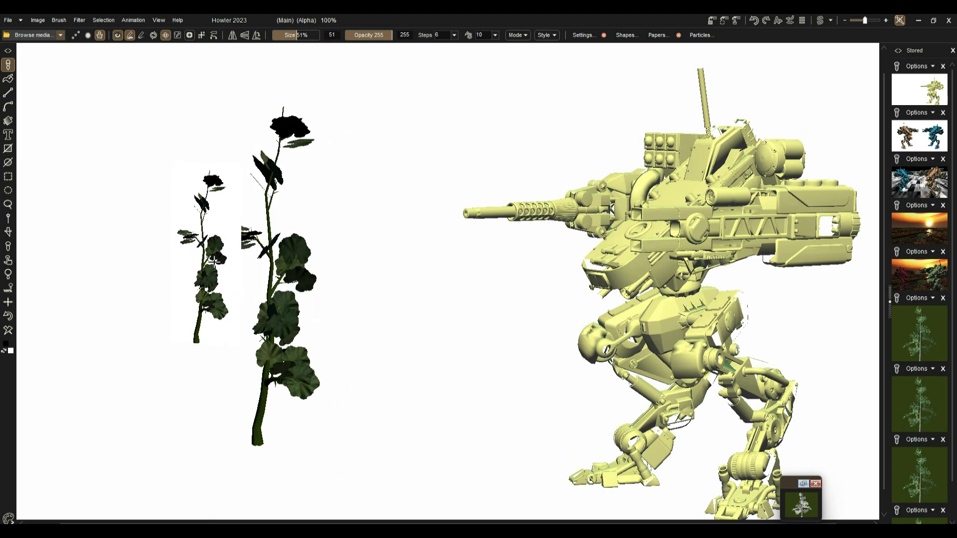
{"action": "left_click", "coordinate": [9, 232]}
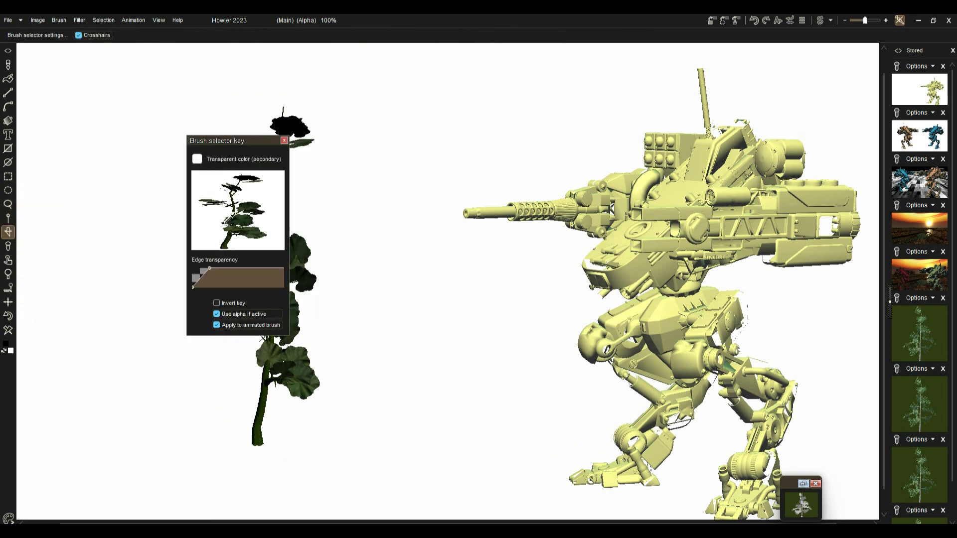
{"action": "left_click", "coordinate": [205, 221]}
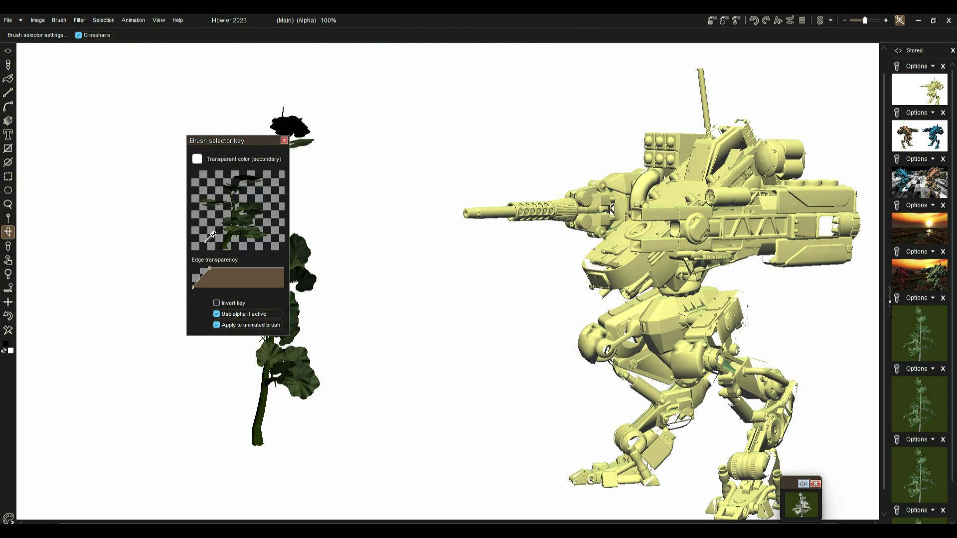
Step: Pick up the whole rendered weed beside the mech again as a custom brush, from flower to stem base
{"action": "left_click", "coordinate": [284, 140]}
{"action": "left_click_drag", "start_coordinate": [173, 234], "coordinate": [235, 294]}
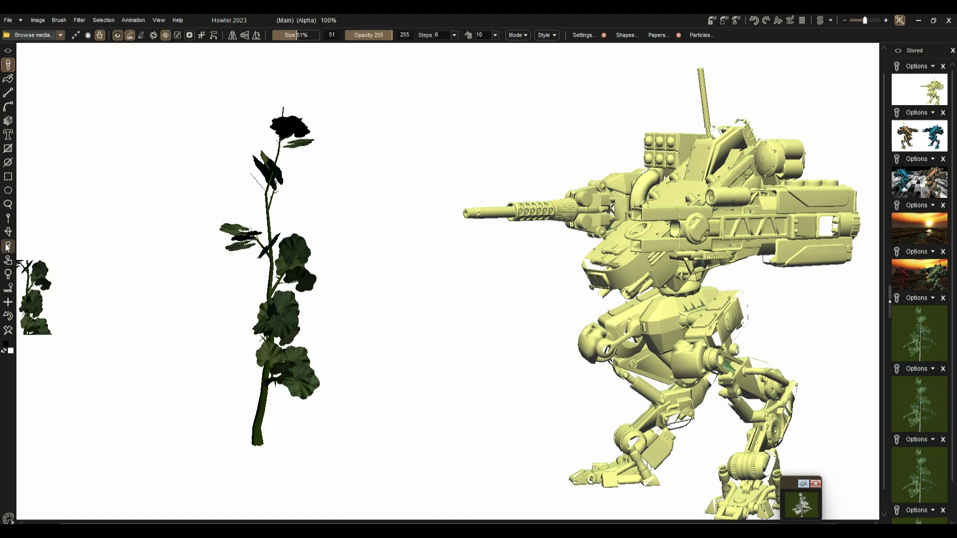
{"action": "left_click", "coordinate": [8, 232]}
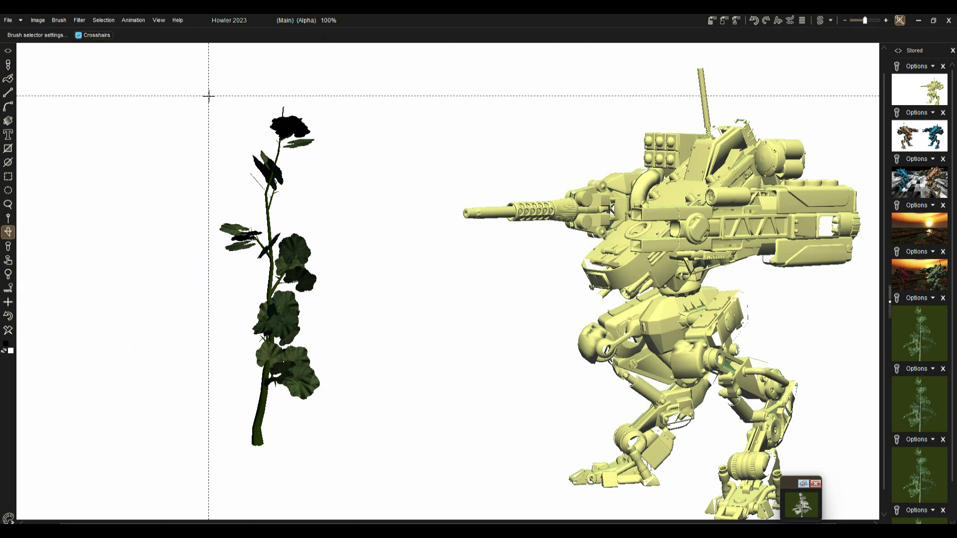
{"action": "left_click_drag", "start_coordinate": [208, 96], "coordinate": [351, 455]}
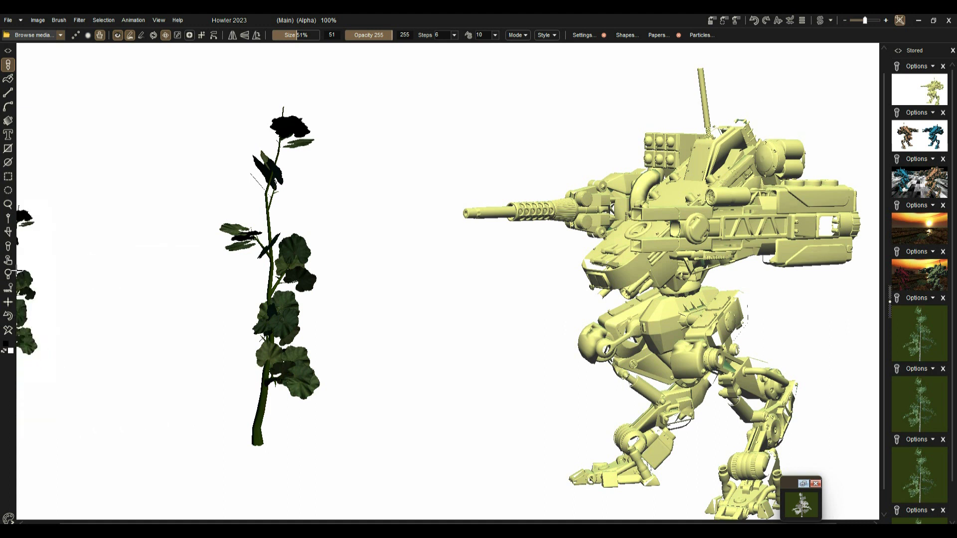
Step: Key out the weed brush's background with white as the transparent color and return to the freehand brush tool
{"action": "left_click", "coordinate": [8, 232]}
{"action": "left_click", "coordinate": [202, 215]}
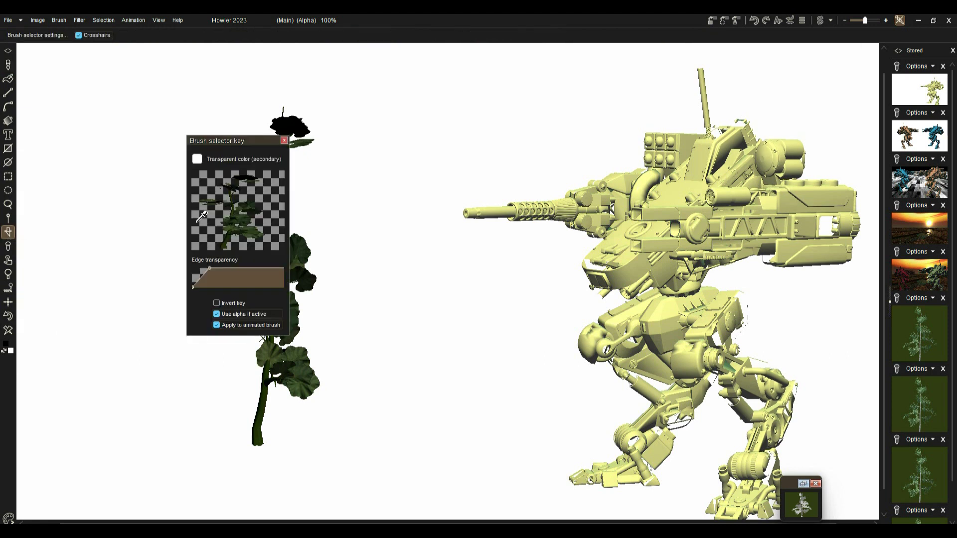
{"action": "left_click", "coordinate": [284, 141]}
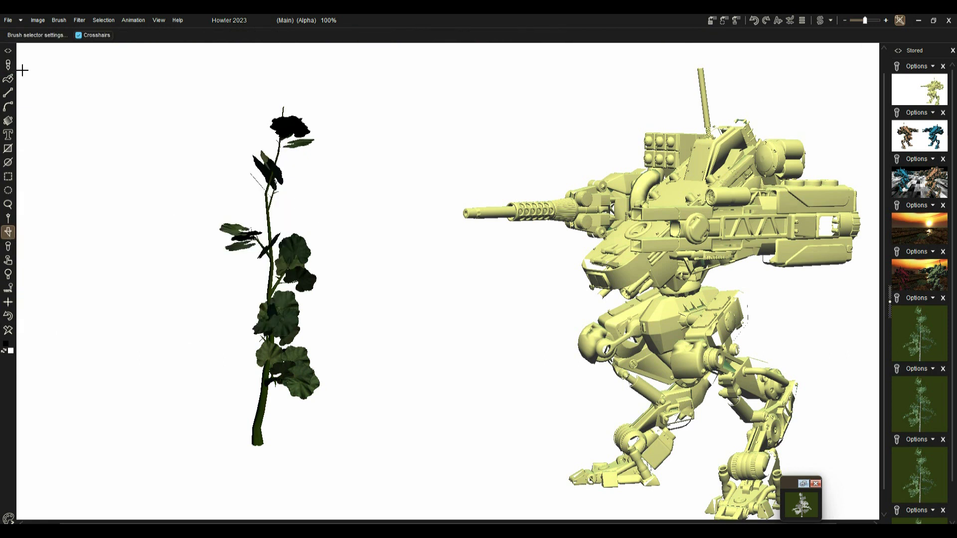
{"action": "left_click", "coordinate": [8, 65]}
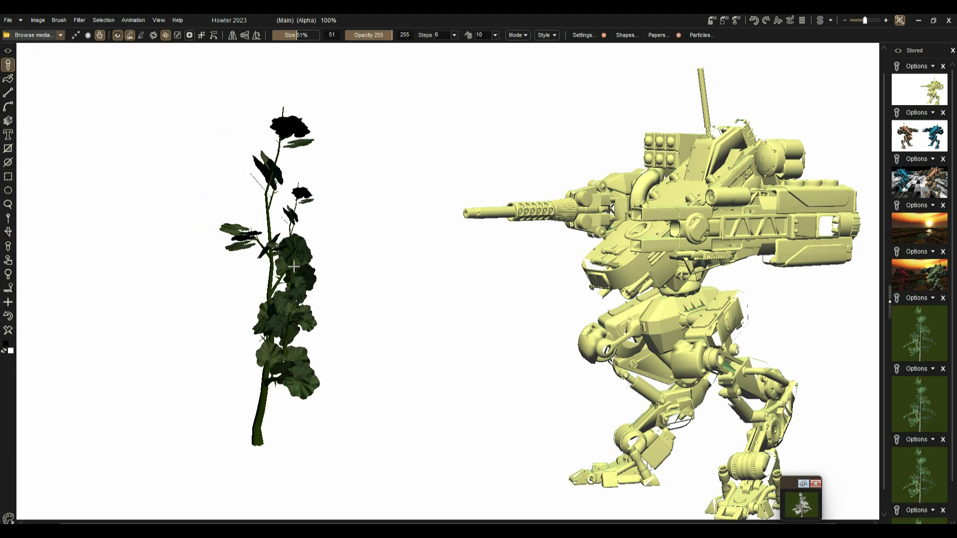
Step: Store a managed copy of the weed brush and place its Store brush window beside the rendered weed
{"action": "left_click", "coordinate": [59, 20]}
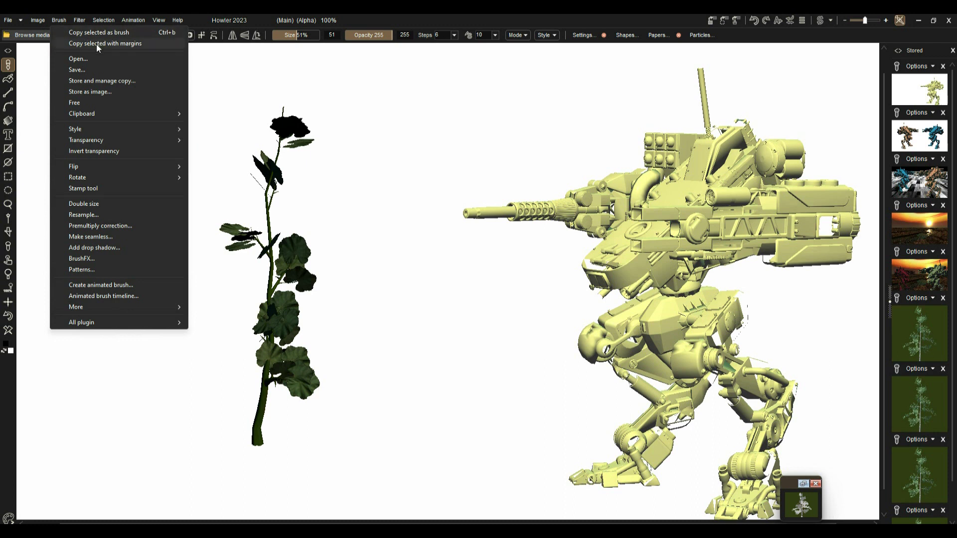
{"action": "left_click", "coordinate": [86, 80]}
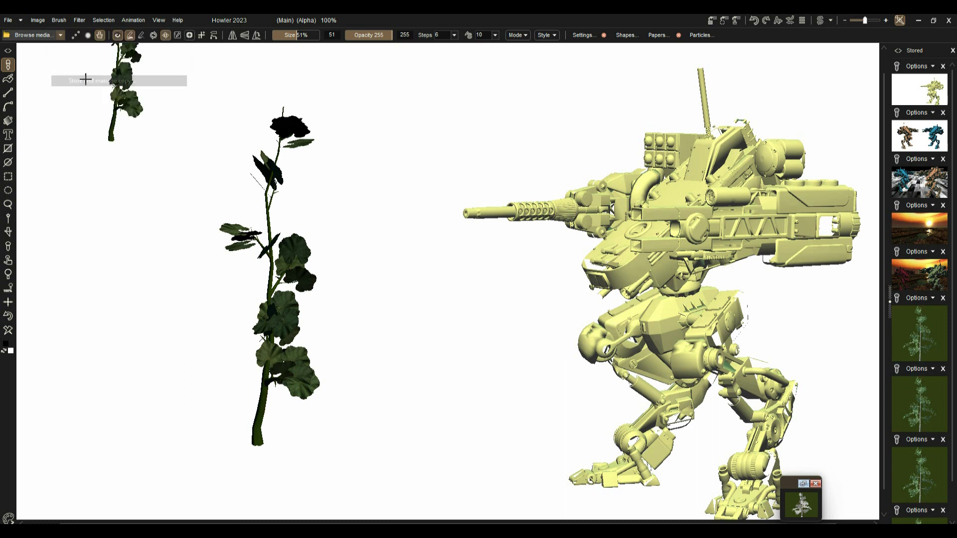
{"action": "mouse_move", "coordinate": [804, 484]}
{"action": "left_mouse_down"}
{"action": "mouse_move", "coordinate": [803, 453]}
{"action": "mouse_move", "coordinate": [104, 100]}
{"action": "left_mouse_up"}
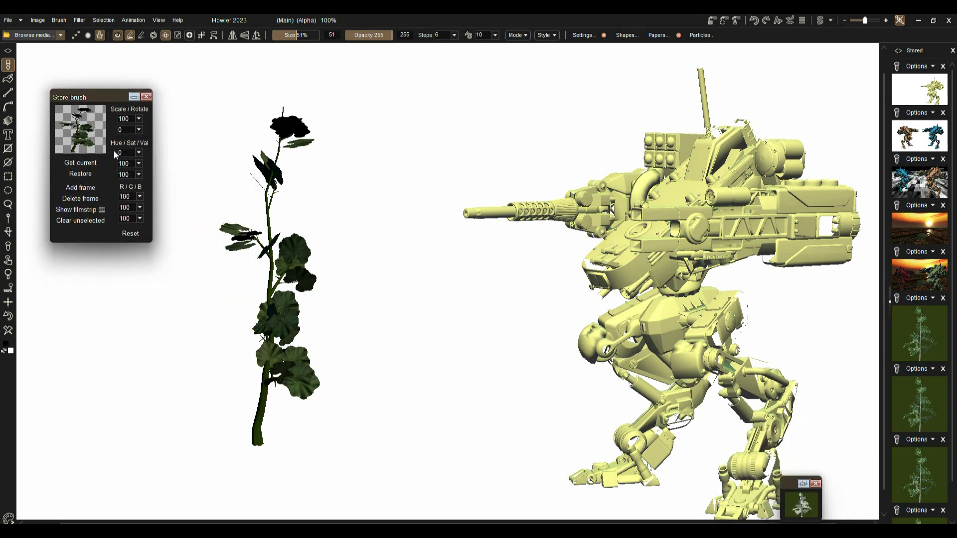
Step: Try the weed brush with strokes over the empty area, and undo them together with the rendered weed
{"action": "left_click_drag", "start_coordinate": [149, 349], "coordinate": [209, 344]}
{"action": "mouse_move", "coordinate": [289, 331]}
{"action": "left_mouse_down"}
{"action": "mouse_move", "coordinate": [359, 279]}
{"action": "mouse_move", "coordinate": [190, 378]}
{"action": "mouse_move", "coordinate": [25, 323]}
{"action": "left_mouse_up"}
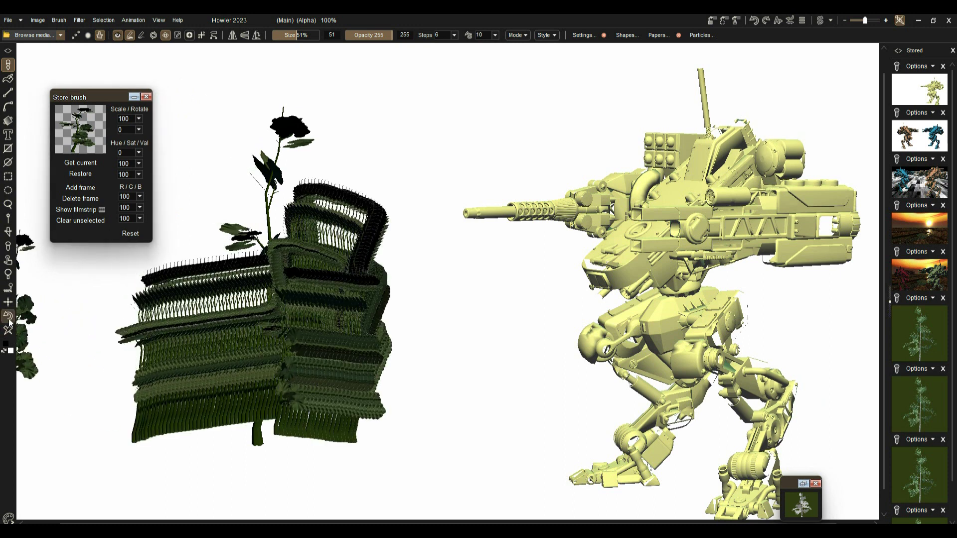
{"action": "left_click", "coordinate": [9, 323]}
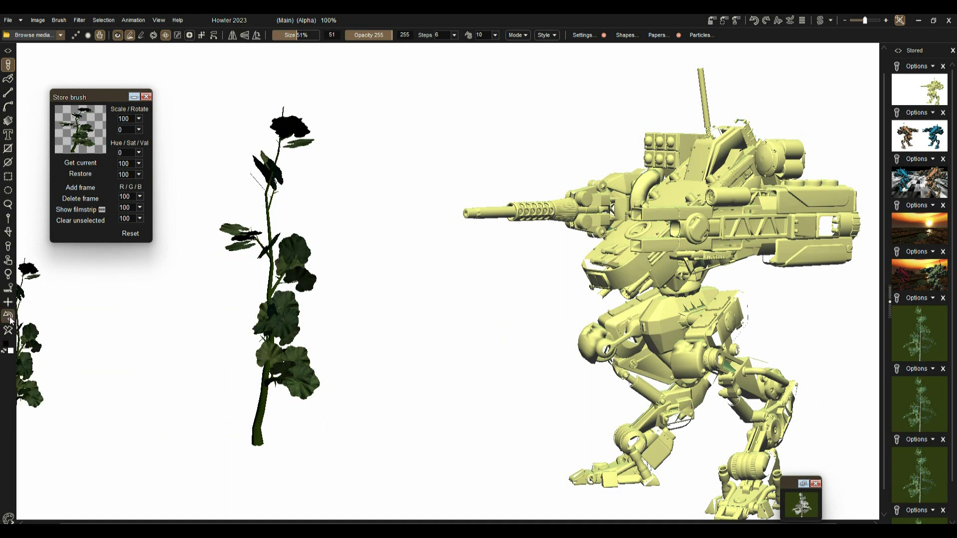
{"action": "left_click", "coordinate": [9, 317]}
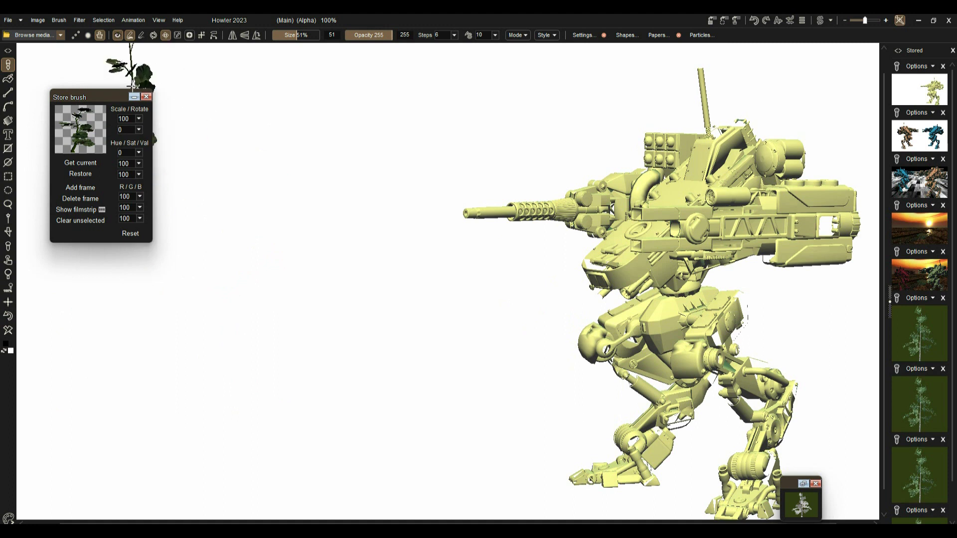
Step: Set the stored weed brush's scale to 144 and bring up the brush settings in front of the mech's gun
{"action": "left_click", "coordinate": [140, 120]}
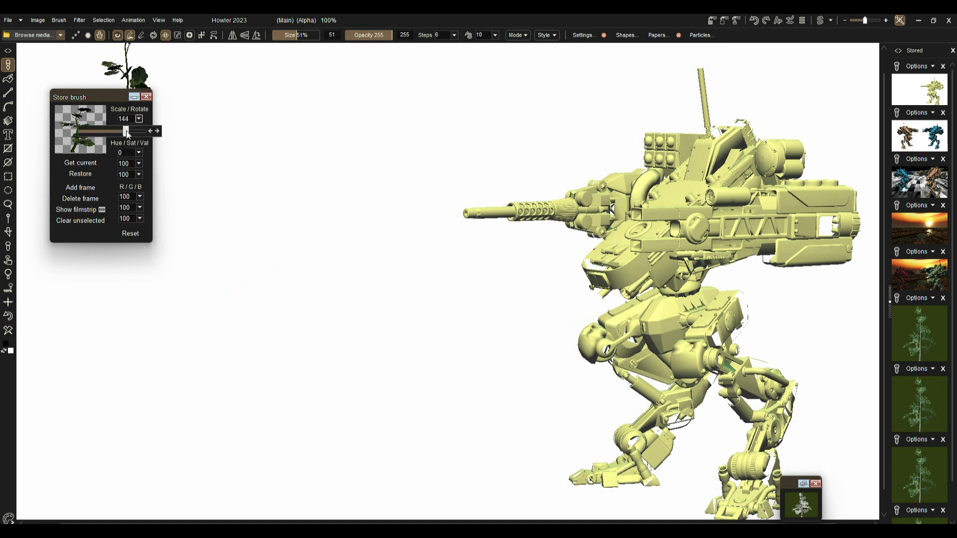
{"action": "left_click", "coordinate": [127, 131]}
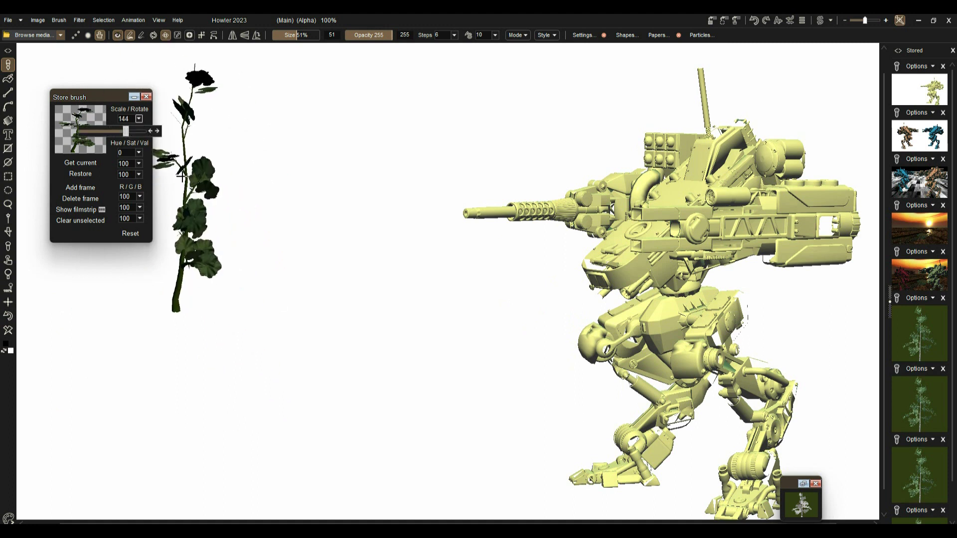
{"action": "left_click", "coordinate": [585, 35]}
{"action": "mouse_move", "coordinate": [591, 48]}
{"action": "left_mouse_down"}
{"action": "mouse_move", "coordinate": [218, 103]}
{"action": "mouse_move", "coordinate": [205, 74]}
{"action": "left_mouse_up"}
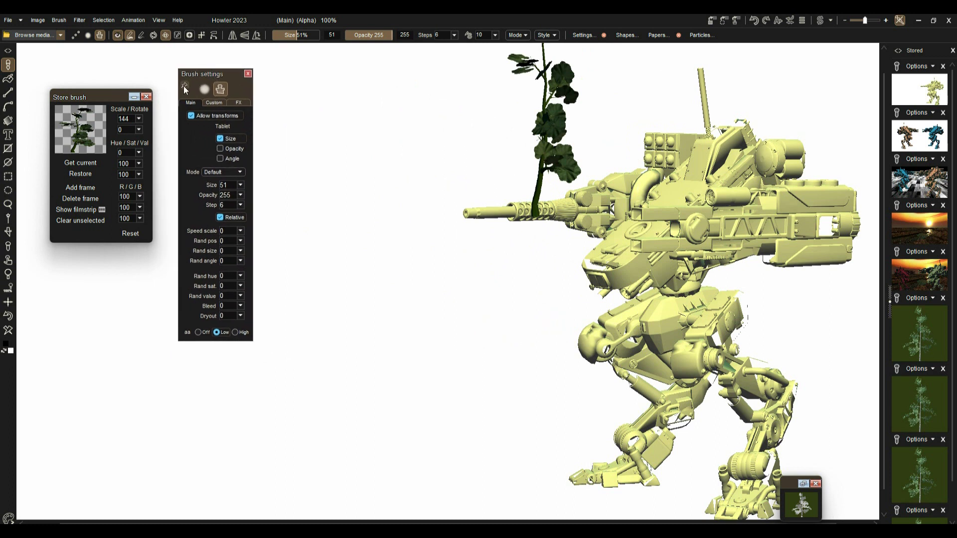
{"action": "mouse_move", "coordinate": [202, 72]}
{"action": "left_mouse_down"}
{"action": "mouse_move", "coordinate": [493, 106]}
{"action": "mouse_move", "coordinate": [475, 110]}
{"action": "left_mouse_up"}
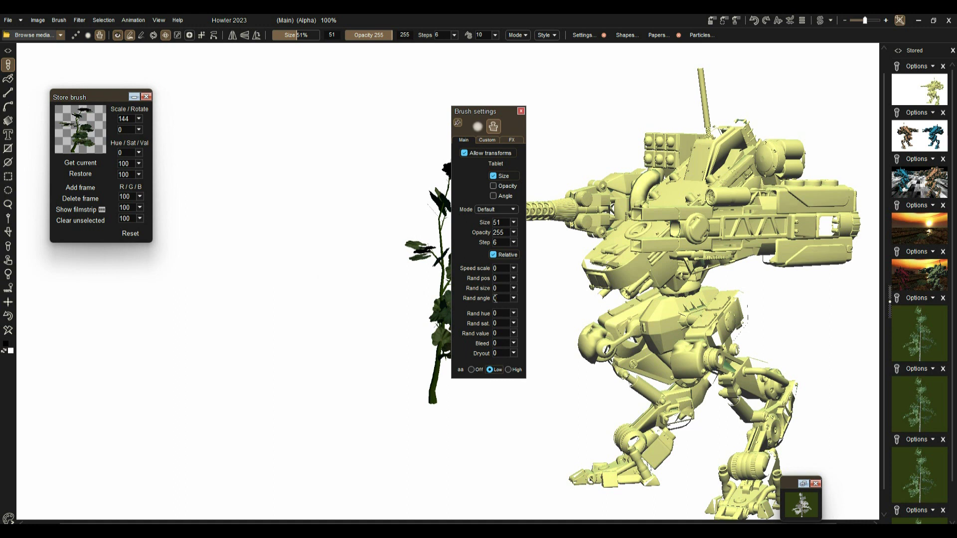
Step: Set the brush's random angle to 11, random size to 12 and random position to 20, leaving speed scale at 0
{"action": "left_click", "coordinate": [513, 298]}
{"action": "left_click", "coordinate": [459, 311]}
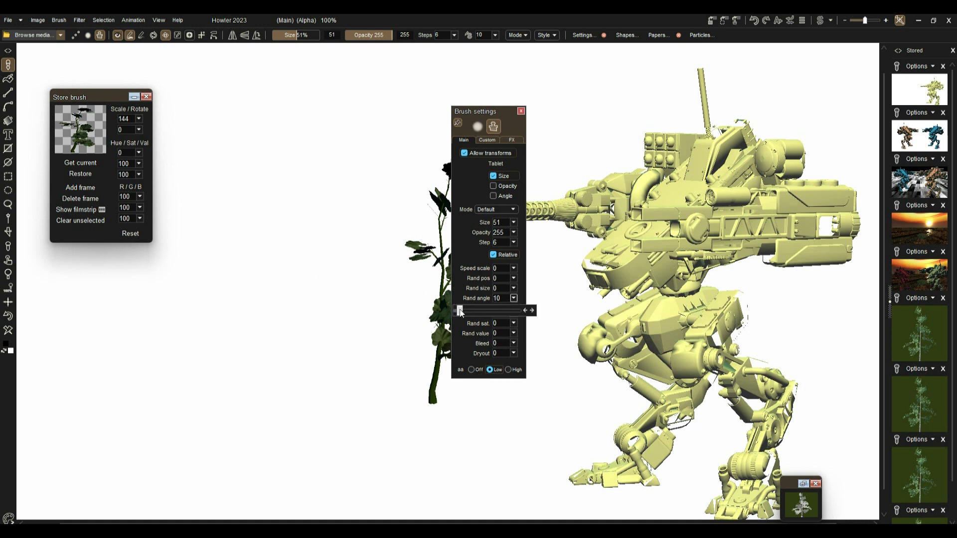
{"action": "left_click", "coordinate": [514, 288]}
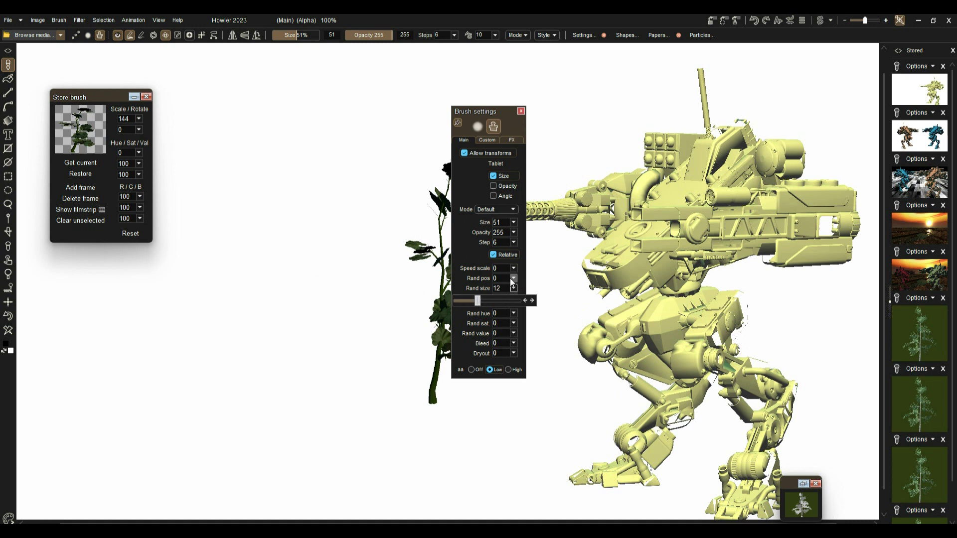
{"action": "left_click", "coordinate": [468, 291]}
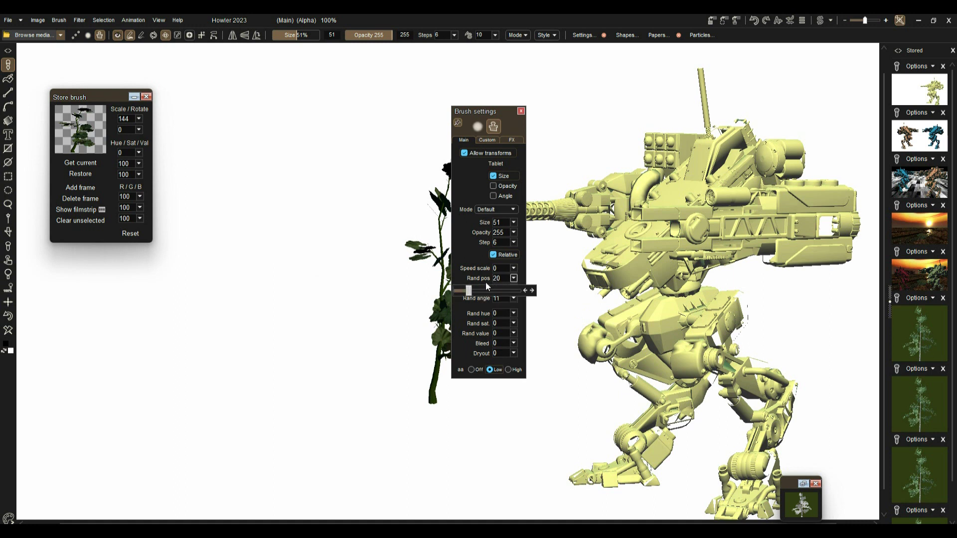
{"action": "left_click", "coordinate": [514, 269]}
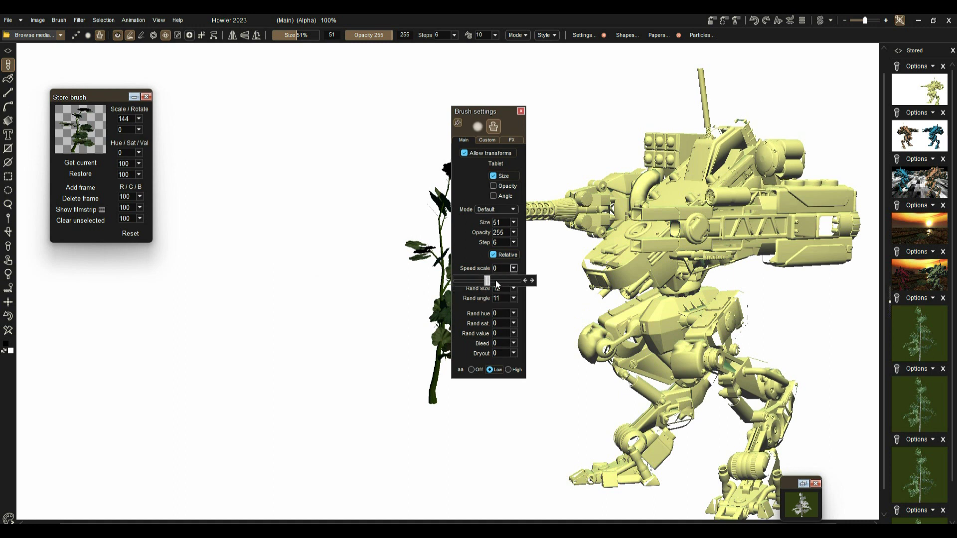
{"action": "left_click_drag", "start_coordinate": [469, 282], "coordinate": [488, 282]}
Step: Set random hue to 34, saturation to 18, value to 31, bleed to 46 and dryout to 41, dismissing the antivirus notification
{"action": "left_click", "coordinate": [514, 312]}
{"action": "left_click", "coordinate": [461, 326]}
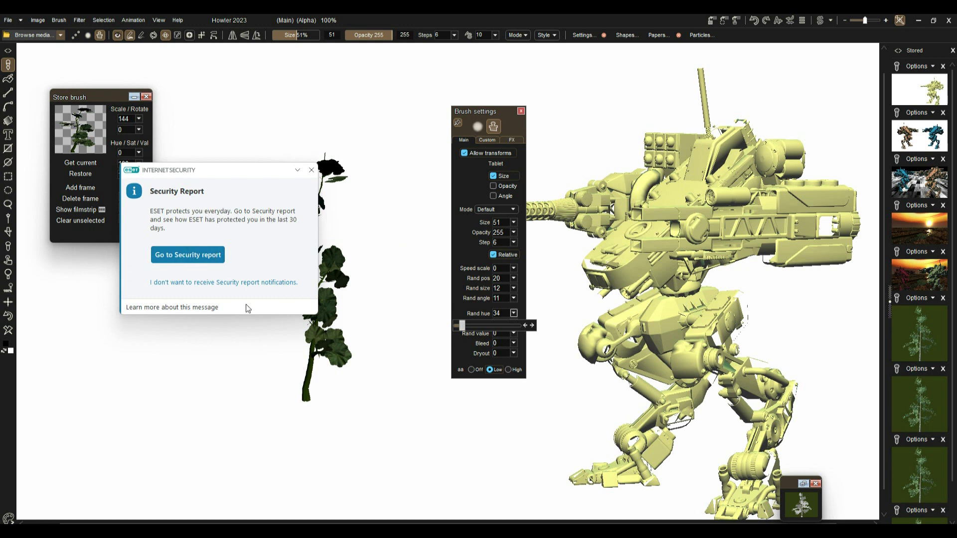
{"action": "left_click", "coordinate": [310, 171]}
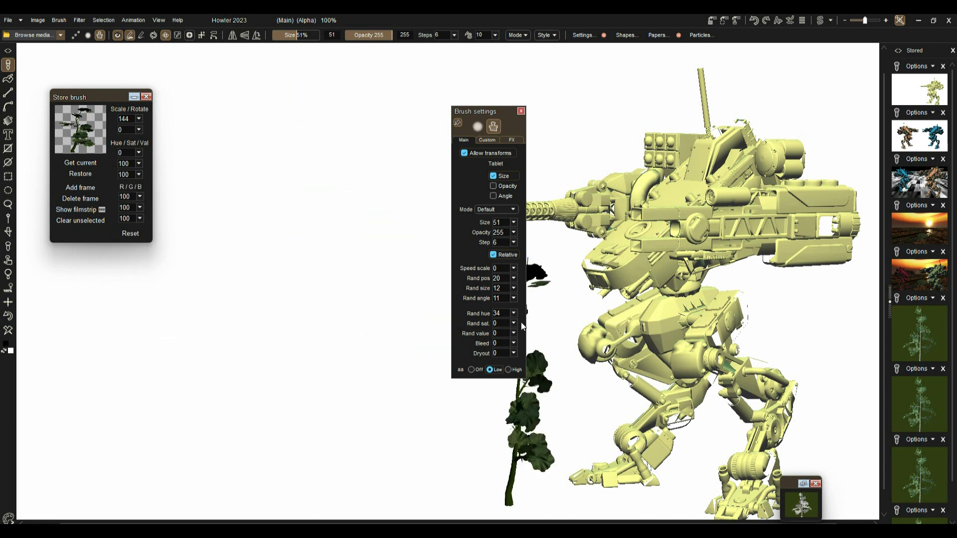
{"action": "left_click", "coordinate": [514, 323]}
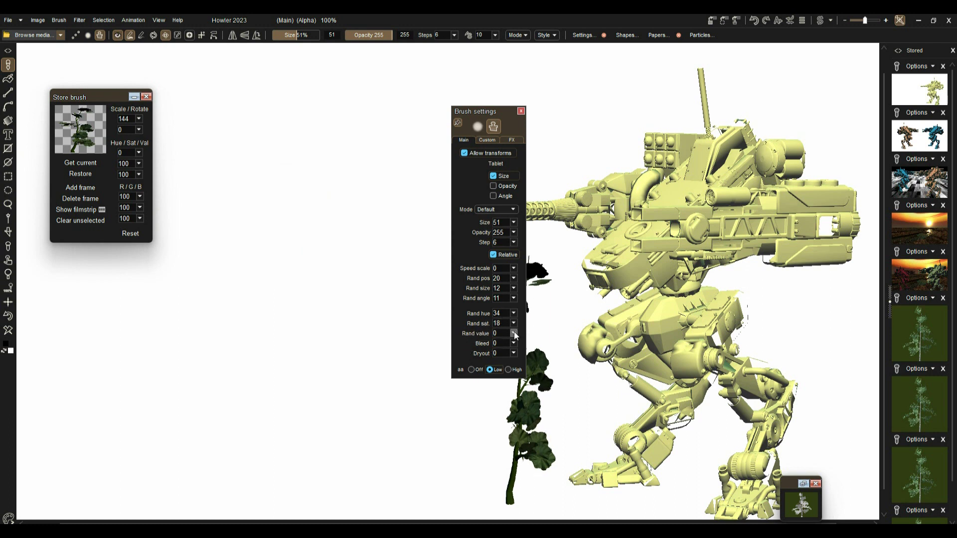
{"action": "left_click", "coordinate": [513, 333]}
{"action": "left_click", "coordinate": [513, 343]}
{"action": "left_click", "coordinate": [514, 353]}
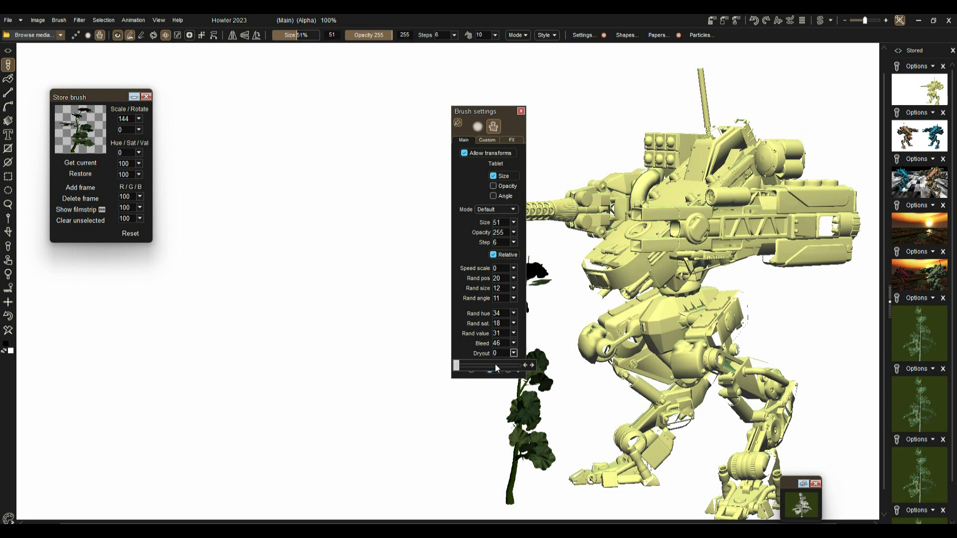
Step: Paint test strokes with the randomized weed brush on the empty area and set its dryout to 0
{"action": "mouse_move", "coordinate": [80, 349]}
{"action": "left_mouse_down"}
{"action": "mouse_move", "coordinate": [204, 314]}
{"action": "mouse_move", "coordinate": [227, 323]}
{"action": "left_mouse_up"}
{"action": "left_click", "coordinate": [363, 335]}
{"action": "left_click_drag", "start_coordinate": [388, 399], "coordinate": [198, 209]}
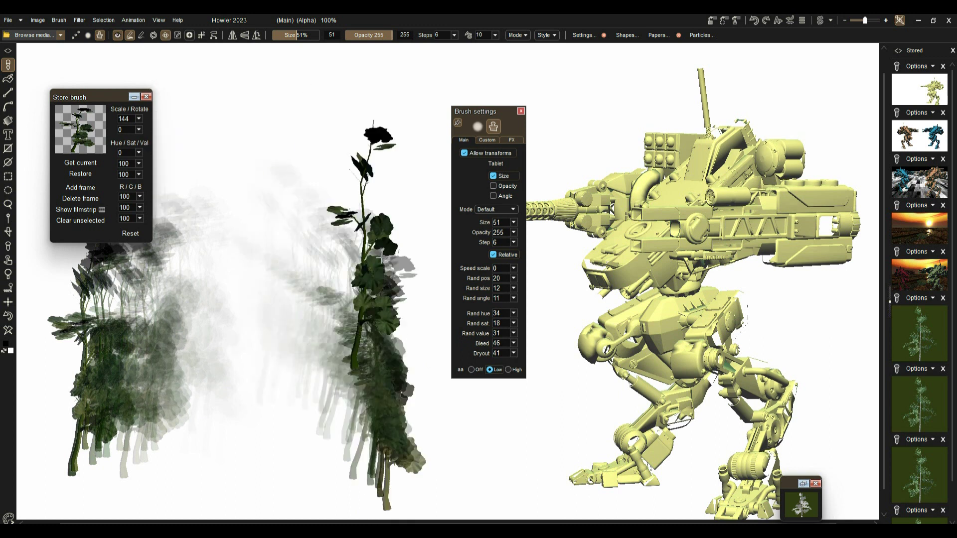
{"action": "left_click", "coordinate": [511, 354]}
{"action": "left_click_drag", "start_coordinate": [482, 365], "coordinate": [442, 367]}
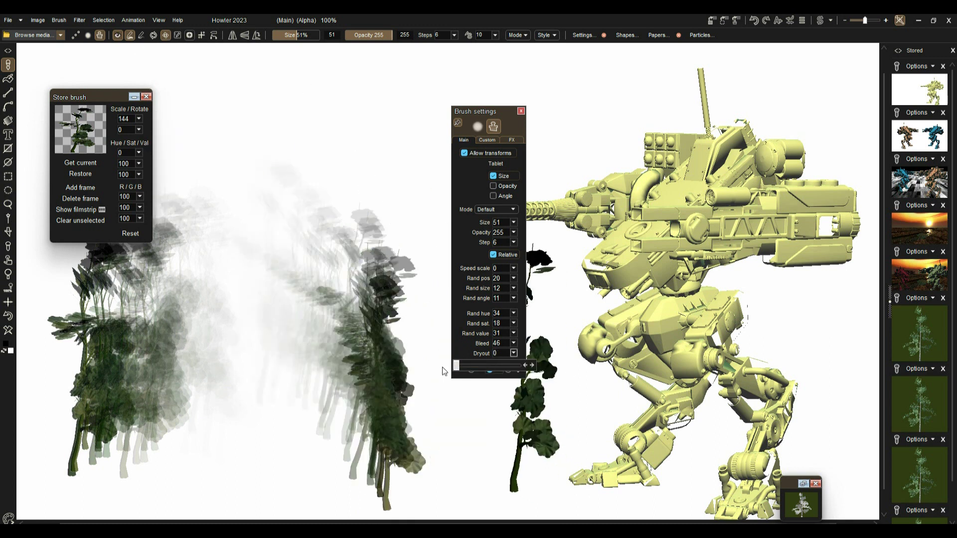
Step: Paint a dense mass of weeds on the empty area without dryout, and undo all the test strokes
{"action": "mouse_move", "coordinate": [308, 374]}
{"action": "left_mouse_down"}
{"action": "mouse_move", "coordinate": [225, 309]}
{"action": "mouse_move", "coordinate": [294, 279]}
{"action": "mouse_move", "coordinate": [260, 379]}
{"action": "mouse_move", "coordinate": [353, 357]}
{"action": "left_mouse_up"}
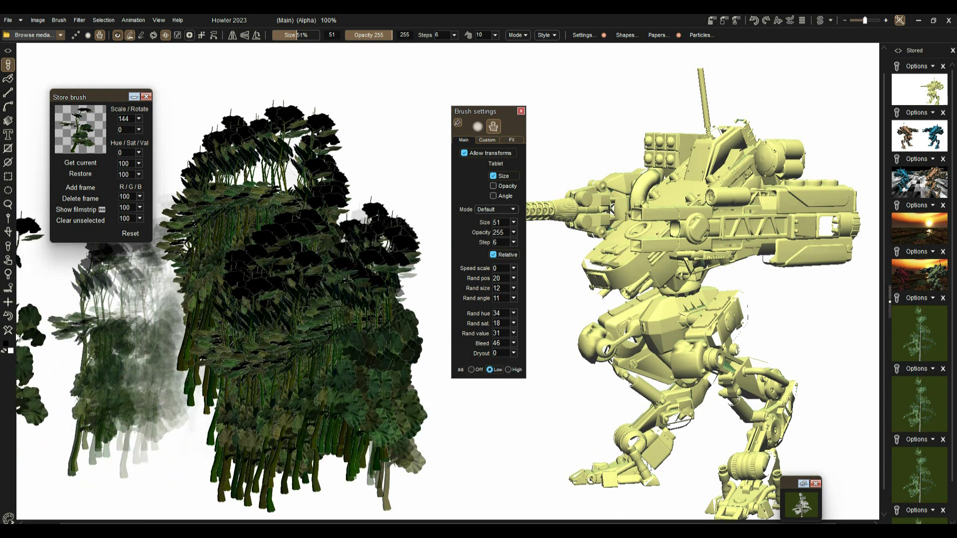
{"action": "left_click", "coordinate": [8, 316]}
{"action": "left_click", "coordinate": [8, 316]}
{"action": "left_click", "coordinate": [8, 316]}
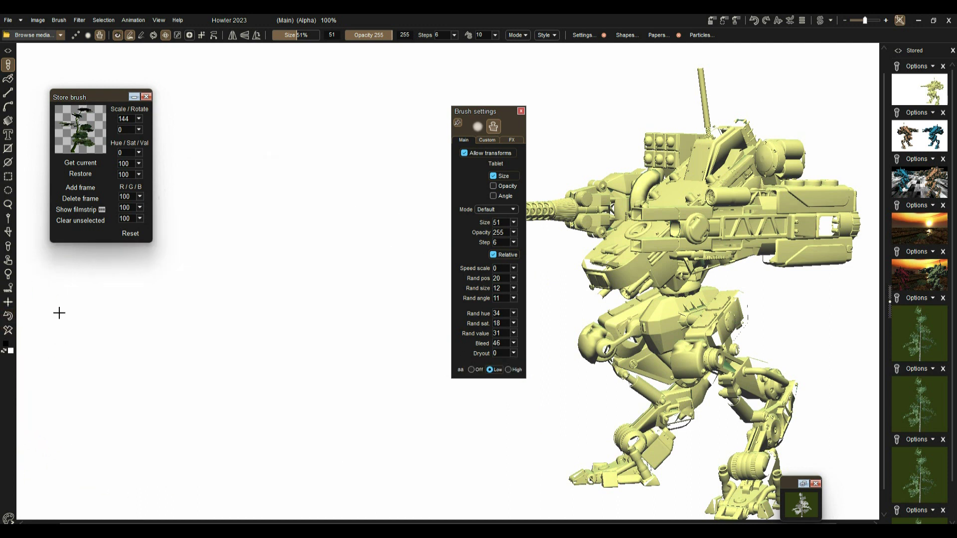
Step: Set the brush's random hue to 86, random saturation to 52 and random value to 65
{"action": "left_click", "coordinate": [514, 313]}
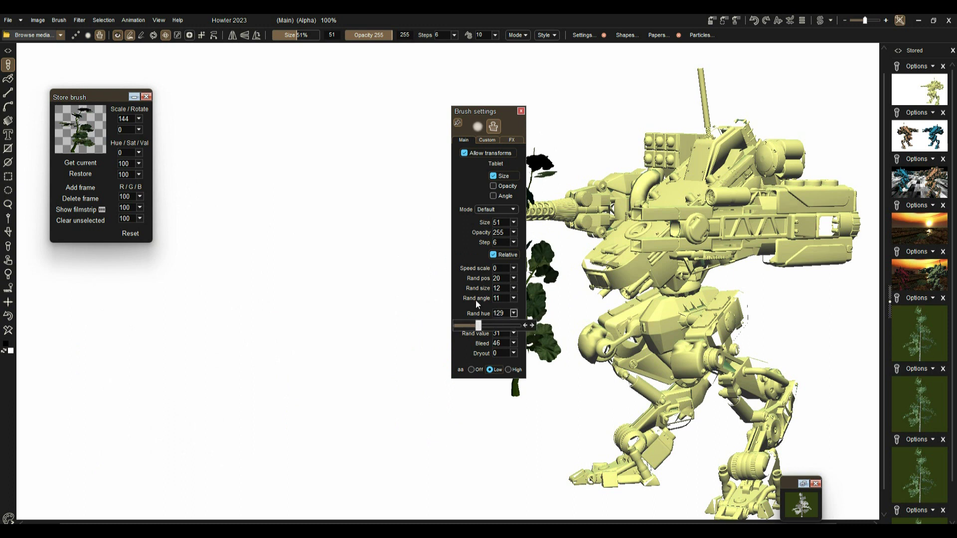
{"action": "left_click", "coordinate": [471, 325]}
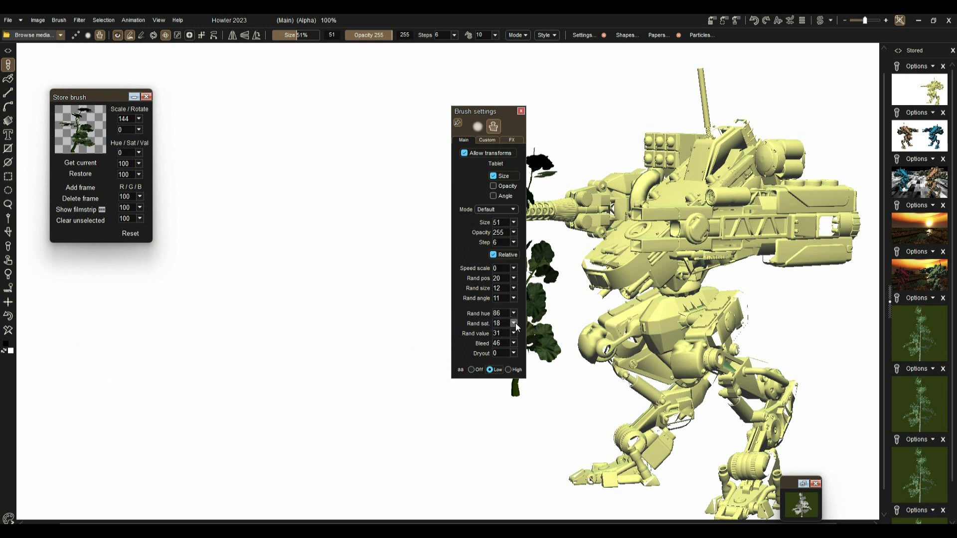
{"action": "left_click", "coordinate": [513, 323]}
{"action": "left_click", "coordinate": [487, 335]}
{"action": "left_click", "coordinate": [513, 333]}
{"action": "left_click", "coordinate": [496, 345]}
Step: Test the stronger color variation by painting weeds beside the mech, and undo the strokes
{"action": "mouse_move", "coordinate": [158, 339]}
{"action": "left_mouse_down"}
{"action": "mouse_move", "coordinate": [269, 364]}
{"action": "mouse_move", "coordinate": [428, 349]}
{"action": "mouse_move", "coordinate": [83, 369]}
{"action": "mouse_move", "coordinate": [329, 364]}
{"action": "mouse_move", "coordinate": [242, 379]}
{"action": "mouse_move", "coordinate": [326, 302]}
{"action": "mouse_move", "coordinate": [182, 335]}
{"action": "mouse_move", "coordinate": [60, 379]}
{"action": "mouse_move", "coordinate": [244, 319]}
{"action": "mouse_move", "coordinate": [348, 299]}
{"action": "mouse_move", "coordinate": [146, 319]}
{"action": "left_mouse_up"}
{"action": "scroll", "coordinate": [242, 379], "scroll_direction": "up", "scroll_amount": 3}
{"action": "scroll", "coordinate": [243, 379], "scroll_direction": "down", "scroll_amount": 1}
{"action": "scroll", "coordinate": [240, 304], "scroll_direction": "down", "scroll_amount": 5}
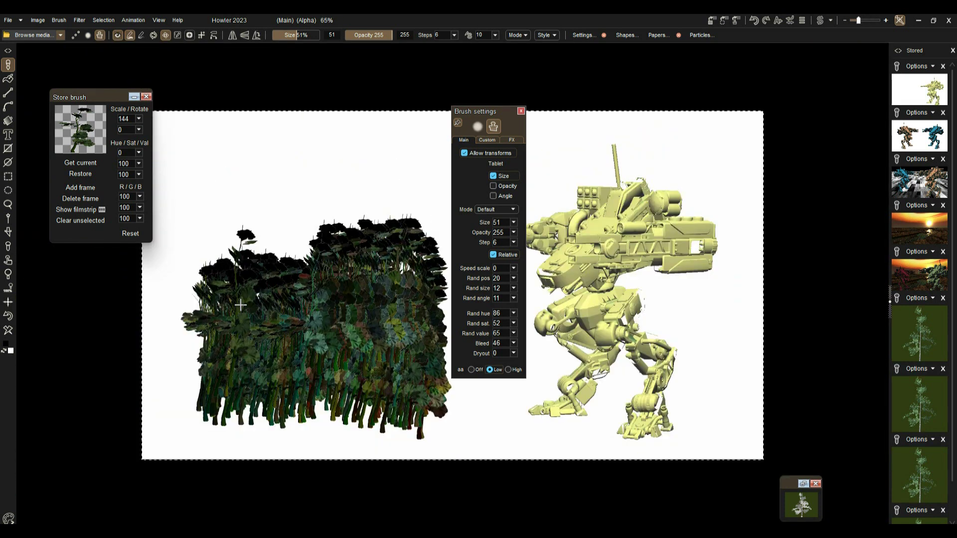
{"action": "scroll", "coordinate": [240, 304], "scroll_direction": "up", "scroll_amount": 1}
{"action": "left_click", "coordinate": [10, 317]}
{"action": "left_click", "coordinate": [10, 317]}
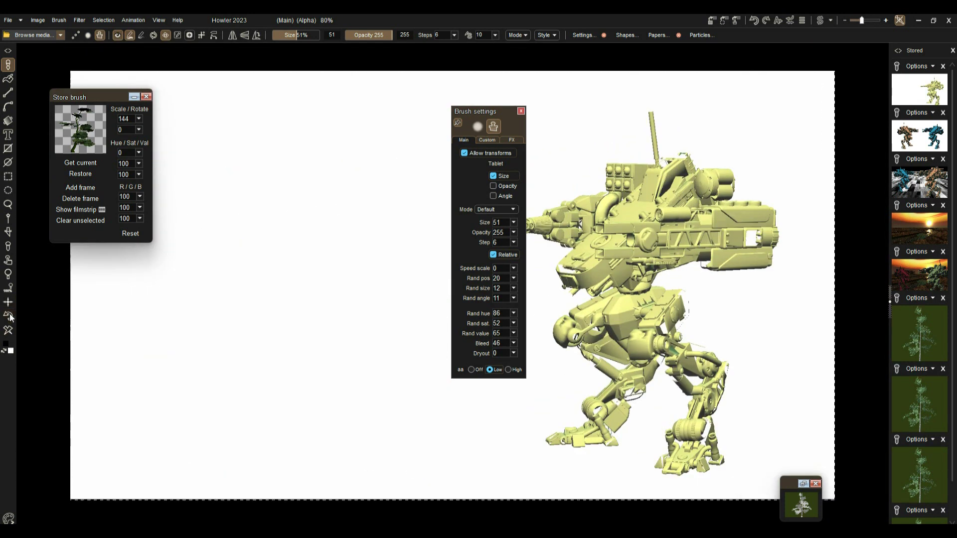
Step: Move the brush settings clear of the mech's gun, and collapse the stored weed brush and park it at the canvas edge opposite the mech
{"action": "left_click", "coordinate": [441, 142]}
{"action": "mouse_move", "coordinate": [498, 113]}
{"action": "left_mouse_down"}
{"action": "mouse_move", "coordinate": [598, 202]}
{"action": "mouse_move", "coordinate": [757, 208]}
{"action": "mouse_move", "coordinate": [842, 126]}
{"action": "left_mouse_up"}
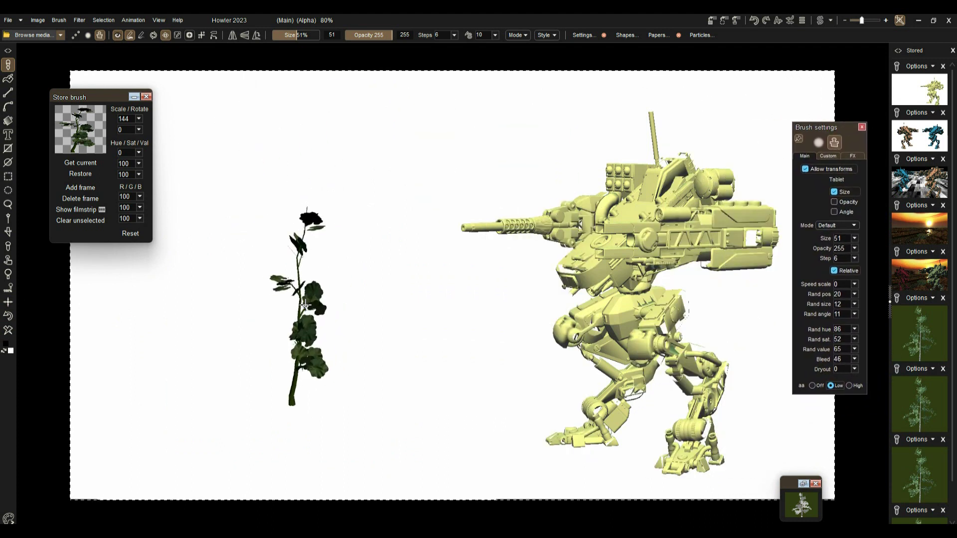
{"action": "mouse_move", "coordinate": [102, 100]}
{"action": "left_mouse_down"}
{"action": "mouse_move", "coordinate": [99, 319]}
{"action": "mouse_move", "coordinate": [90, 276]}
{"action": "left_mouse_up"}
{"action": "left_click", "coordinate": [122, 273]}
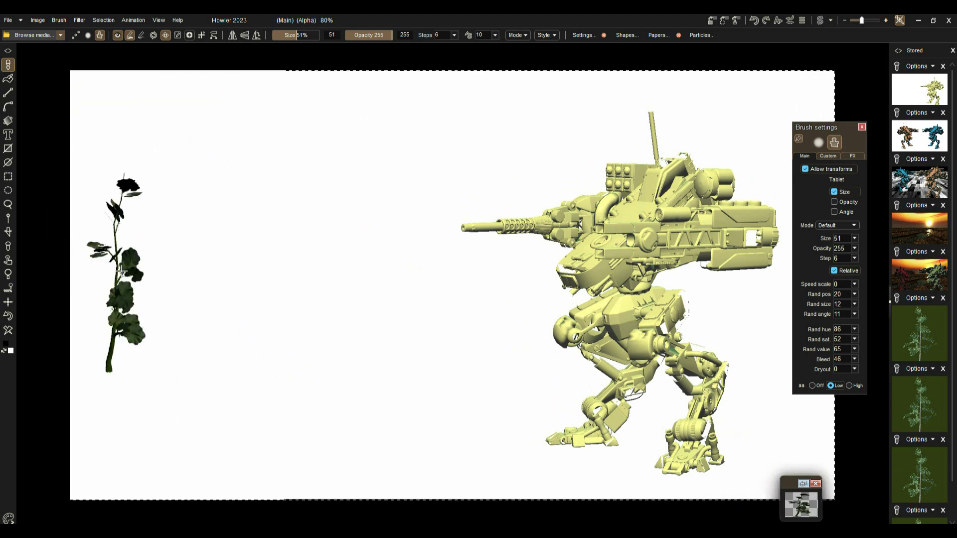
{"action": "mouse_move", "coordinate": [789, 492]}
{"action": "left_mouse_down"}
{"action": "mouse_move", "coordinate": [63, 435]}
{"action": "mouse_move", "coordinate": [49, 415]}
{"action": "left_mouse_up"}
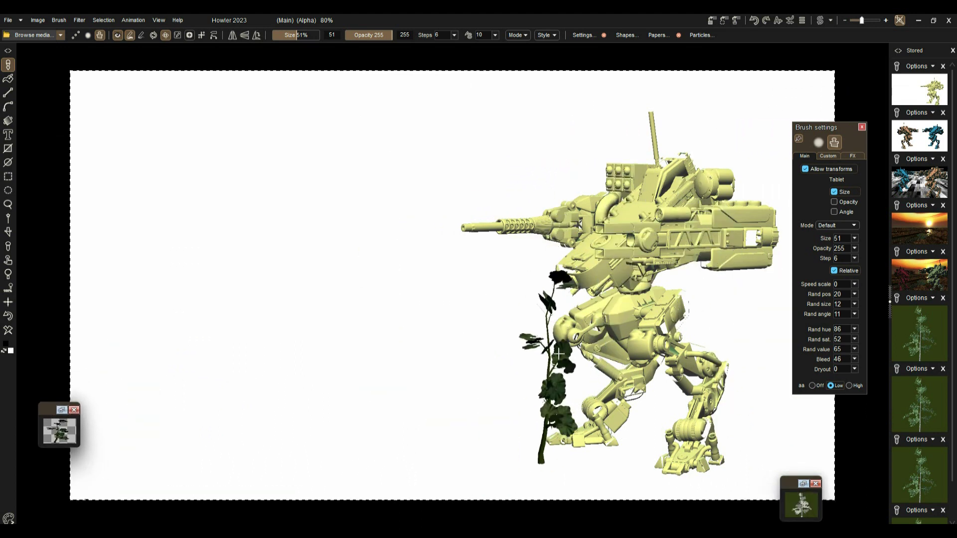
Step: Move the brush settings to the empty side of the canvas and examine the mech render's gun, body and legs up close
{"action": "mouse_move", "coordinate": [825, 124]}
{"action": "left_mouse_down"}
{"action": "mouse_move", "coordinate": [188, 109]}
{"action": "mouse_move", "coordinate": [69, 80]}
{"action": "left_mouse_up"}
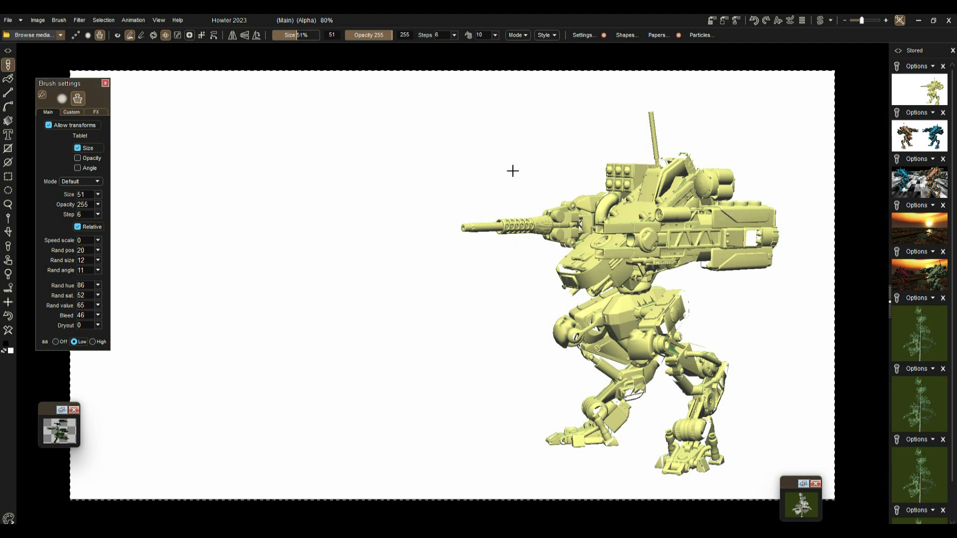
{"action": "scroll", "coordinate": [785, 224], "scroll_direction": "up", "scroll_amount": 1}
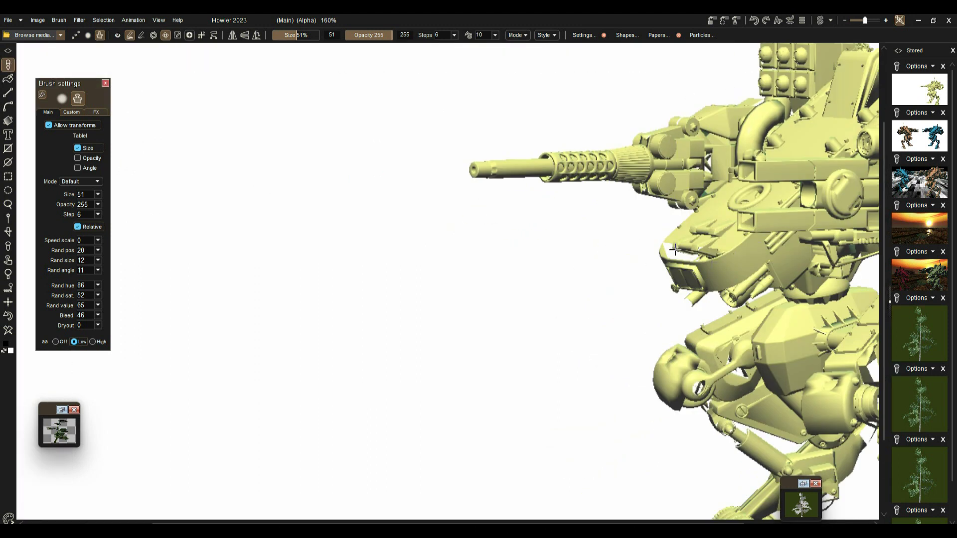
{"action": "left_click_drag", "start_coordinate": [690, 295], "coordinate": [461, 289]}
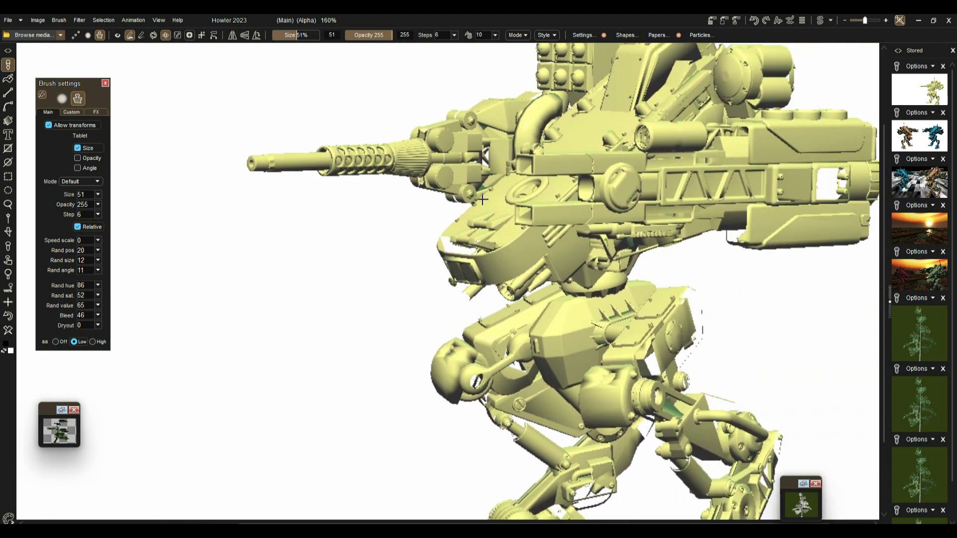
{"action": "left_click_drag", "start_coordinate": [553, 431], "coordinate": [304, 217]}
{"action": "scroll", "coordinate": [368, 261], "scroll_direction": "up", "scroll_amount": 2}
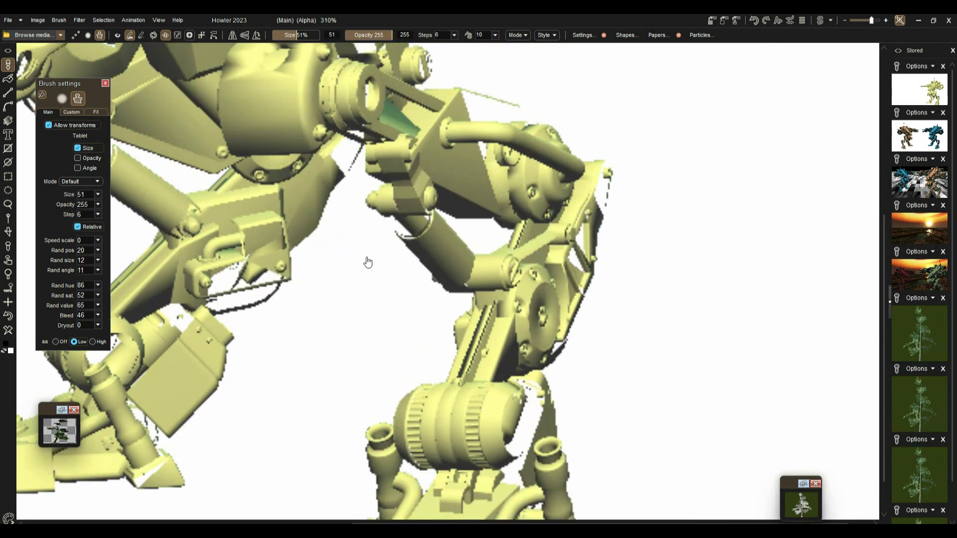
{"action": "scroll", "coordinate": [368, 262], "scroll_direction": "down", "scroll_amount": 2}
{"action": "left_click_drag", "start_coordinate": [517, 173], "coordinate": [459, 399]}
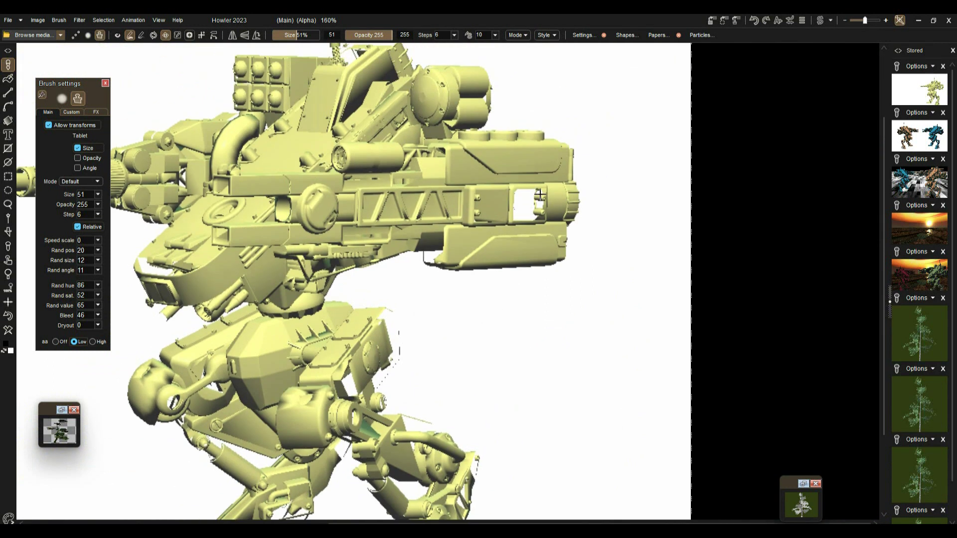
{"action": "scroll", "coordinate": [532, 195], "scroll_direction": "up", "scroll_amount": 2}
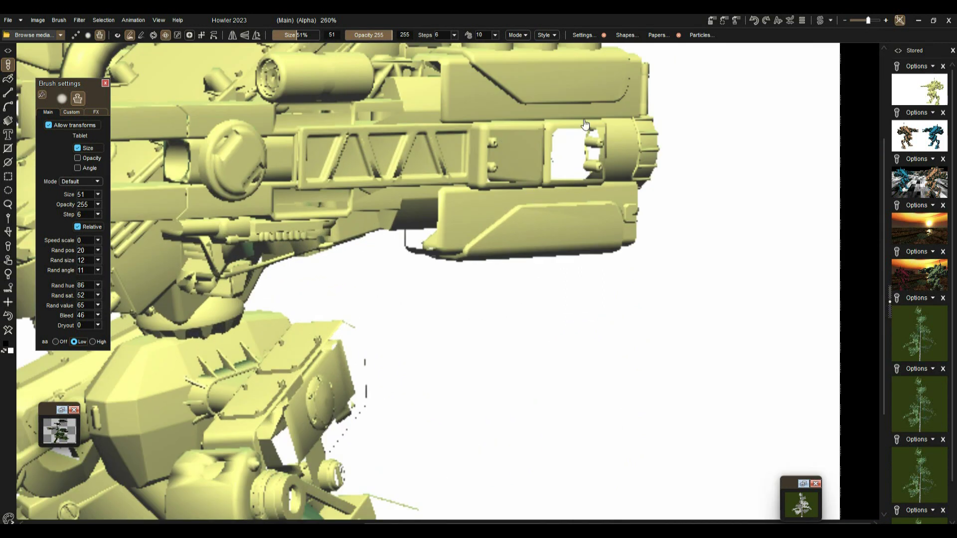
{"action": "scroll", "coordinate": [529, 186], "scroll_direction": "down", "scroll_amount": 2}
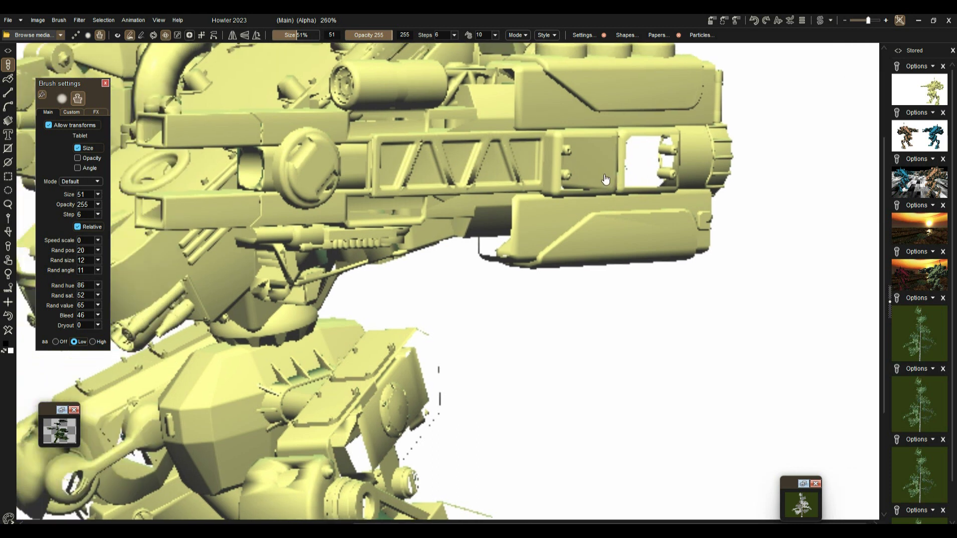
{"action": "scroll", "coordinate": [633, 196], "scroll_direction": "down", "scroll_amount": 1}
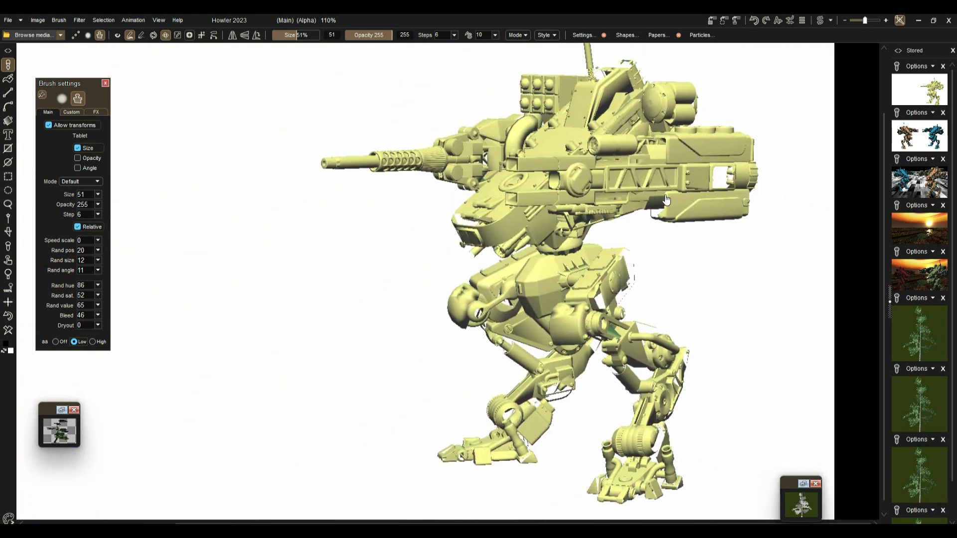
{"action": "left_click_drag", "start_coordinate": [666, 199], "coordinate": [645, 195]}
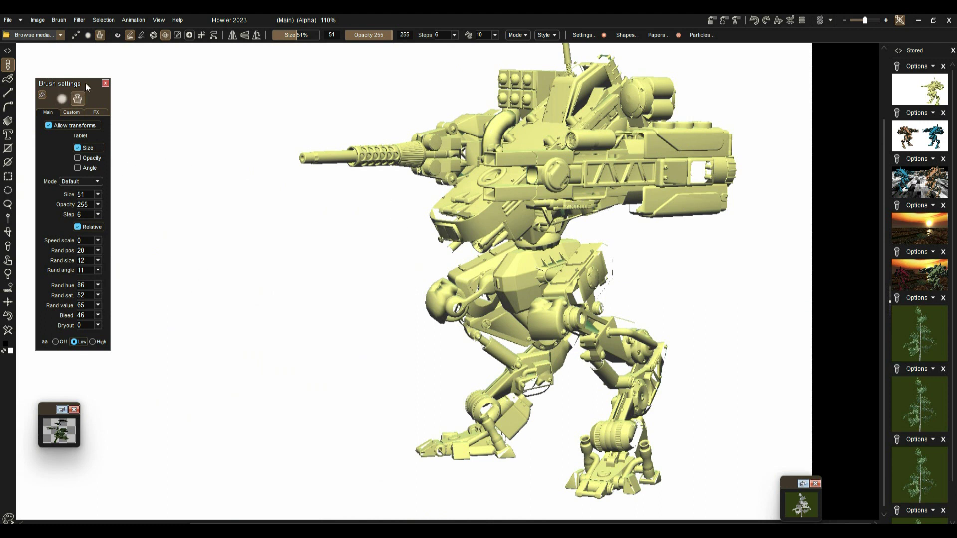
{"action": "left_click_drag", "start_coordinate": [412, 259], "coordinate": [539, 275]}
{"action": "scroll", "coordinate": [524, 259], "scroll_direction": "down", "scroll_amount": 4}
{"action": "scroll", "coordinate": [525, 259], "scroll_direction": "up", "scroll_amount": 2}
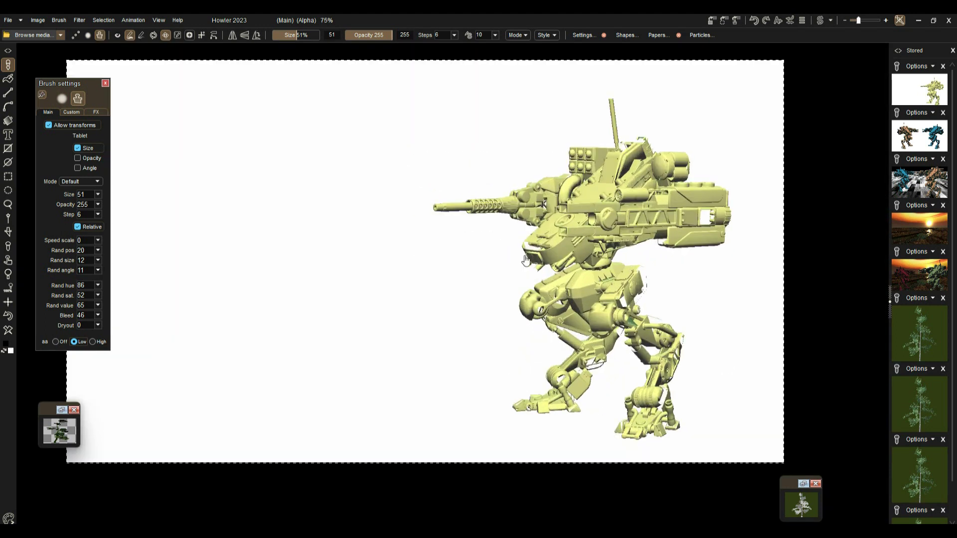
Step: Go through the stored images from the brown and blue mech pair onward, ending with the sunset scene containing the red and green mechs
{"action": "left_click", "coordinate": [920, 137]}
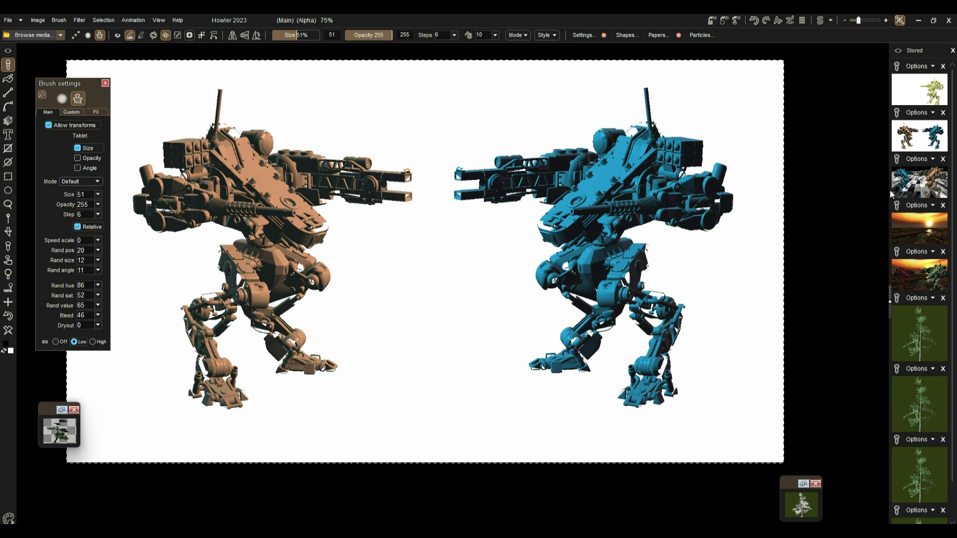
{"action": "left_click", "coordinate": [921, 184]}
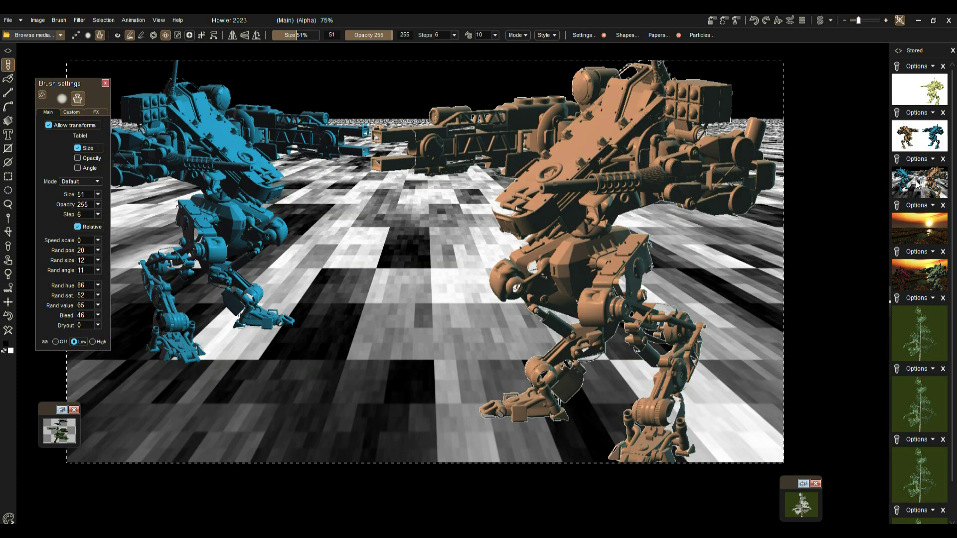
{"action": "left_click", "coordinate": [916, 222]}
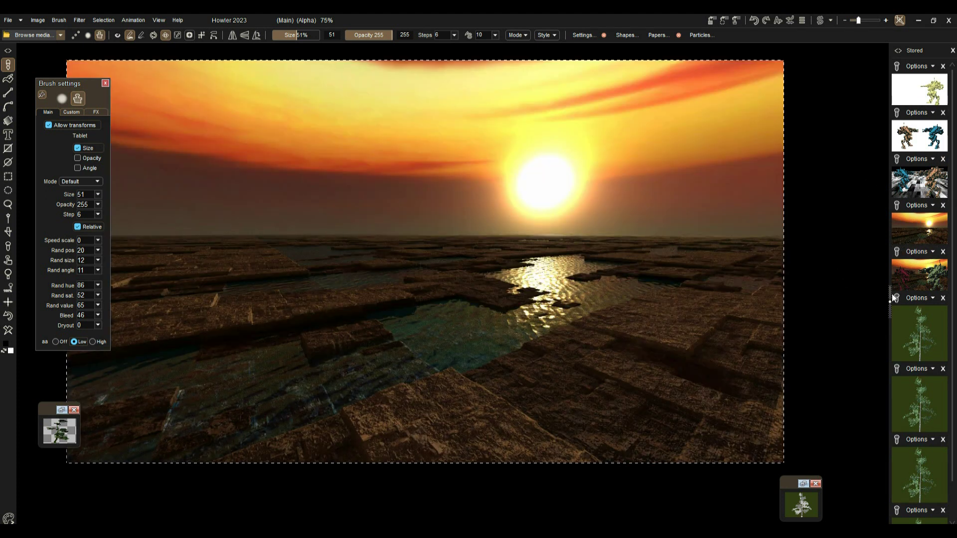
{"action": "left_click", "coordinate": [923, 272]}
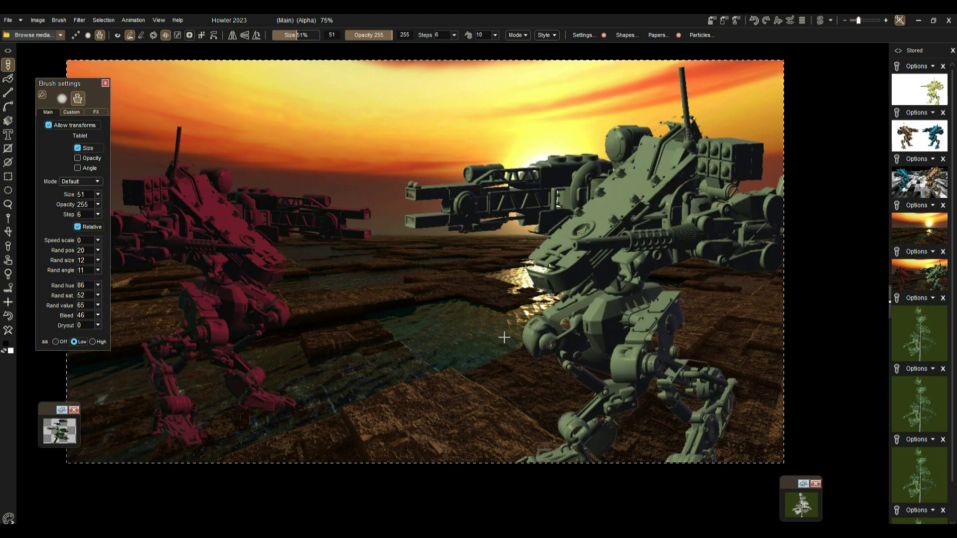
{"action": "scroll", "coordinate": [618, 327], "scroll_direction": "up", "scroll_amount": 1}
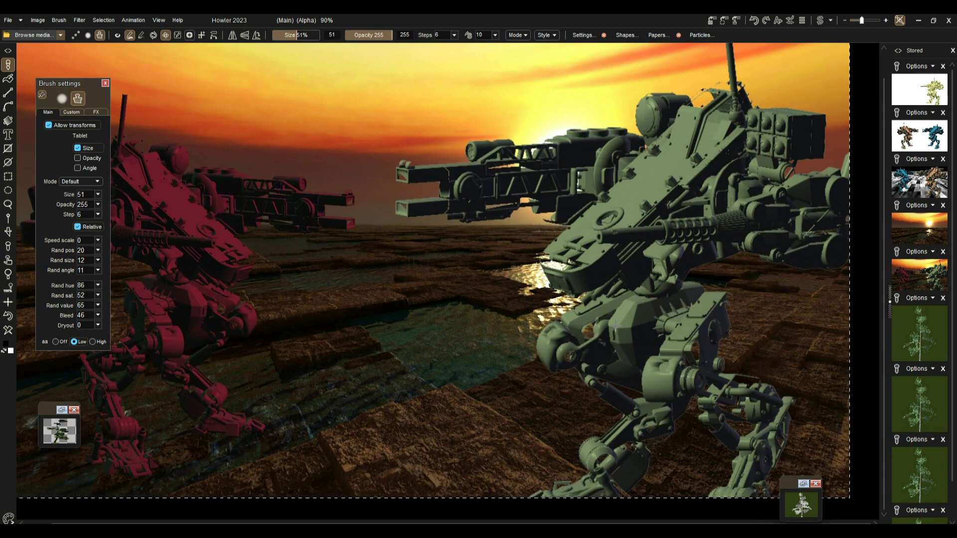